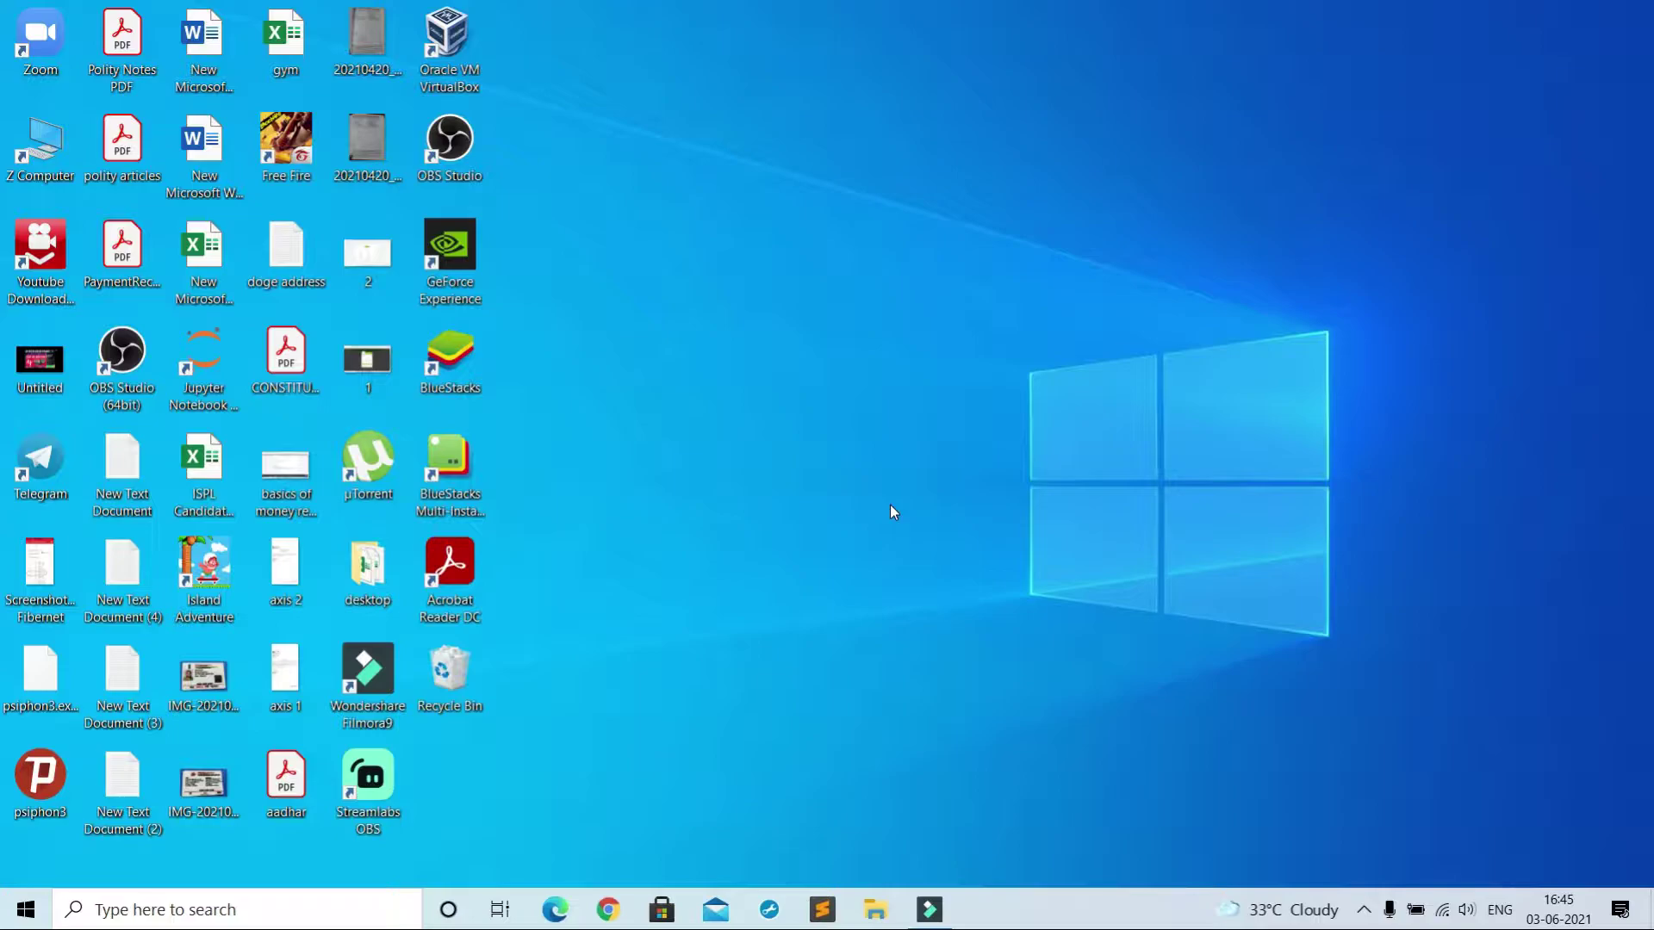
Step: Check McAfee from the system tray, then search 'unmineable' and open unmineable.com
left_click(1363, 910)
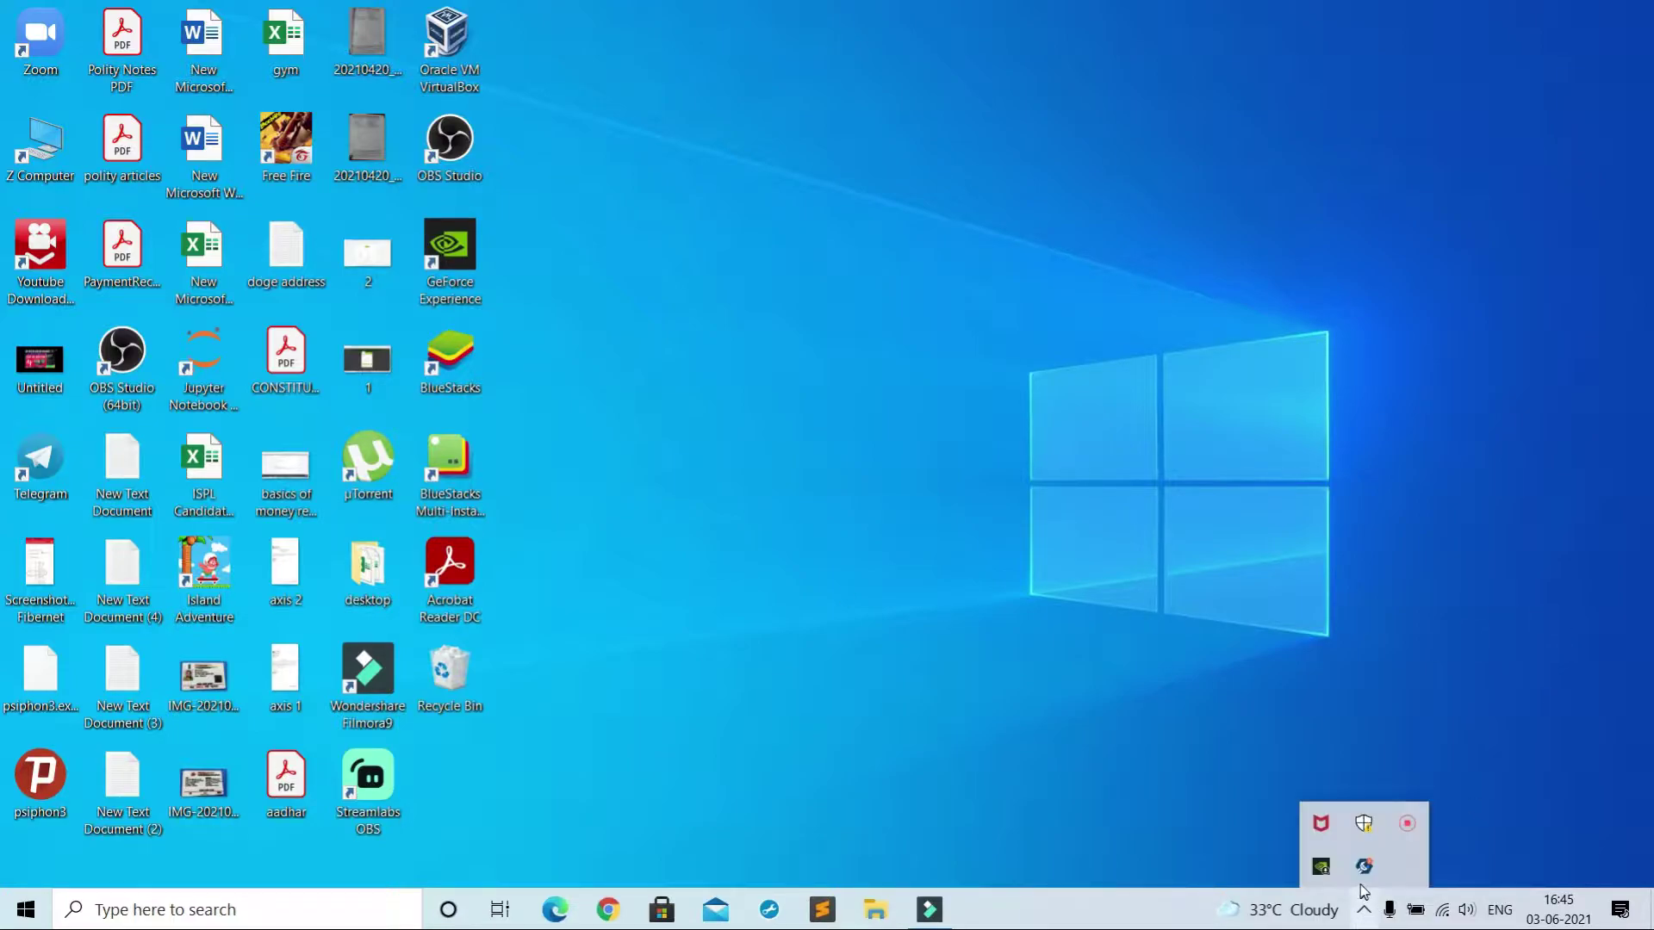
left_click(1326, 827)
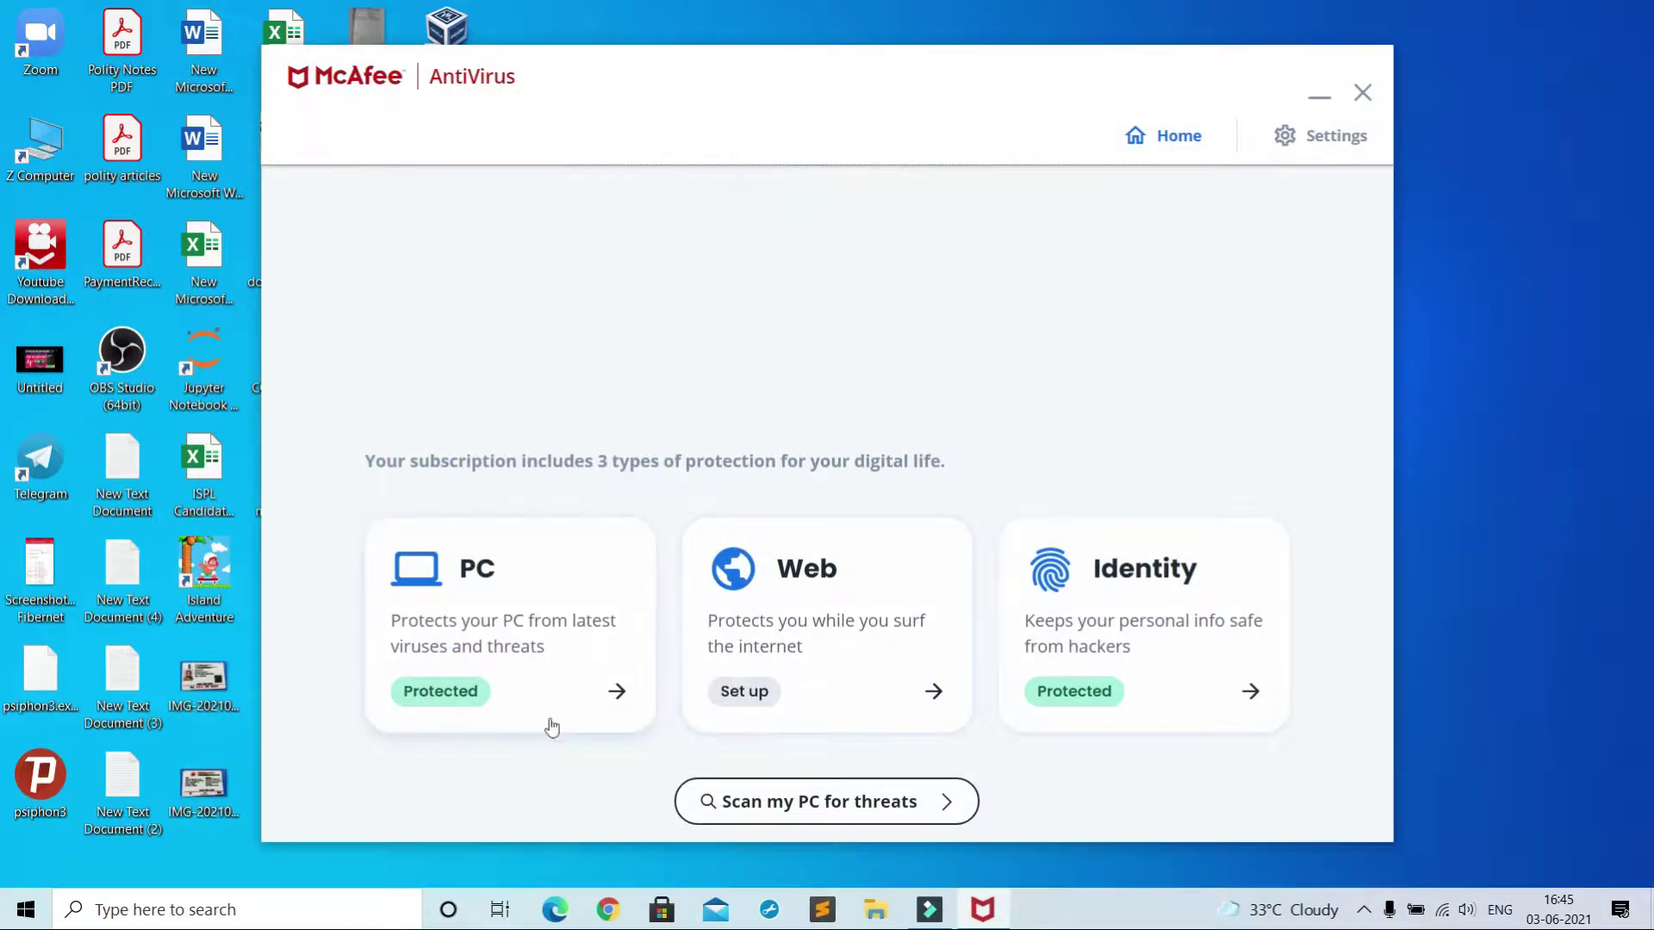
left_click(1318, 100)
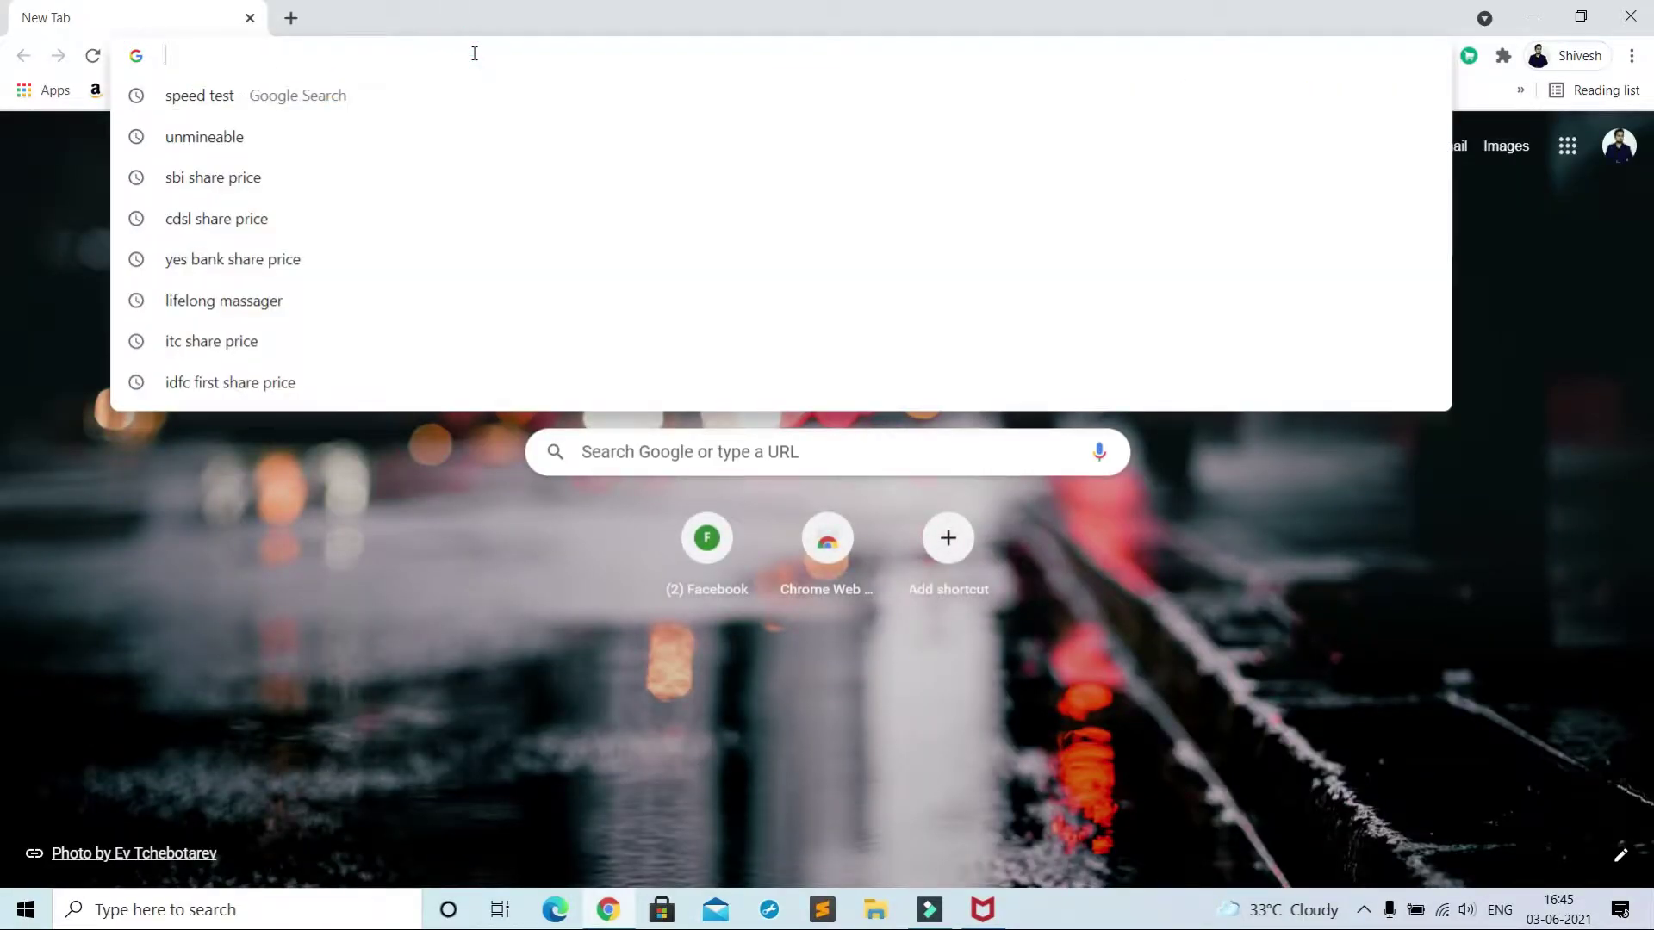
type("unmineable")
key("Return")
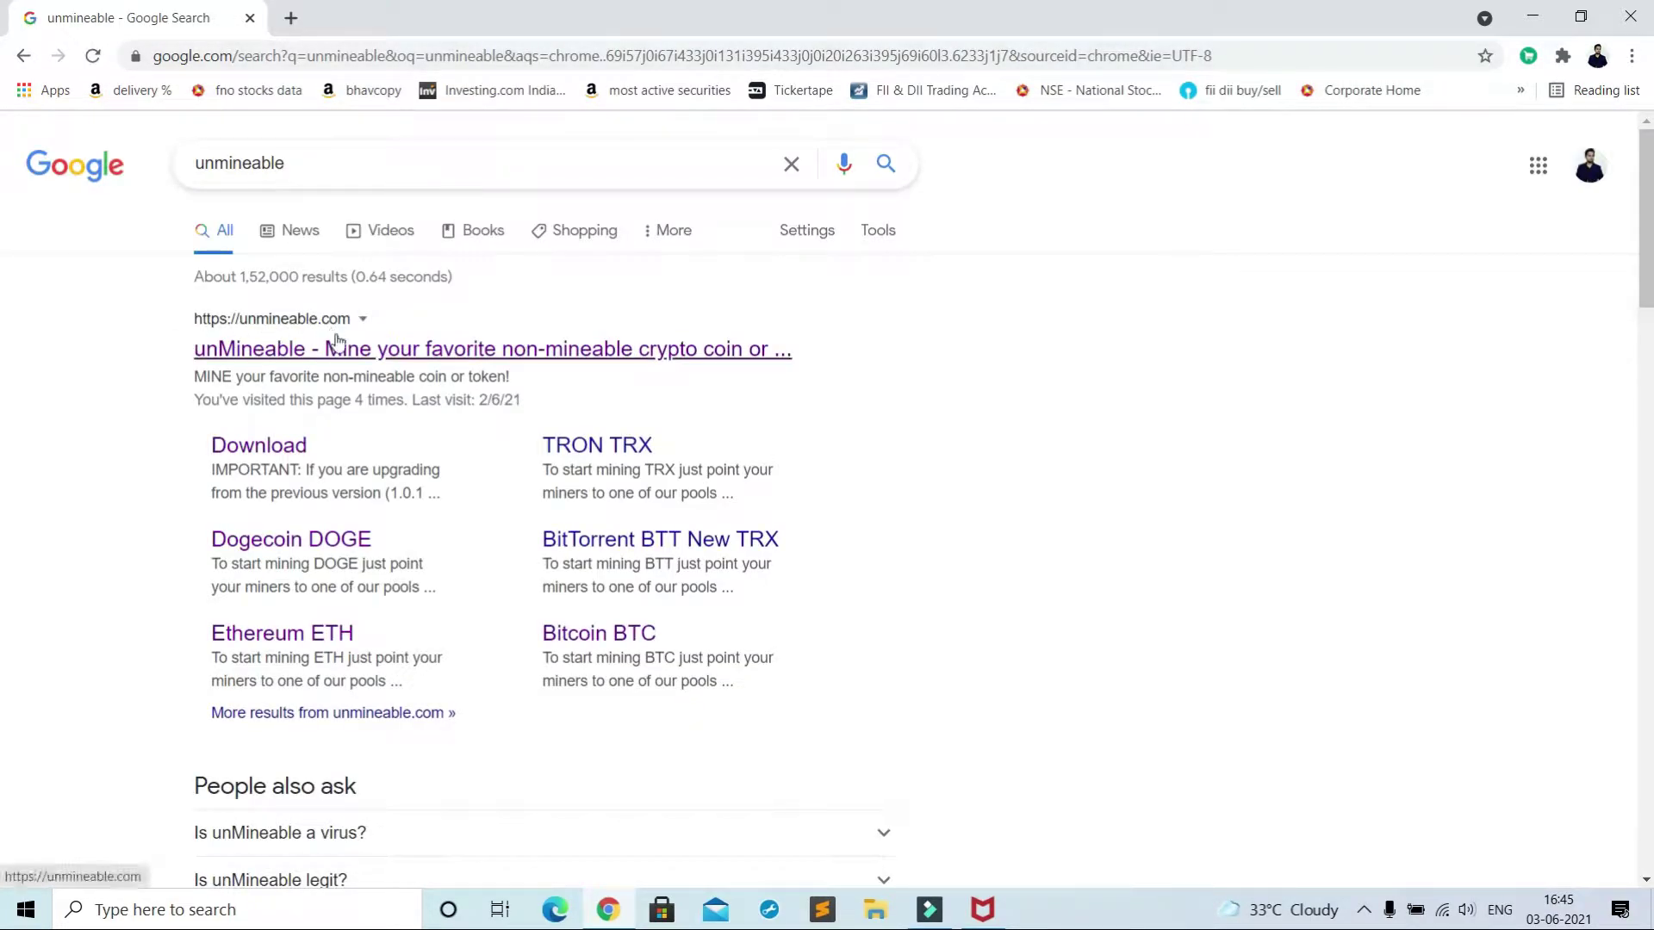
left_click(345, 349)
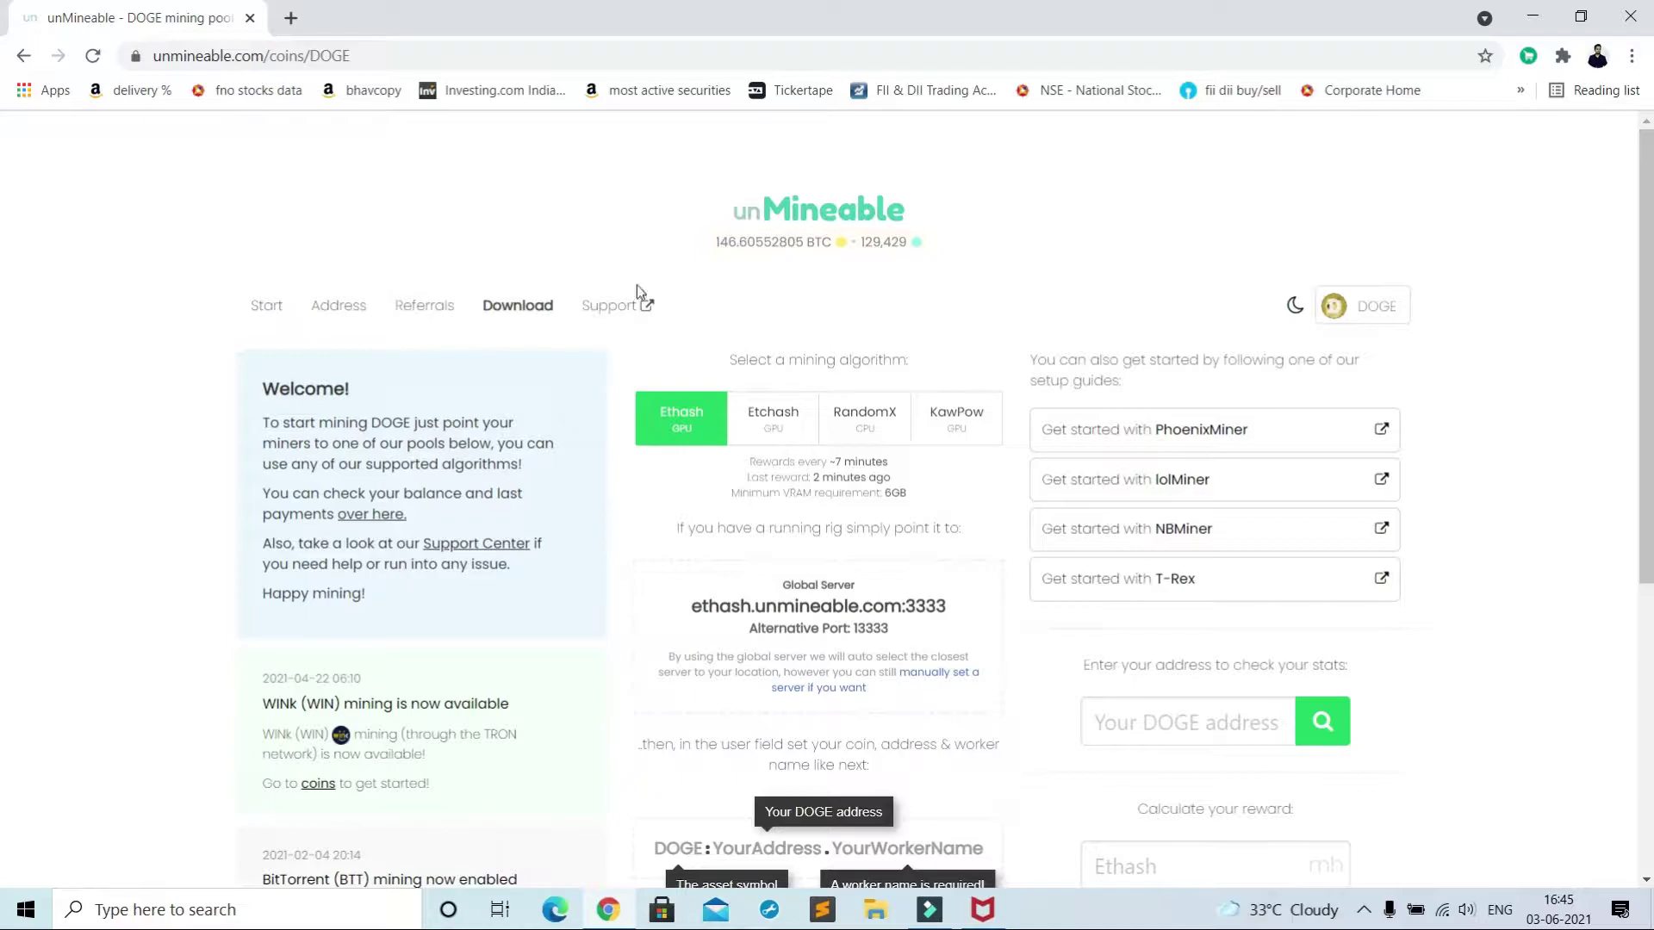
Step: Save the mfi miner zip from the Download page to the Desktop
left_click(512, 307)
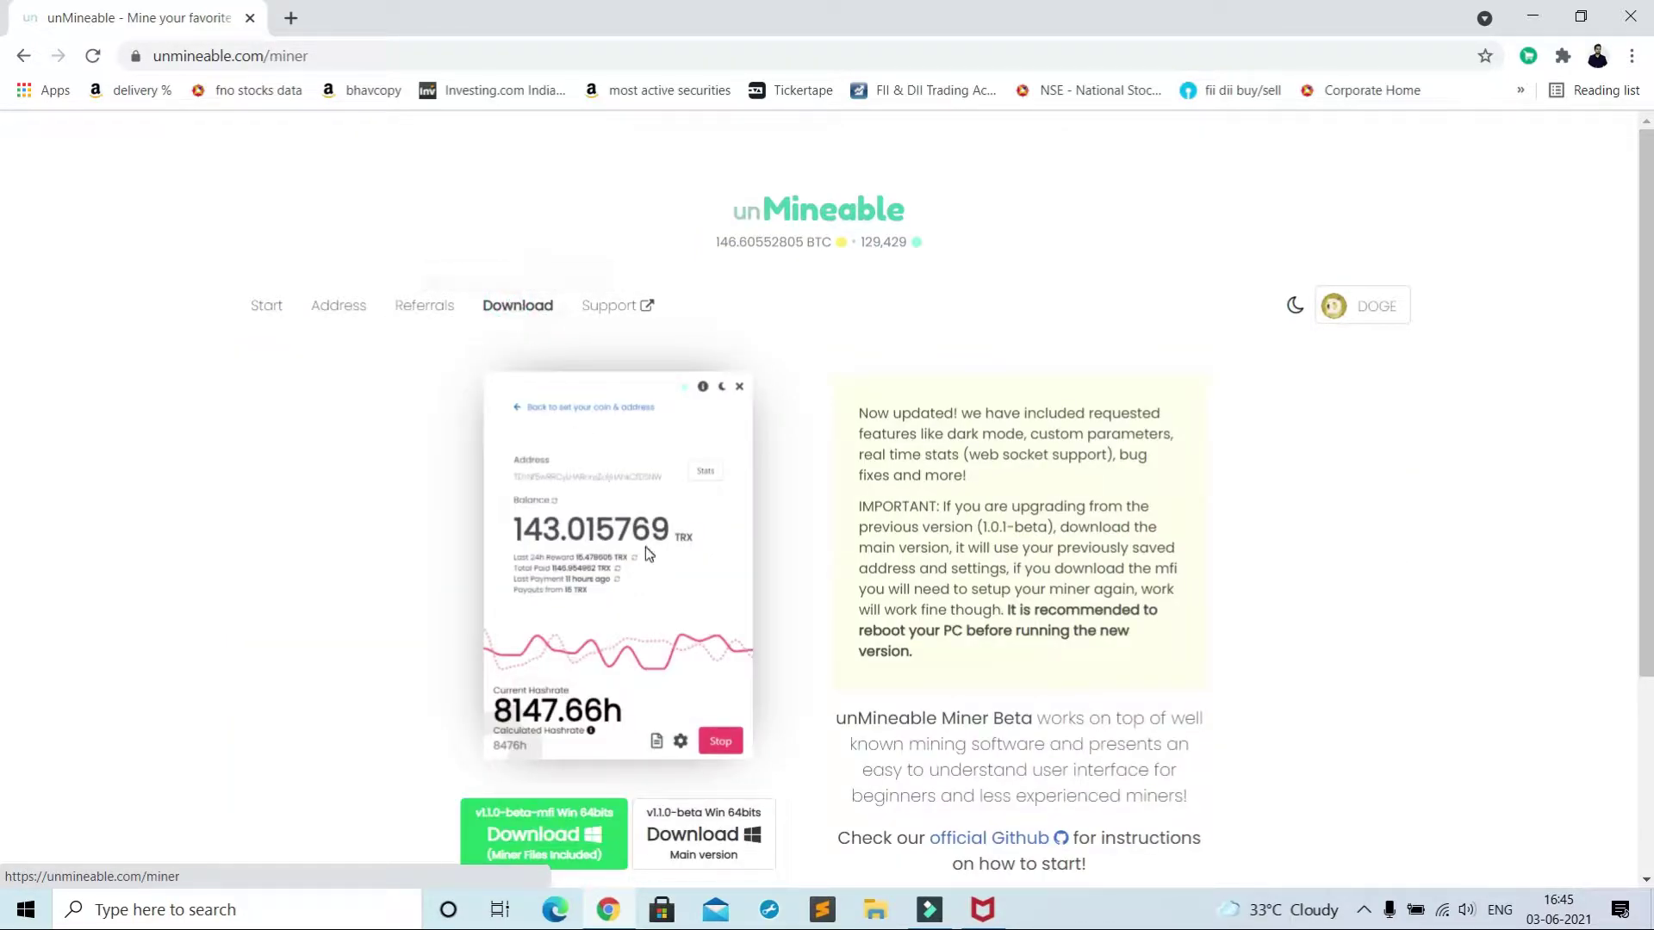
scroll(483, 569, "down", 3)
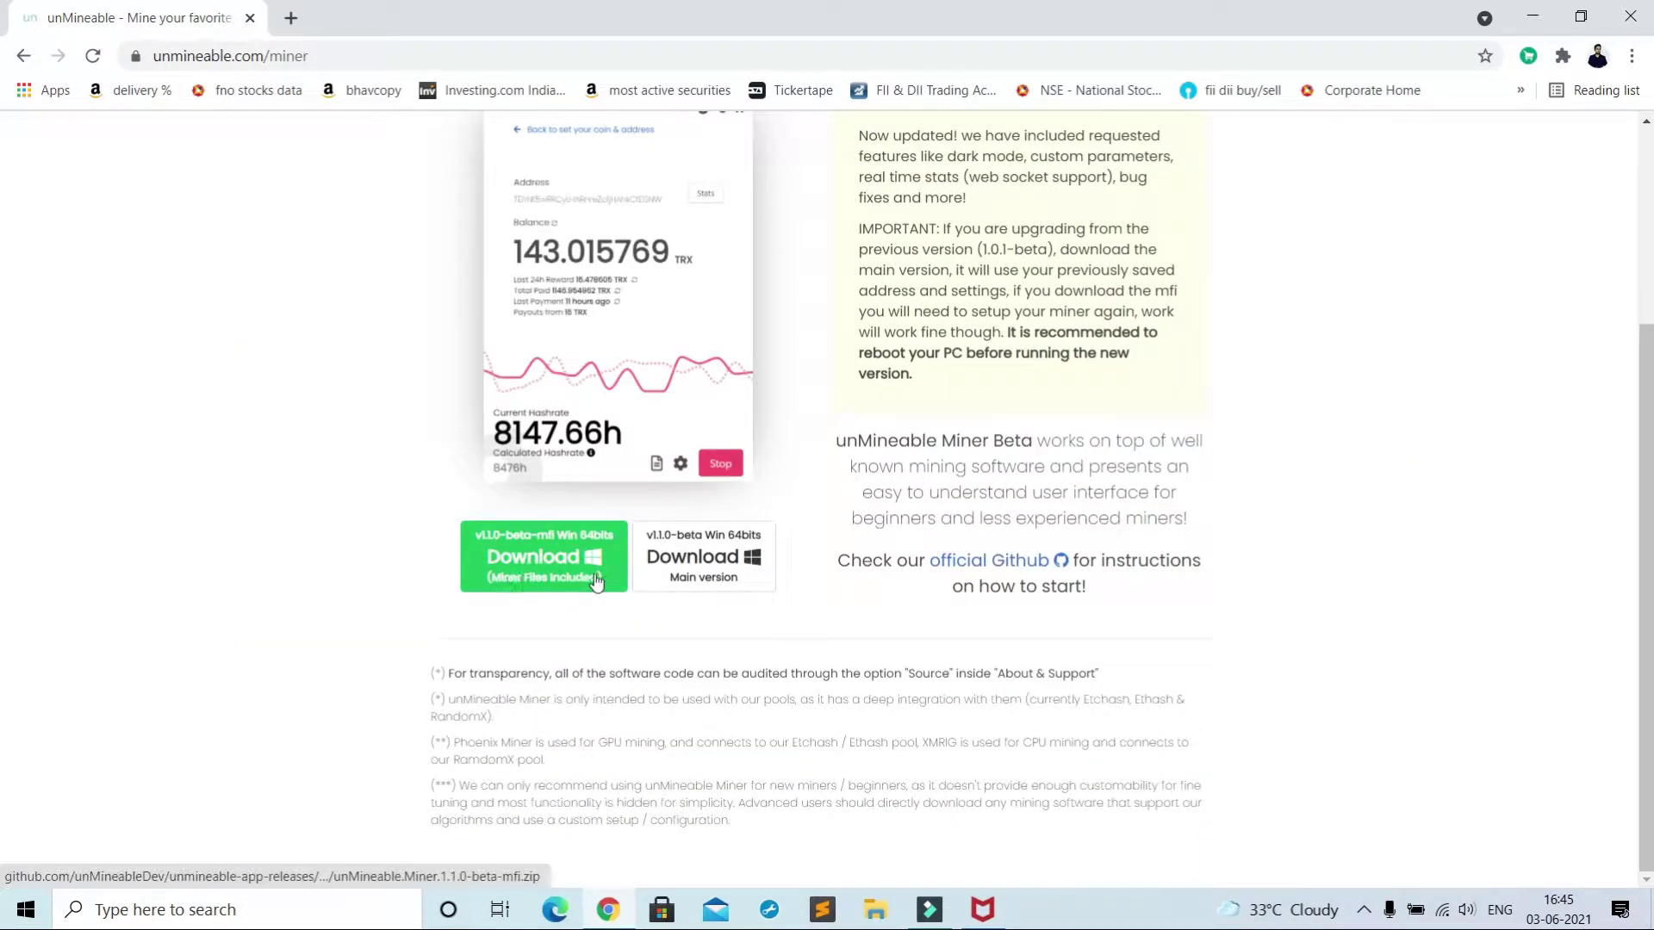
right_click(548, 546)
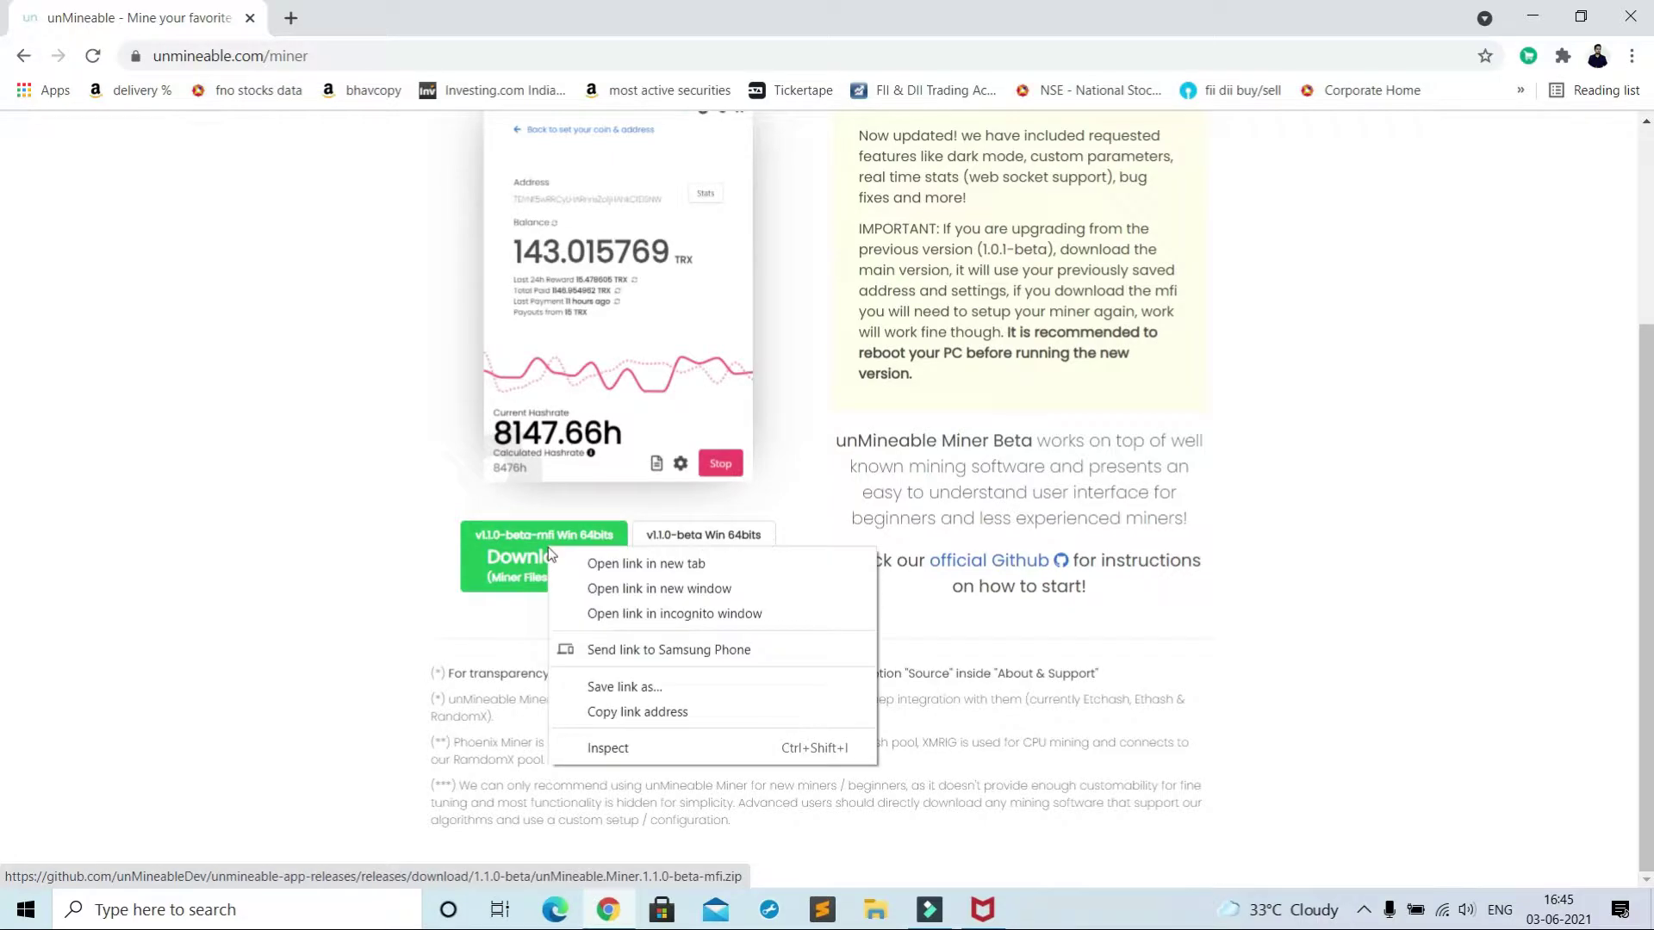
left_click(671, 685)
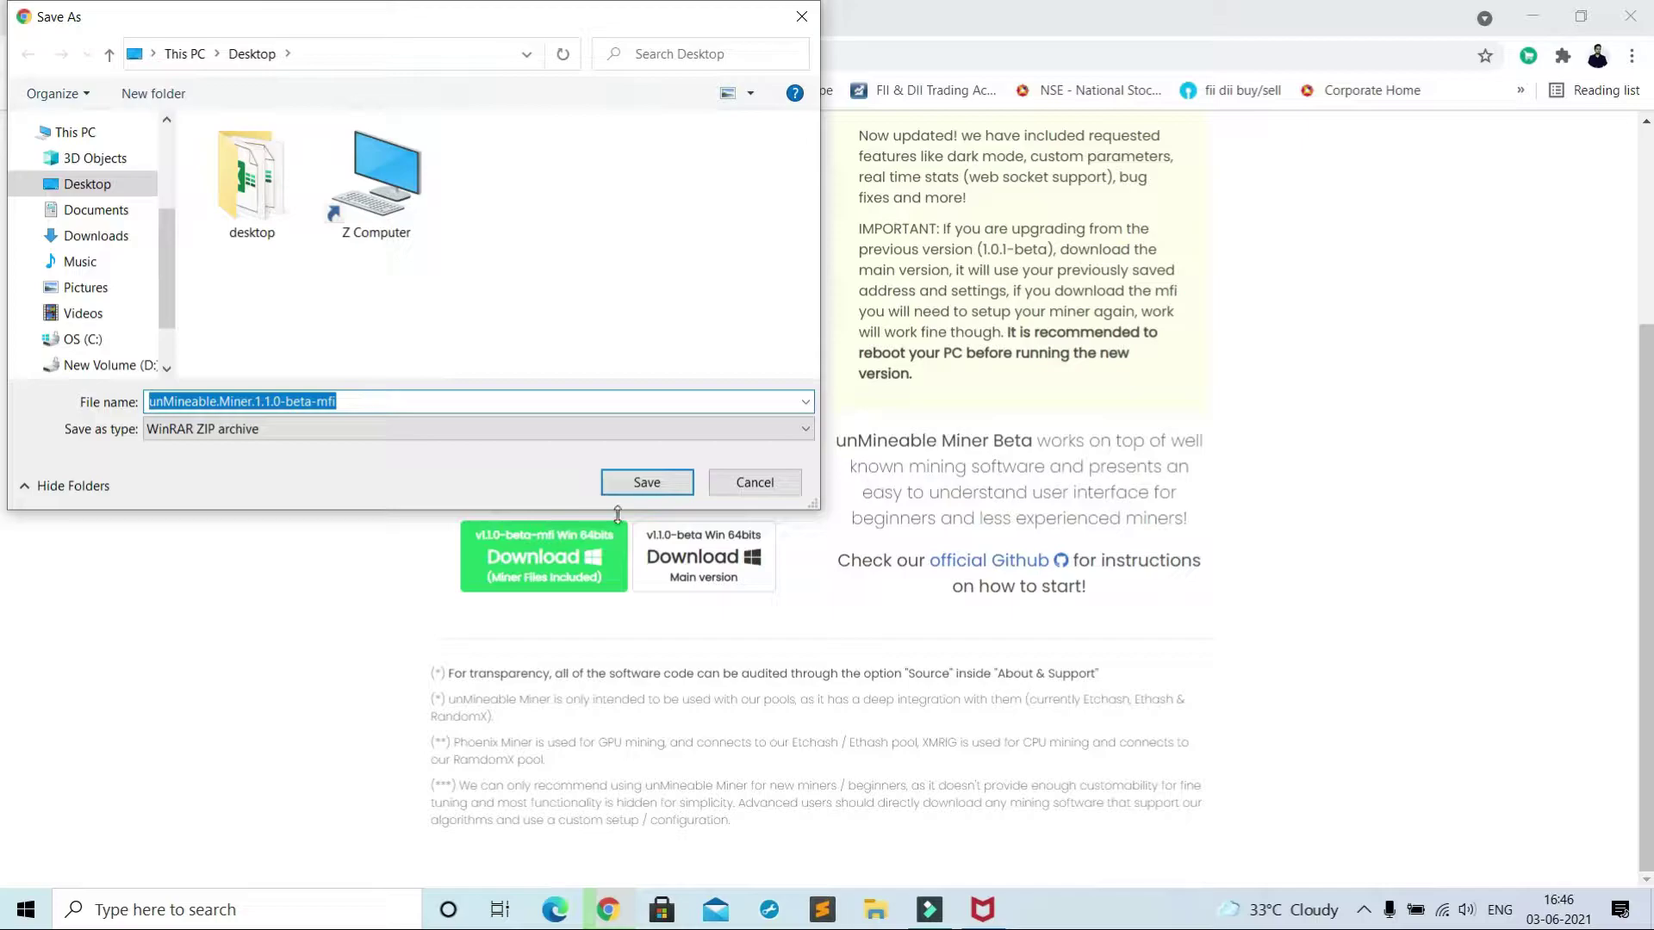
left_click(647, 482)
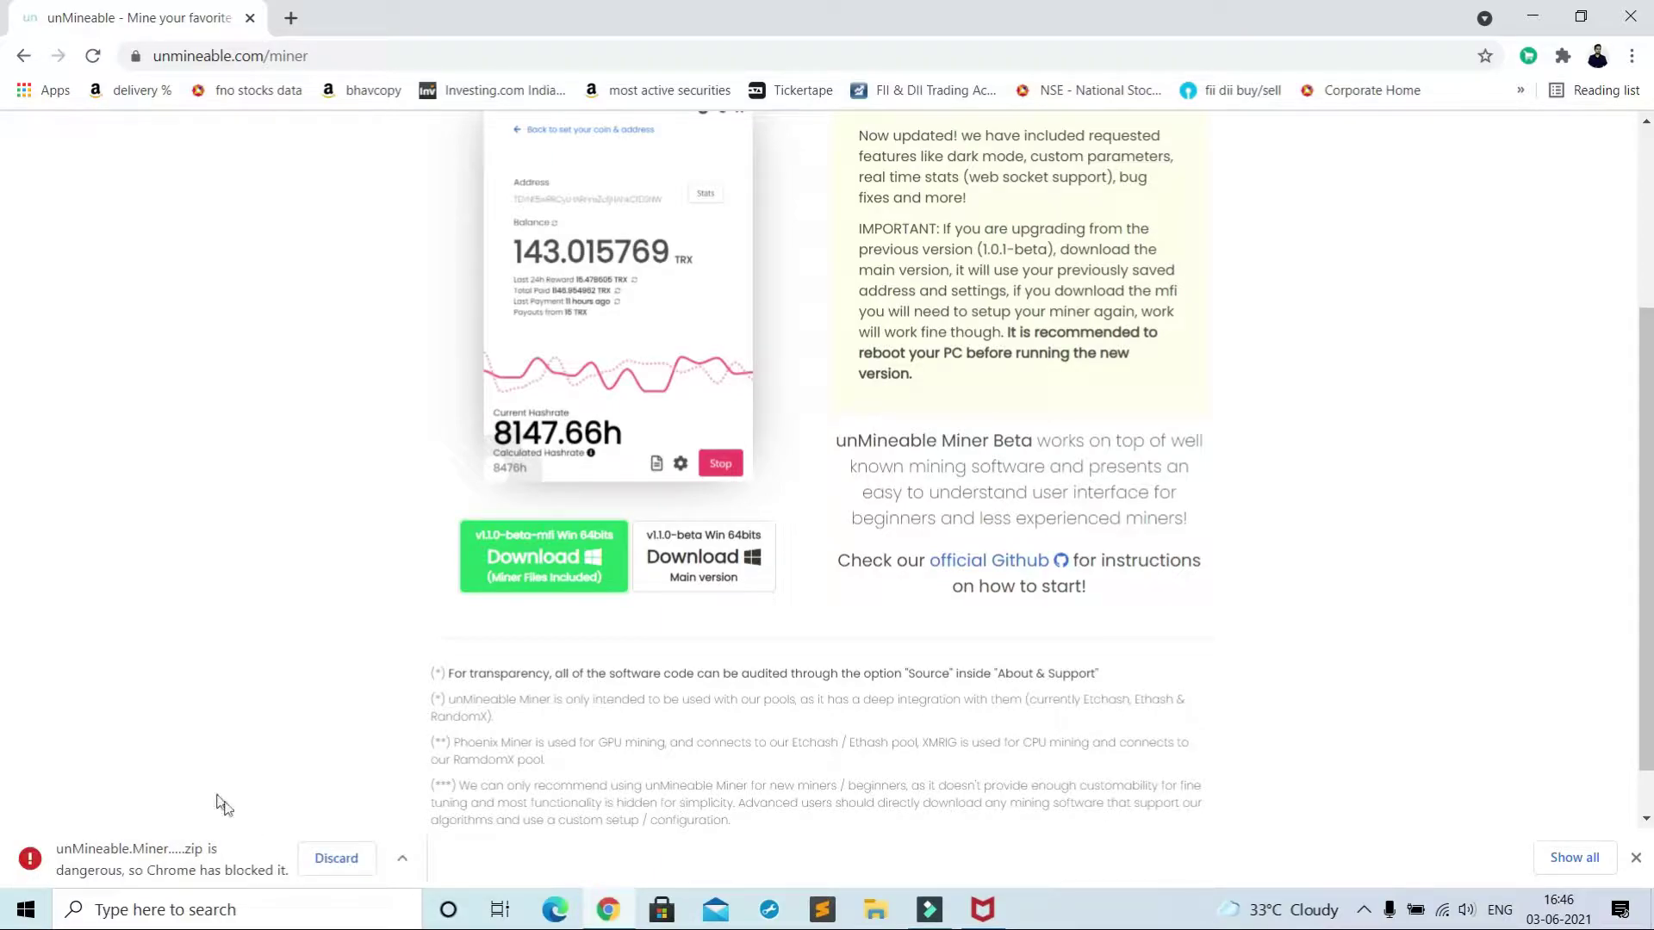
Step: Keep the Chrome-blocked unMineable.Miner.1.1.0-beta-mfi.zip despite the dangerous-file warning
left_click(1595, 861)
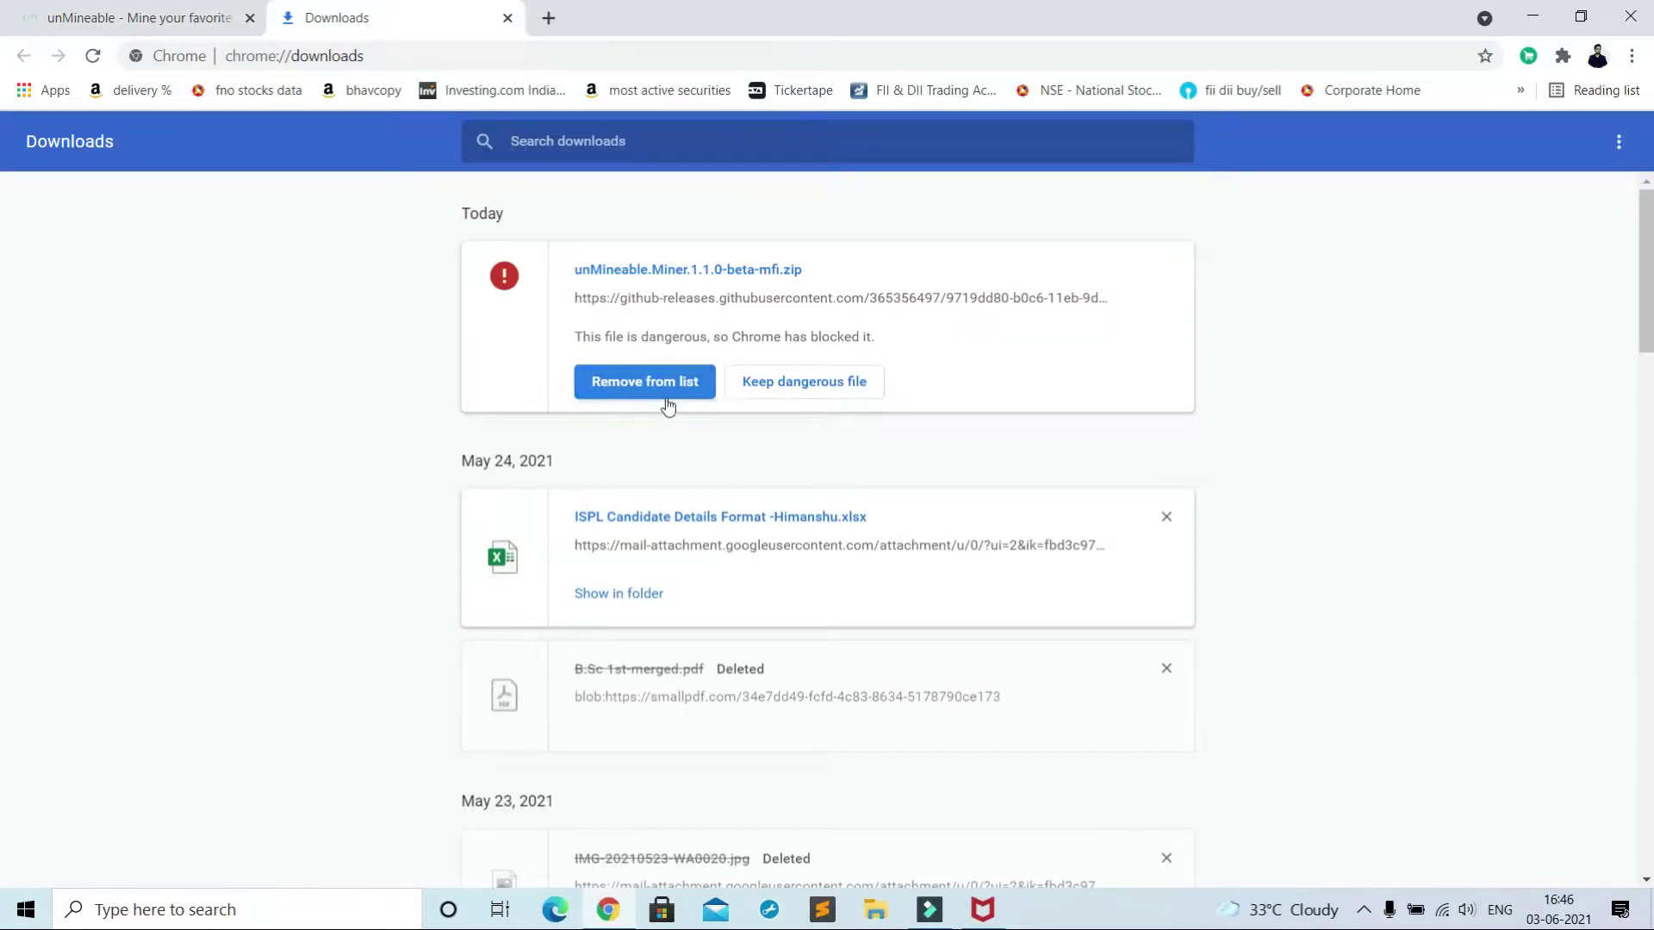
left_click(824, 381)
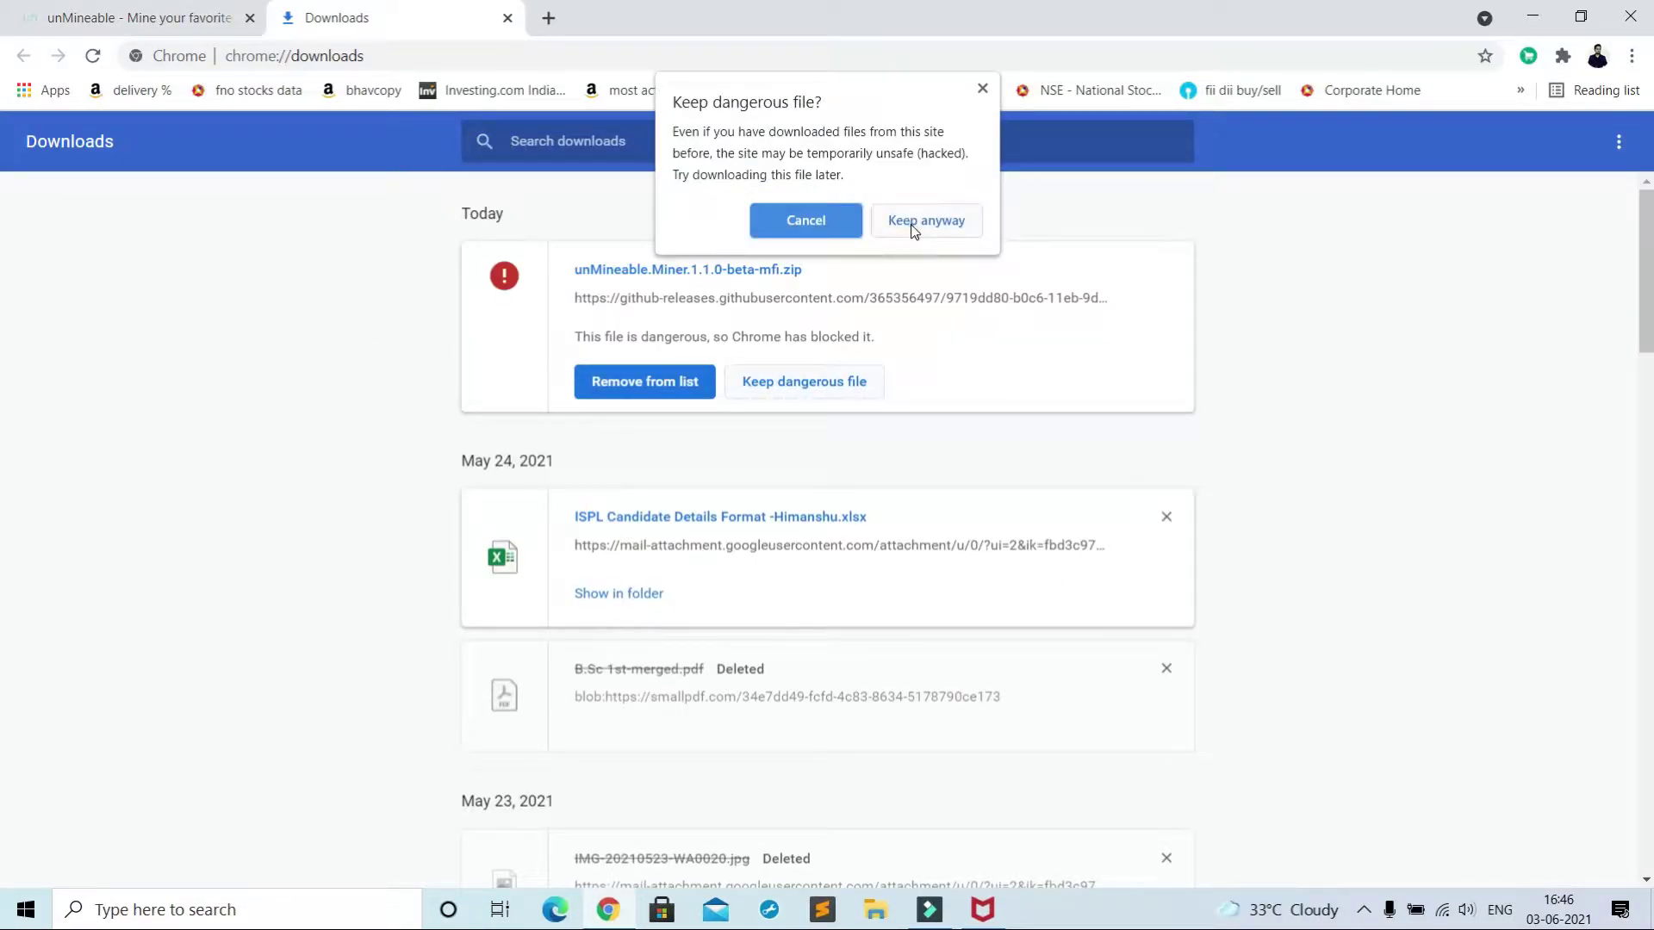
left_click(913, 225)
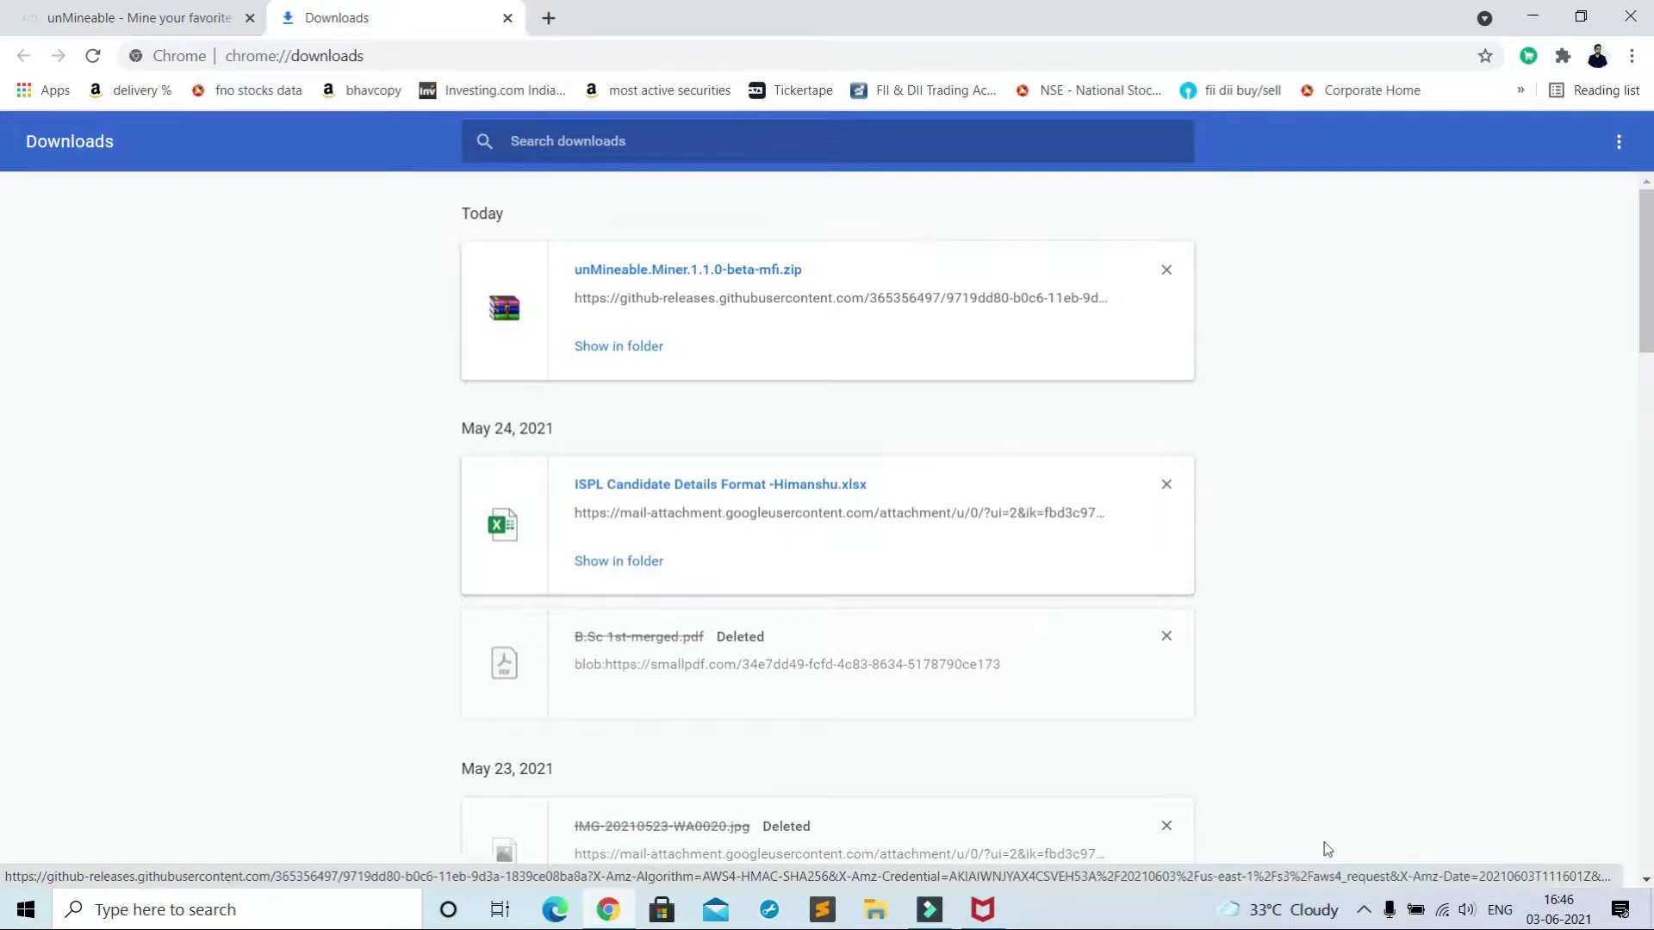
Step: Extract the zip to an unMineable.Miner.1.1.0-beta-mfi Desktop folder and launch the miner inside
left_click(1651, 909)
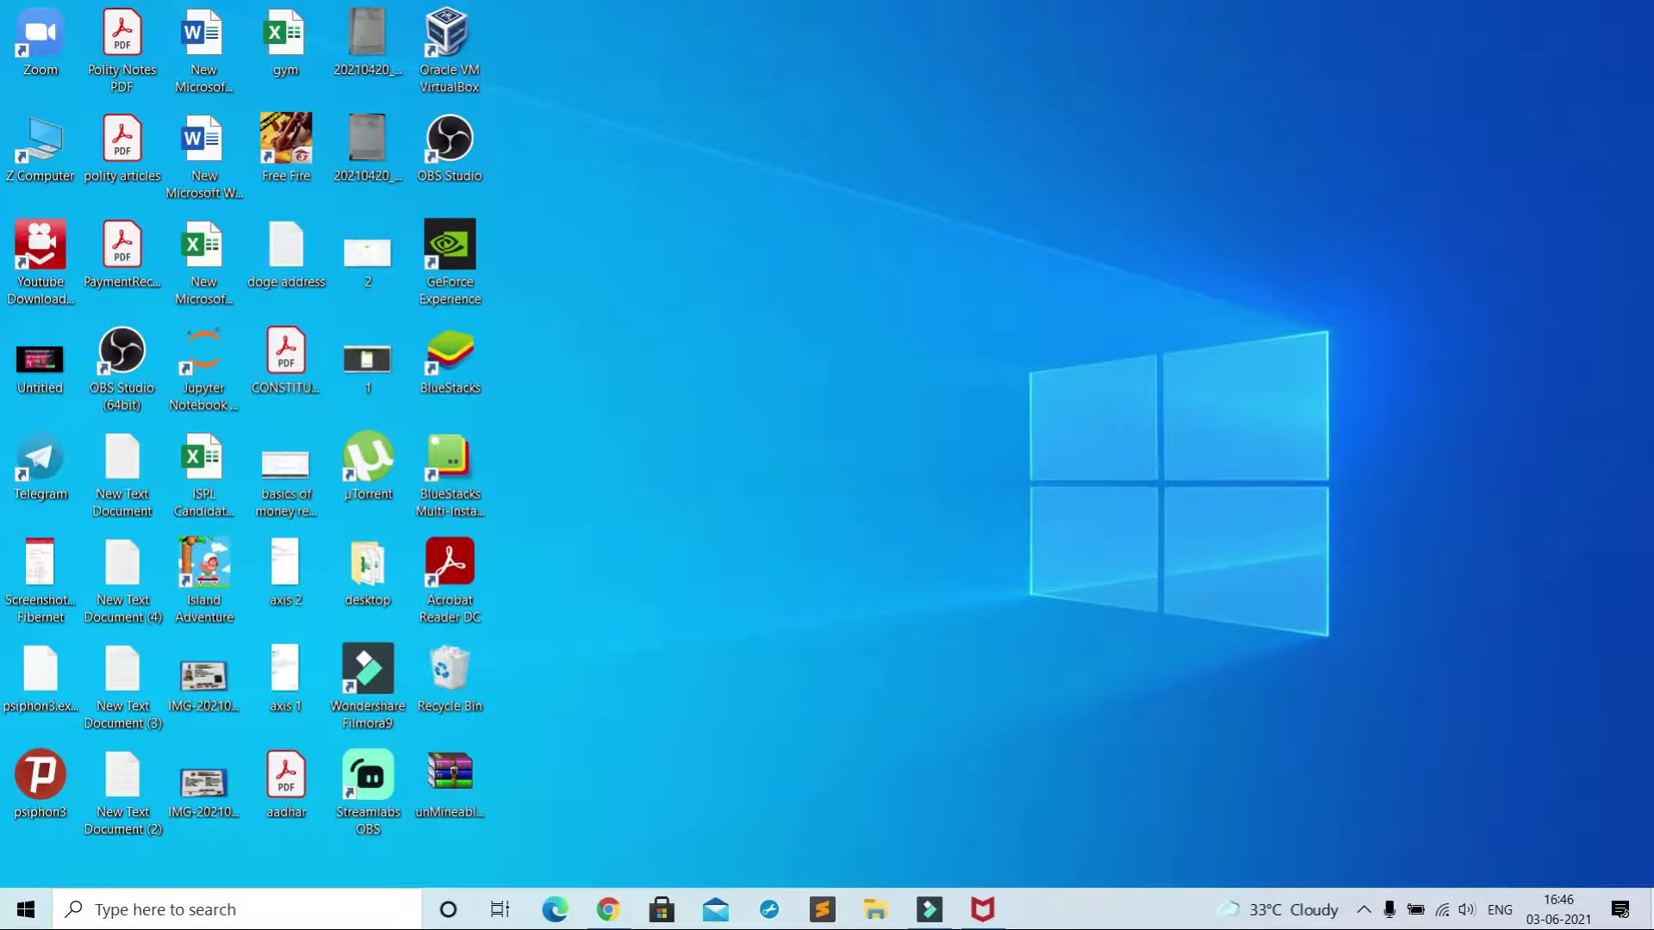
left_click(470, 777)
right_click(472, 773)
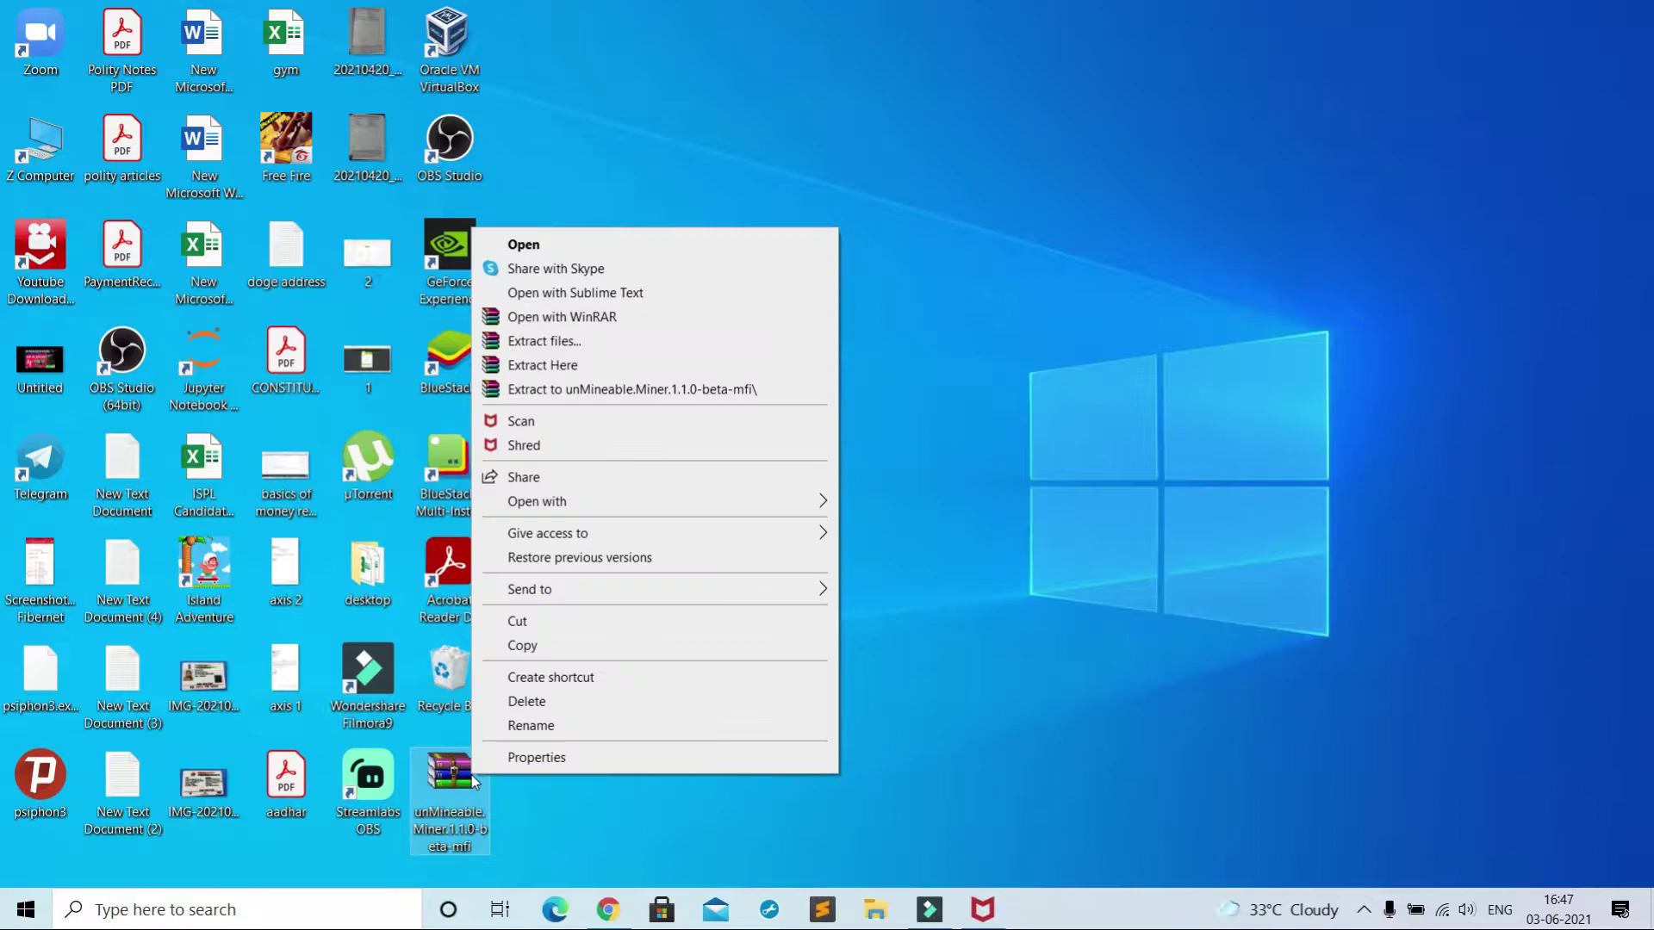
left_click(582, 390)
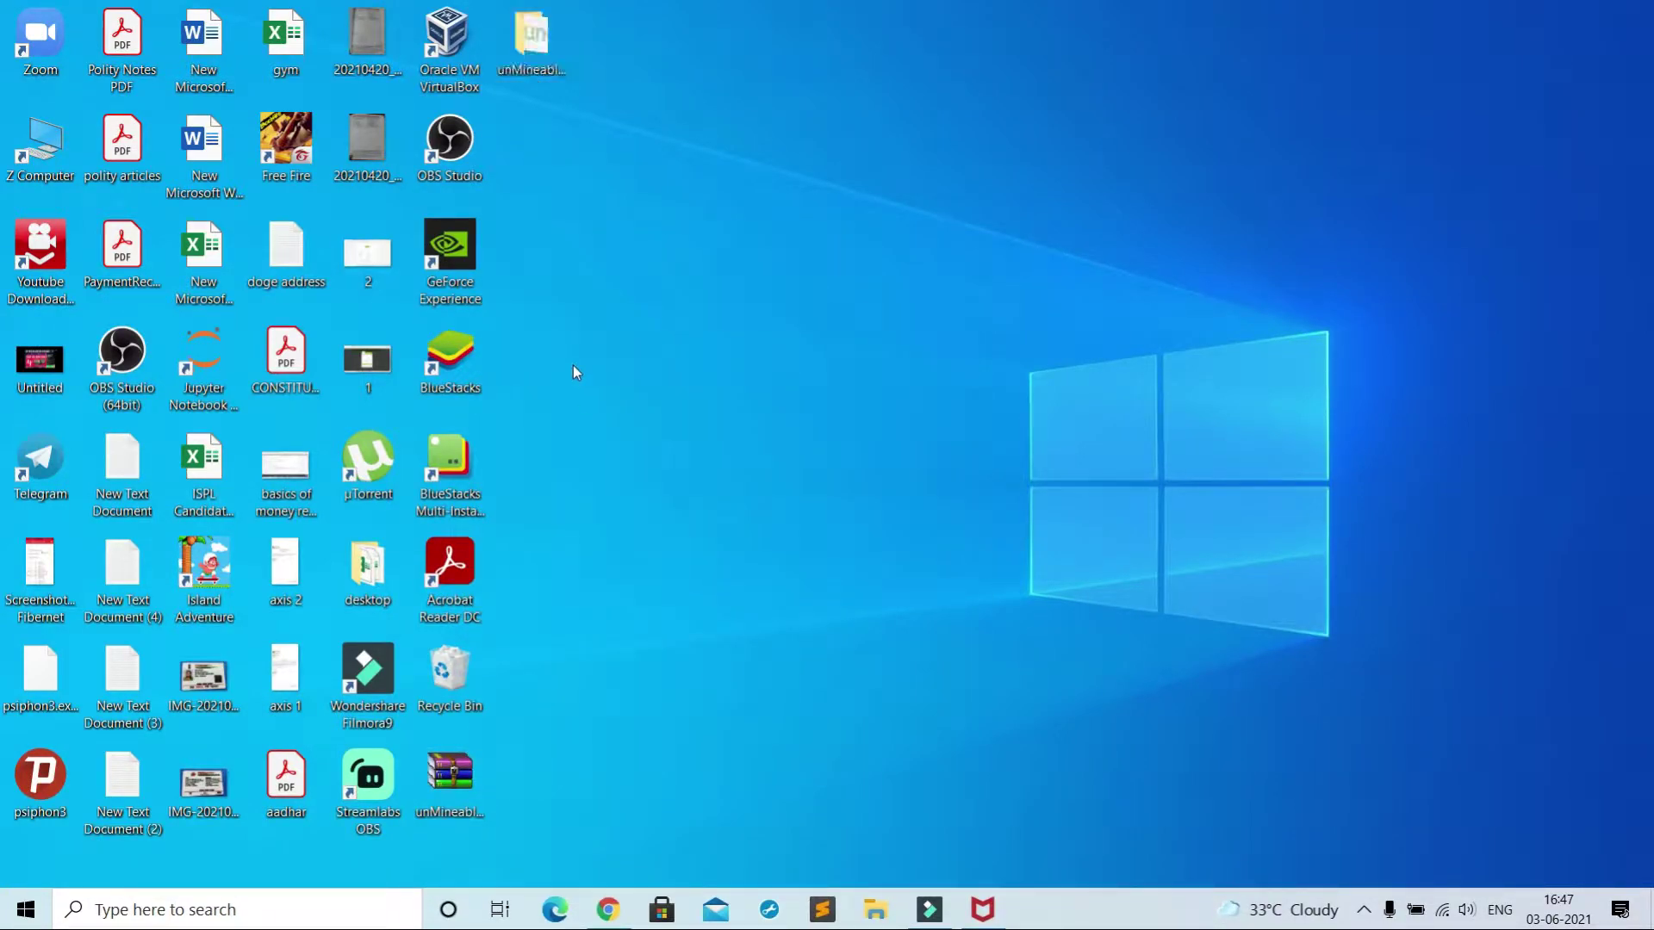
double_click(551, 69)
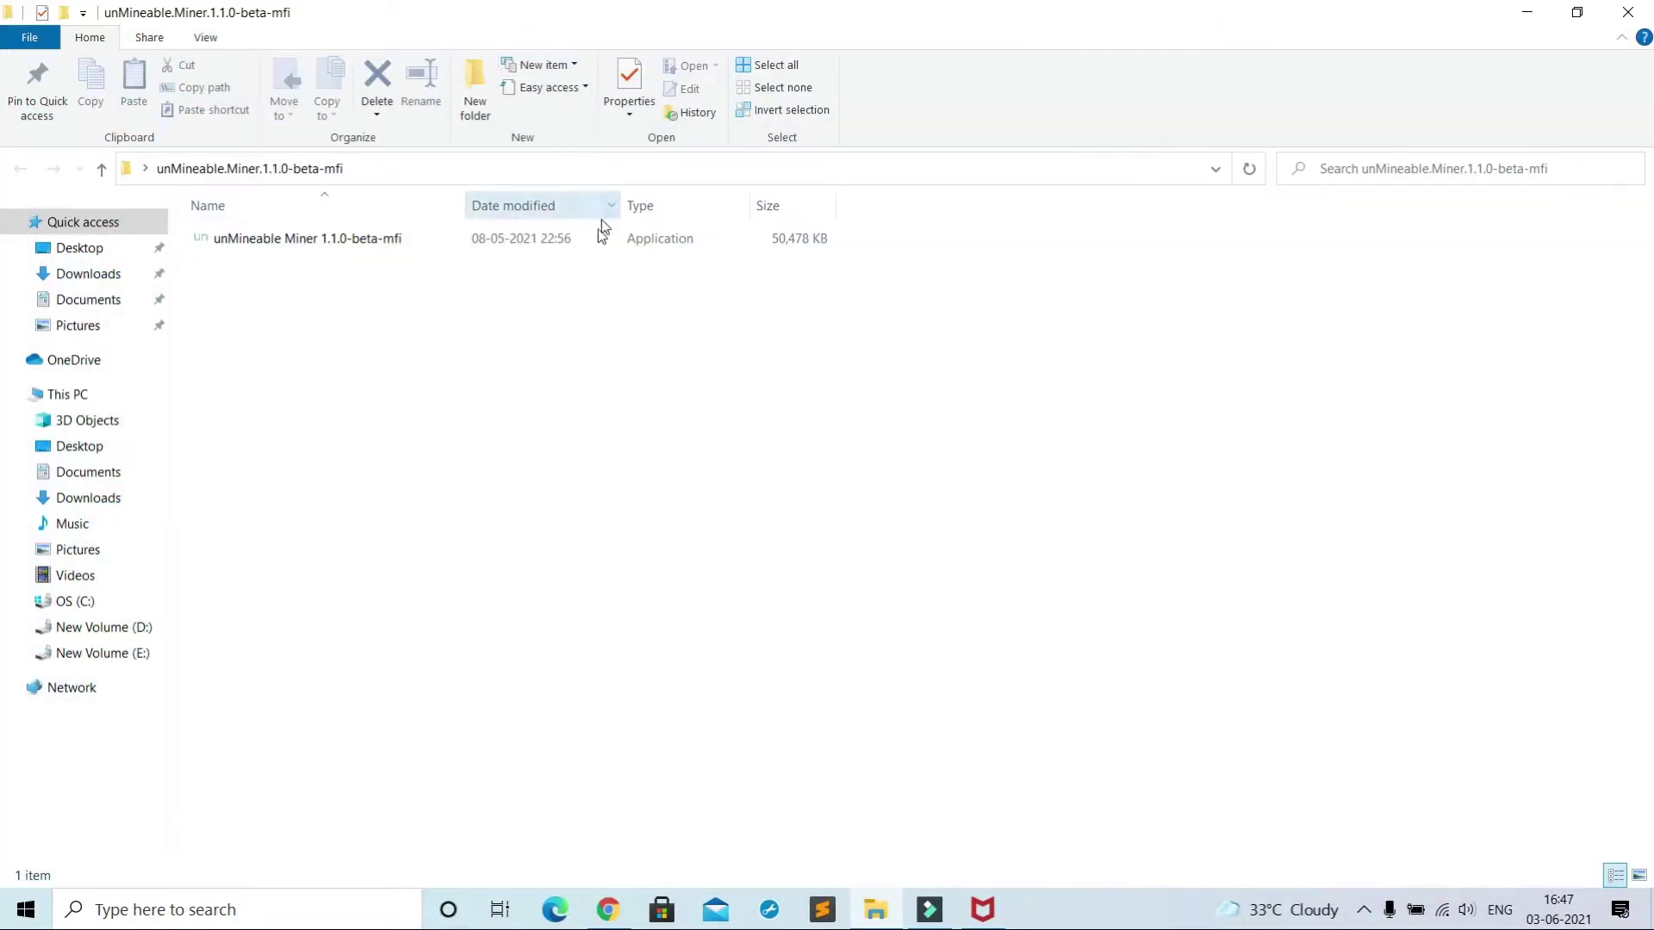
double_click(598, 242)
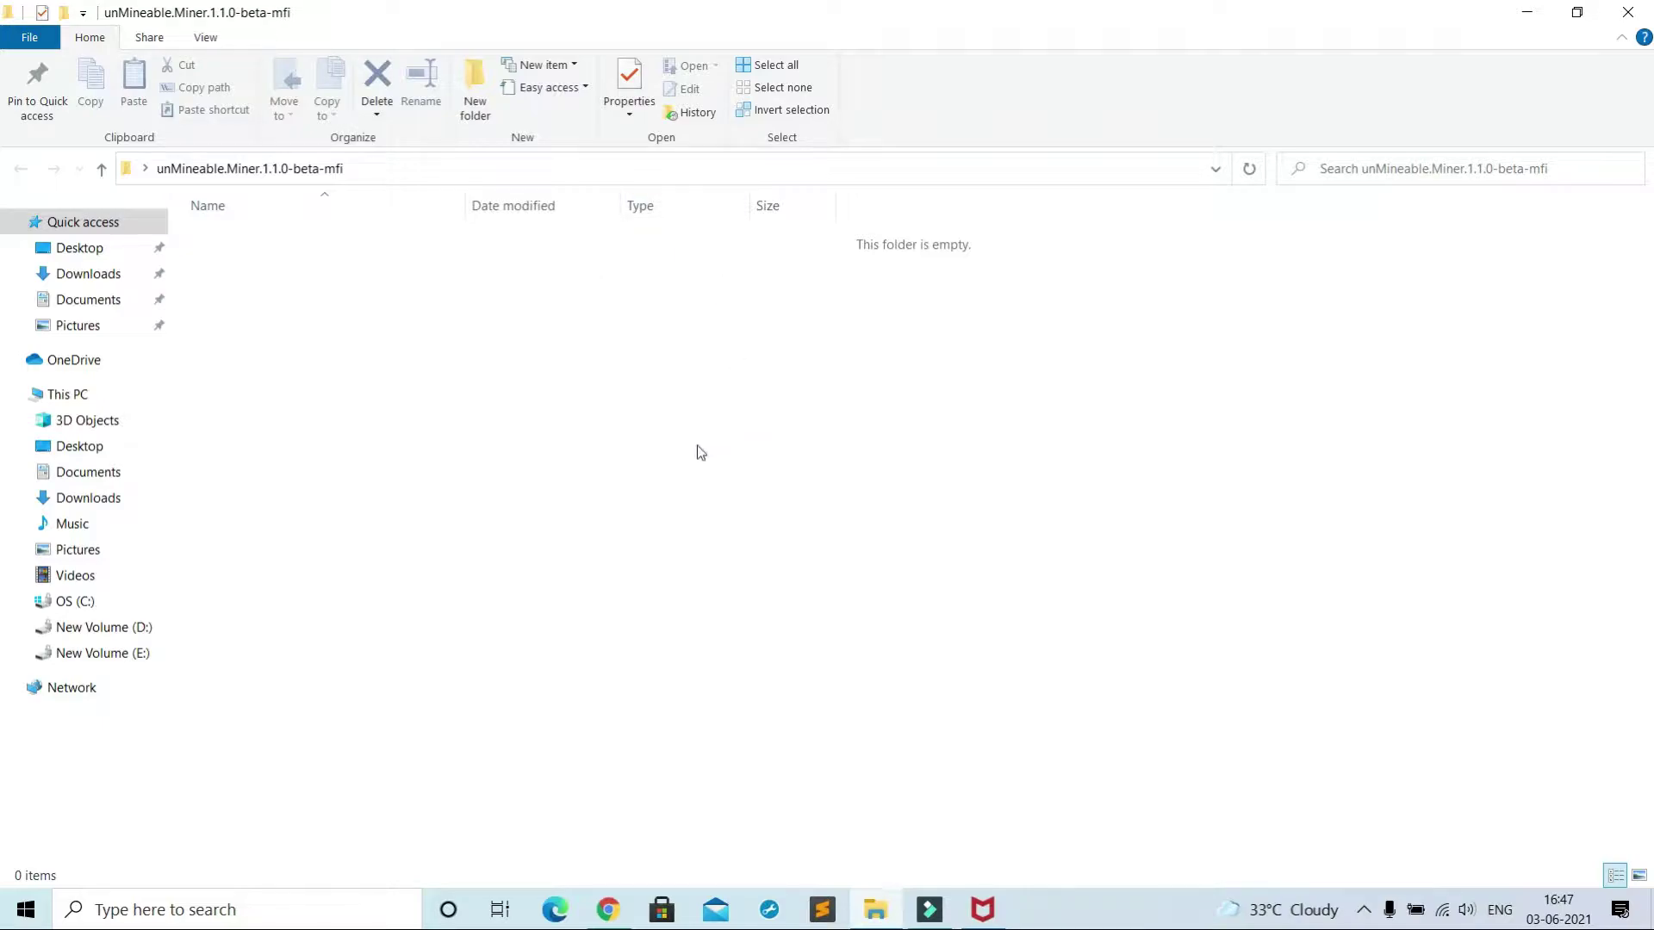
Step: Restore the 16:47 quarantined unMineable Miner file in McAfee
left_click(991, 918)
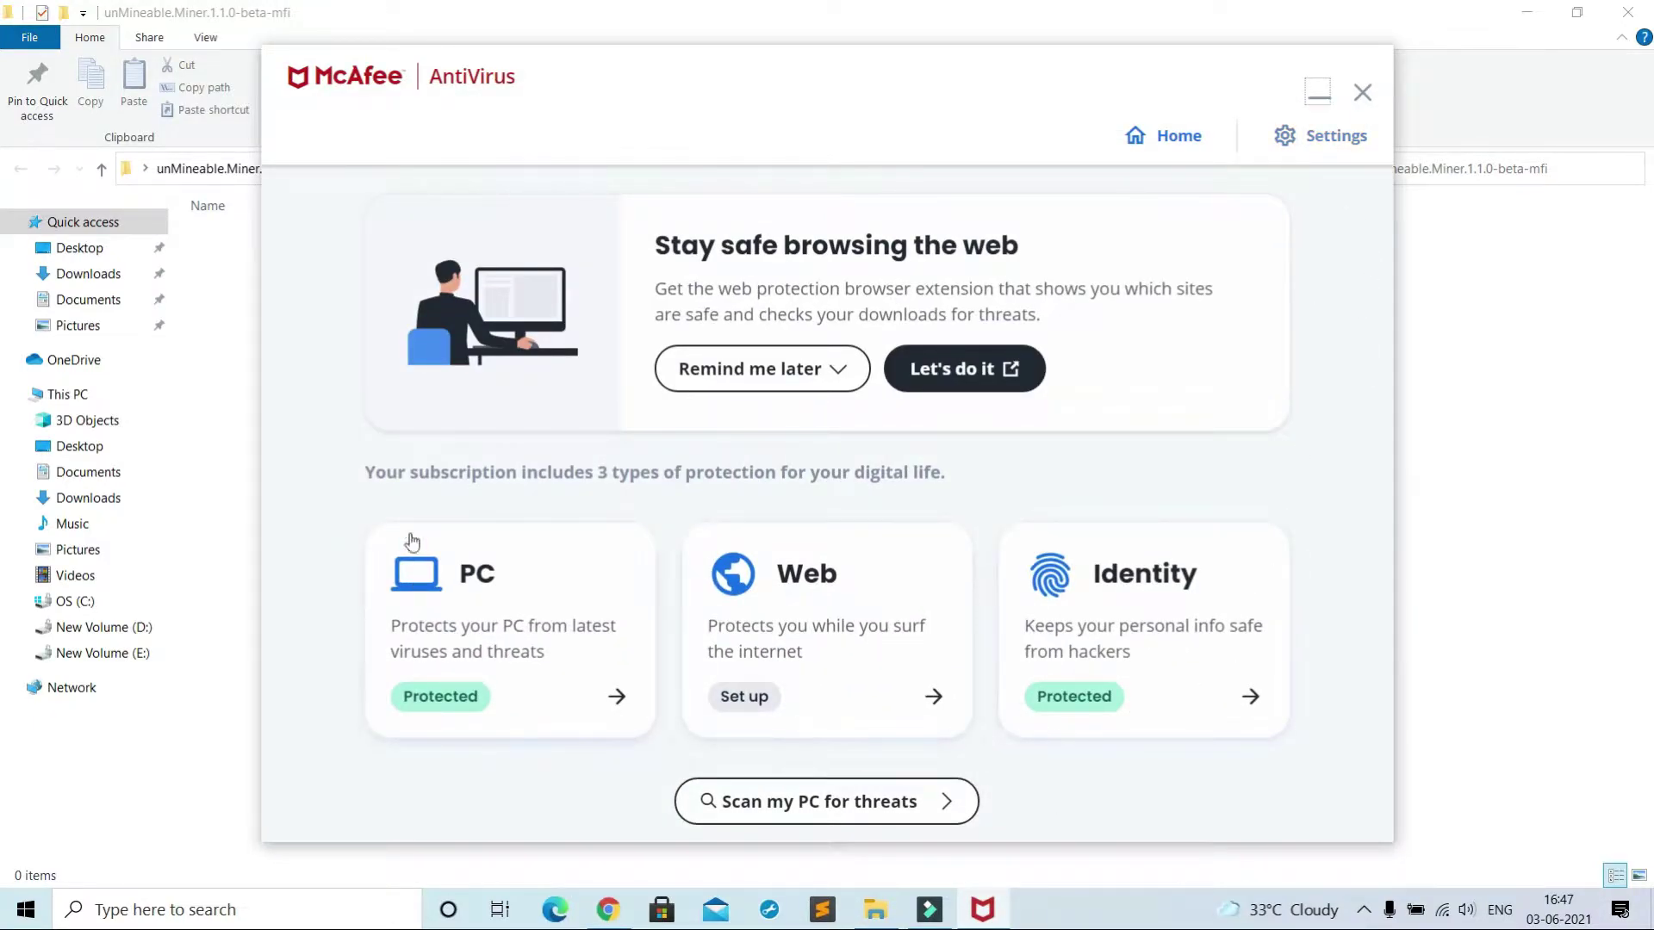
left_click(1317, 143)
scroll(1107, 701, "down", 3)
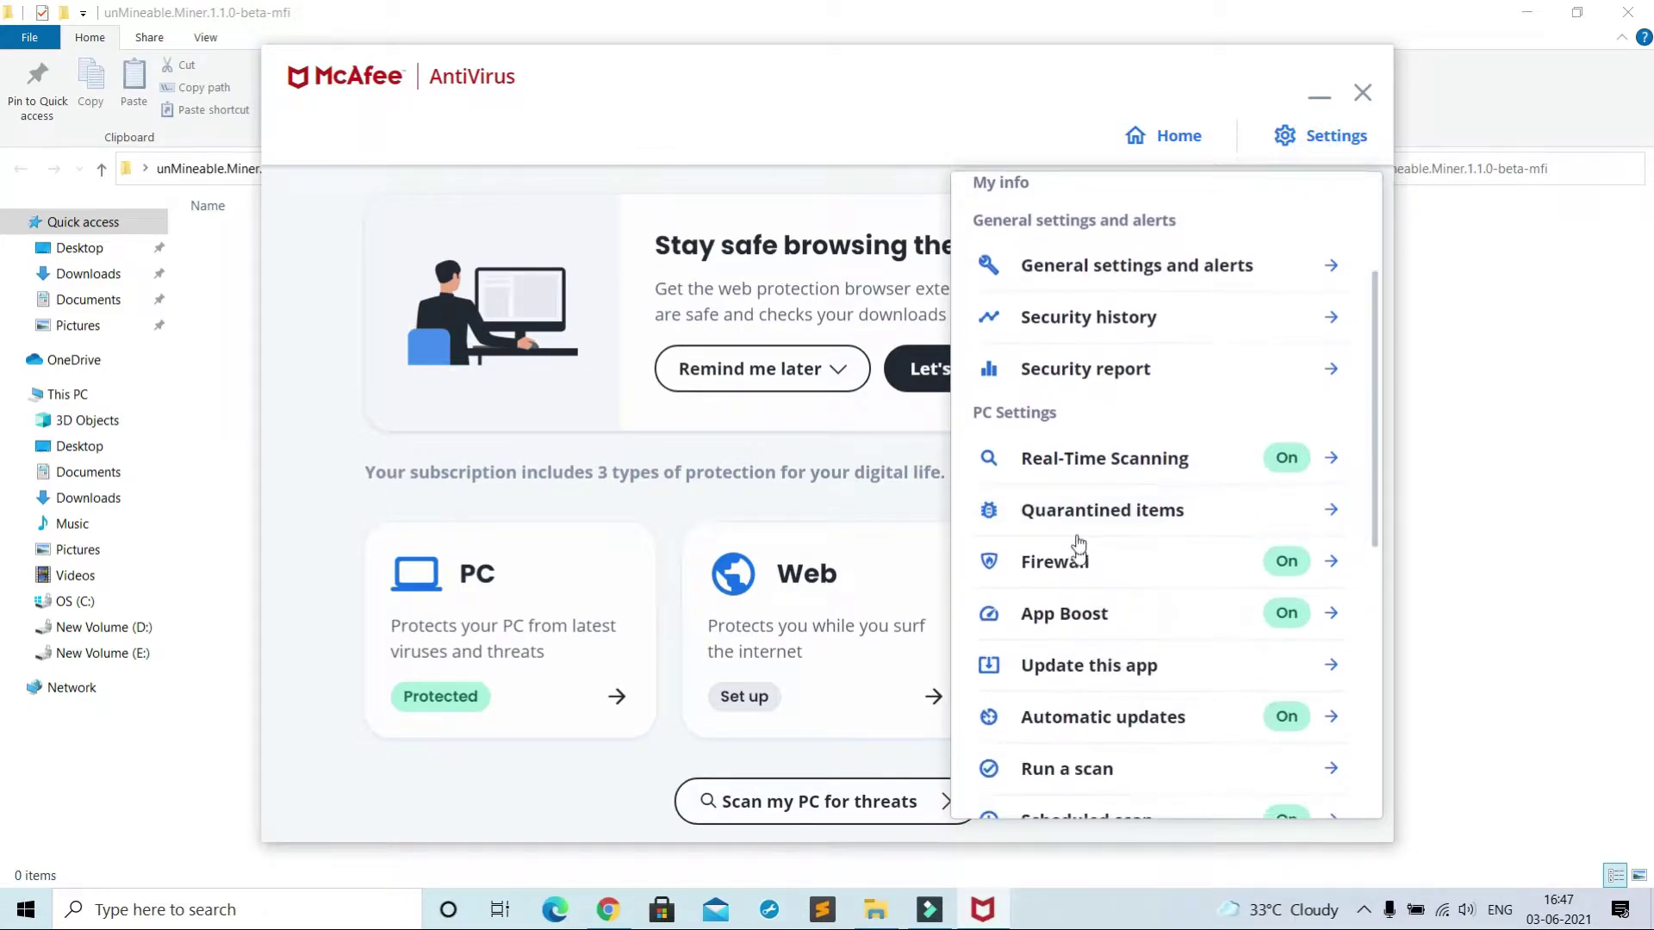
left_click(1167, 505)
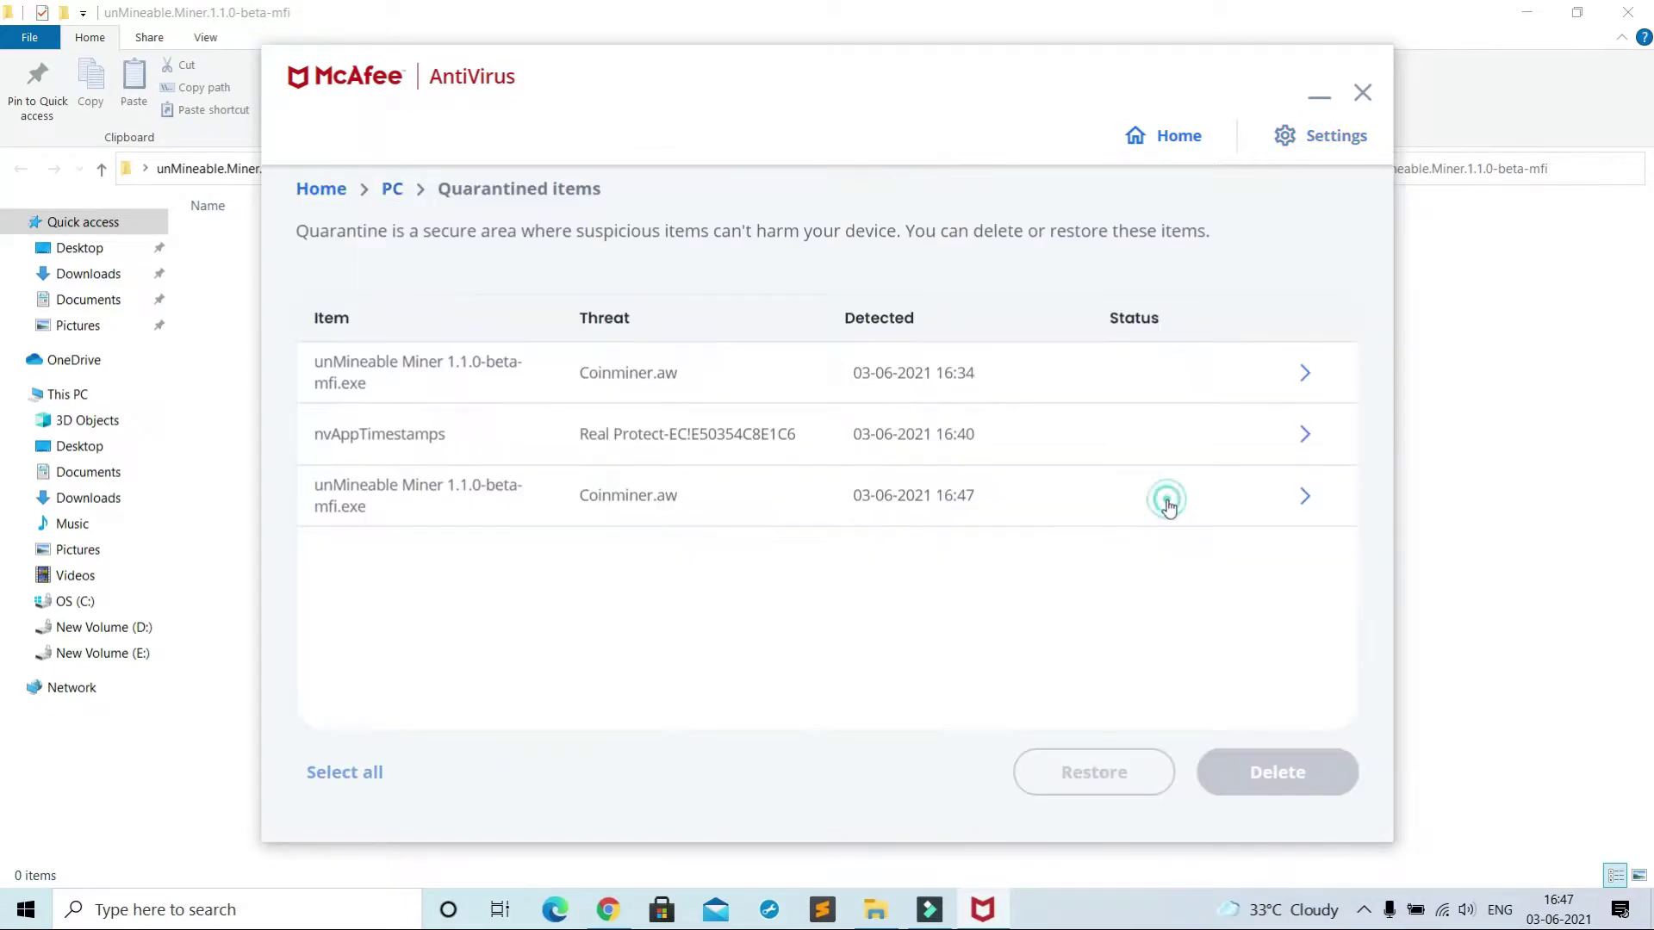
left_click(838, 497)
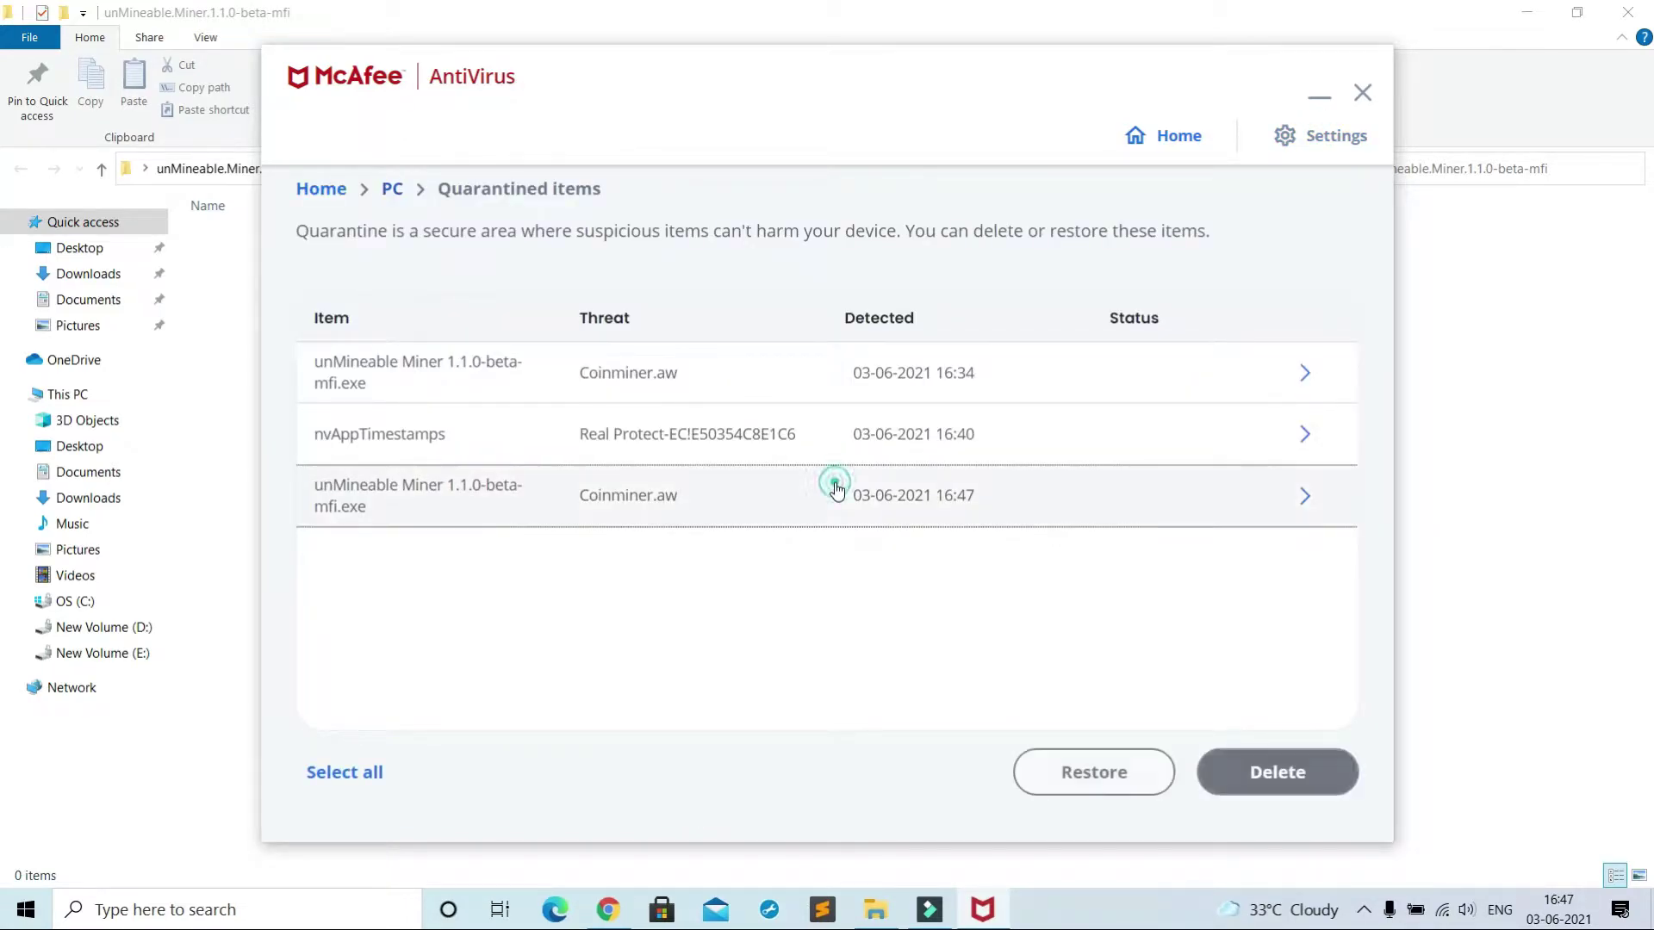
left_click(1100, 777)
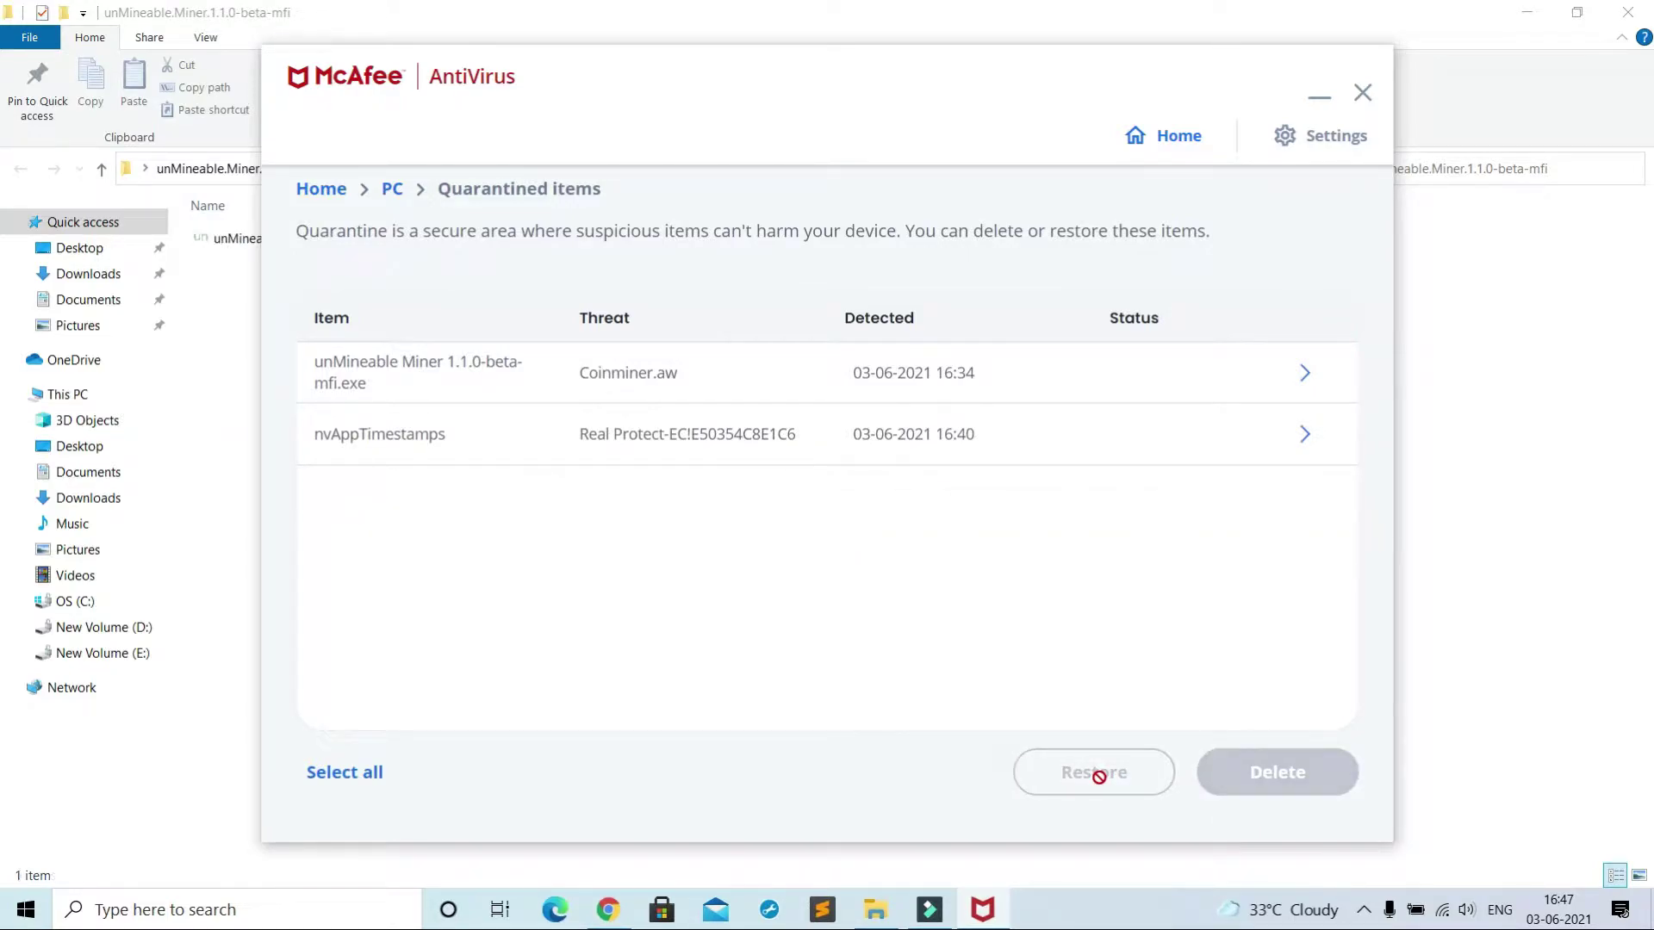
Step: Add unMineable Miner 1.1.0-beta-mfi.exe to Real-Time Scanning's excluded files
left_click_drag(518, 84, 739, 91)
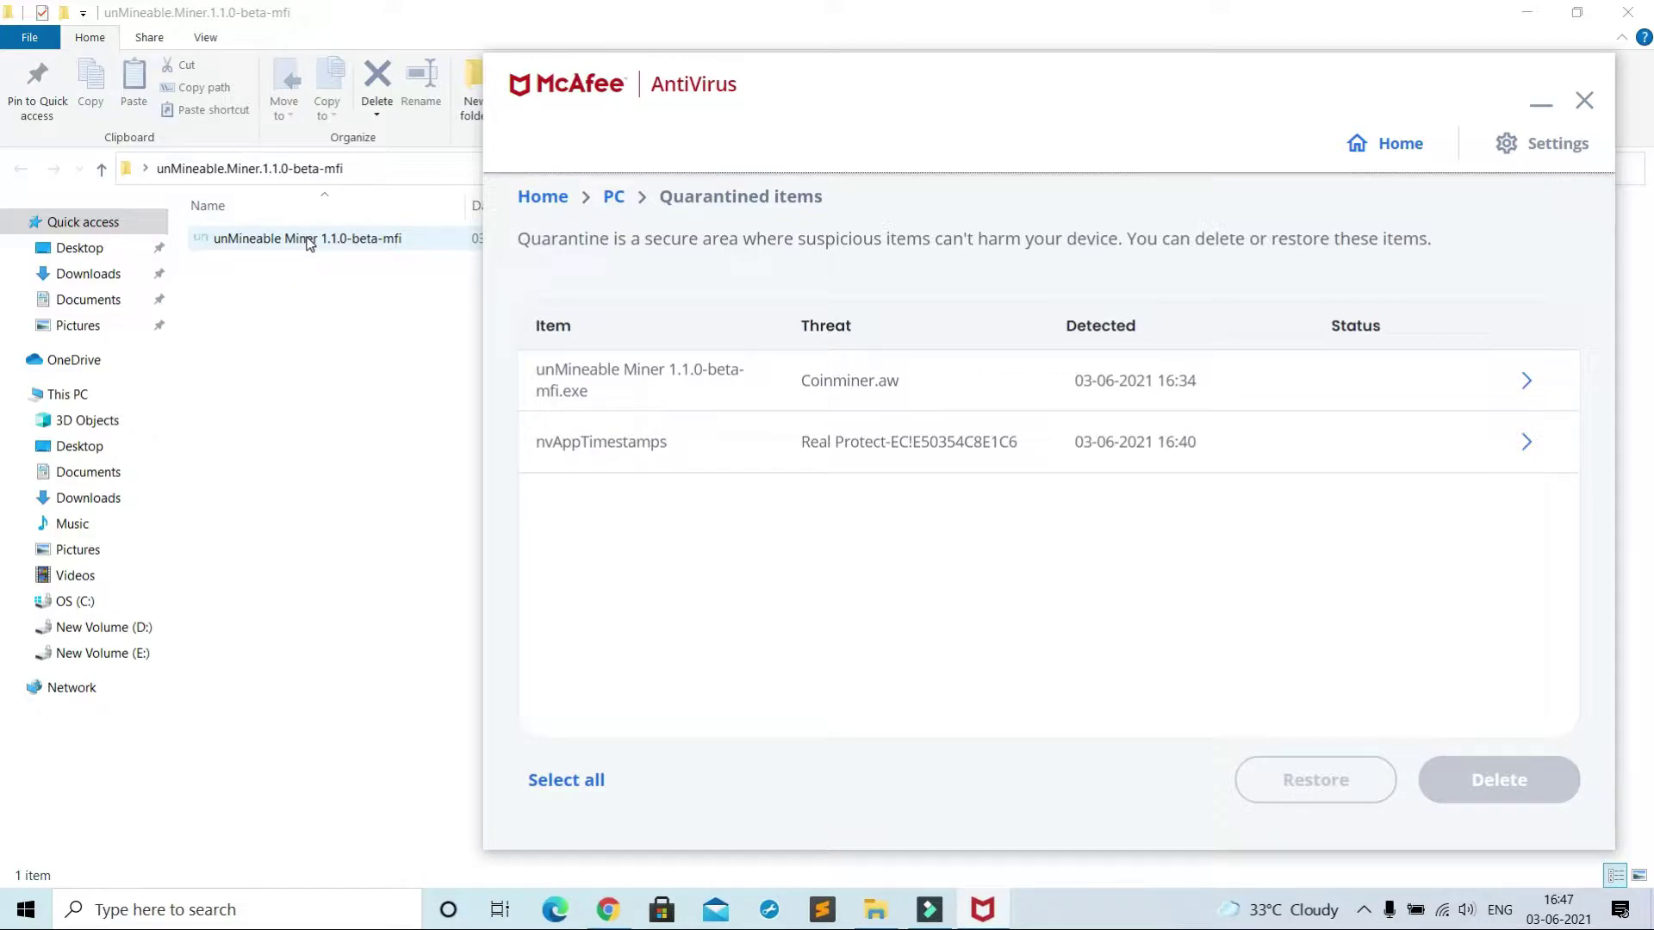
left_click(1522, 146)
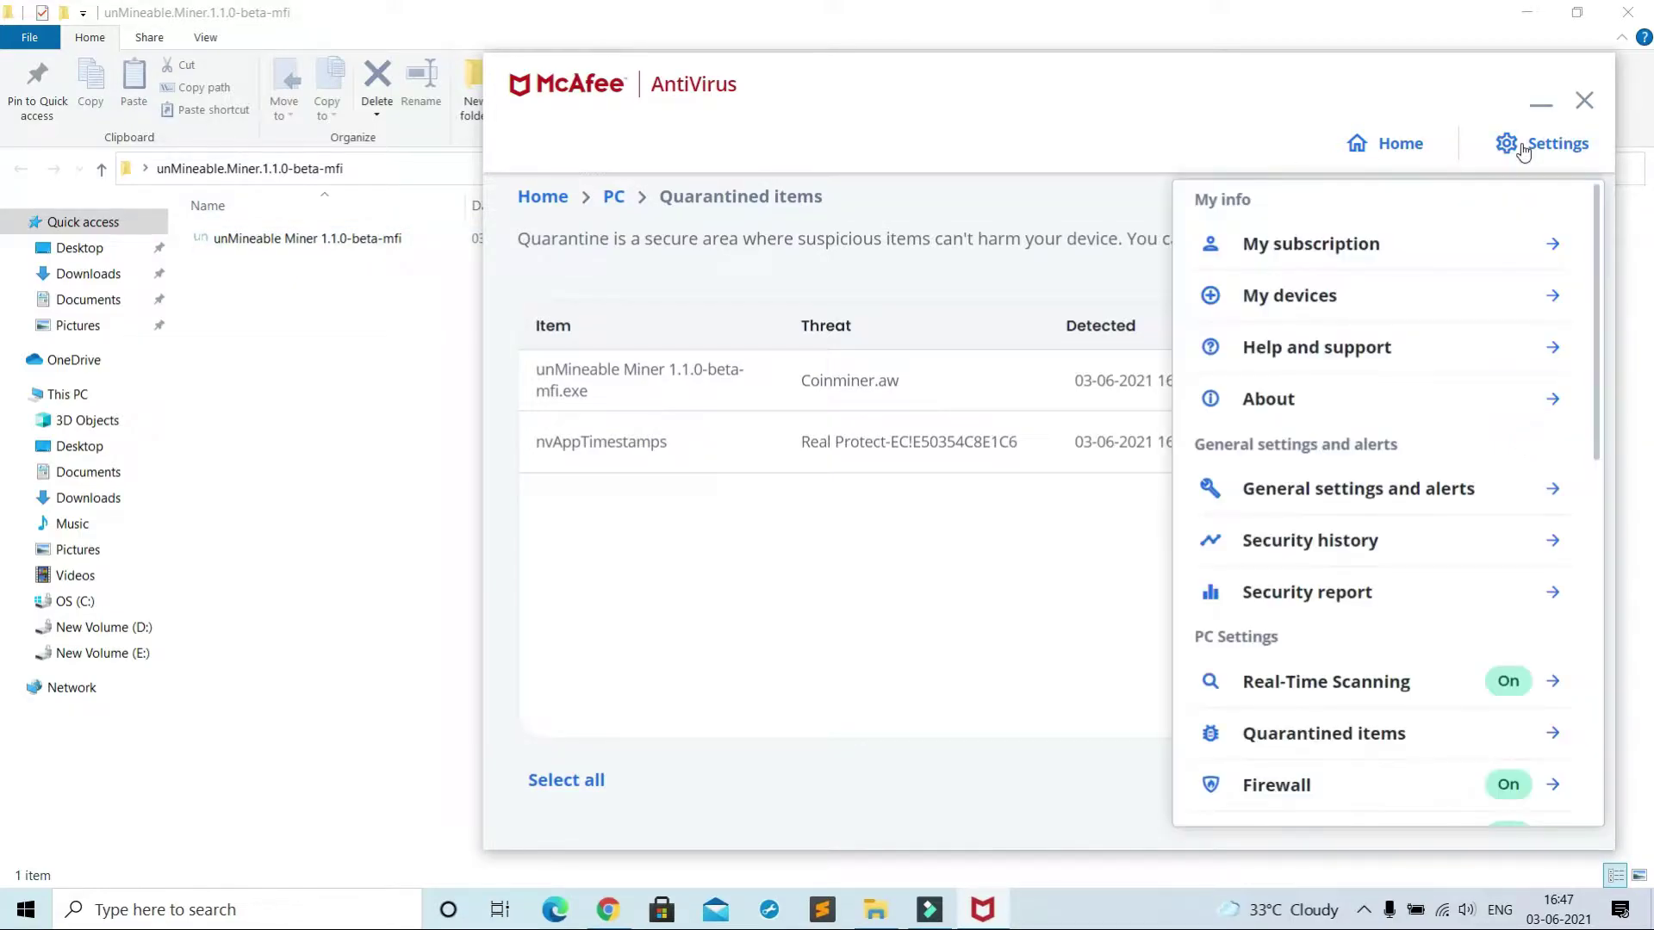
left_click(1400, 685)
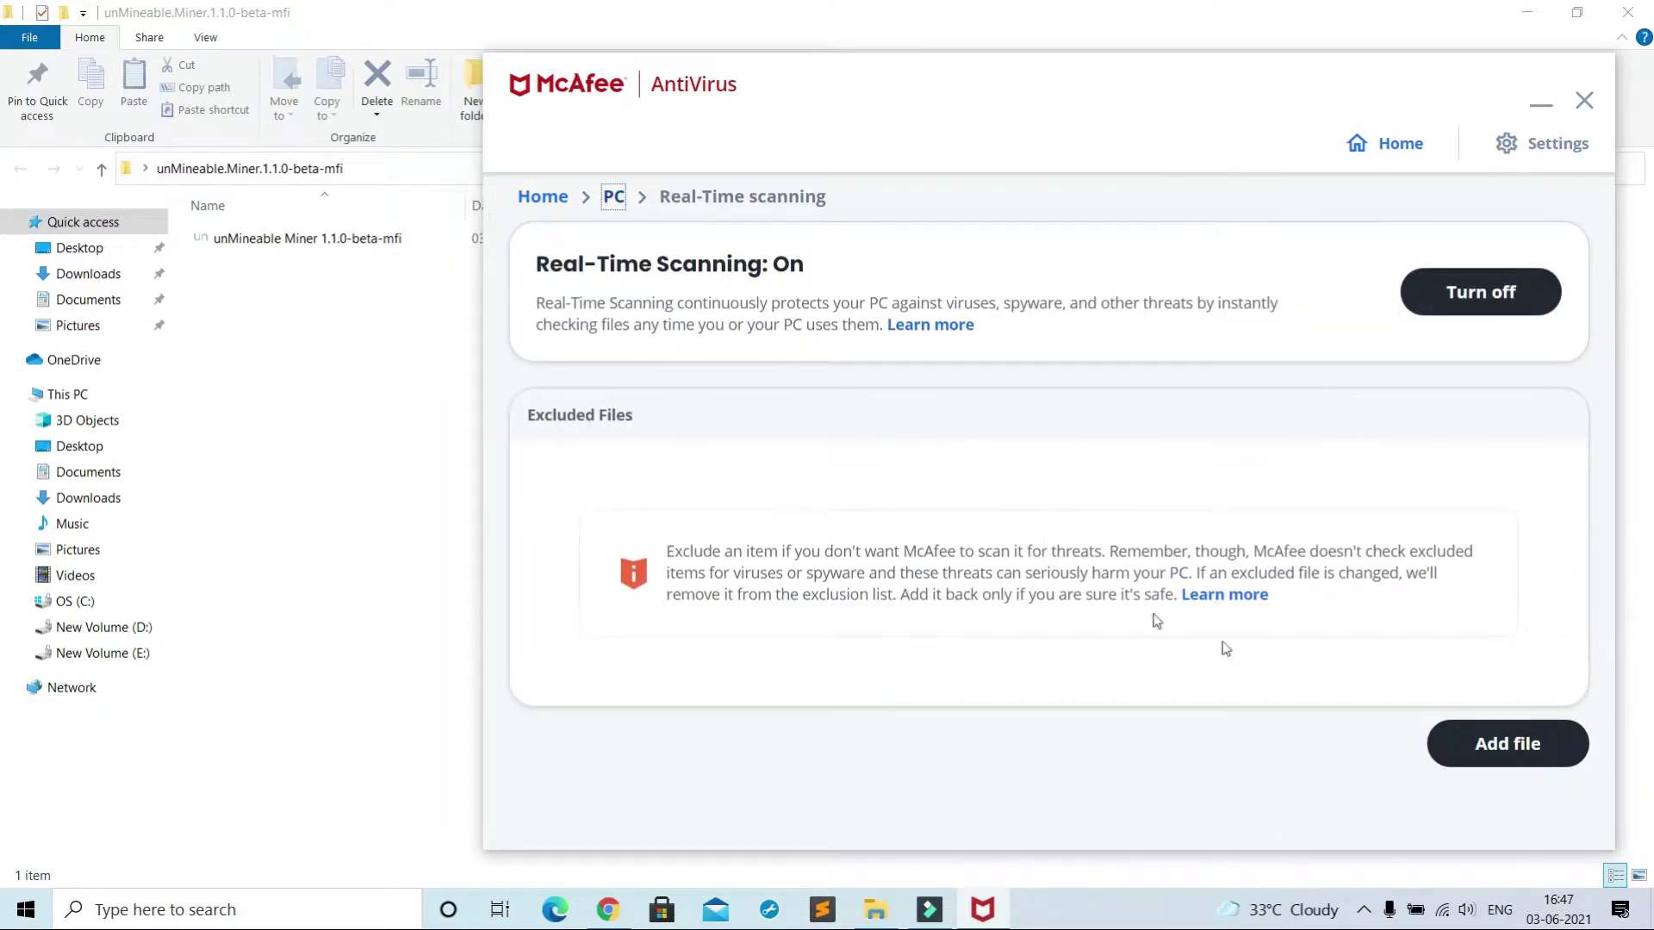
left_click(1543, 756)
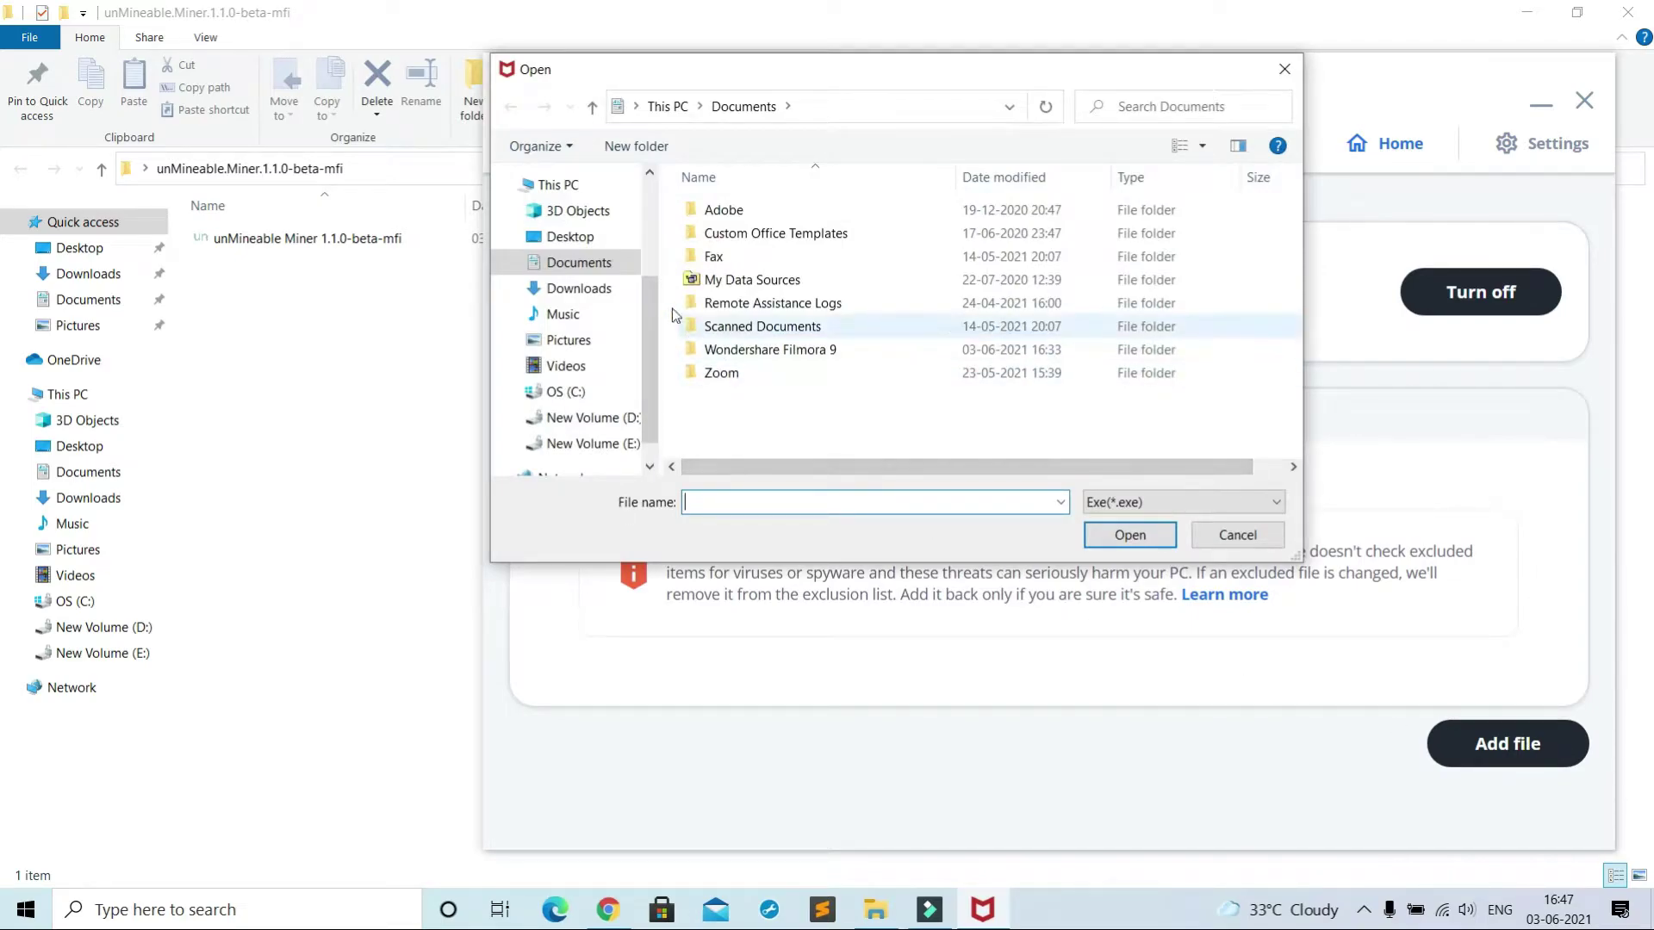
left_click(578, 242)
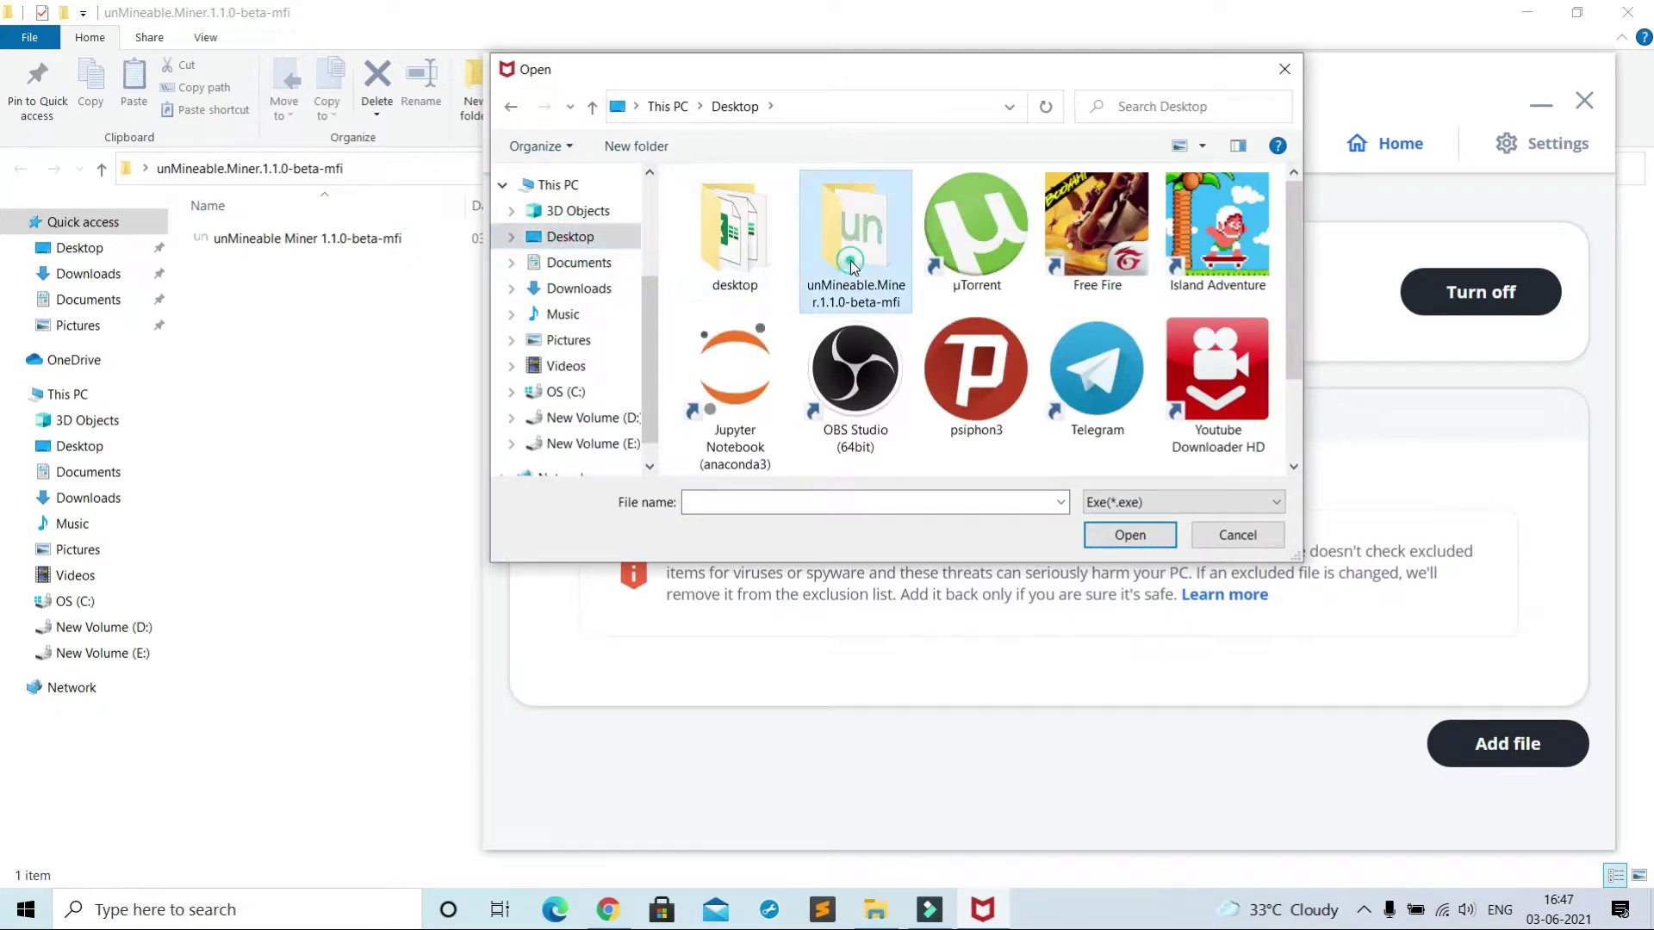
double_click(857, 246)
left_click(769, 215)
left_click(1110, 535)
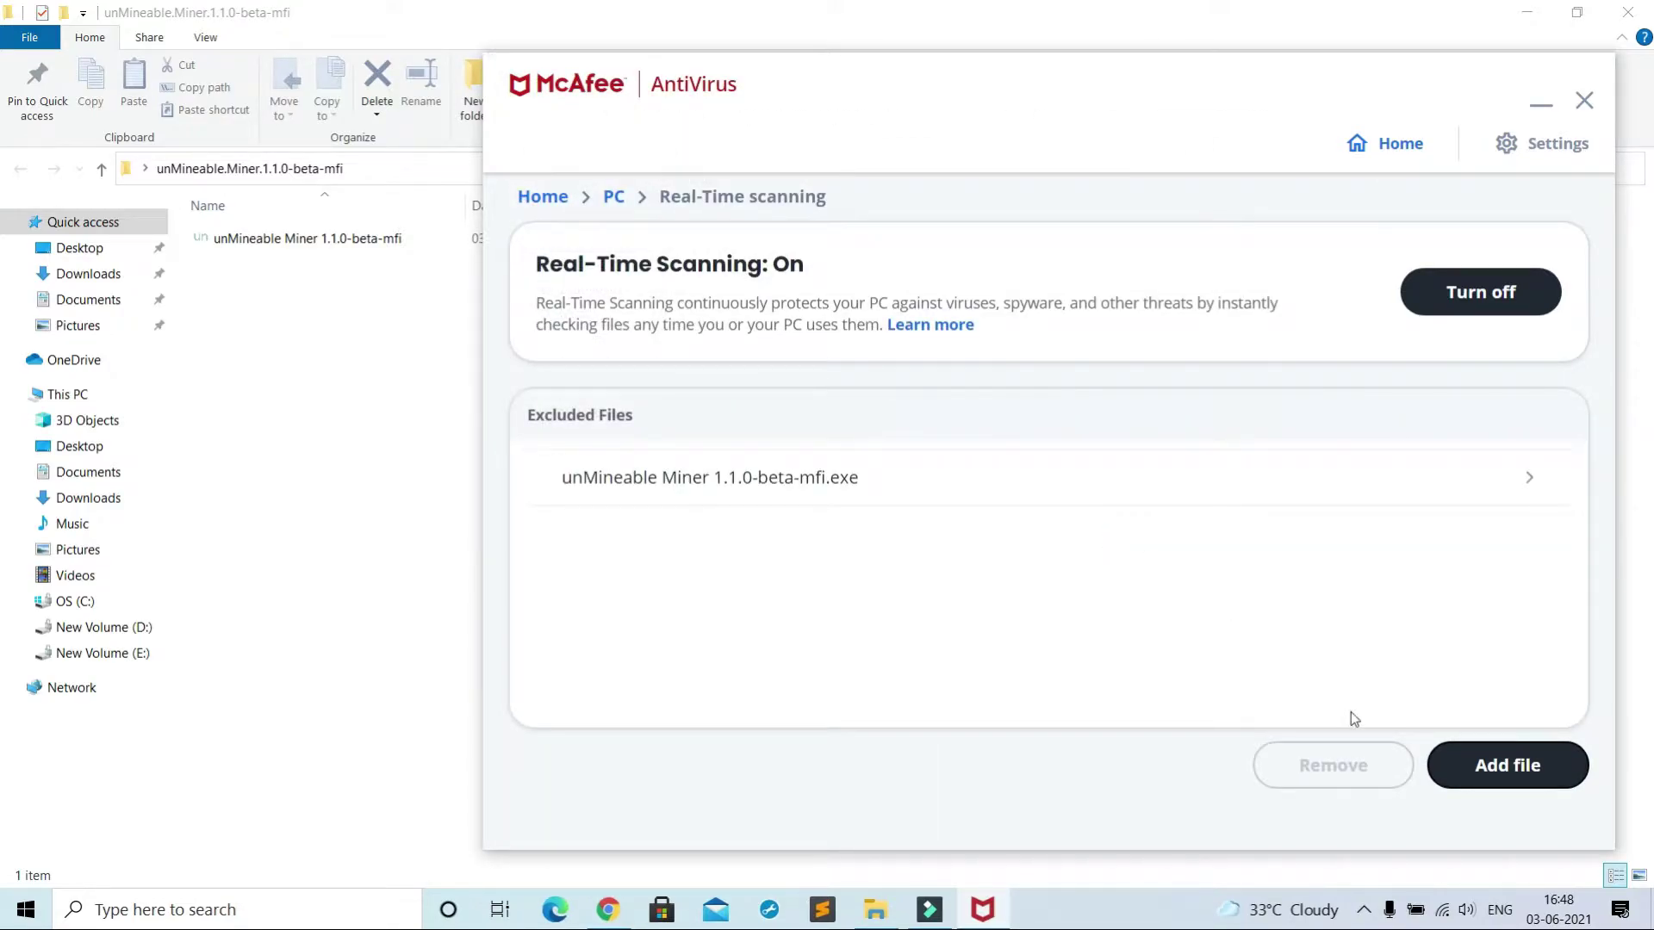
Step: Relaunch unMineable Miner and reach hardware selection, leaving Graphics Card (GPU) chosen
left_click(1542, 110)
left_click(515, 236)
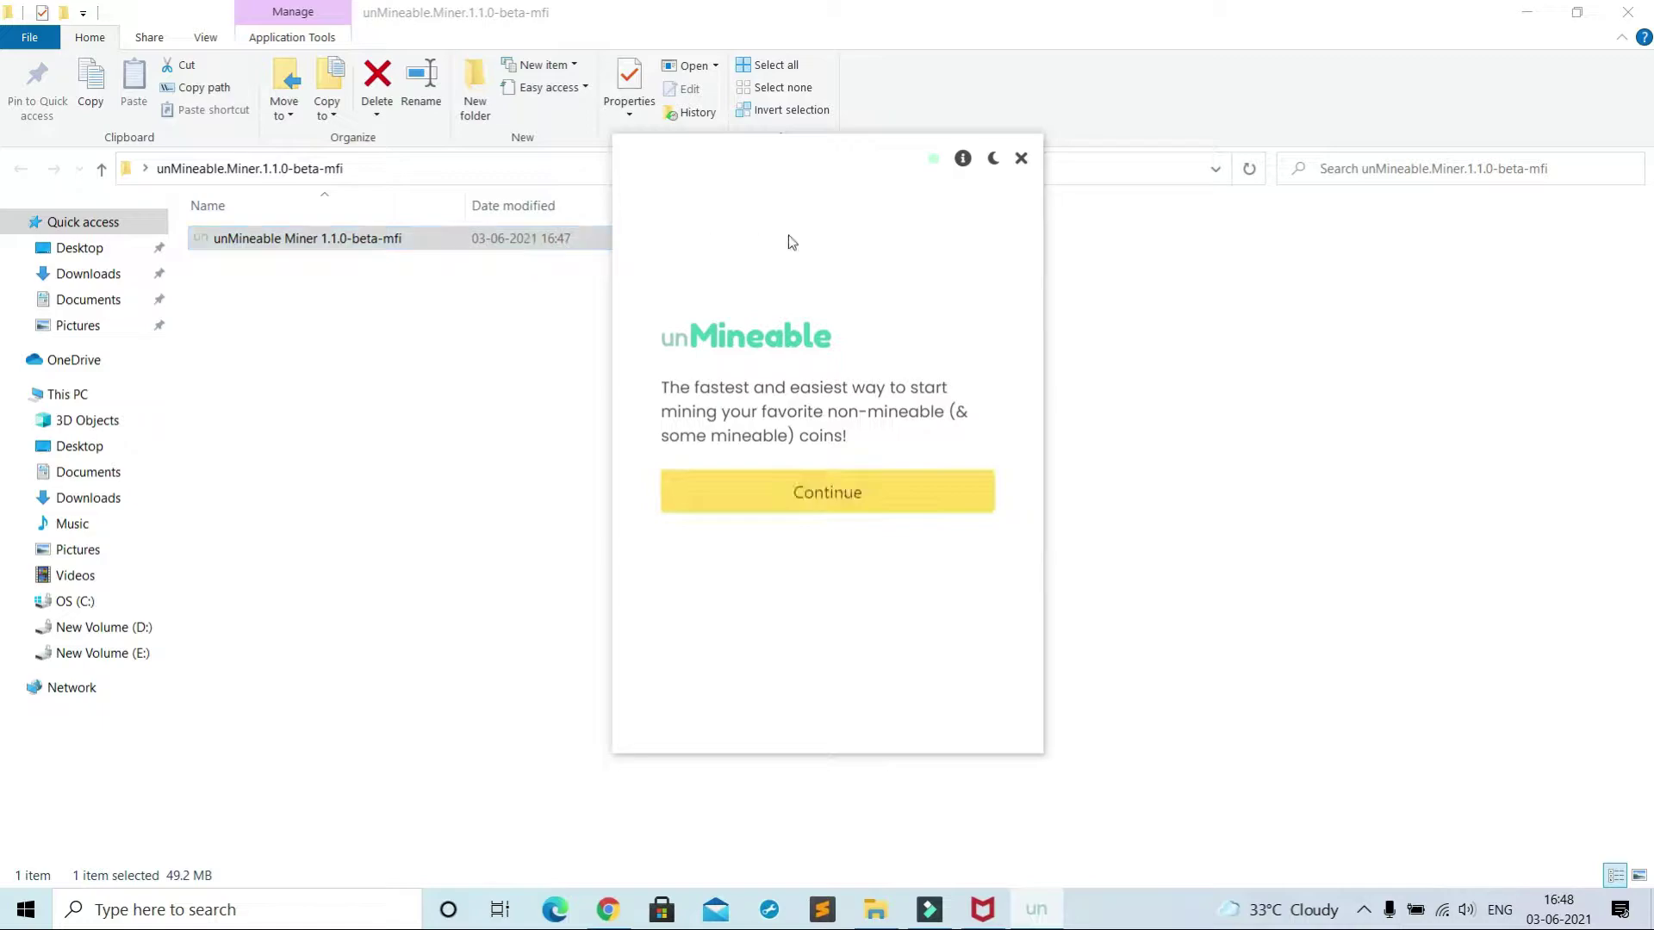
left_click(898, 497)
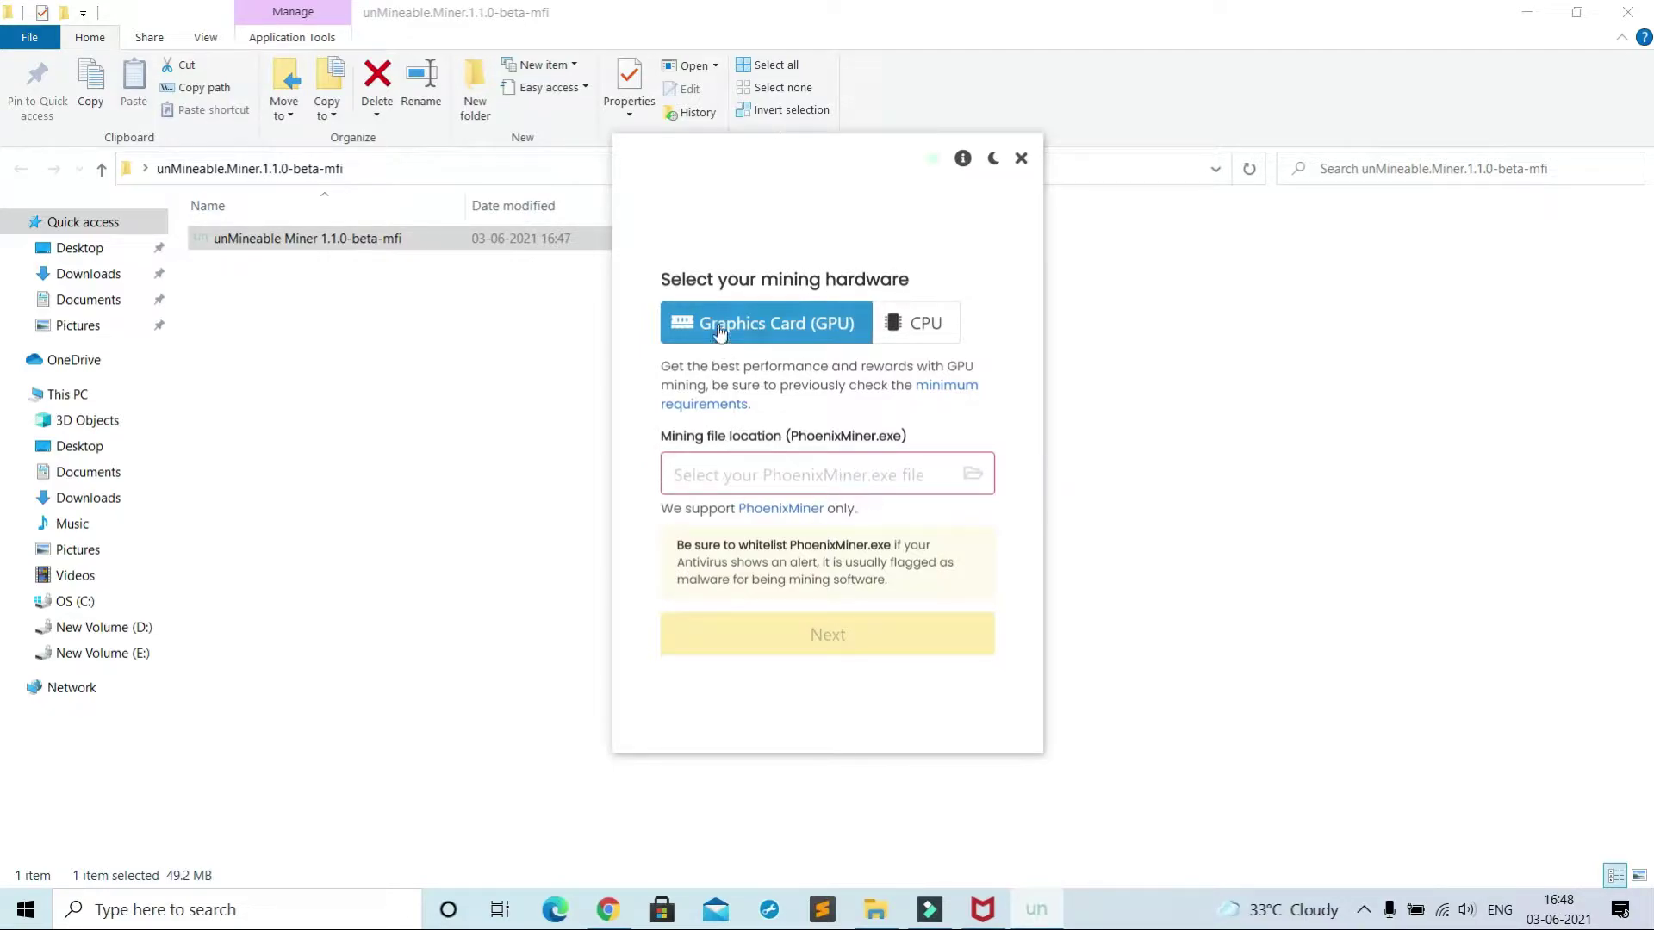
left_click(906, 337)
left_click(790, 318)
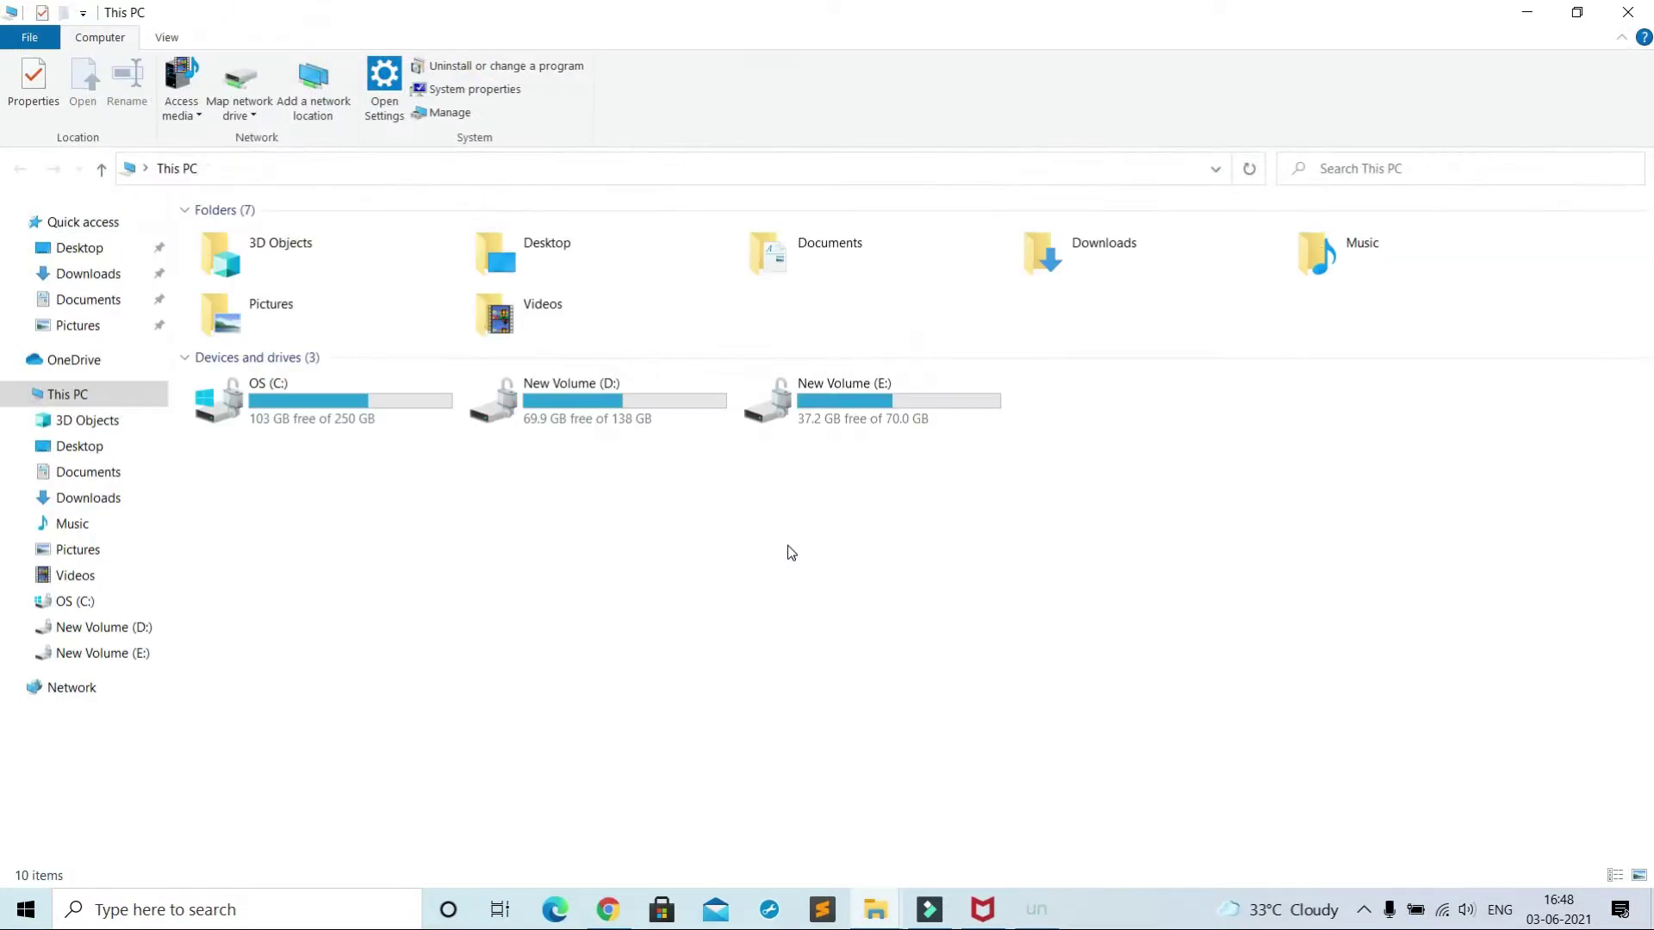
Step: View this PC's system properties (Intel i5-9300H, 8 GB RAM), then close them
right_click(788, 546)
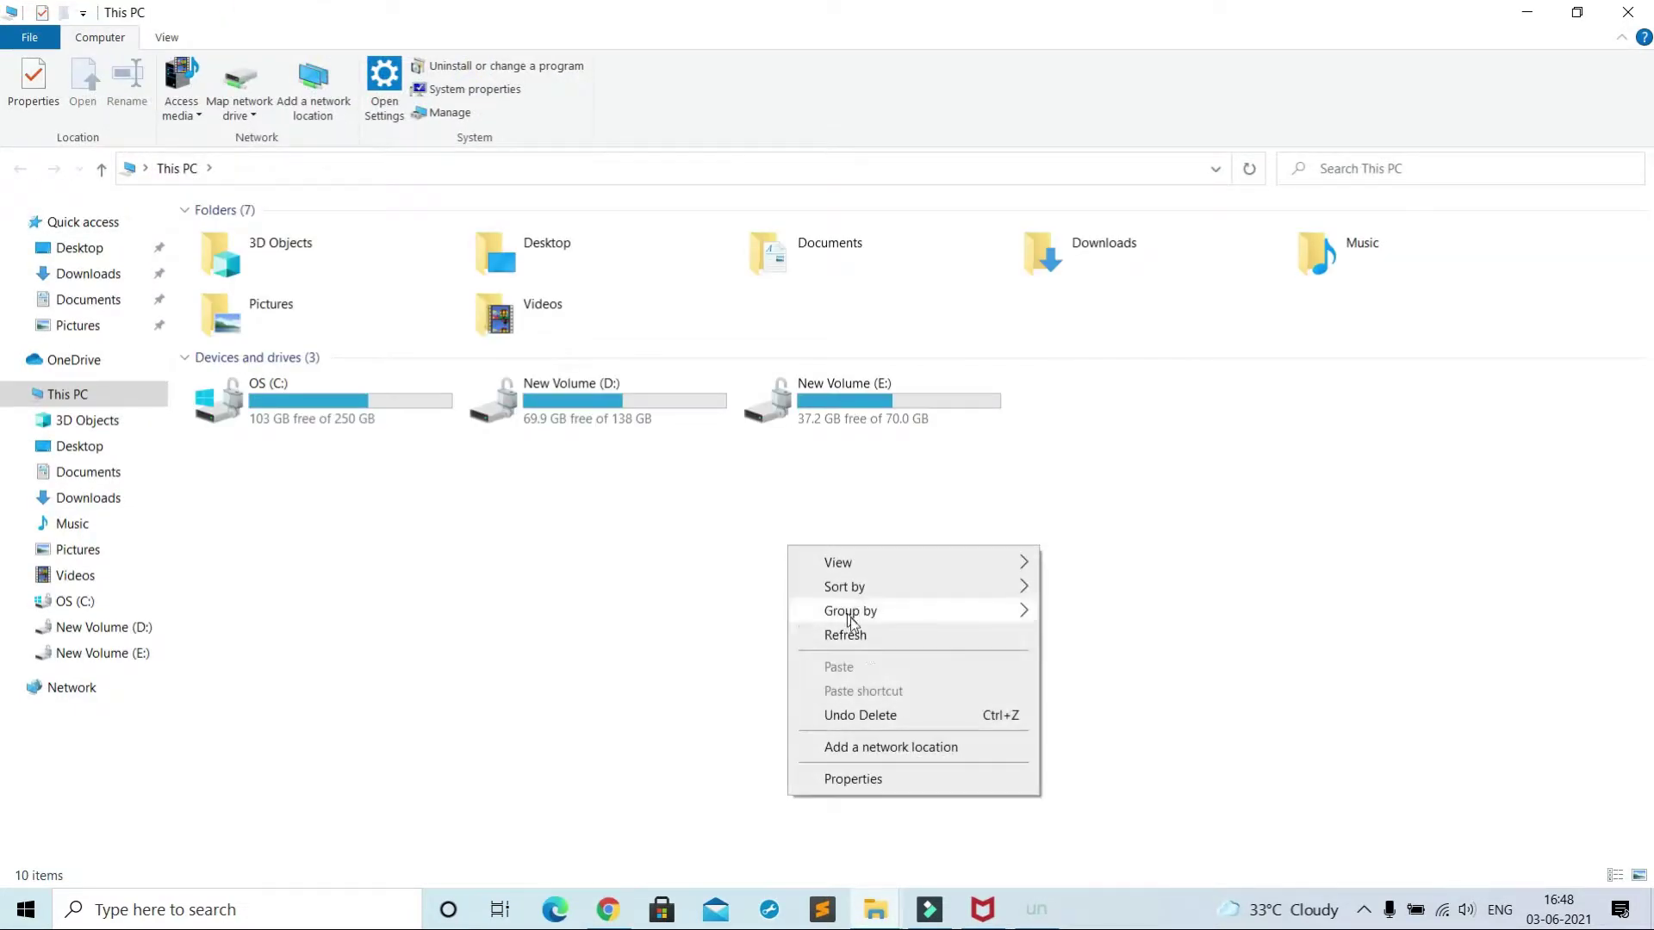
left_click(880, 779)
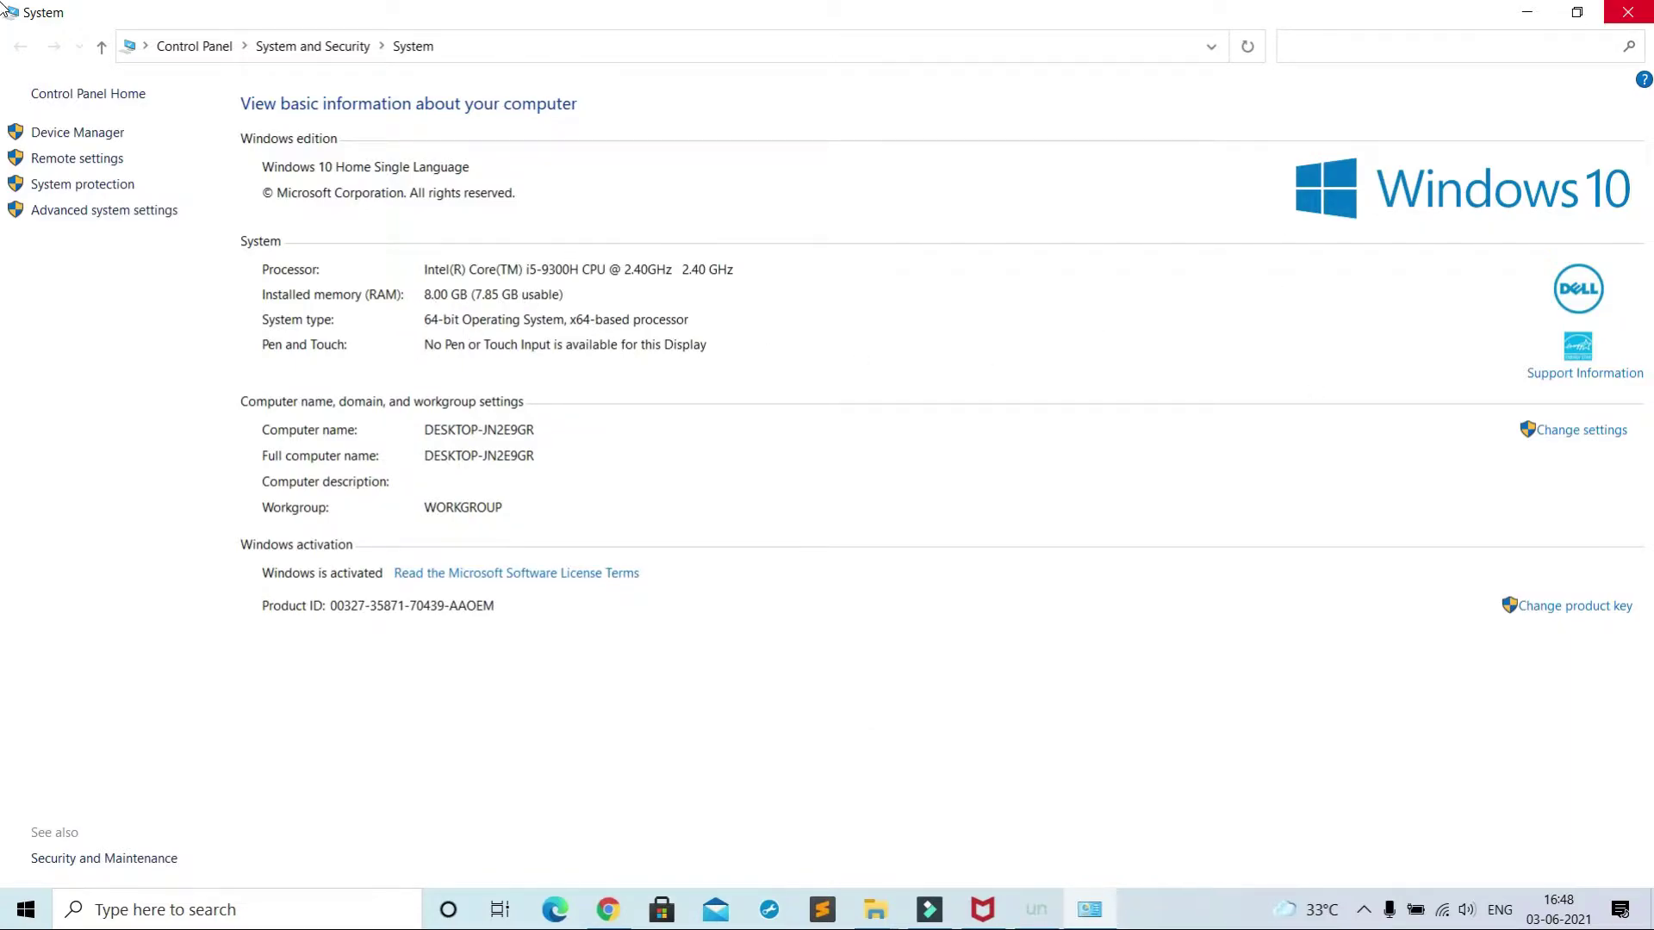
left_click(1627, 12)
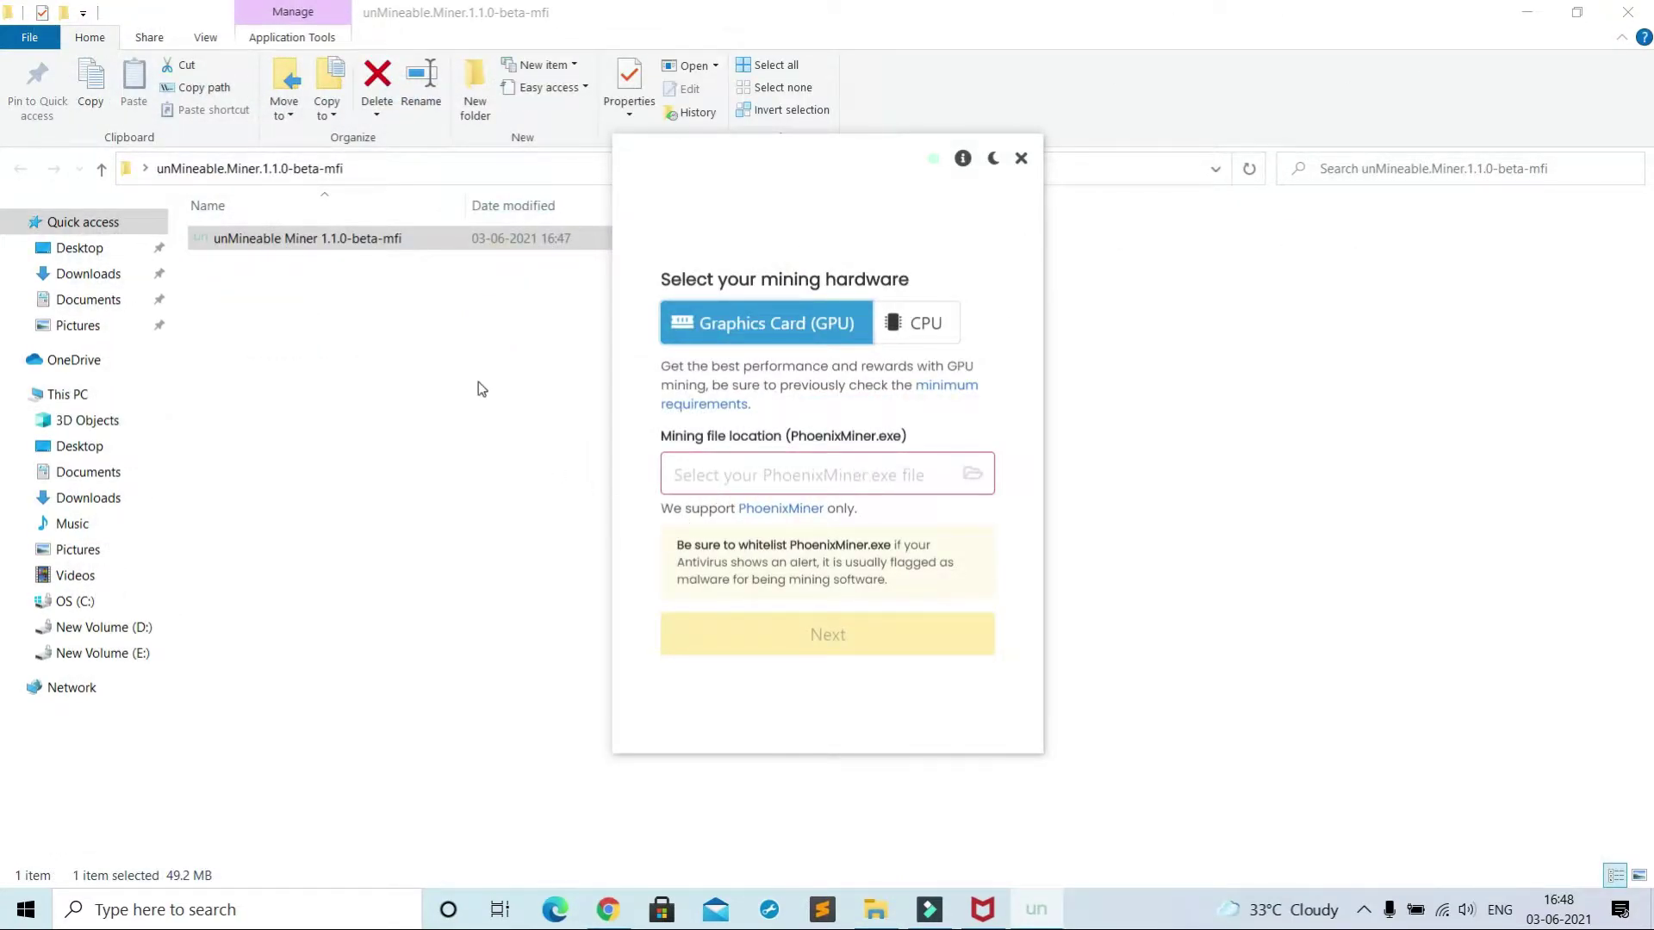
Step: Extract the miner here and select PhoenixMiner in resources\miners\win32\PhoenixMiner_5.5c
left_click(478, 383)
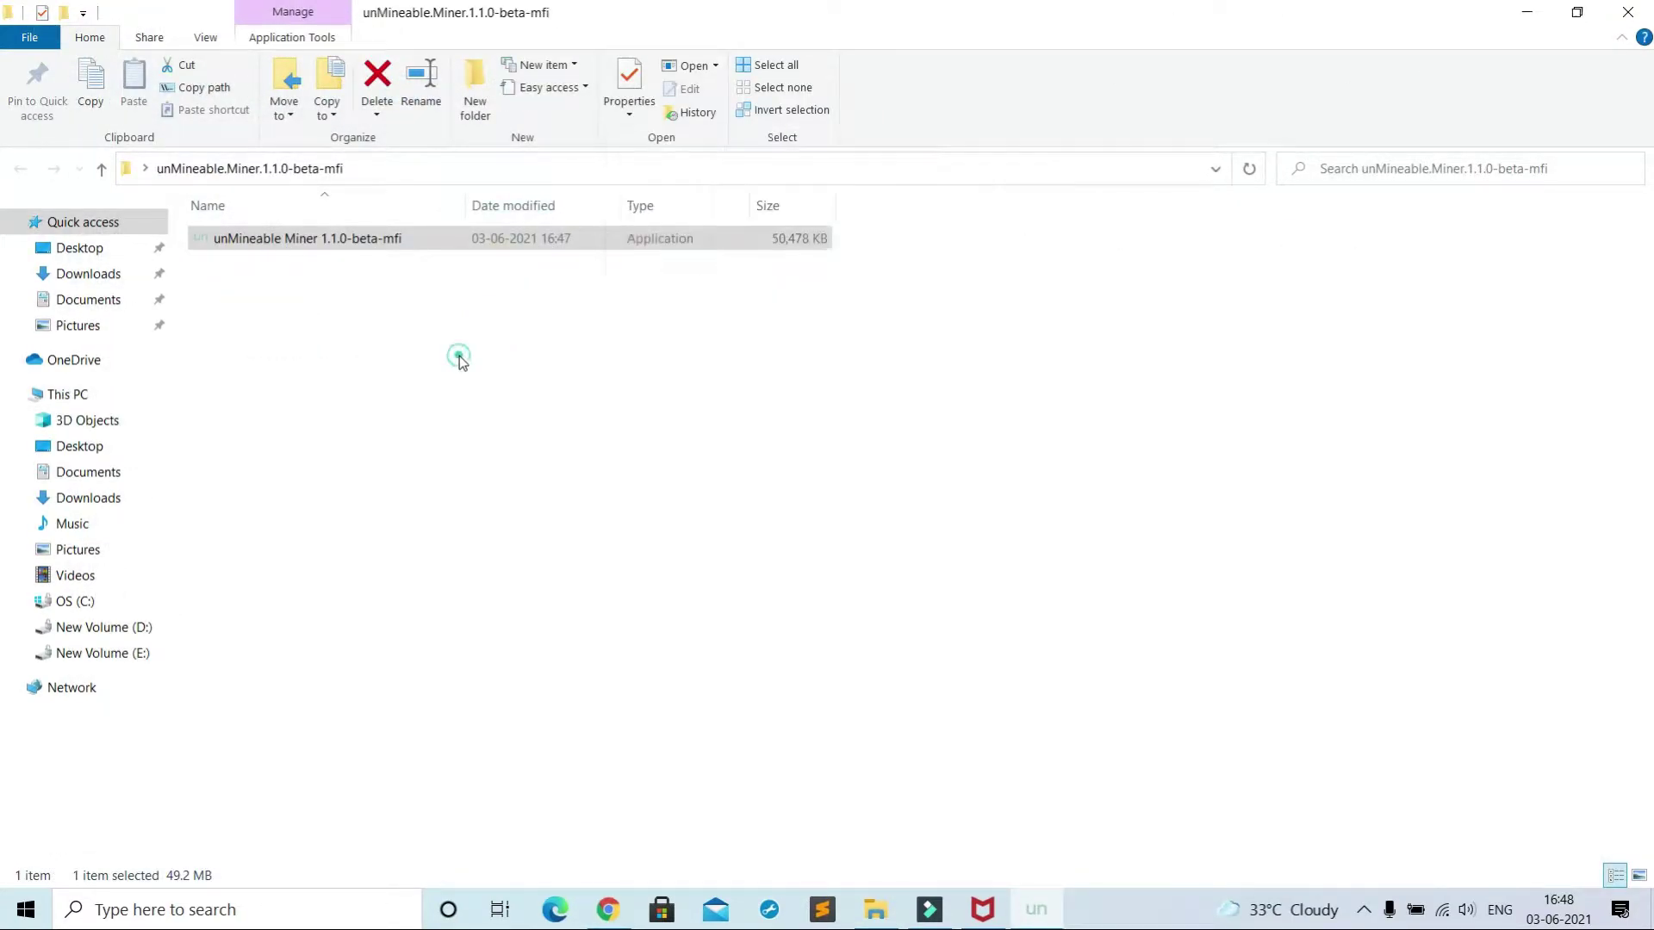
right_click(561, 242)
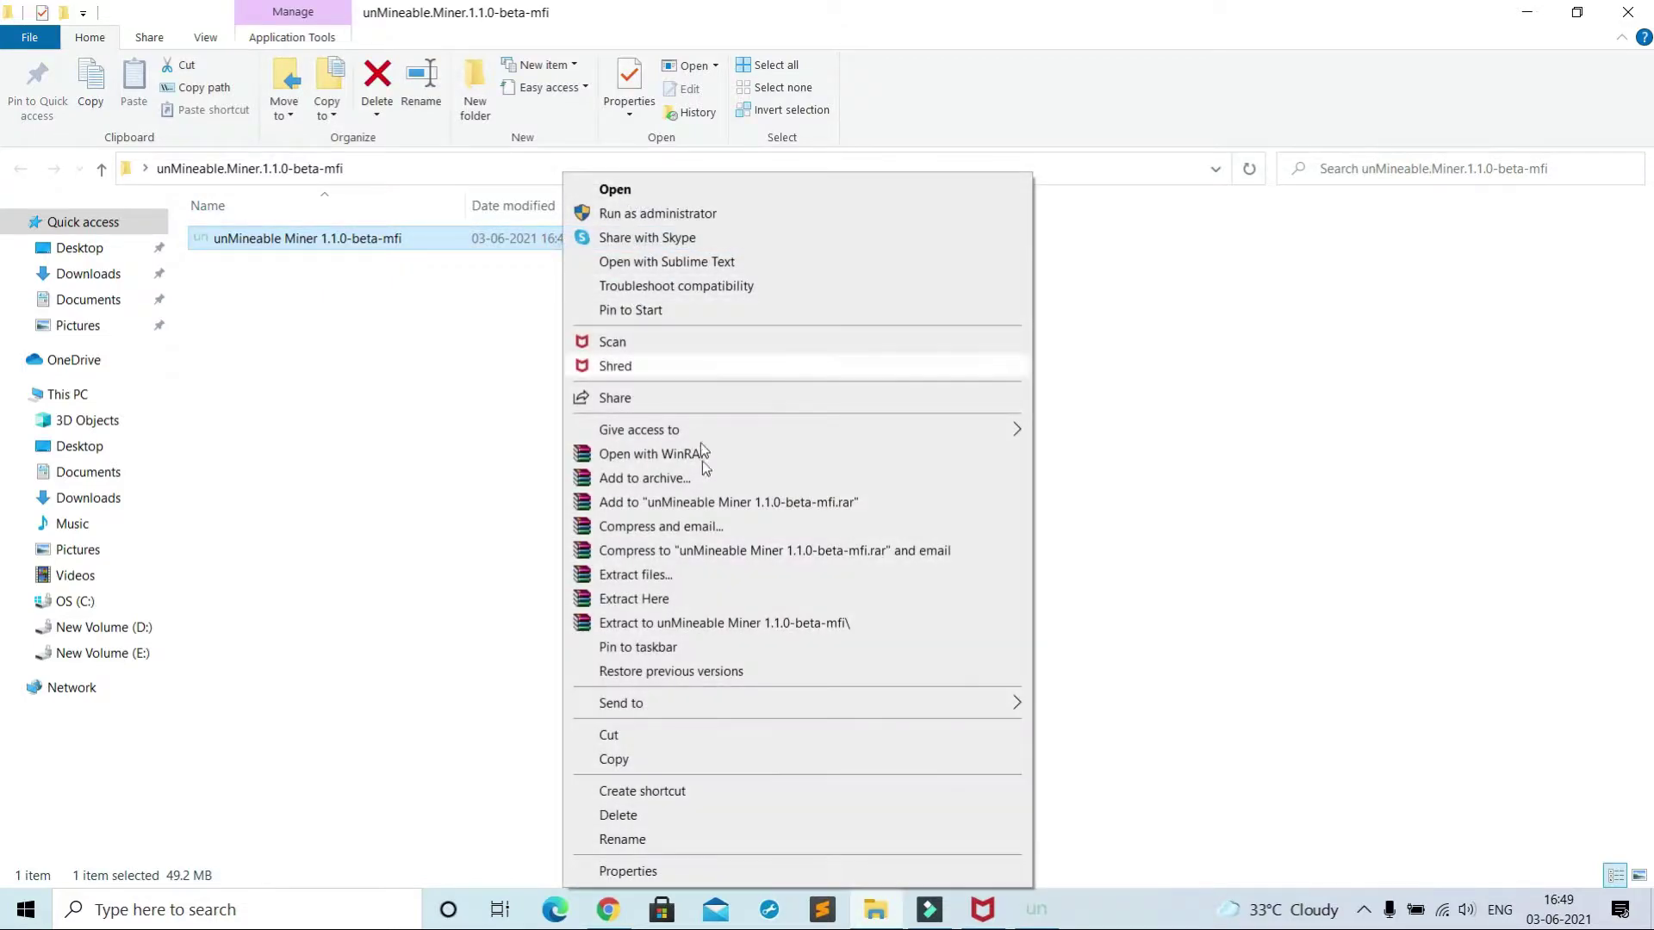
left_click(681, 601)
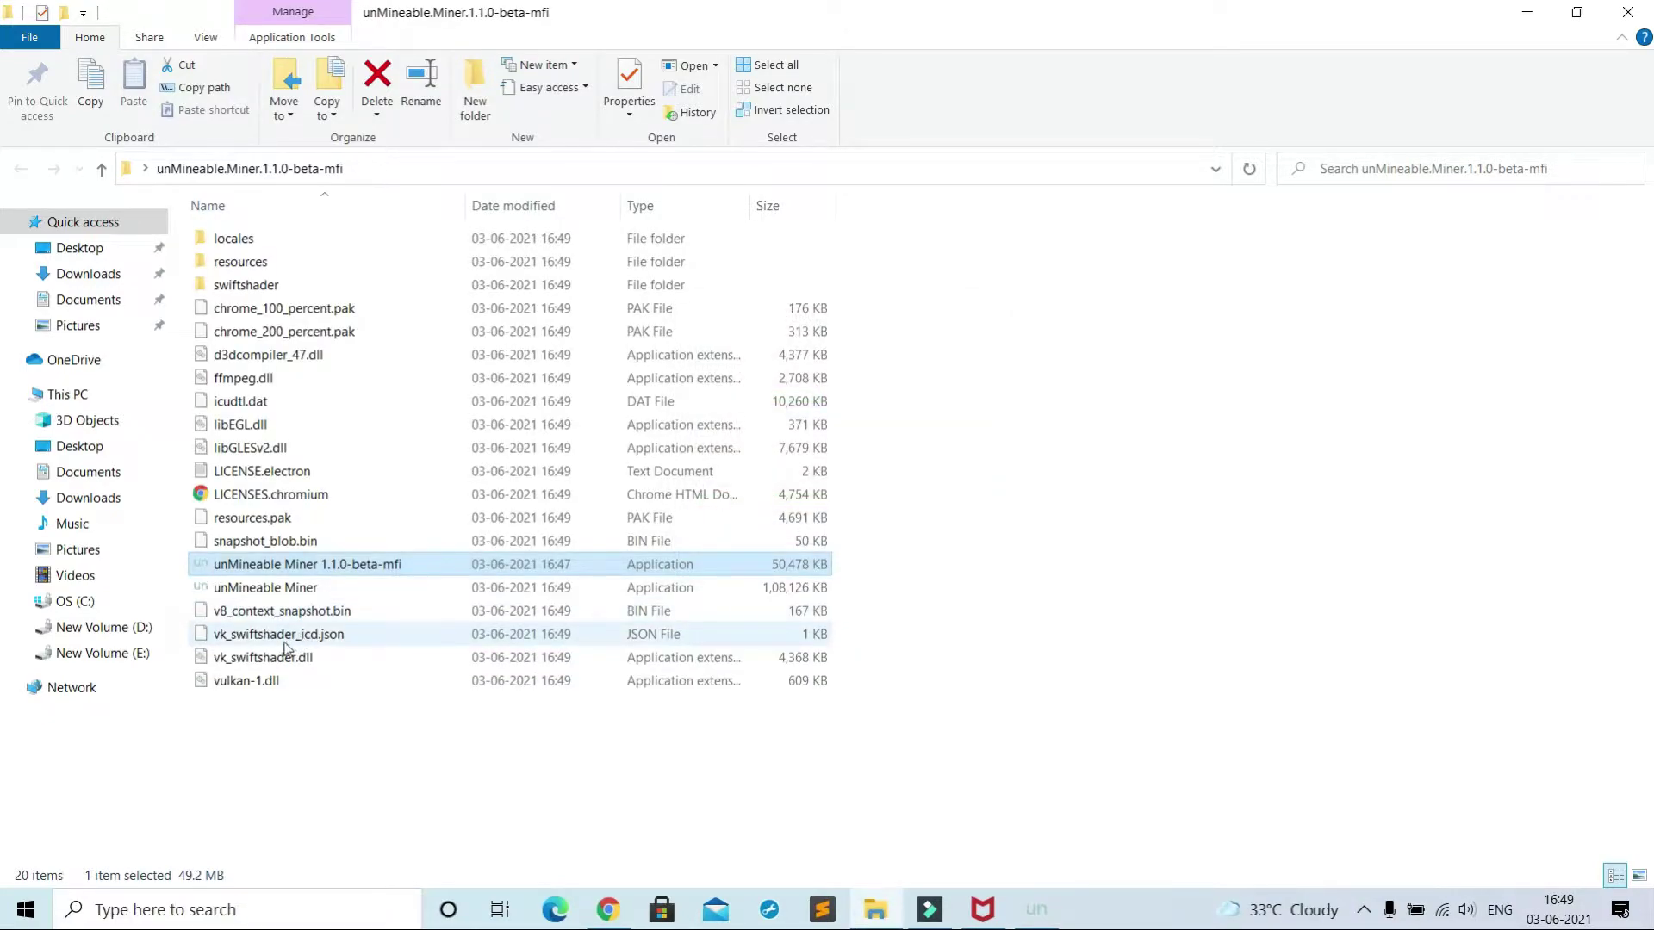
double_click(380, 257)
double_click(396, 240)
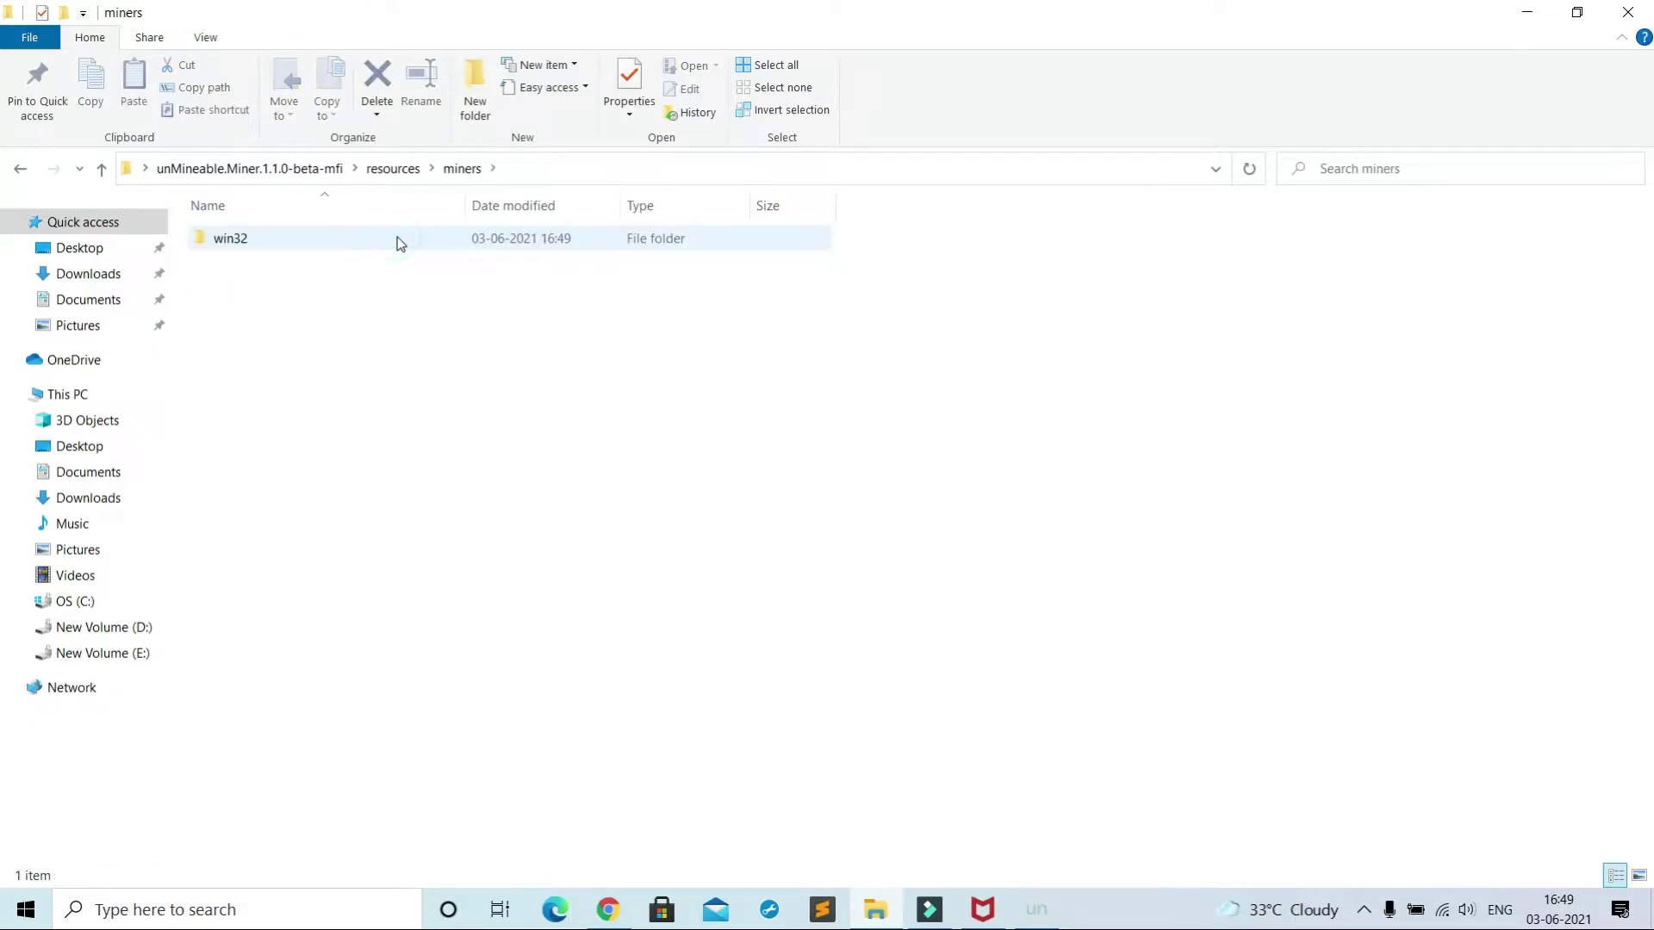
double_click(398, 239)
double_click(402, 238)
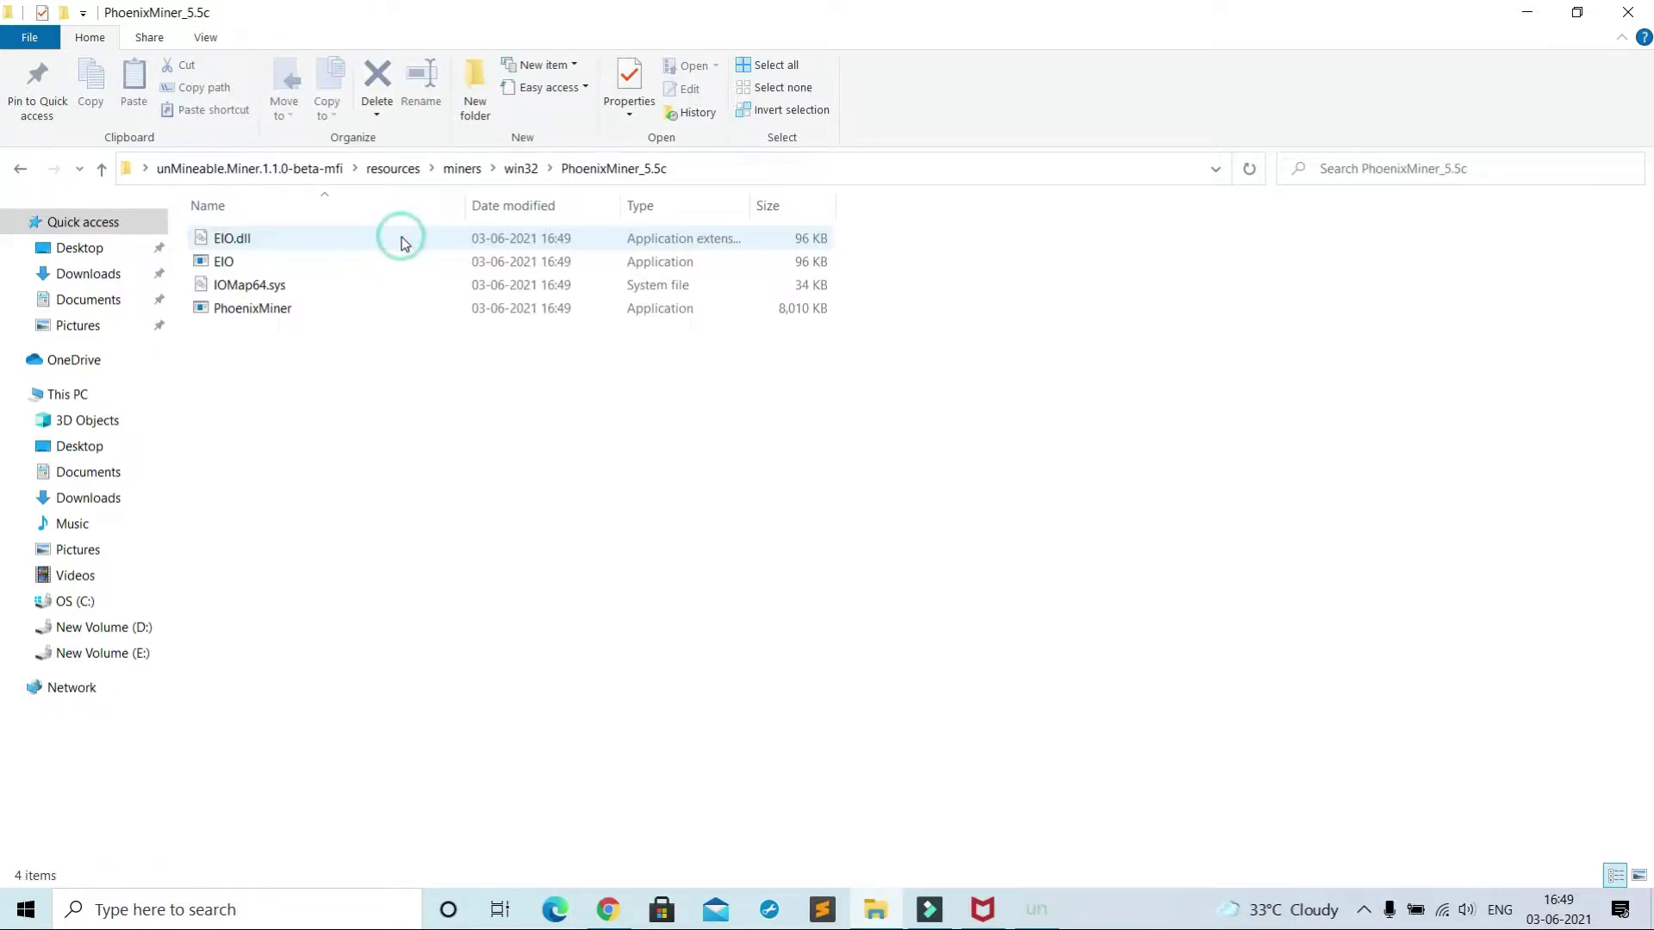
left_click(409, 317)
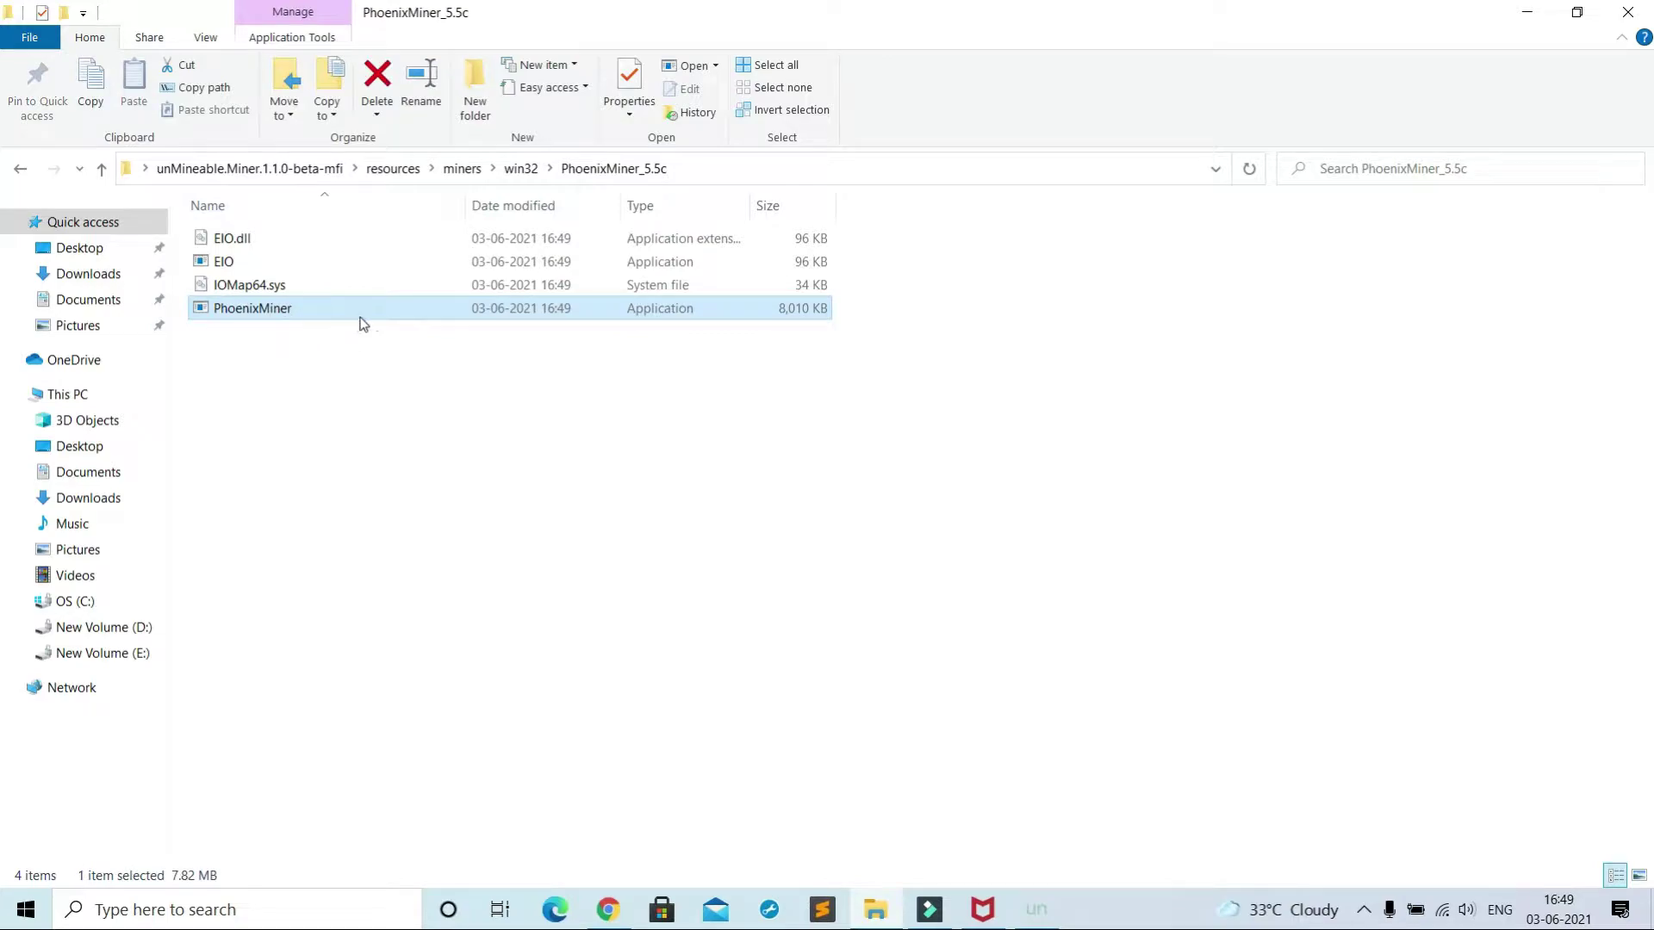
Step: Browse the mining file picker to Desktop\unMineable folder\resources\miners\win32\PhoenixMiner_5.5c
left_click(1036, 909)
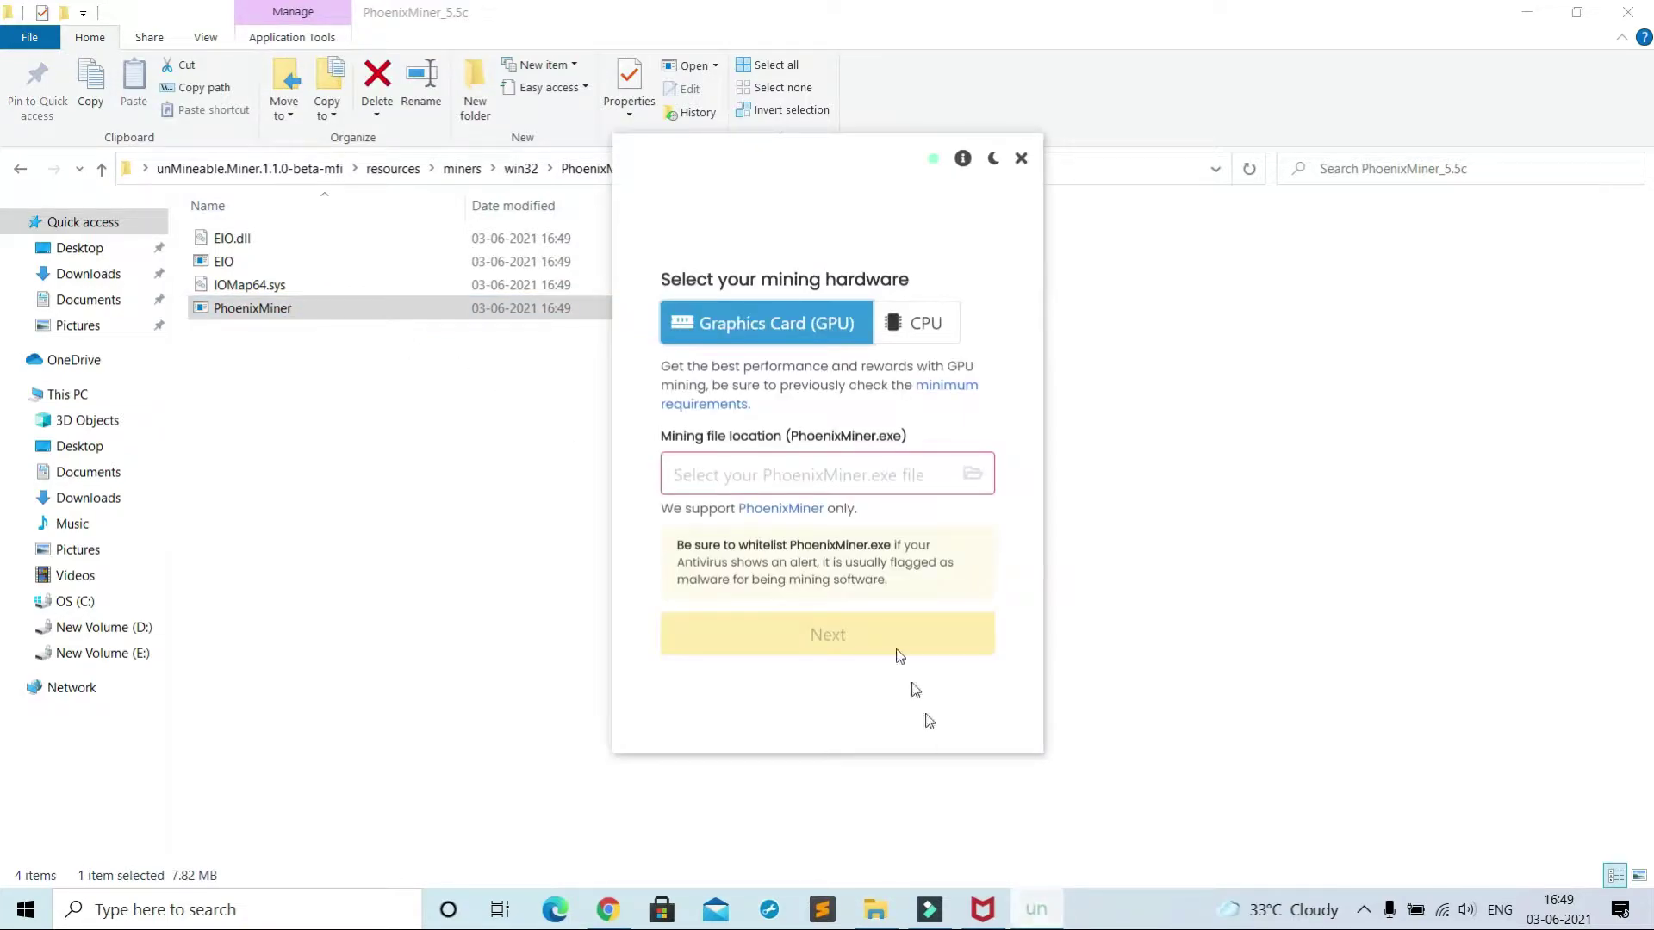
left_click(977, 488)
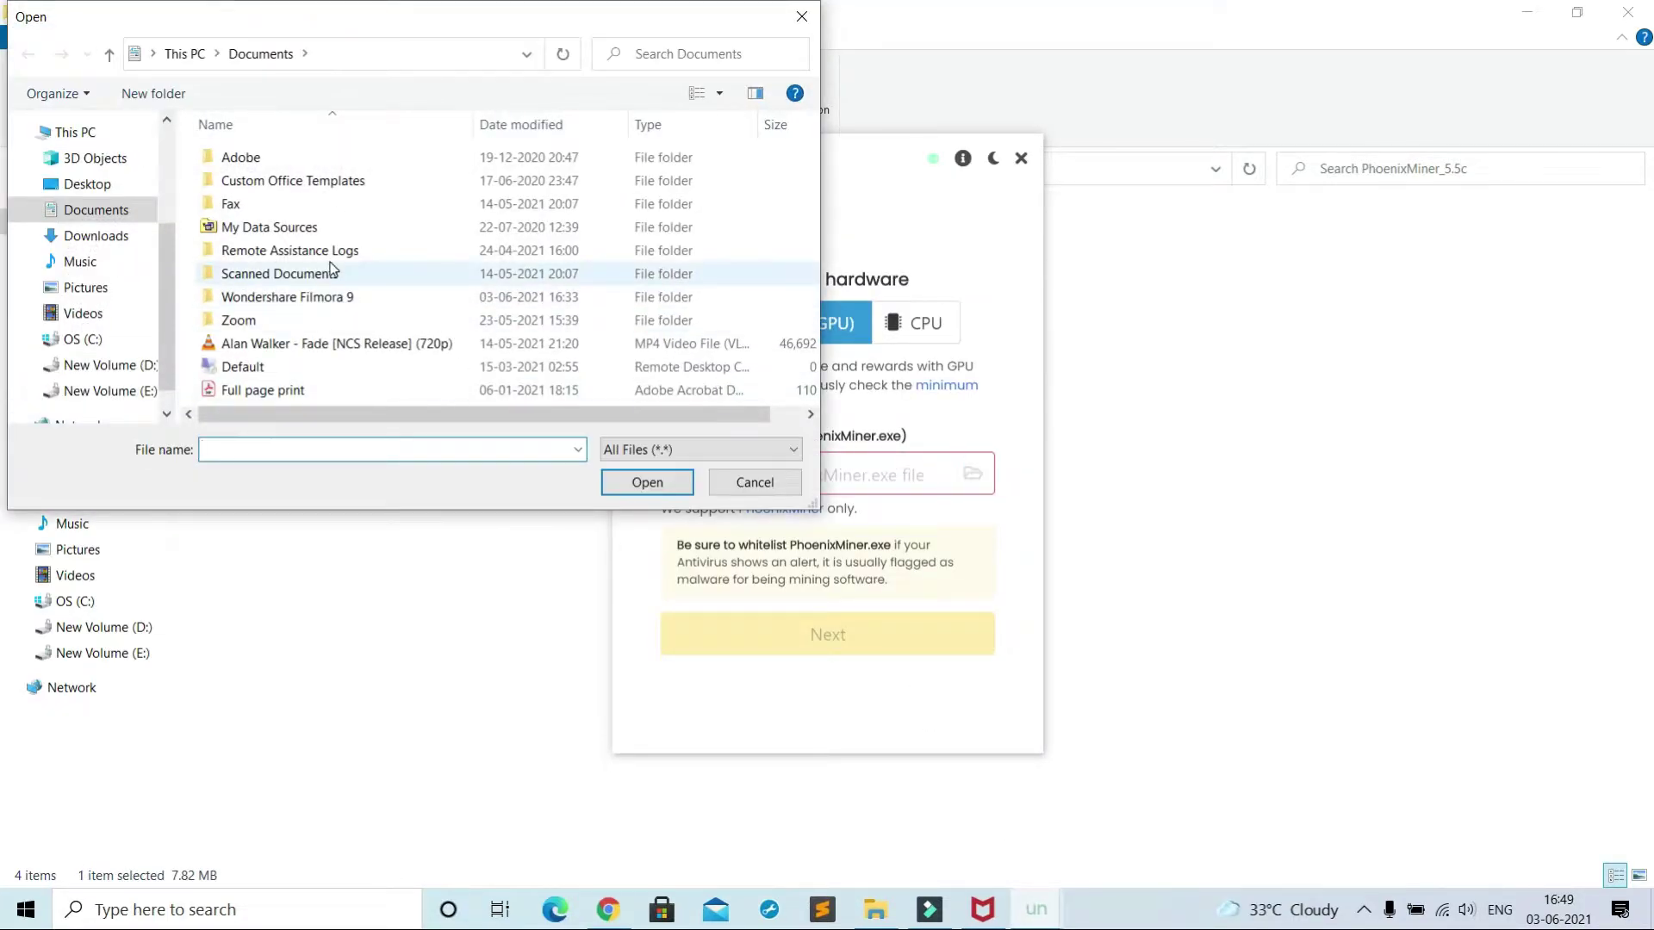
left_click(87, 183)
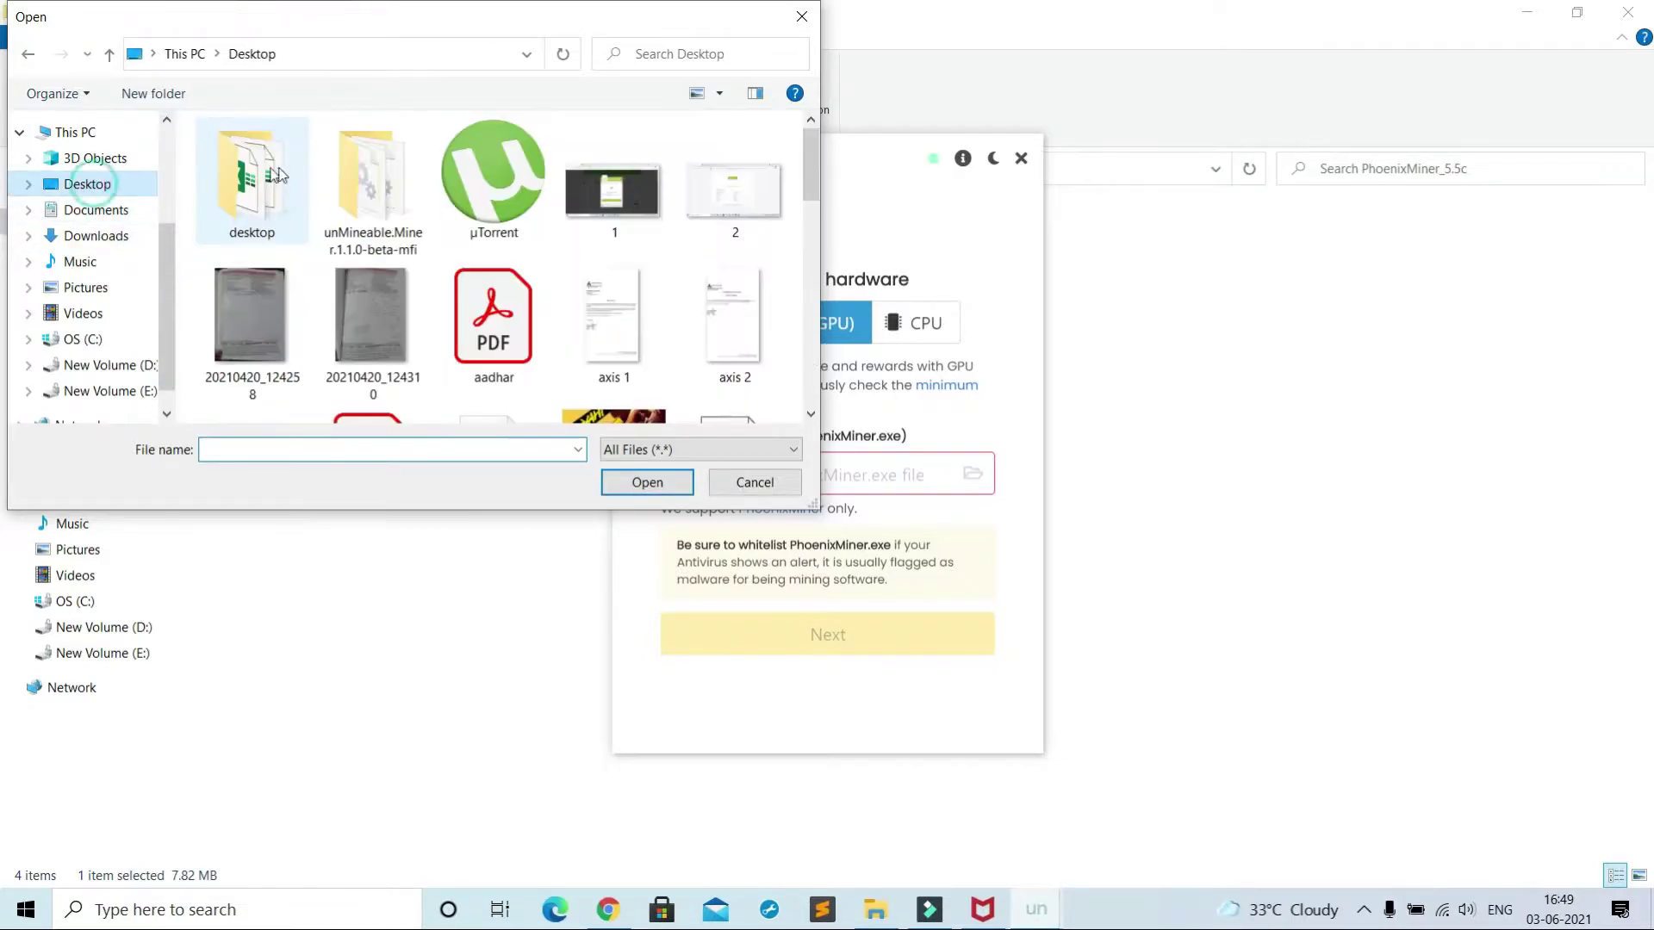
double_click(349, 178)
double_click(308, 186)
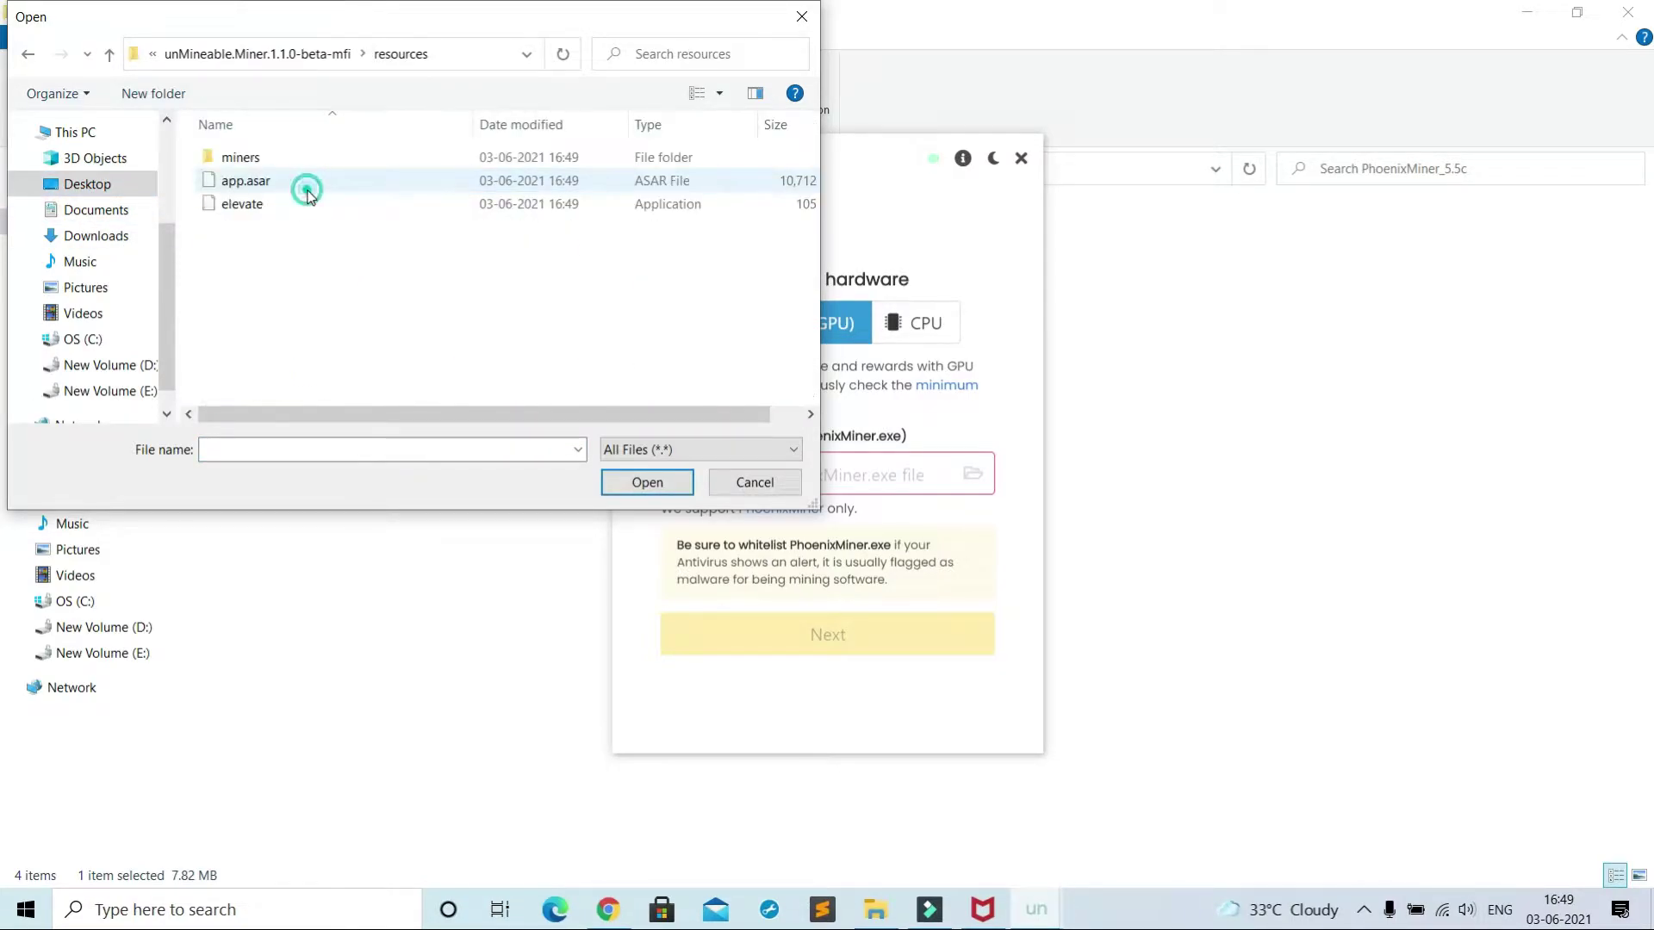
double_click(303, 160)
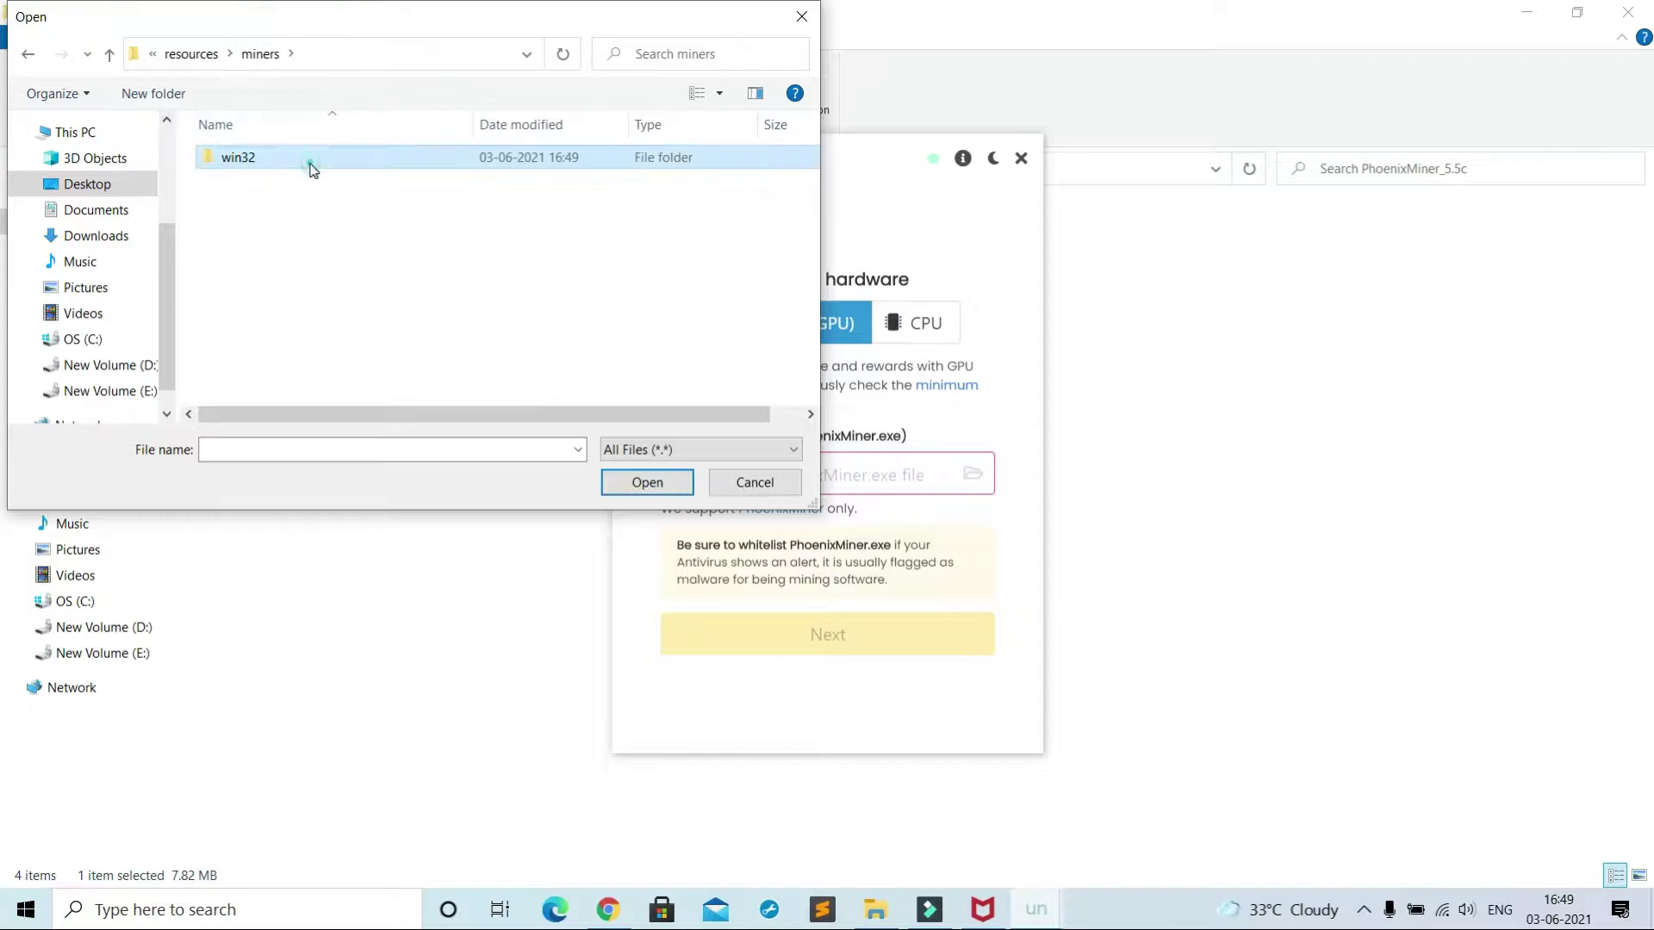
double_click(308, 162)
double_click(319, 163)
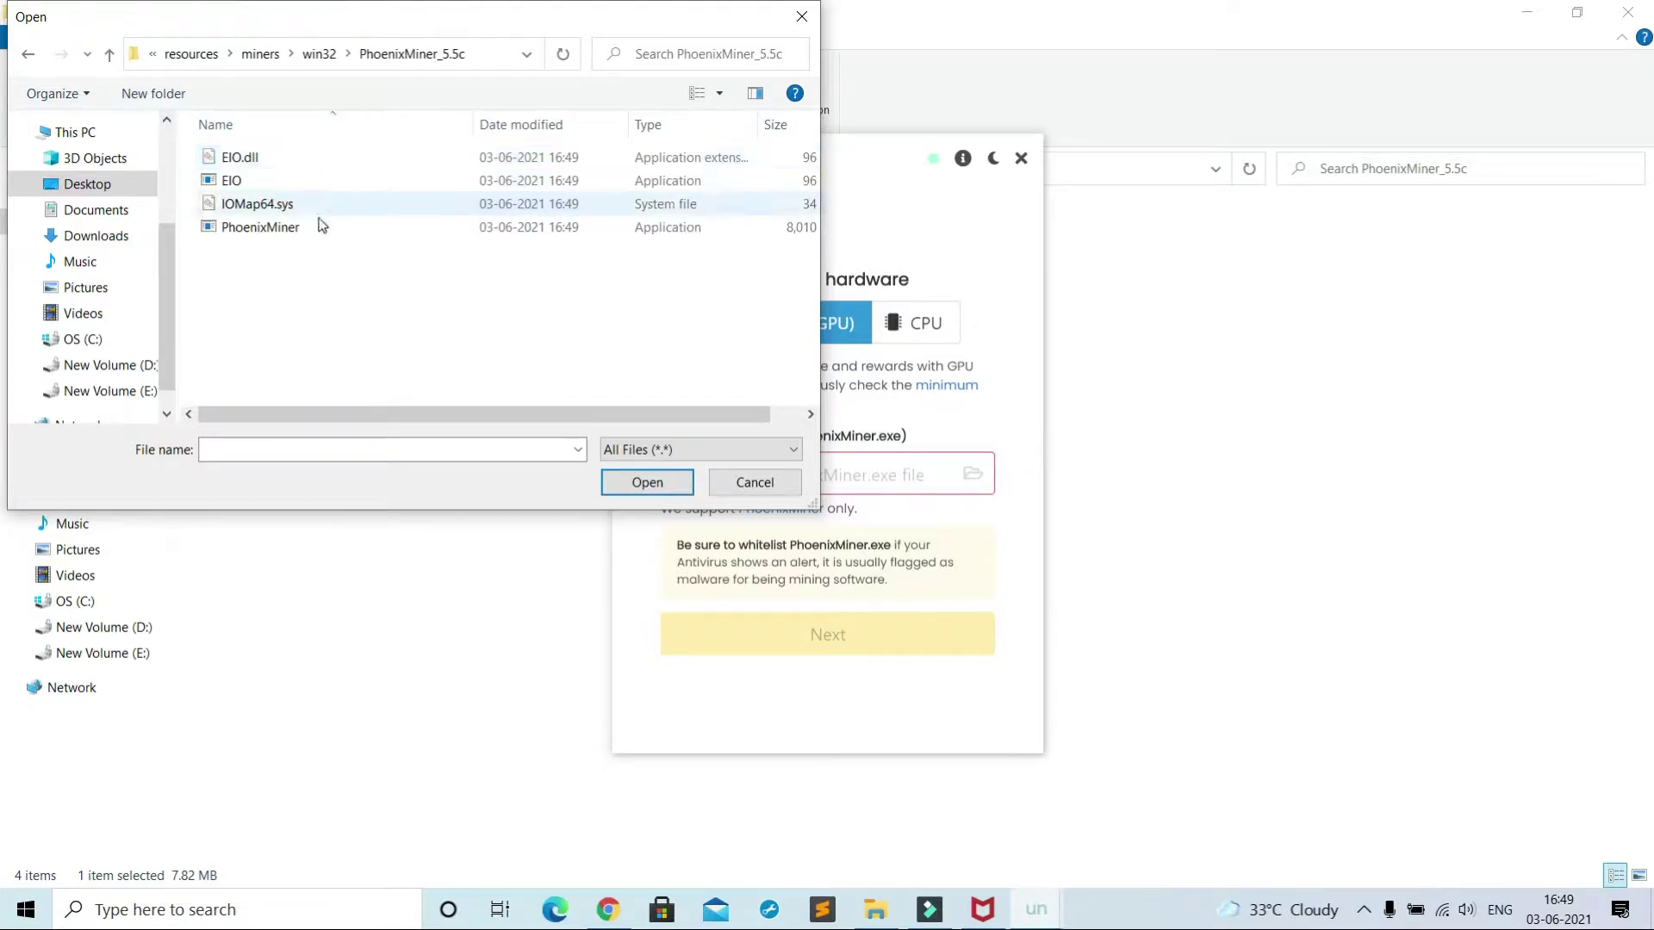
Step: Select PhoenixMiner as the mining file, keeping Graphics Card (GPU) selected
left_click_drag(392, 26, 559, 163)
left_click(362, 359)
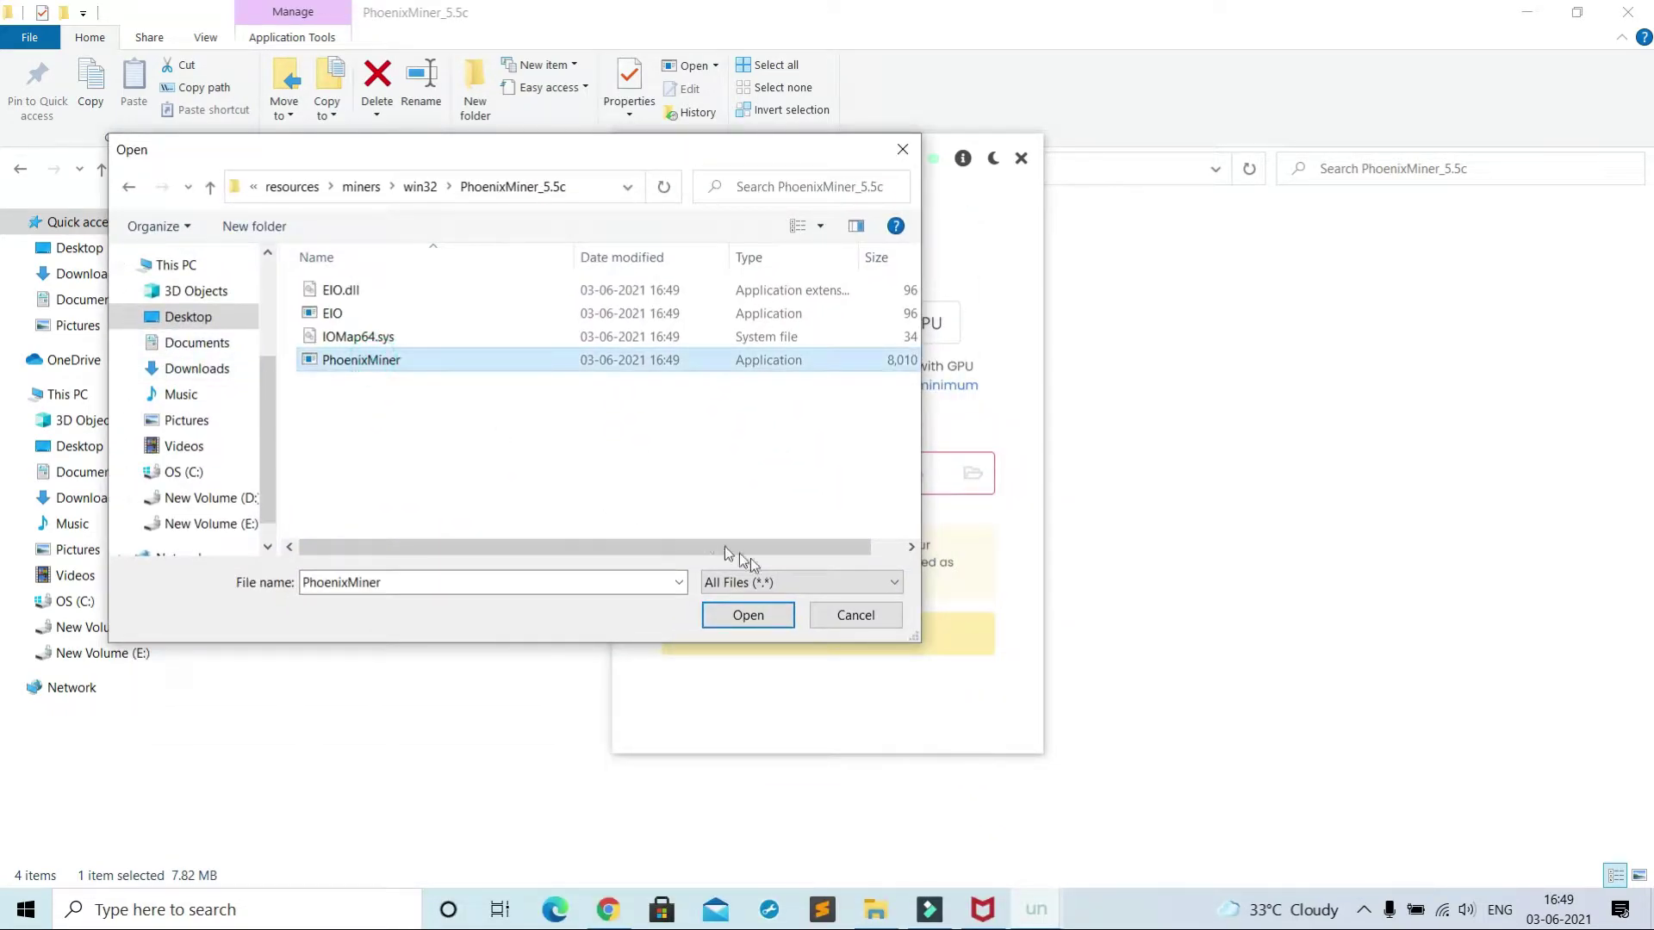
left_click(745, 617)
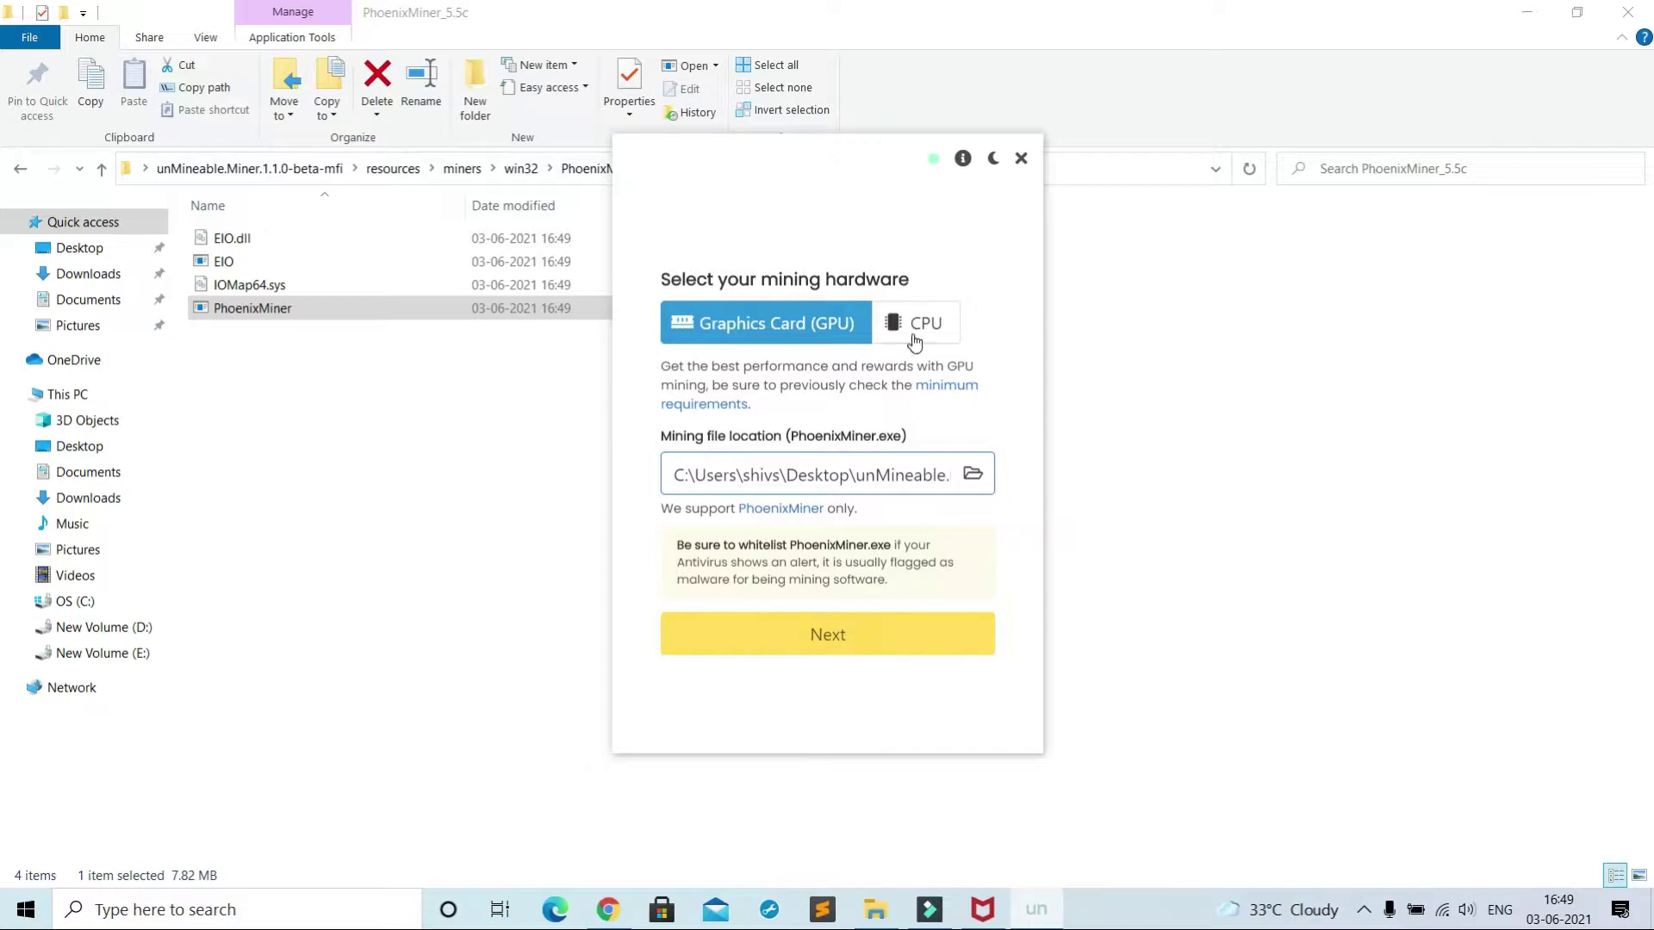
left_click(915, 342)
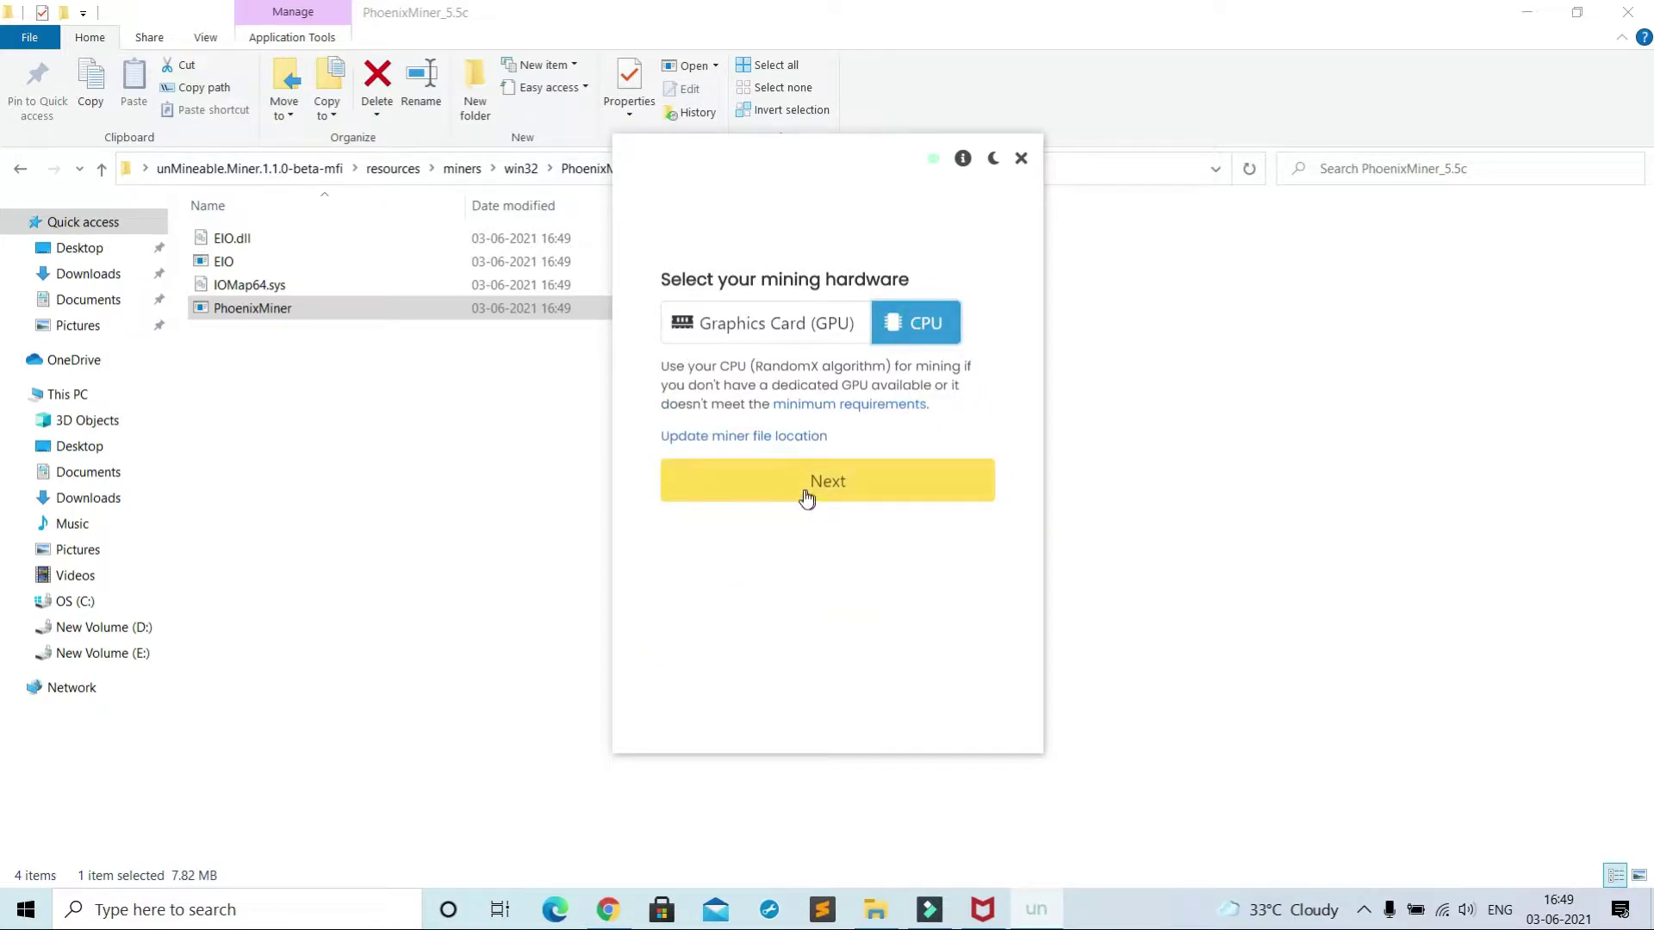
left_click(796, 335)
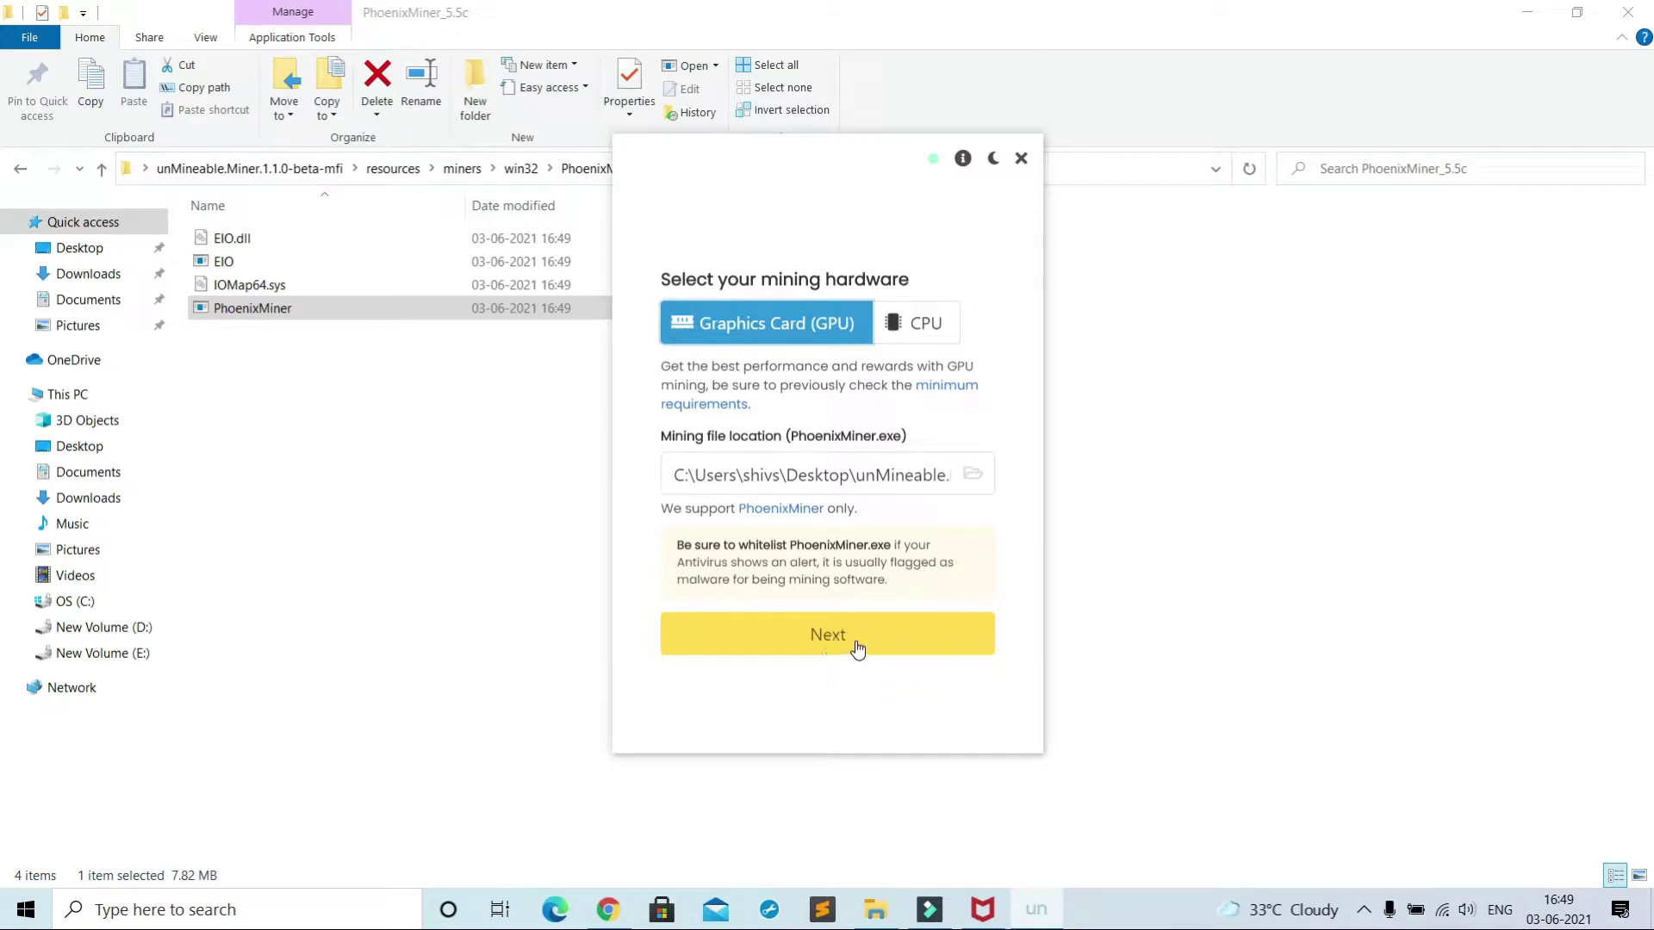
Step: Continue to coin selection and choose Dogecoin (DOGE) from the coin list
left_click(847, 642)
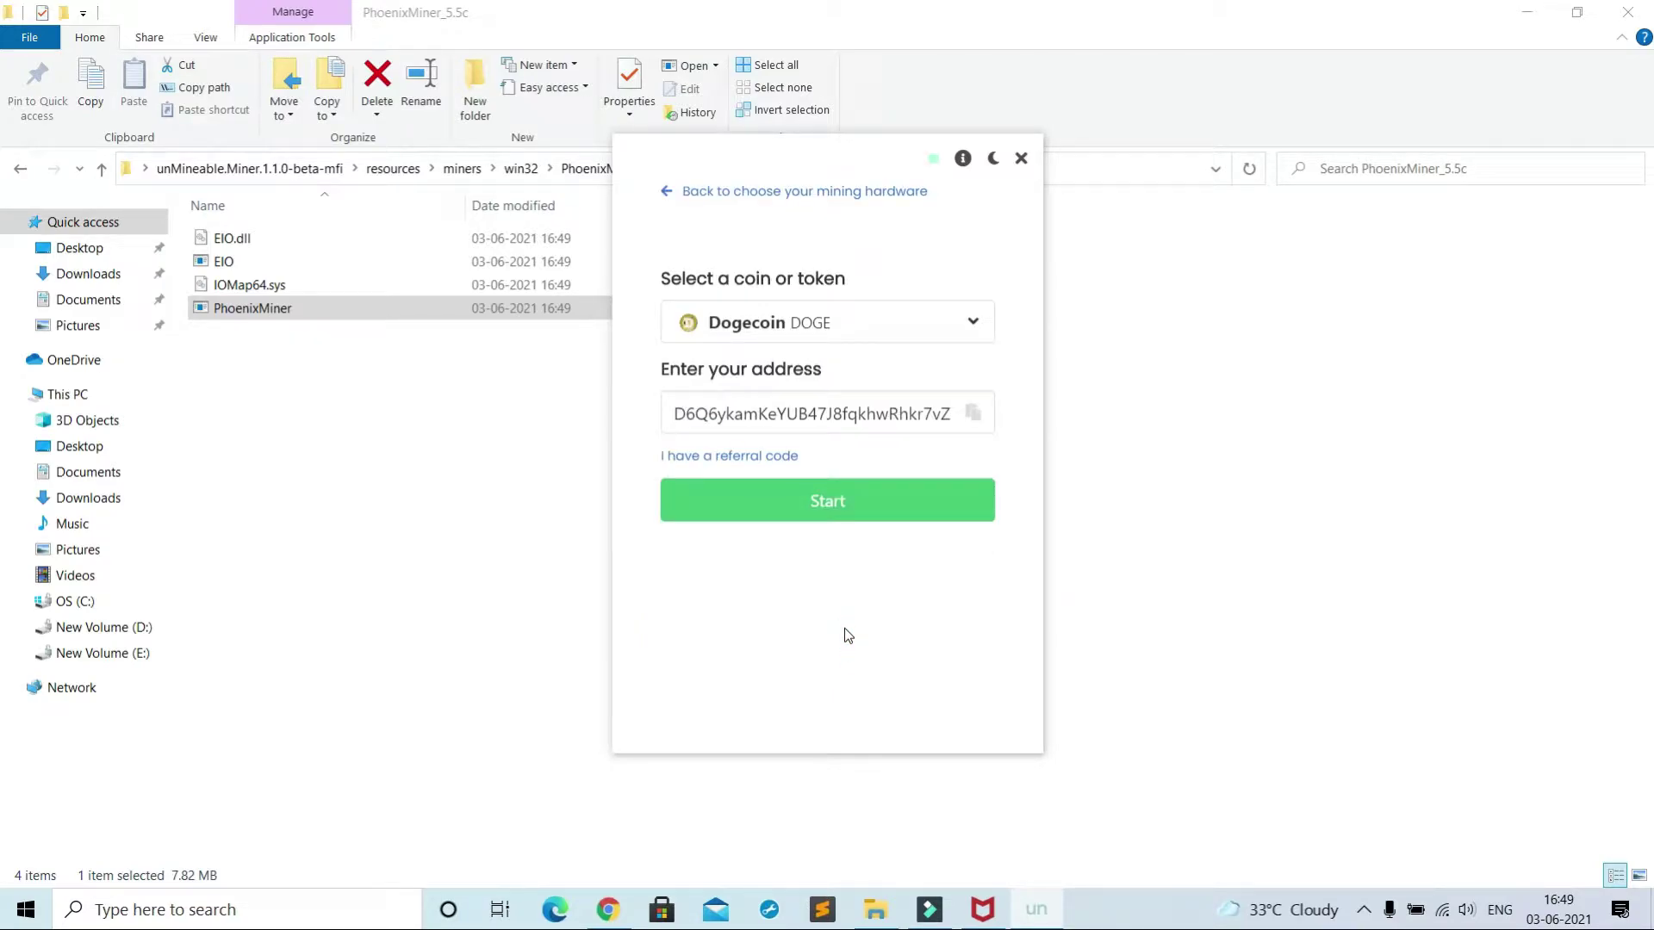
left_click(965, 324)
scroll(870, 440, "down", 2)
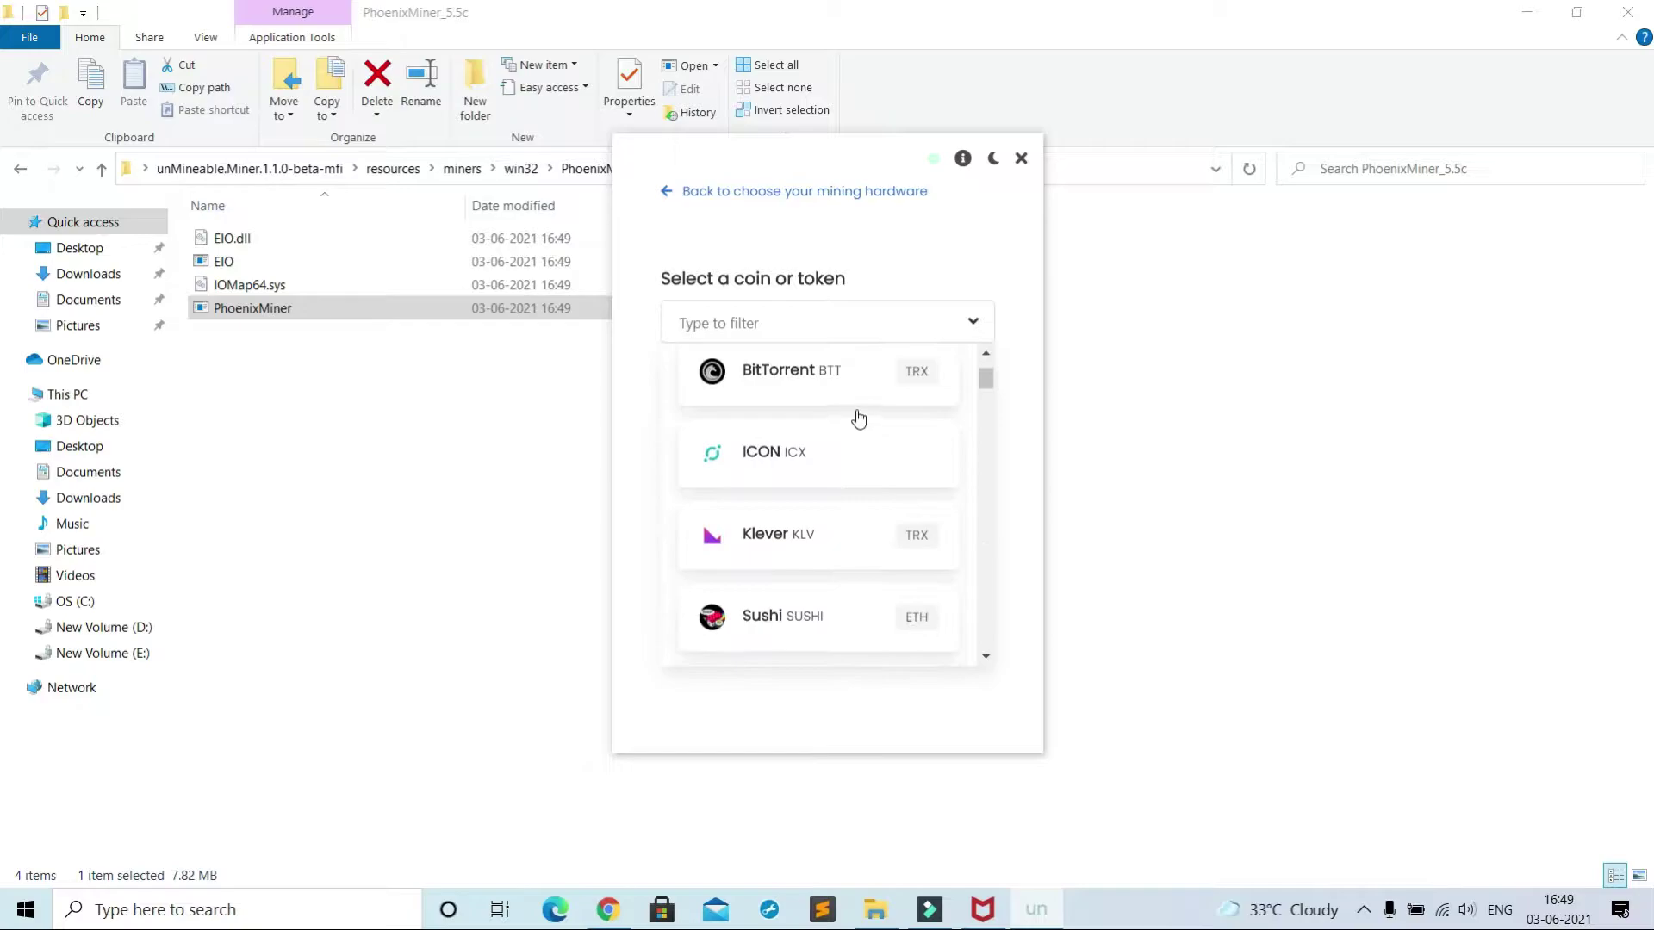
scroll(859, 418, "down", 7)
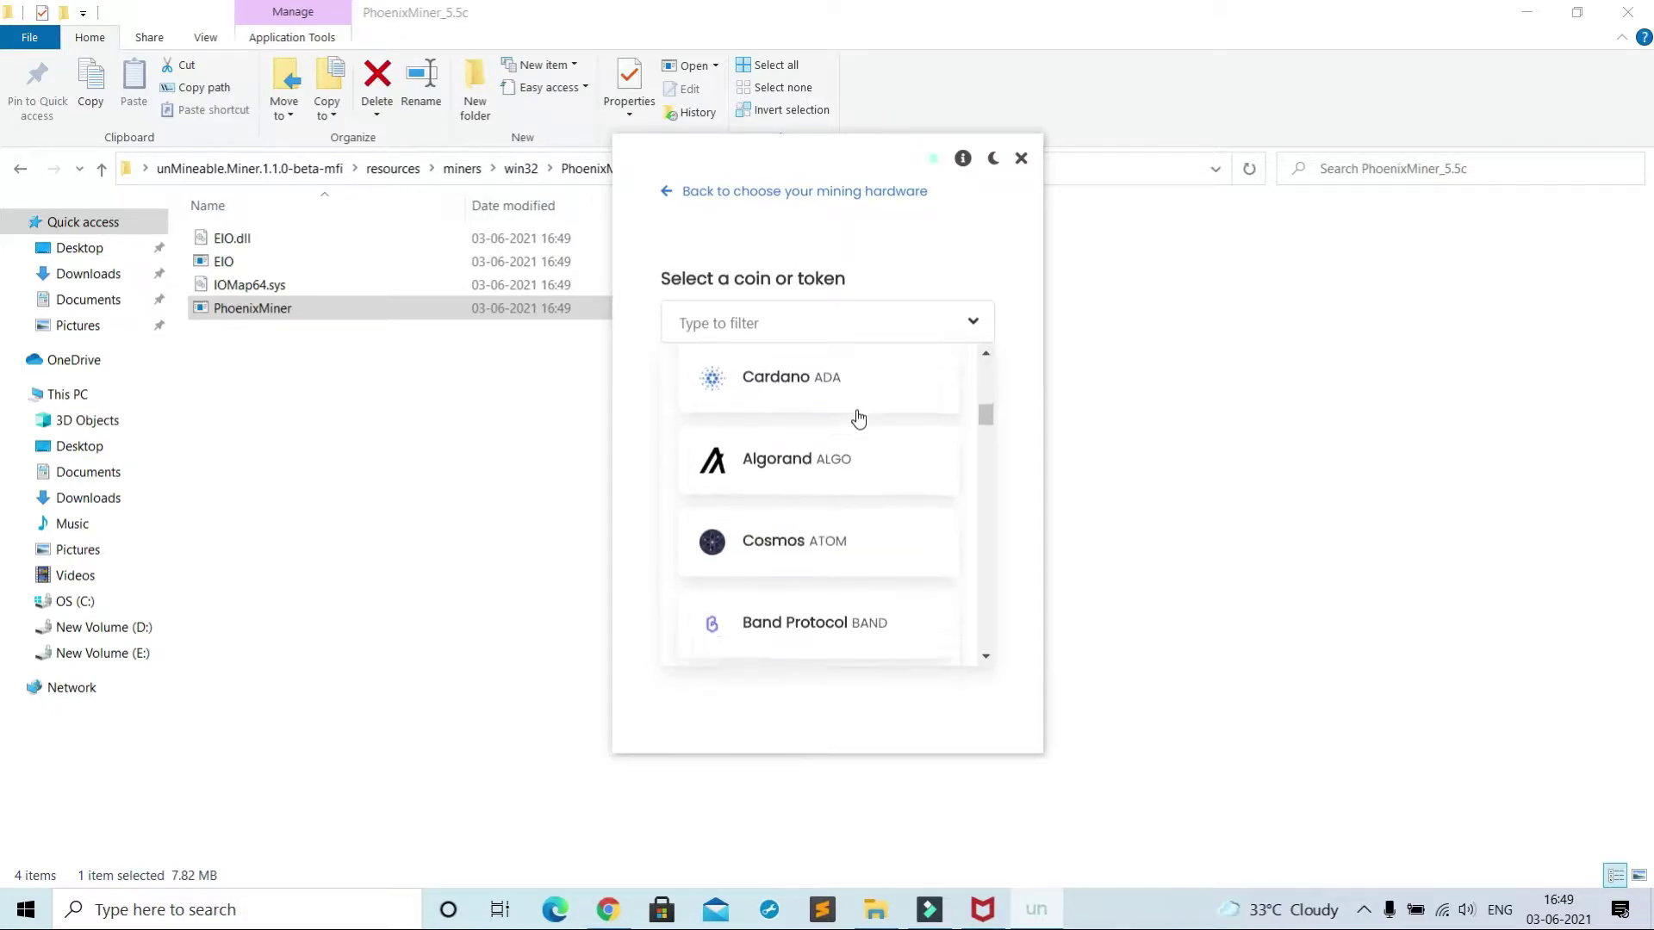
scroll(780, 411, "down", 4)
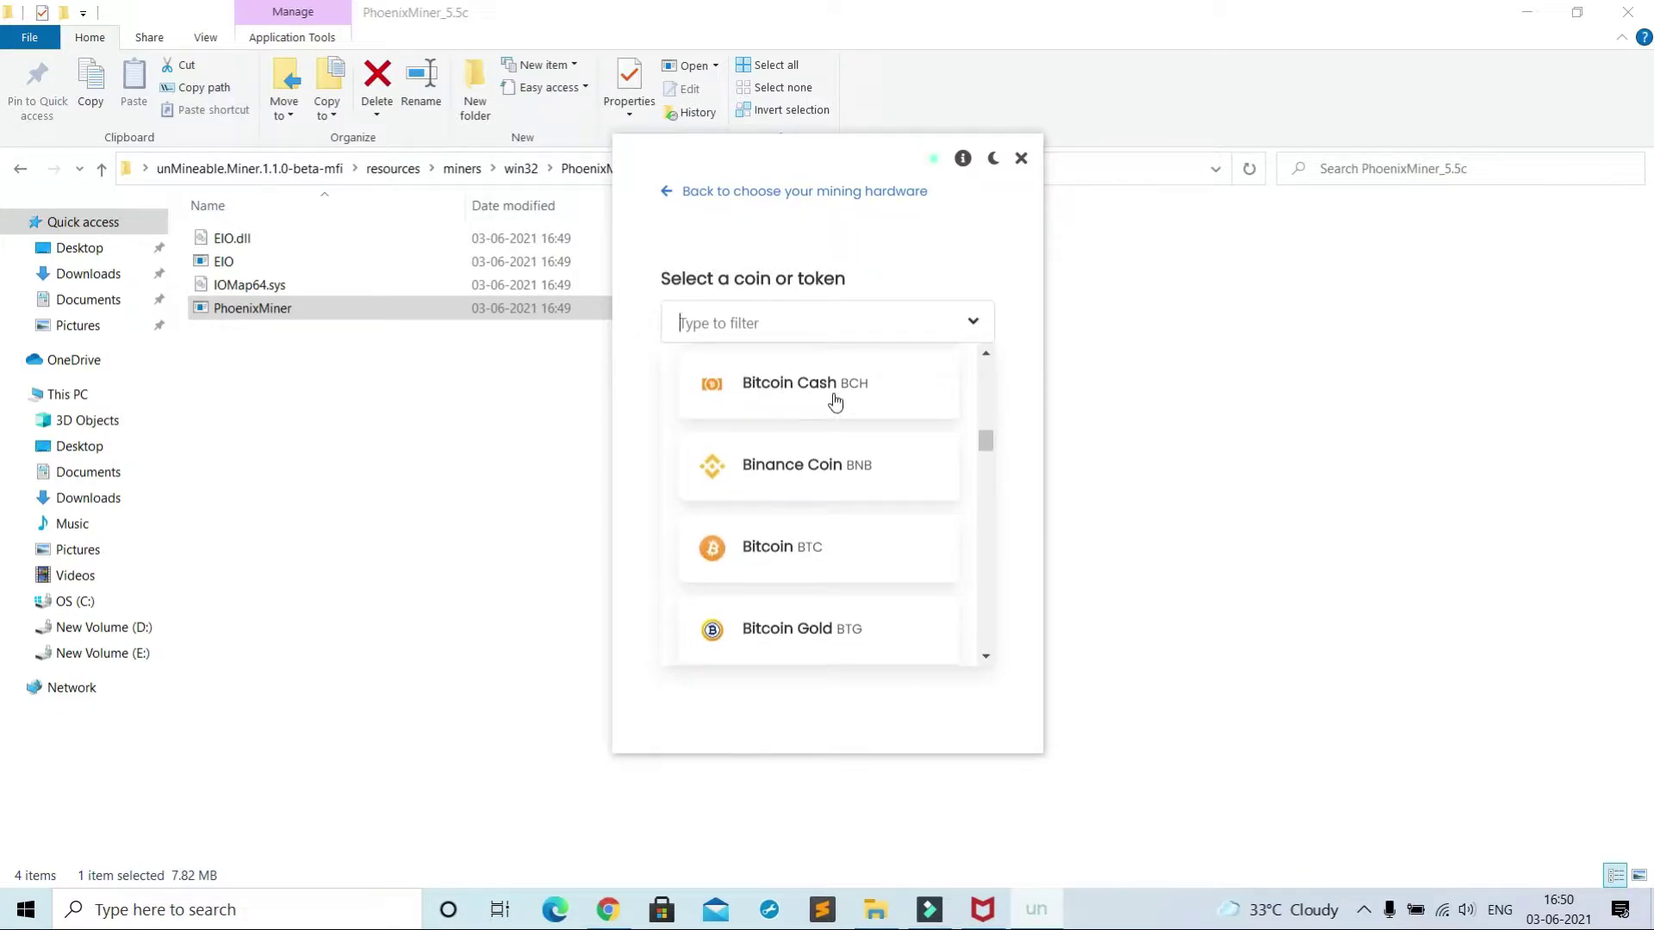
scroll(821, 559, "down", 1)
scroll(820, 558, "down", 2)
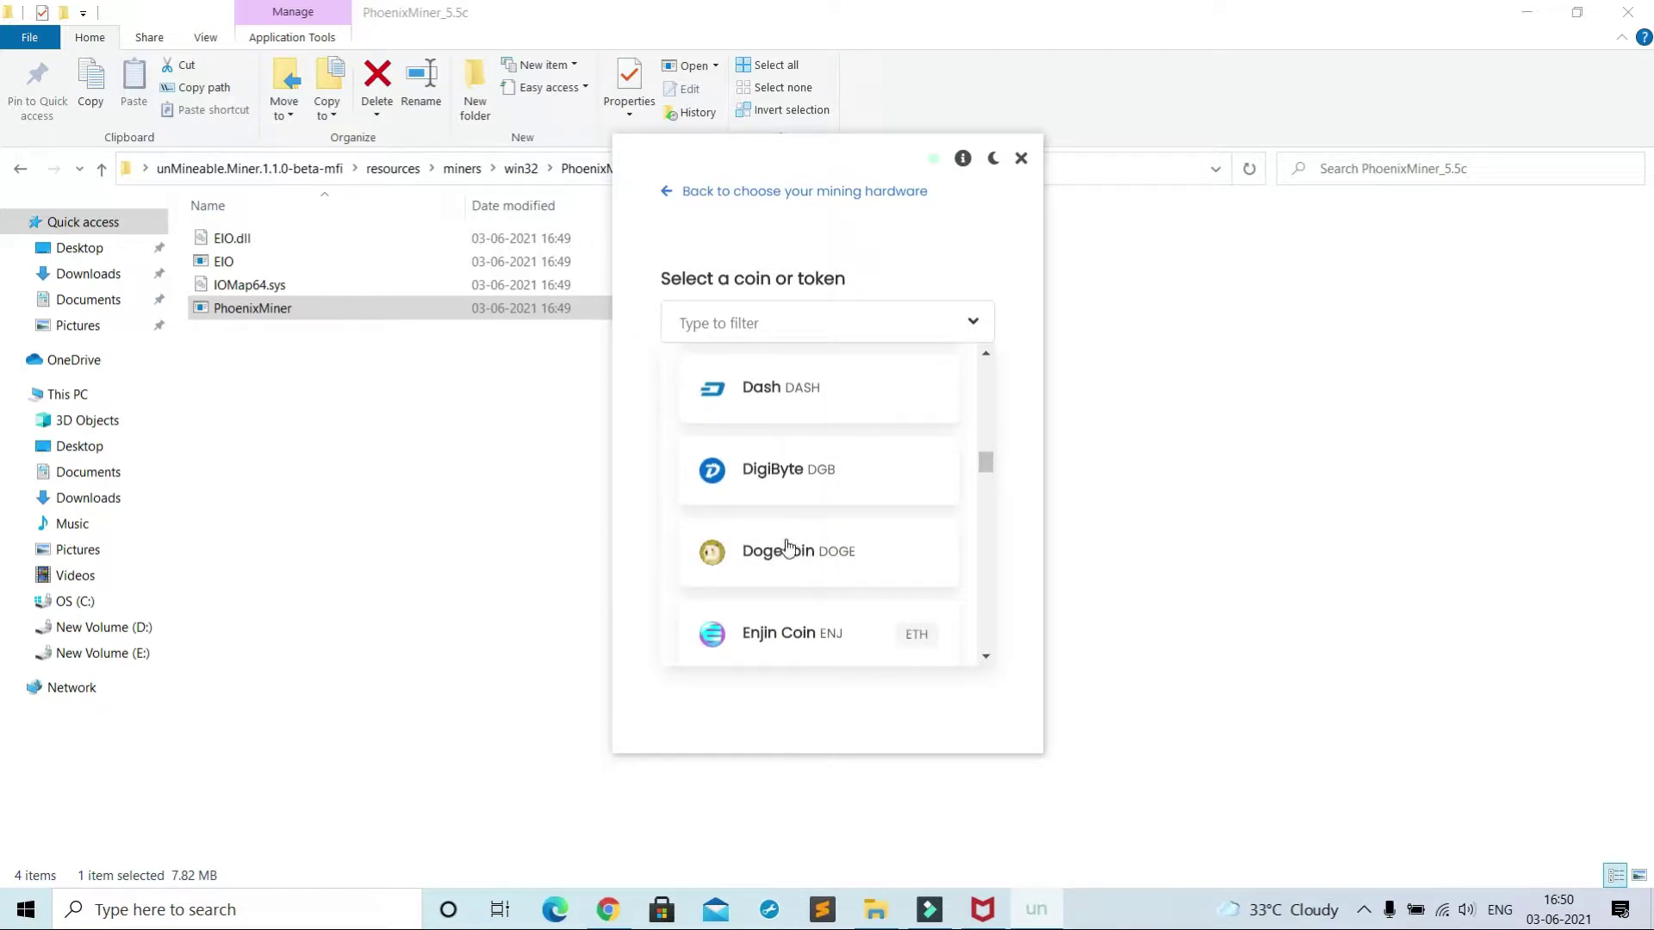
left_click(787, 548)
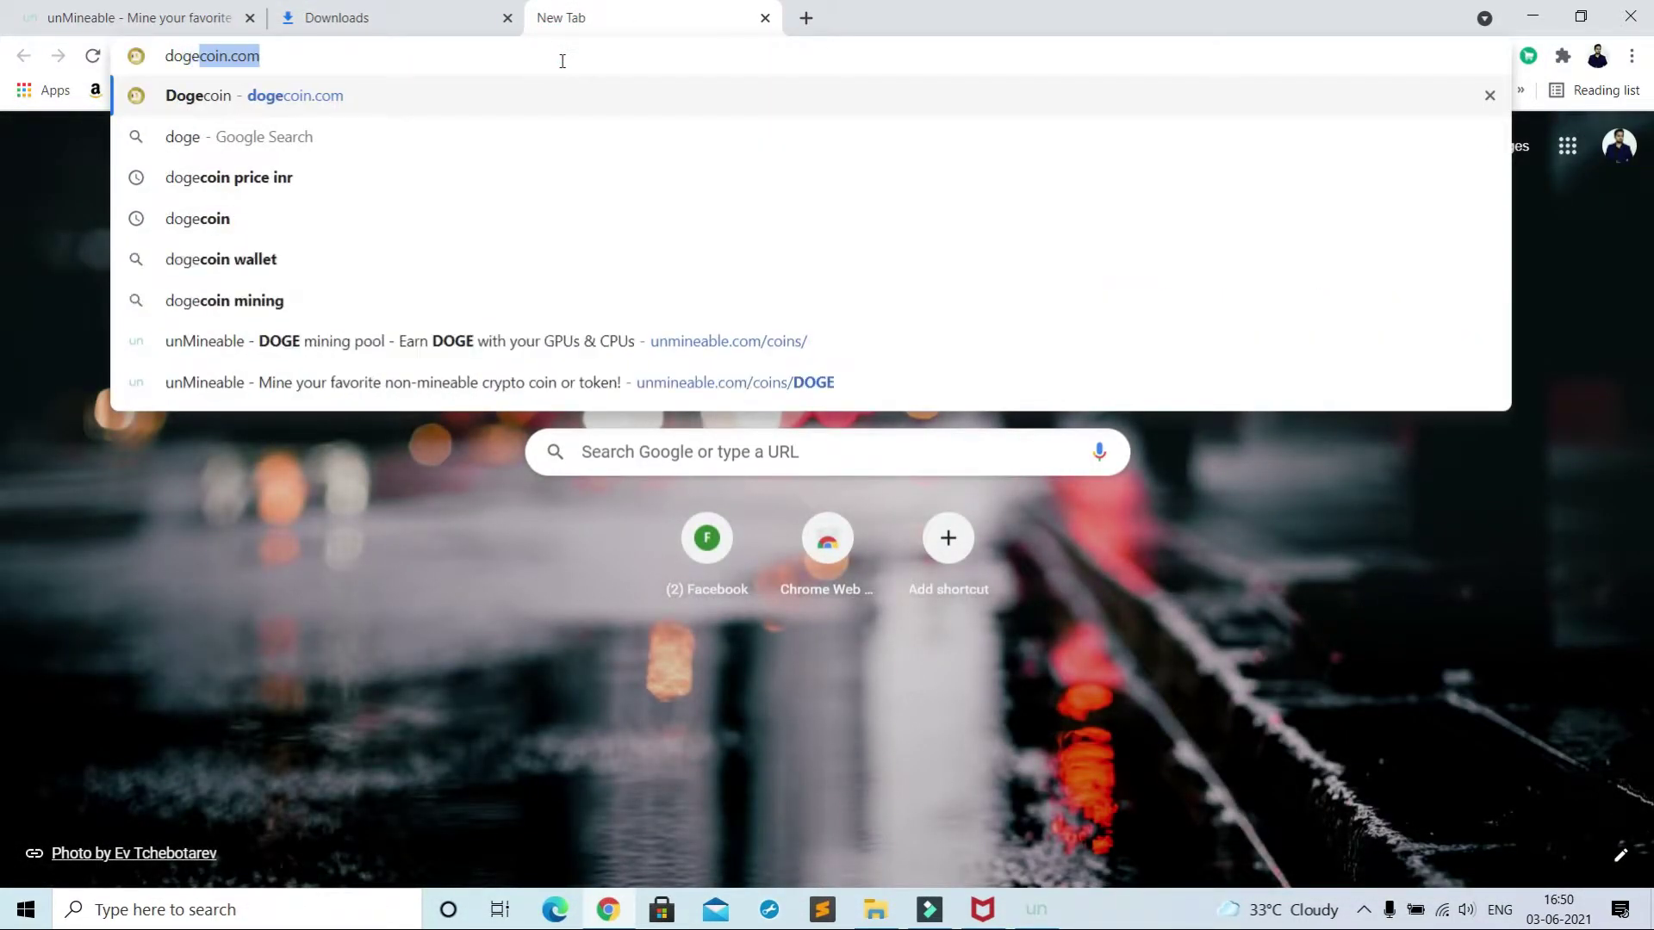
Step: Open dogecoin.com and jump via Get Started Now to the wallet downloads section
key("Return")
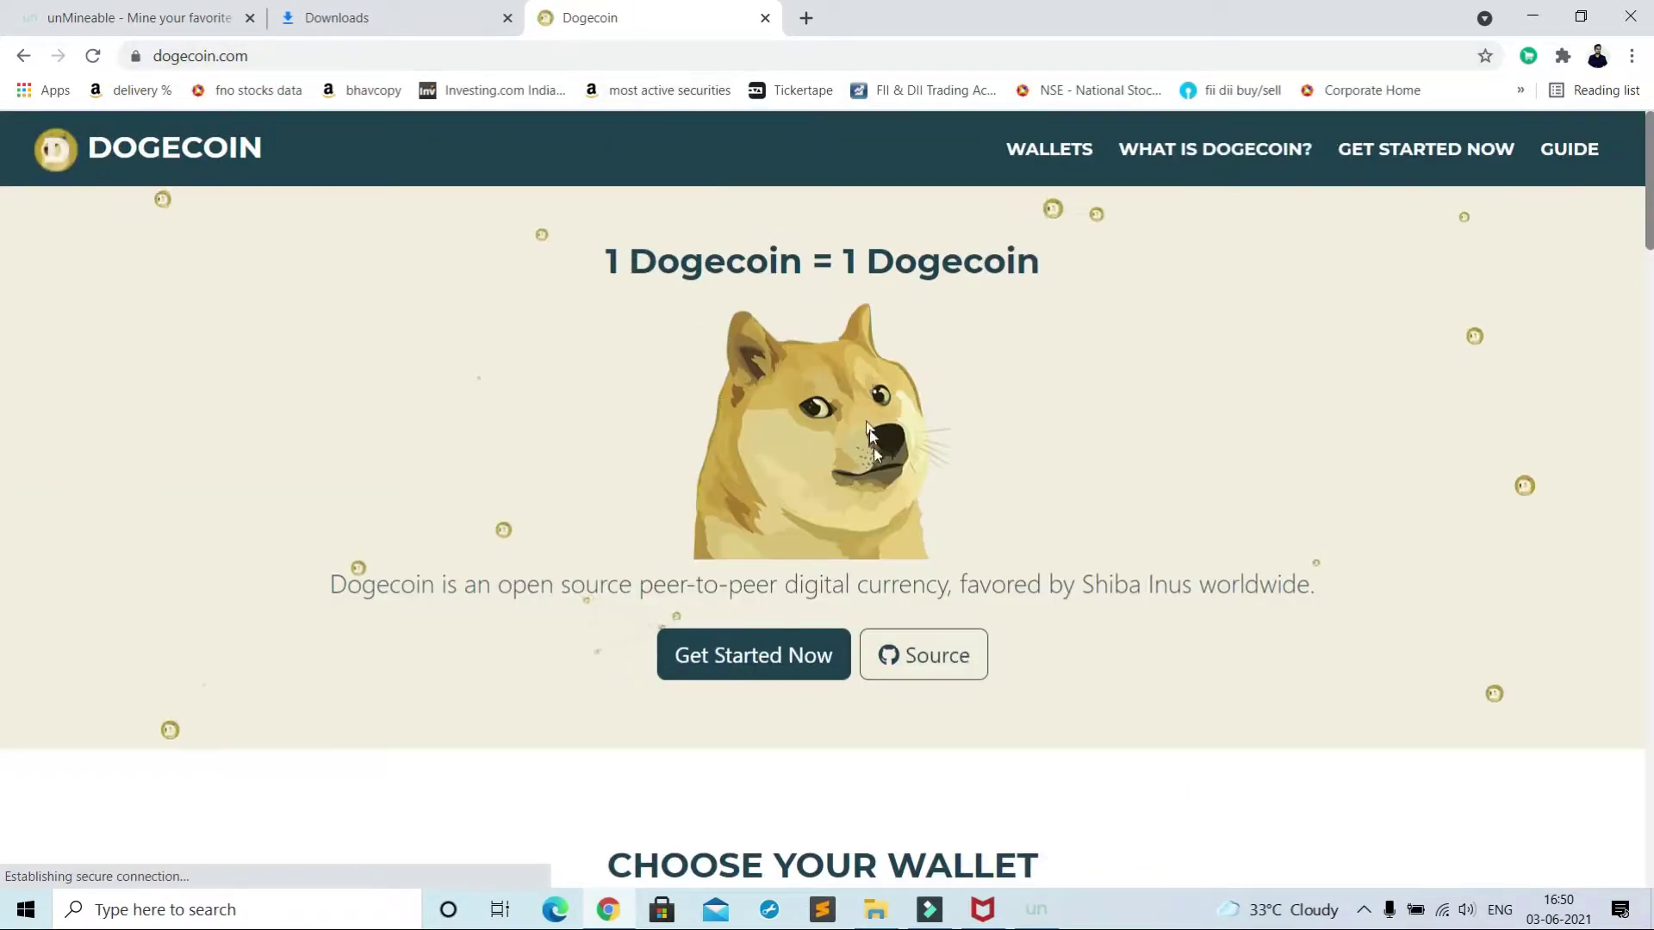
scroll(874, 448, "down", 1)
left_click(757, 545)
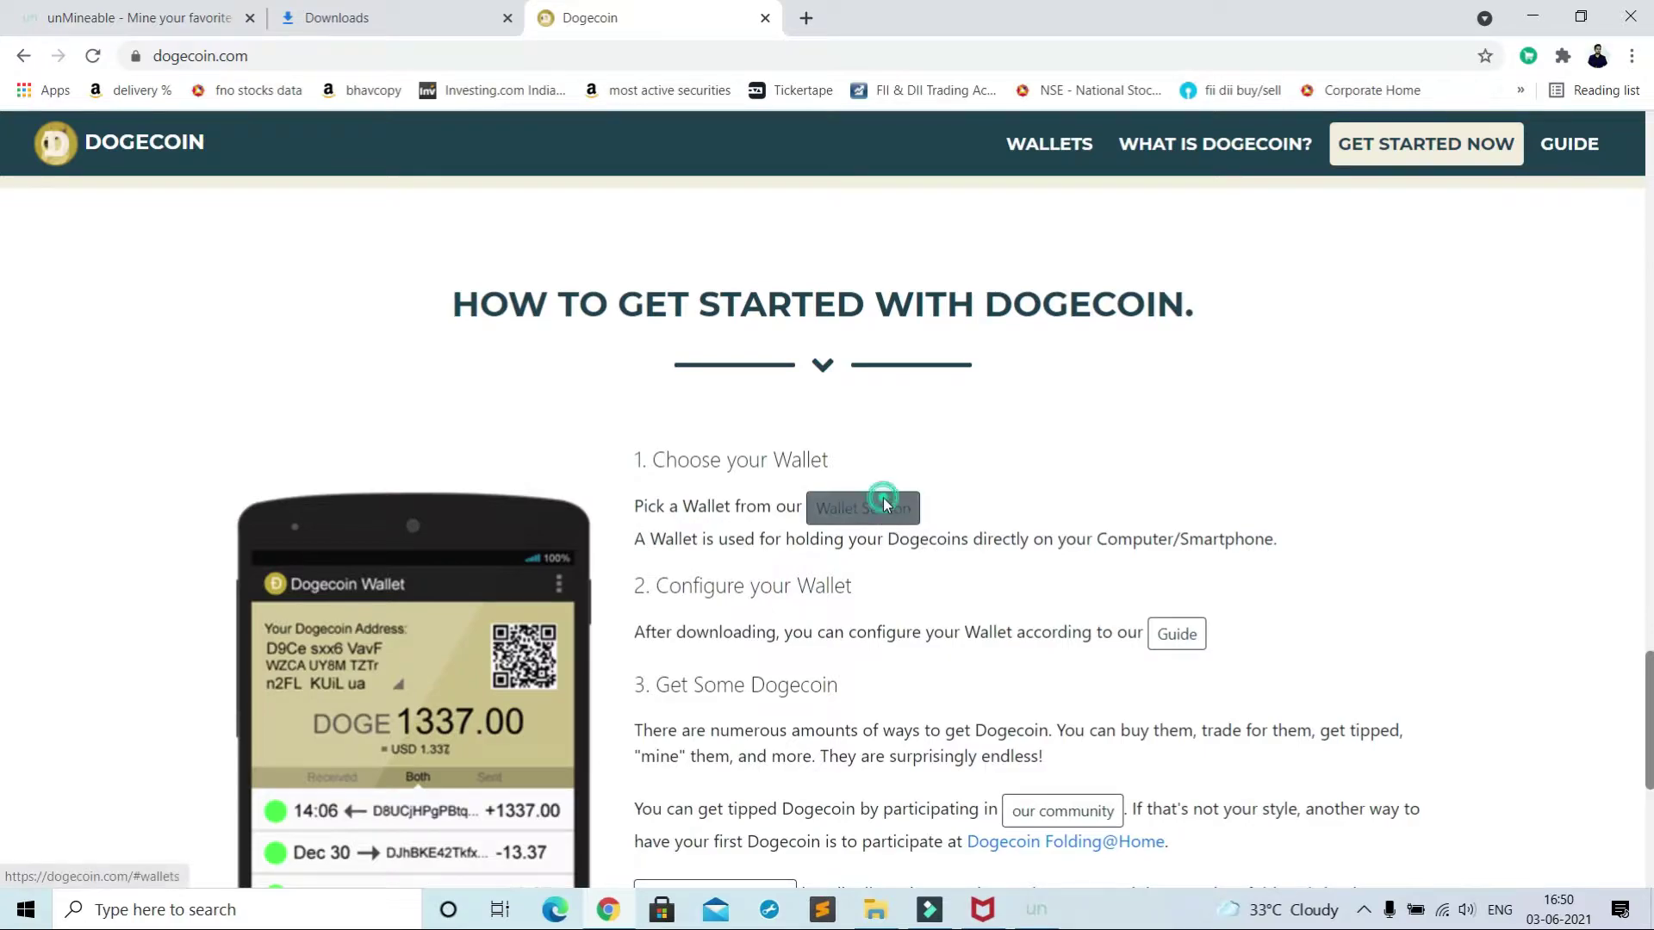
left_click(894, 525)
scroll(885, 505, "down", 1)
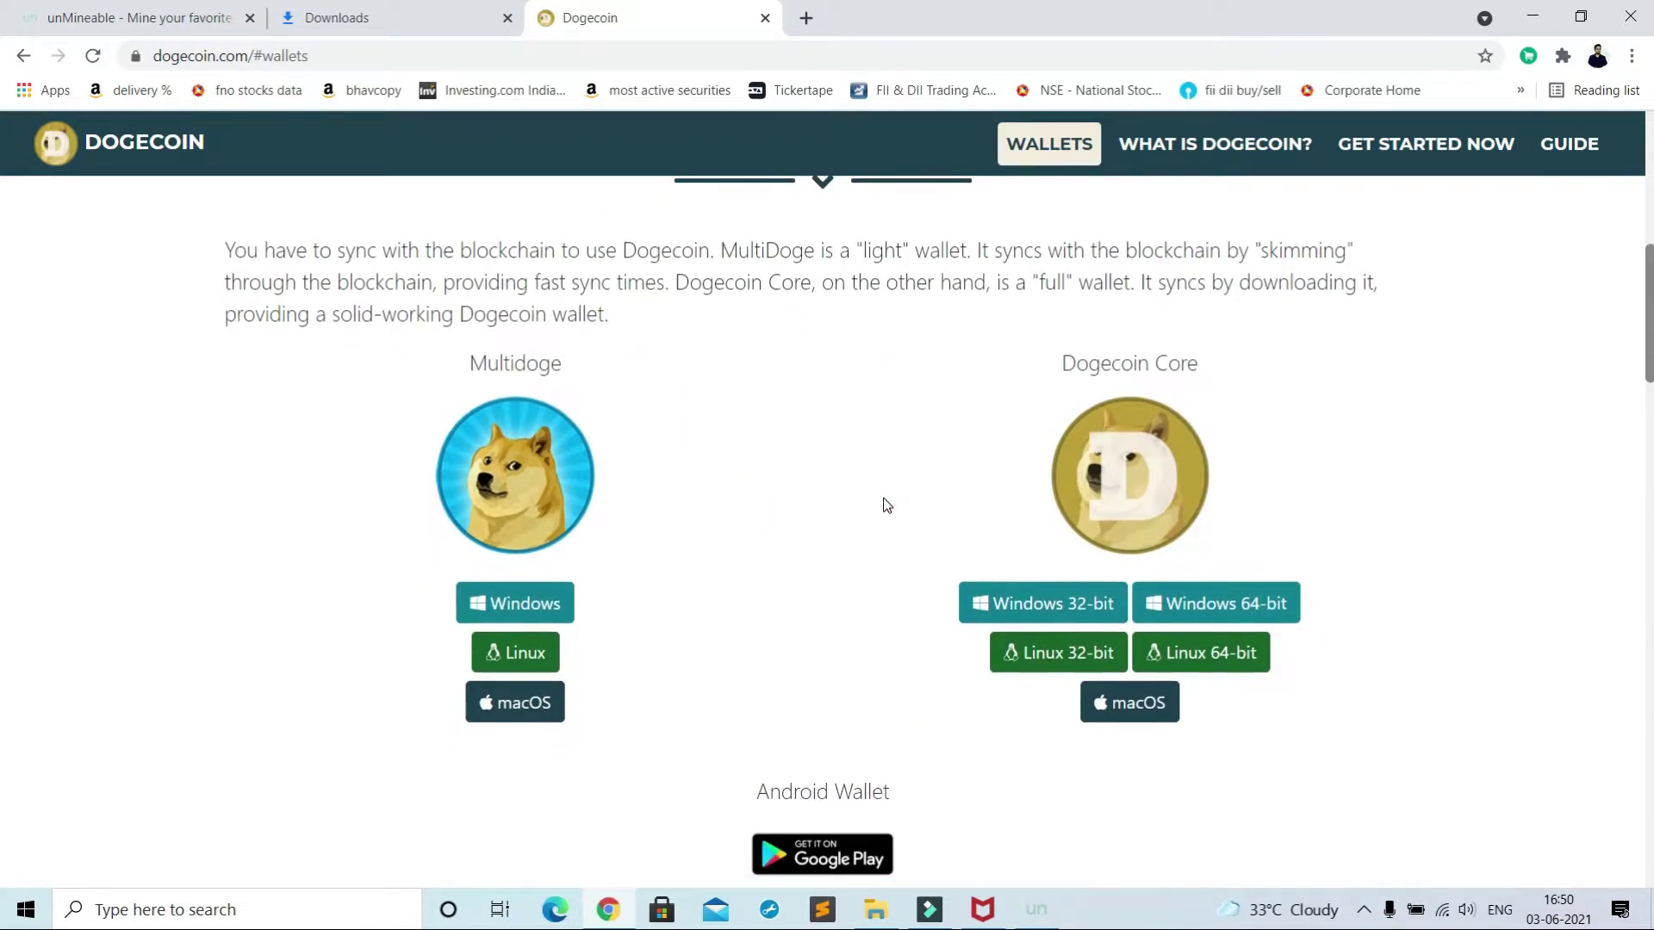
Step: Download and run the Dogecoin Core 64-bit Windows installer
left_click(1222, 605)
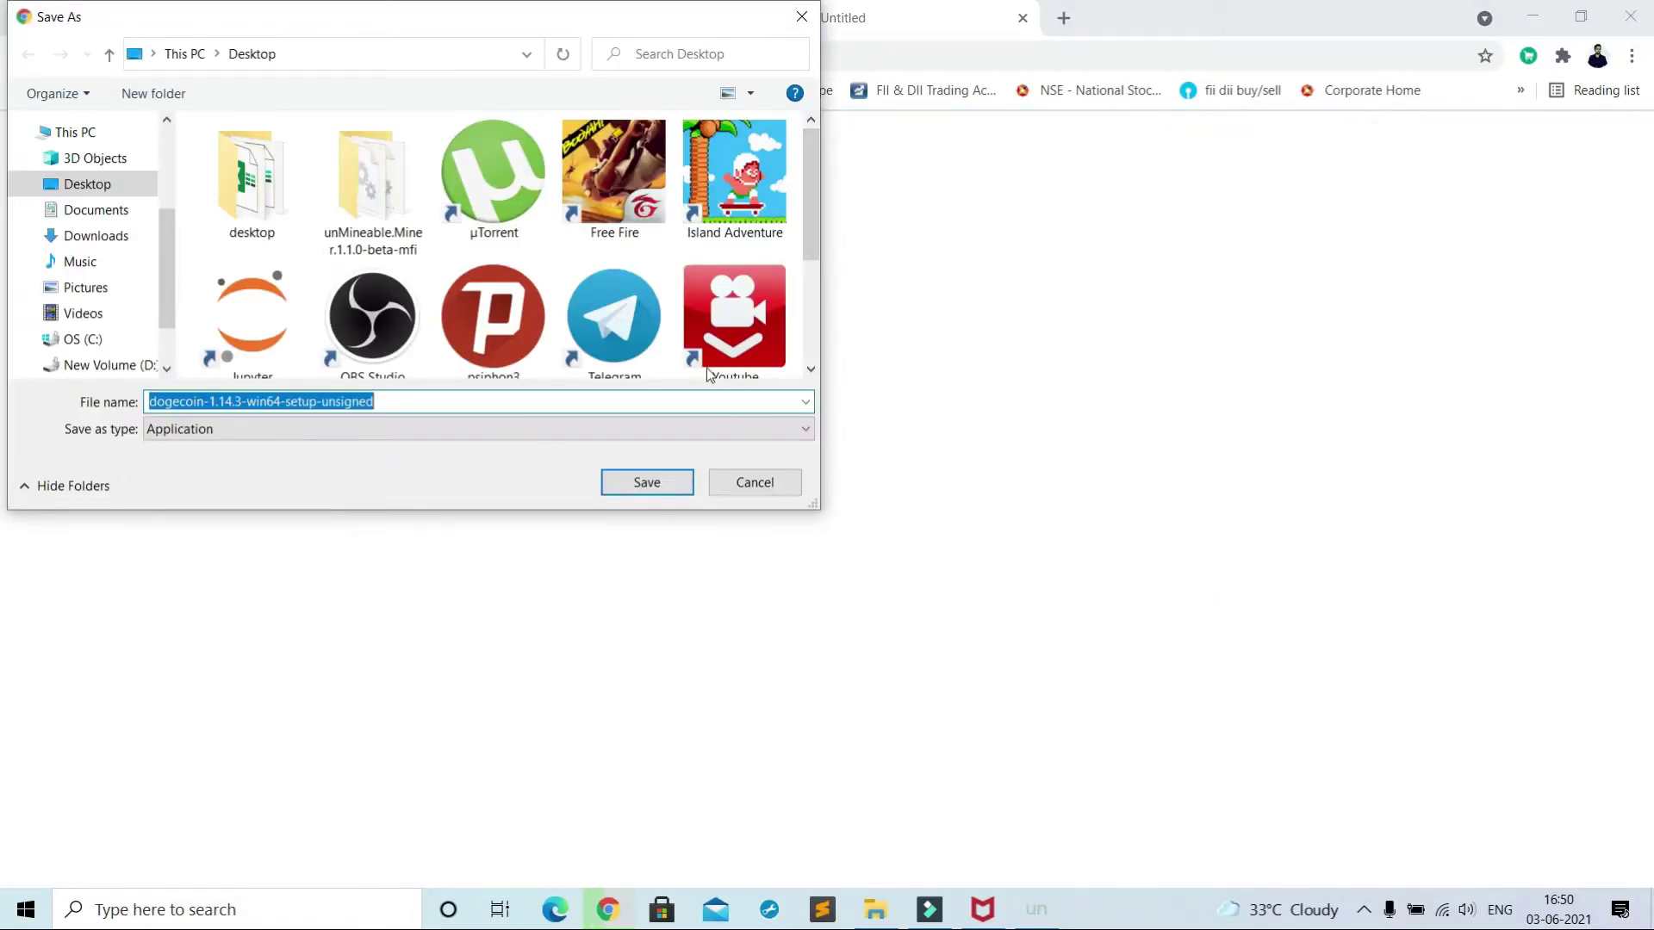
left_click(648, 484)
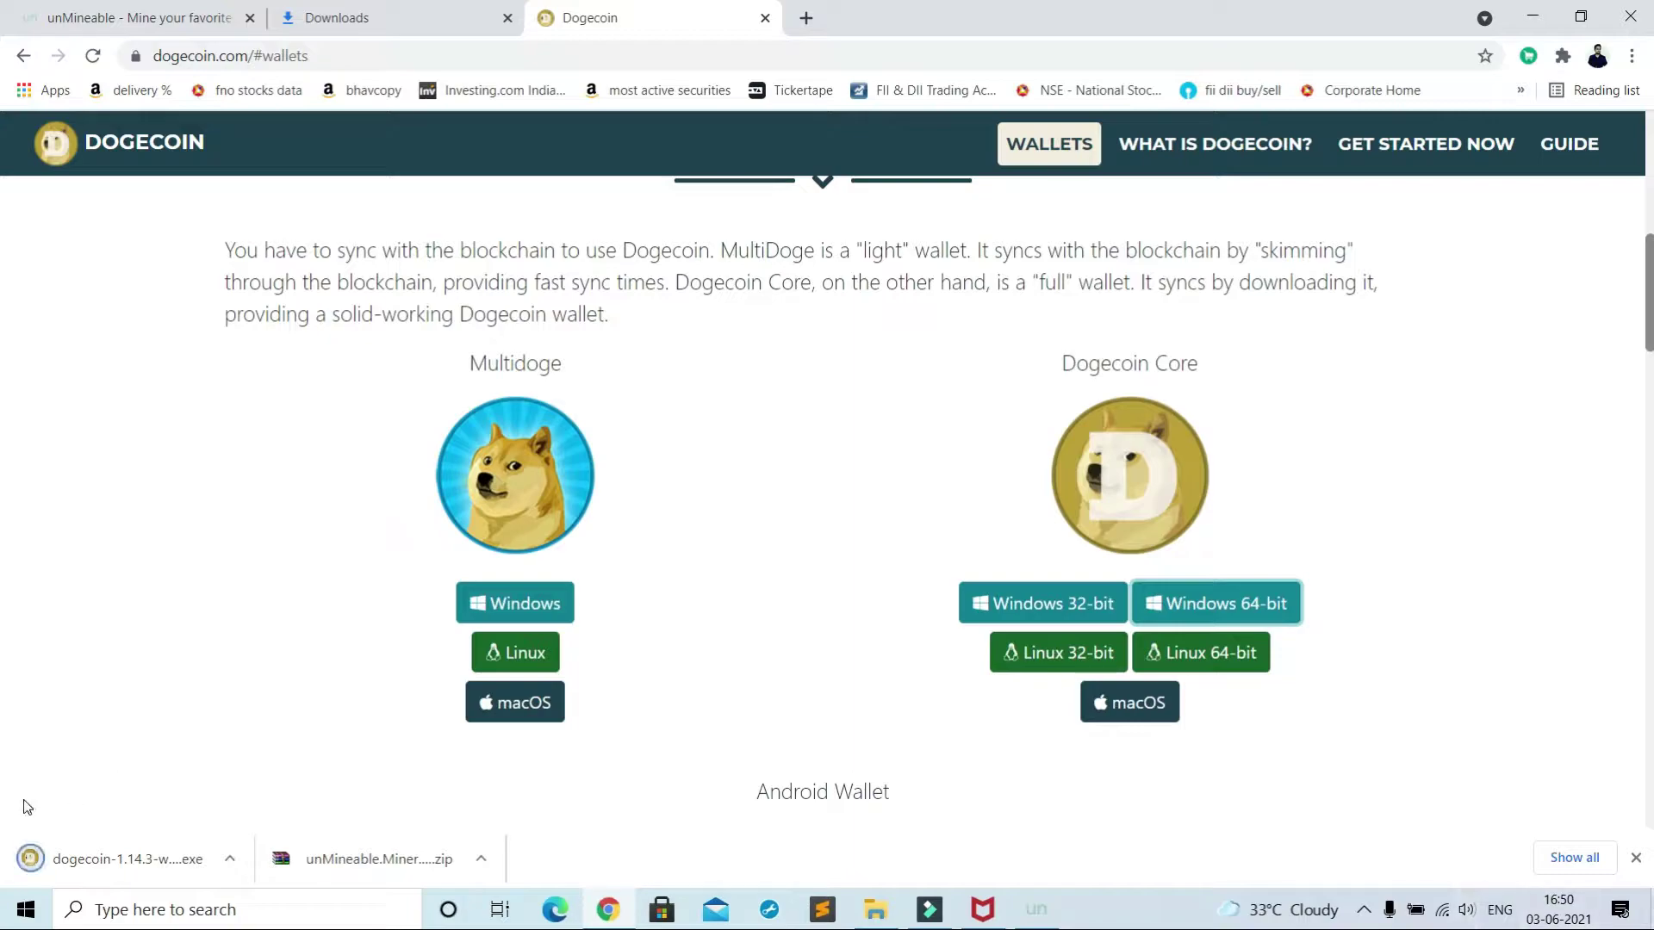
left_click(100, 860)
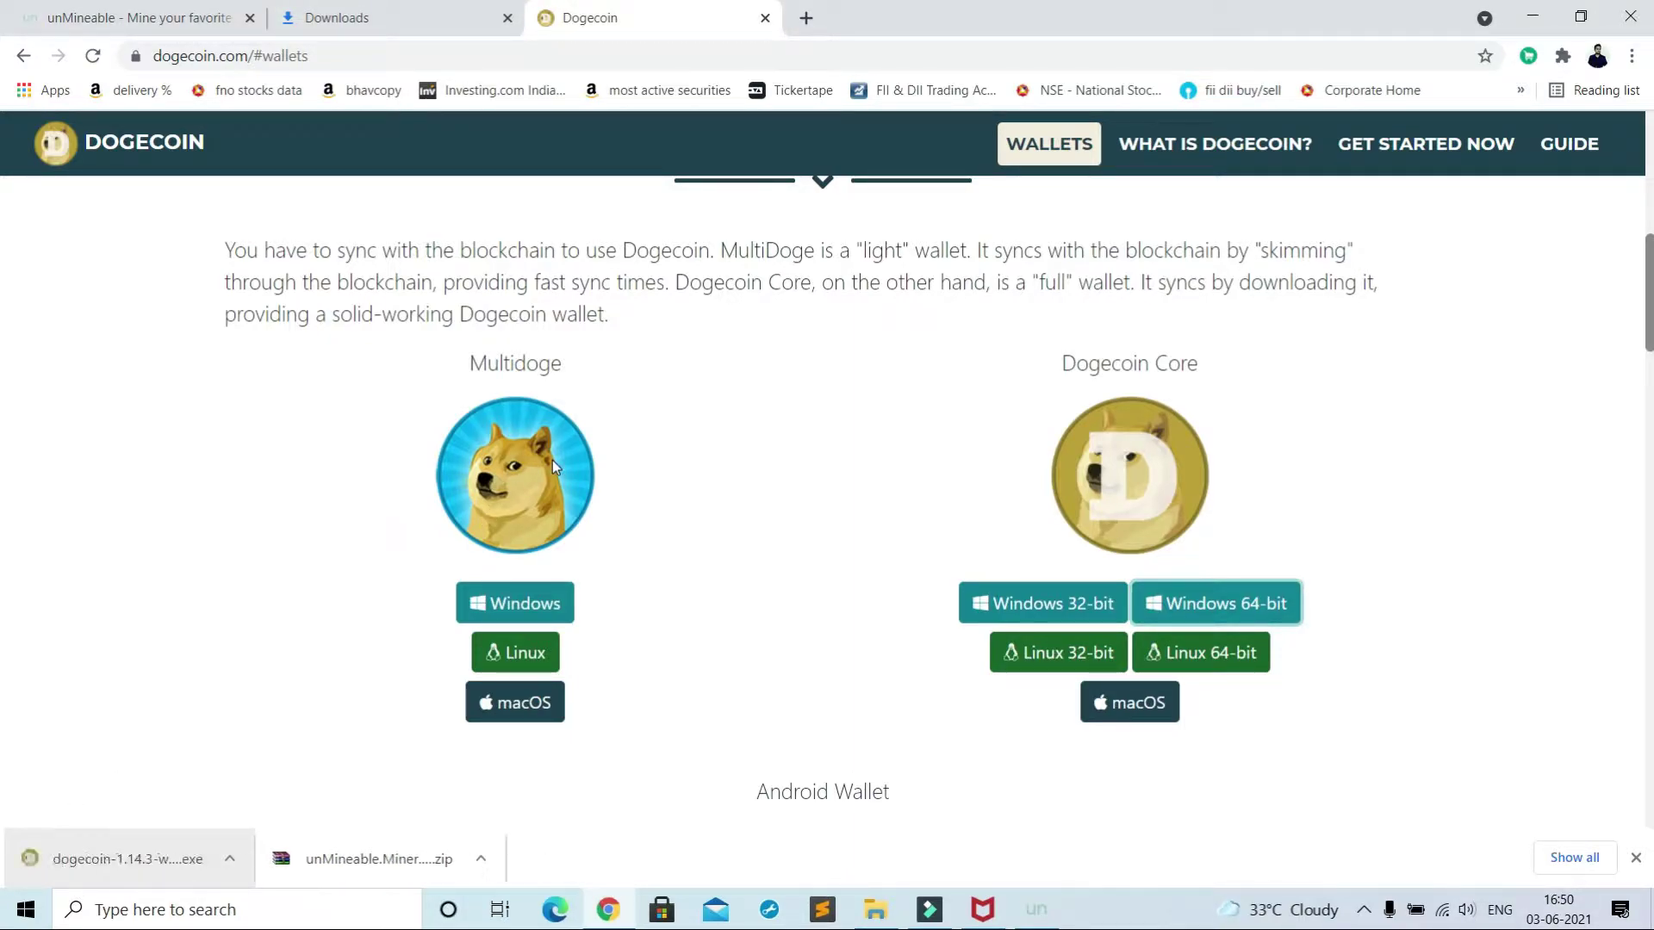
Step: Install Dogecoin Core (64-bit) at the default location and launch it on Finish
left_click(932, 627)
left_click(930, 629)
left_click(930, 629)
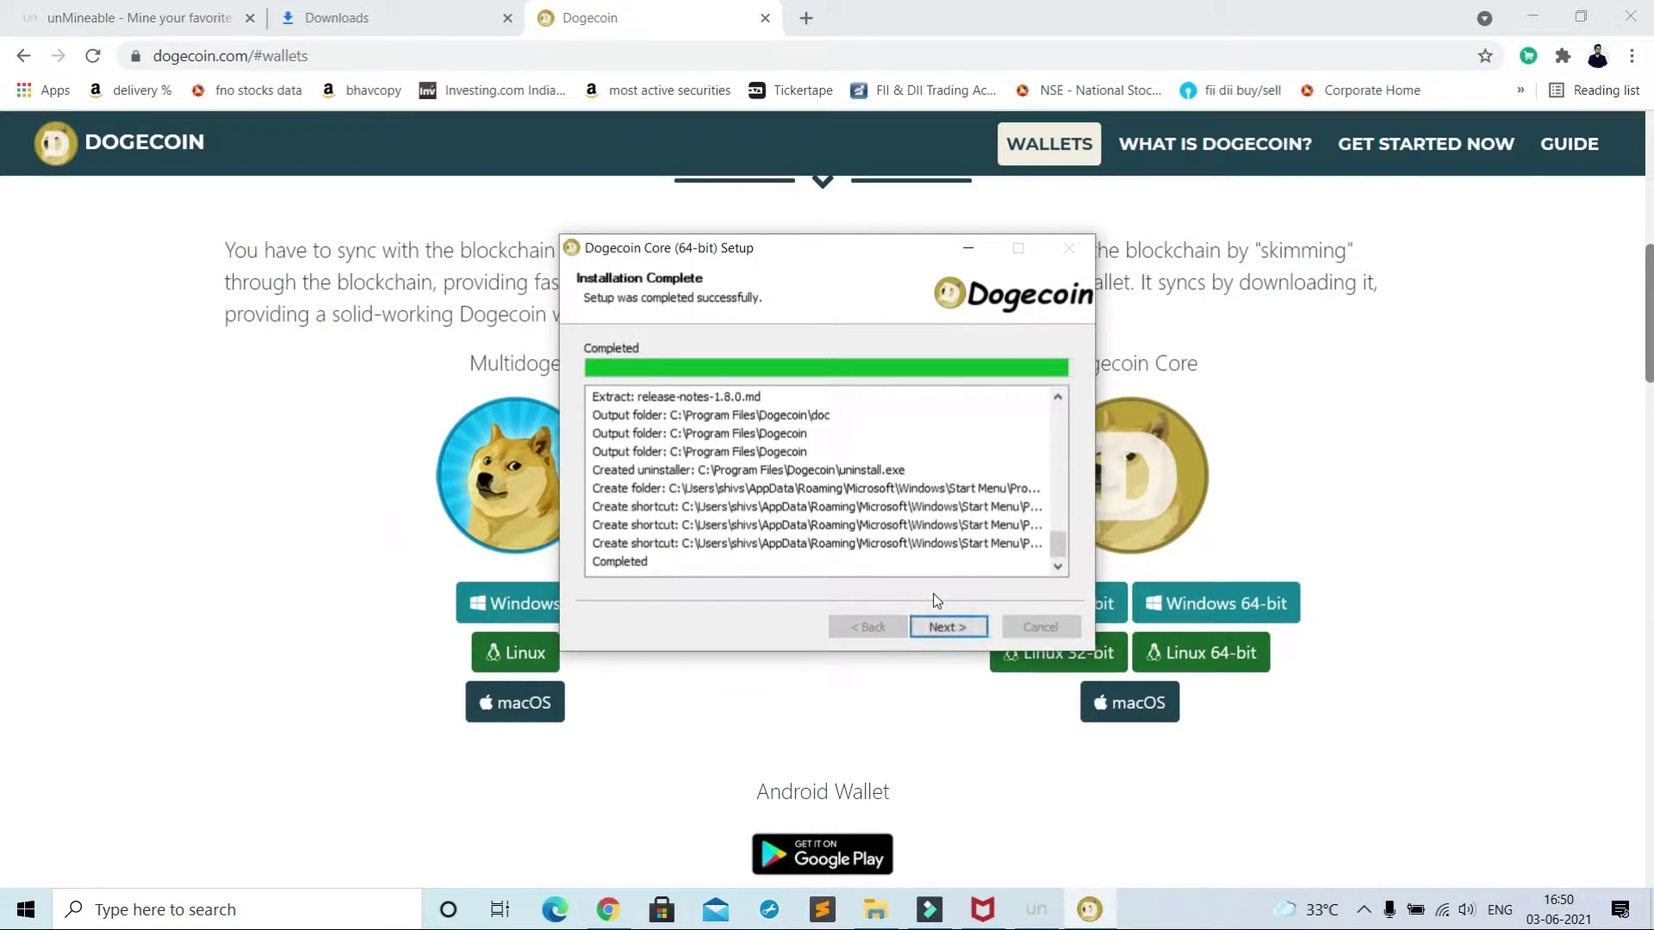
left_click(947, 626)
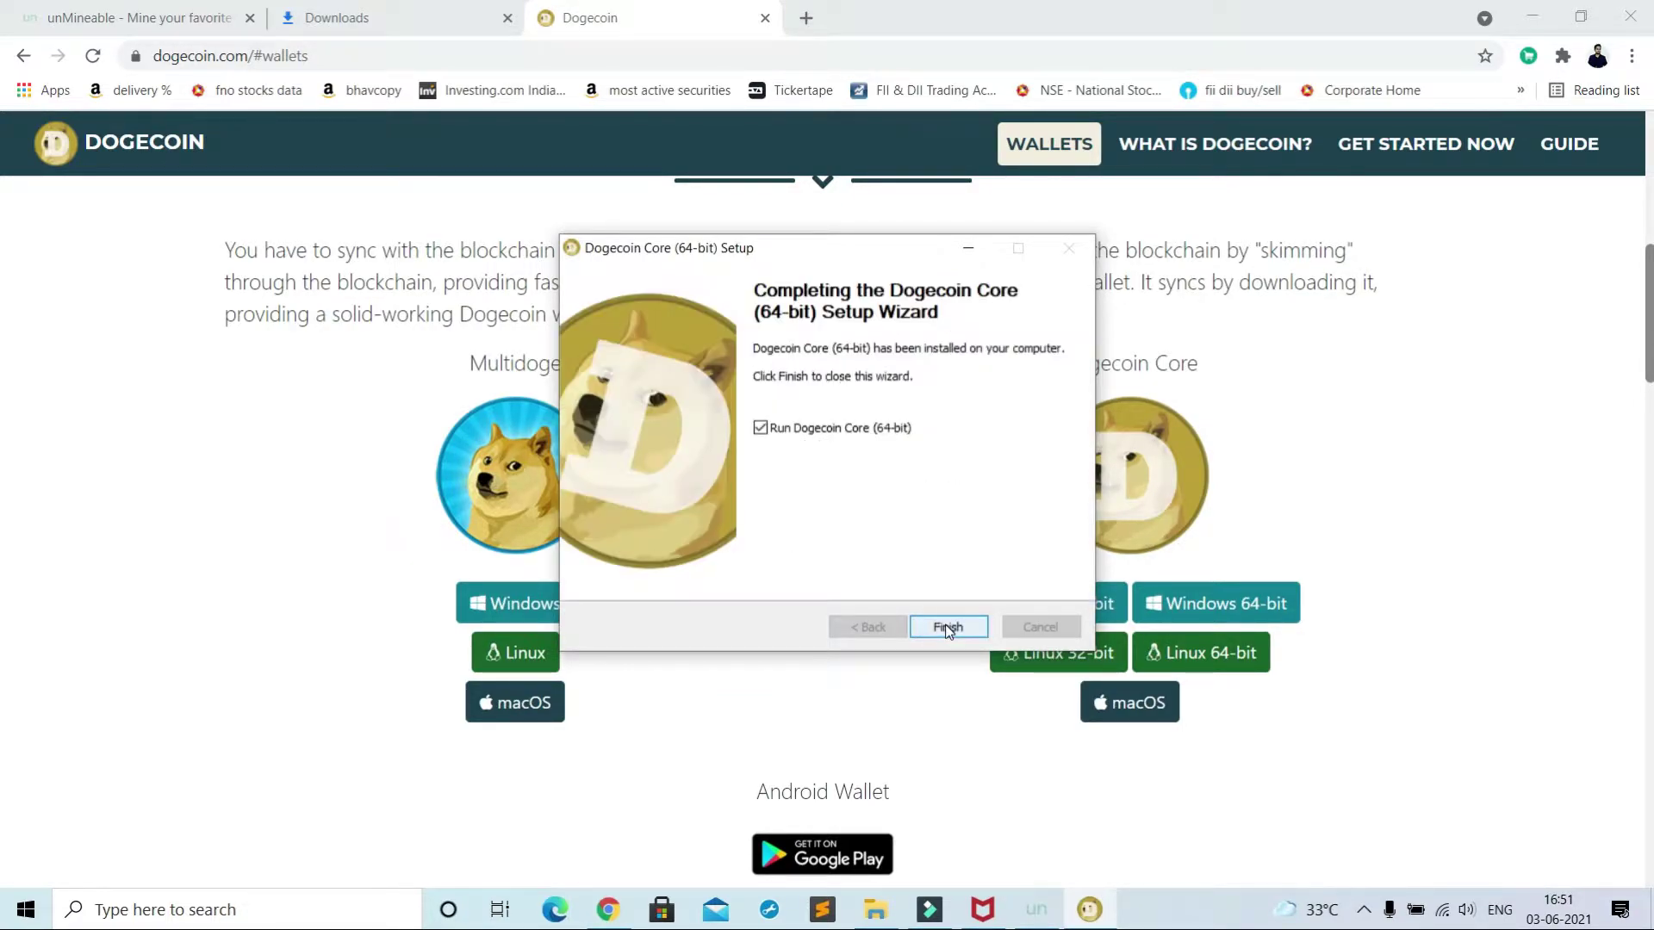
left_click(947, 627)
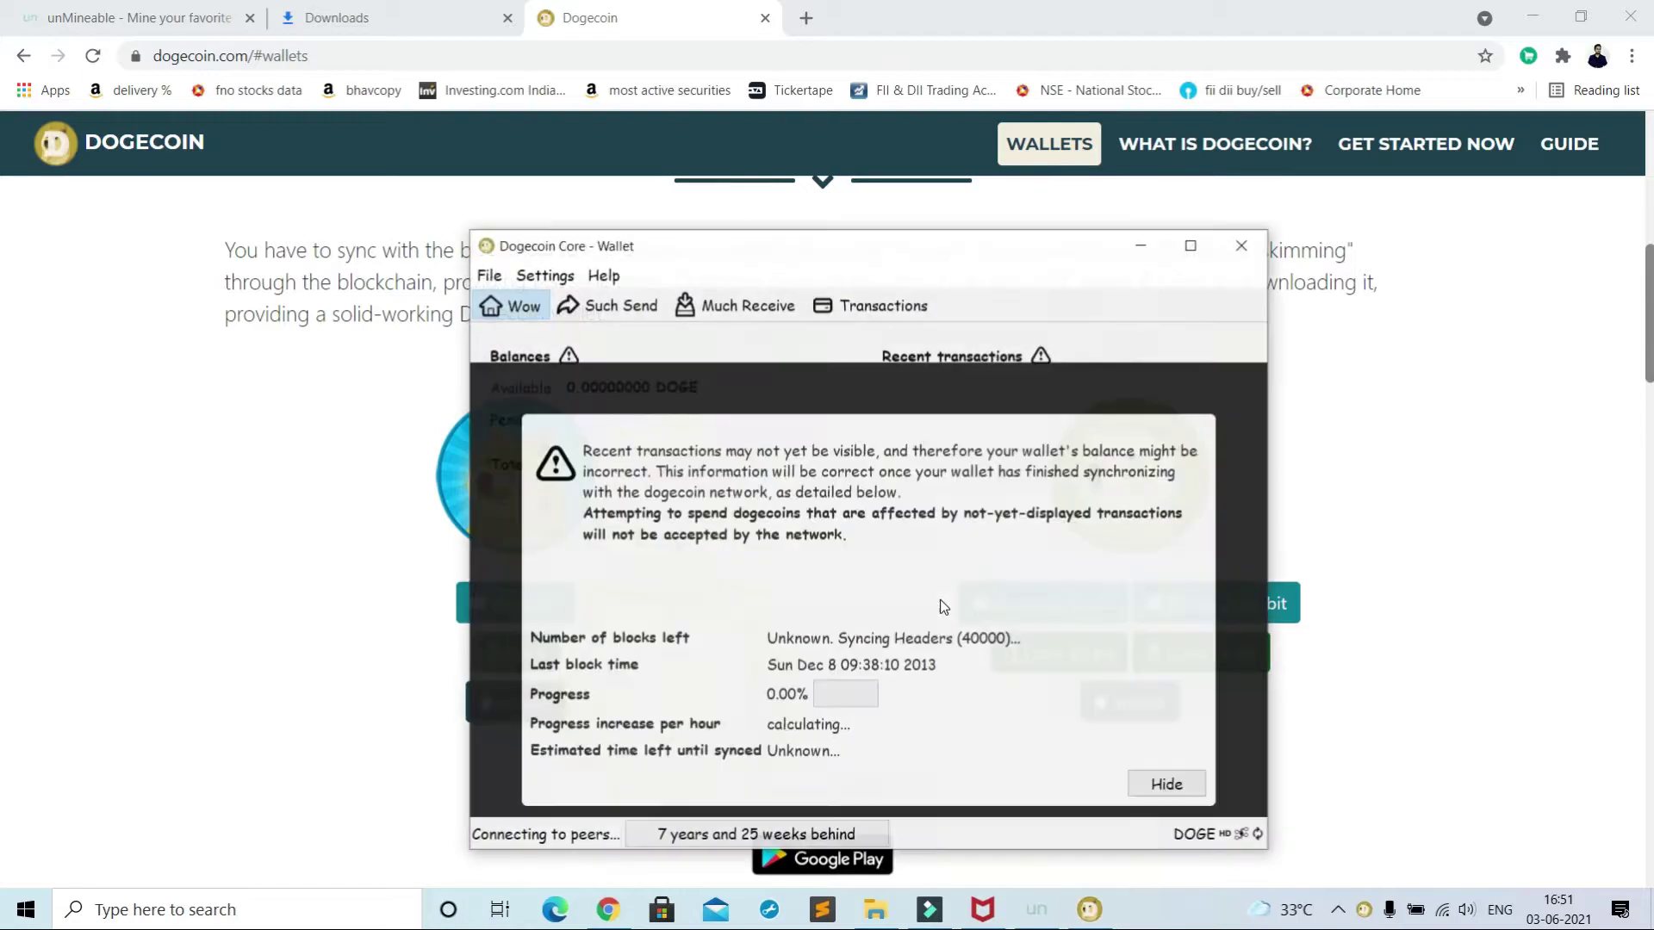
Step: Copy the (no label) address from Much receiving addresses, then close Dogecoin Core
left_click(488, 276)
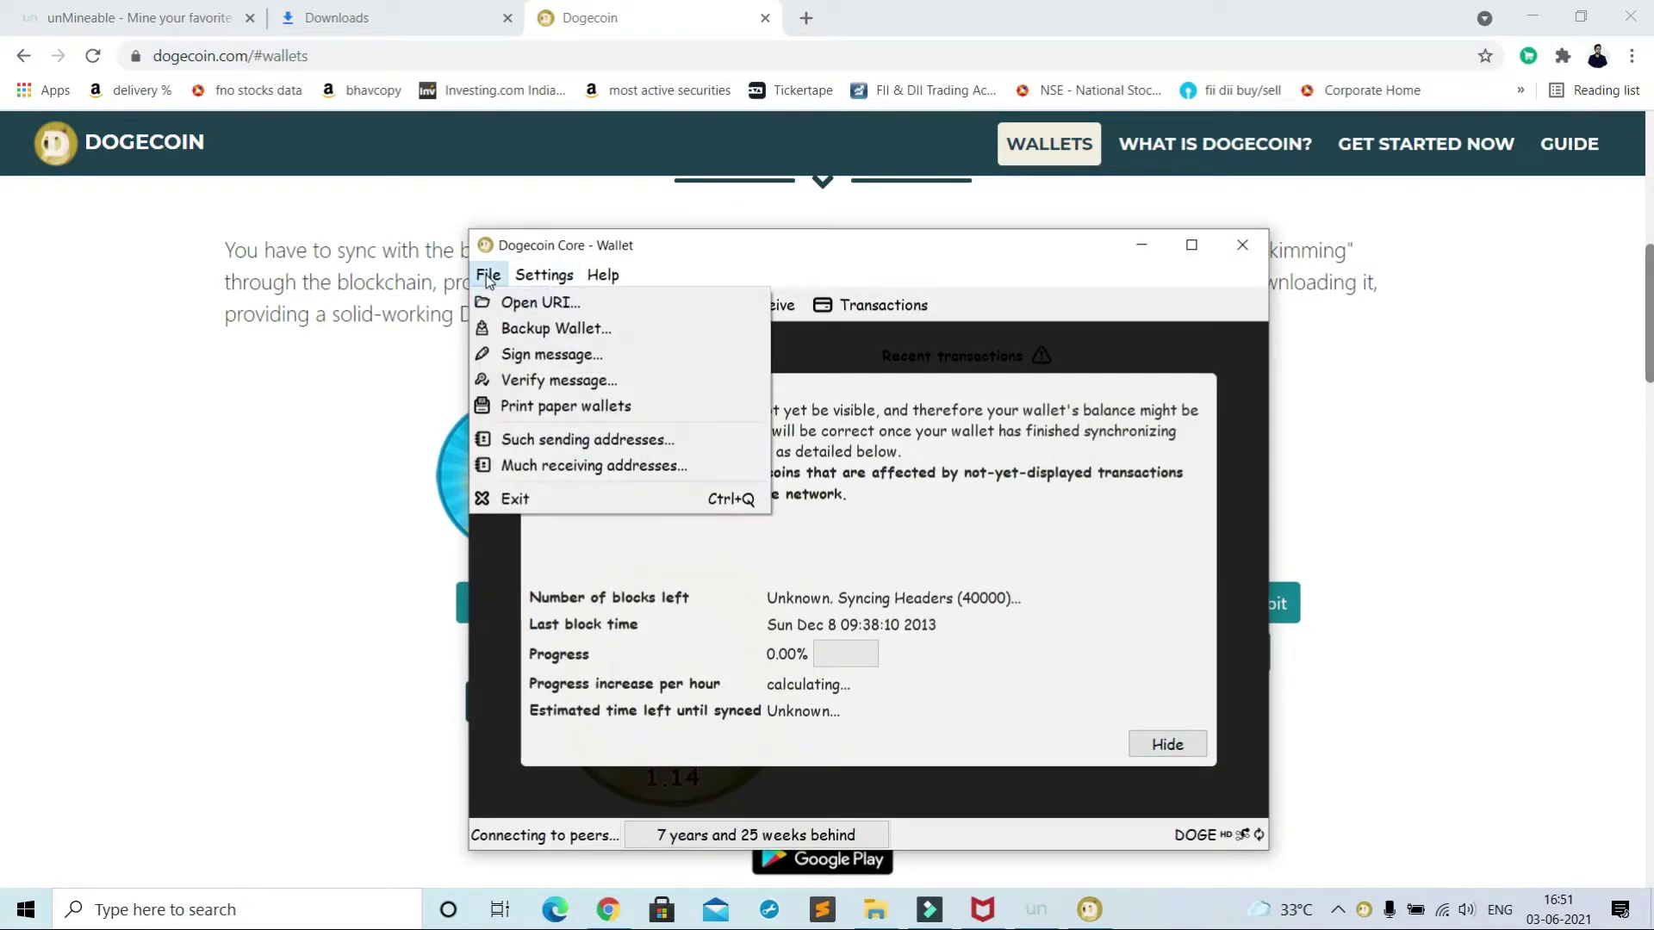
left_click(598, 467)
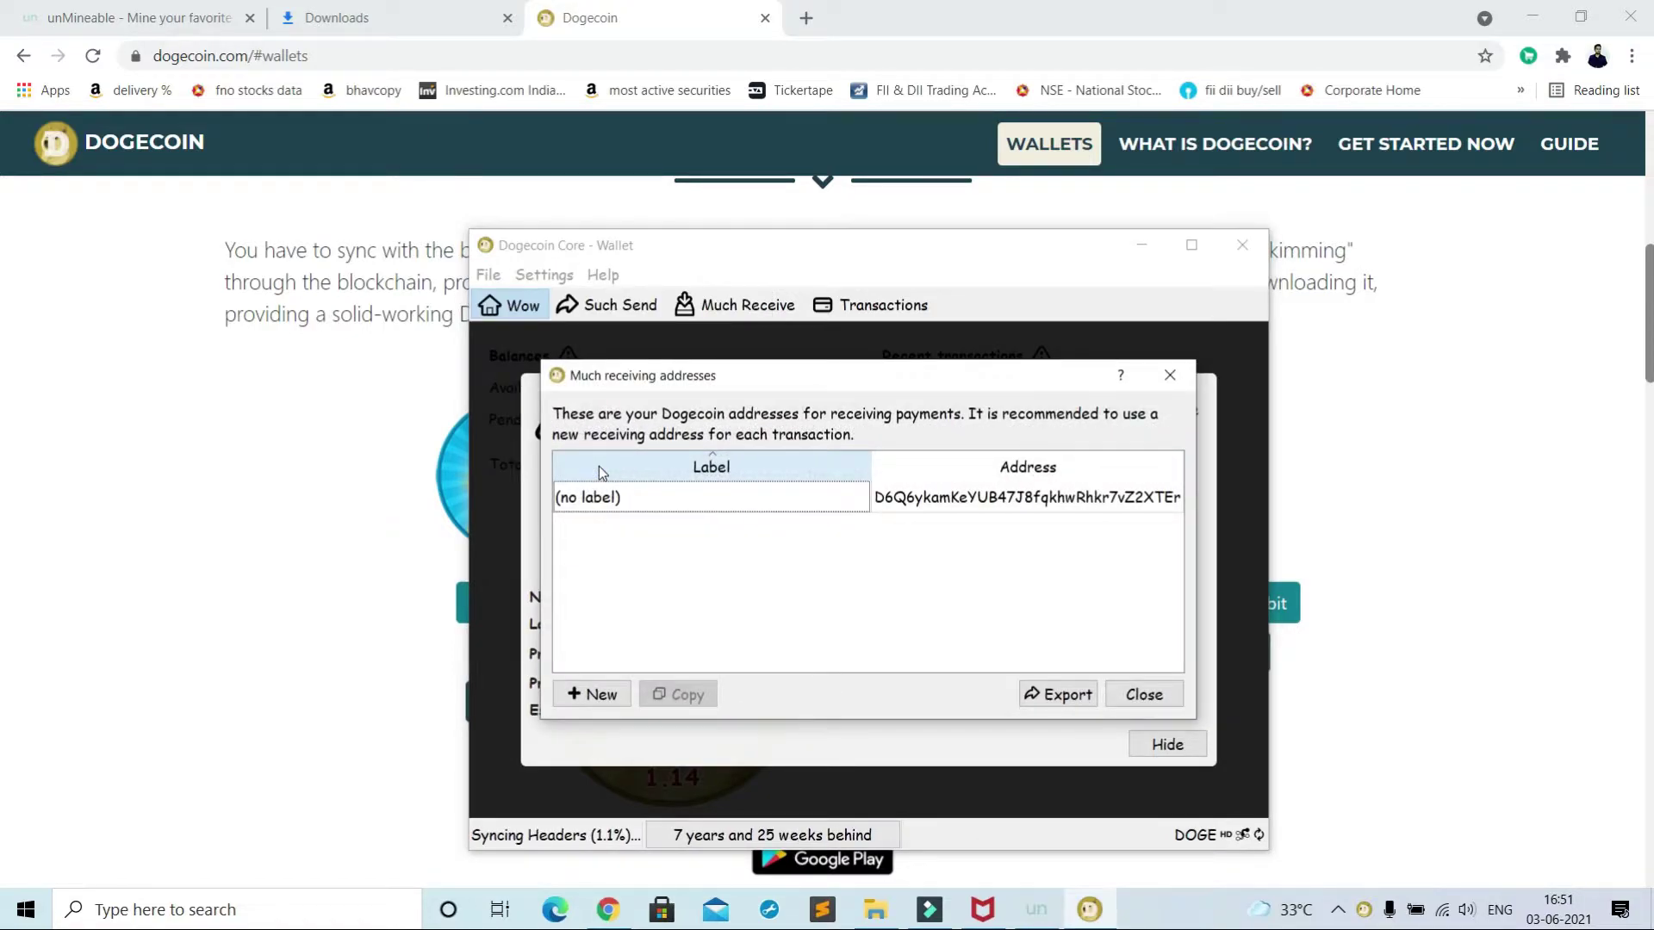
left_click(901, 497)
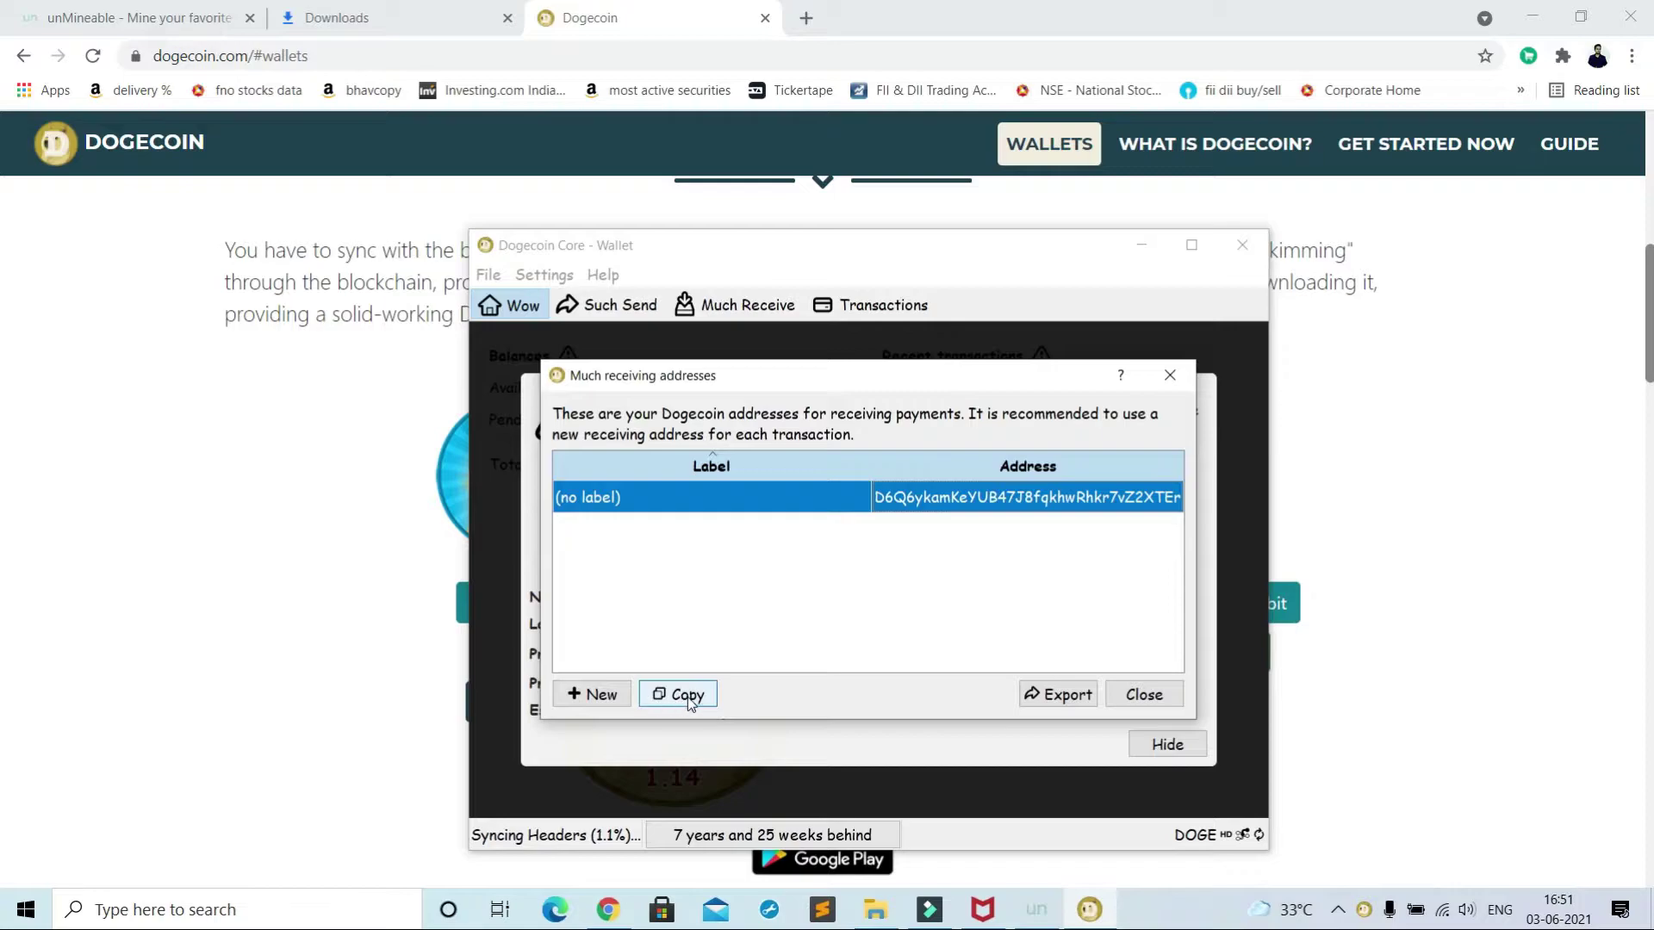
left_click(1142, 694)
left_click(1242, 245)
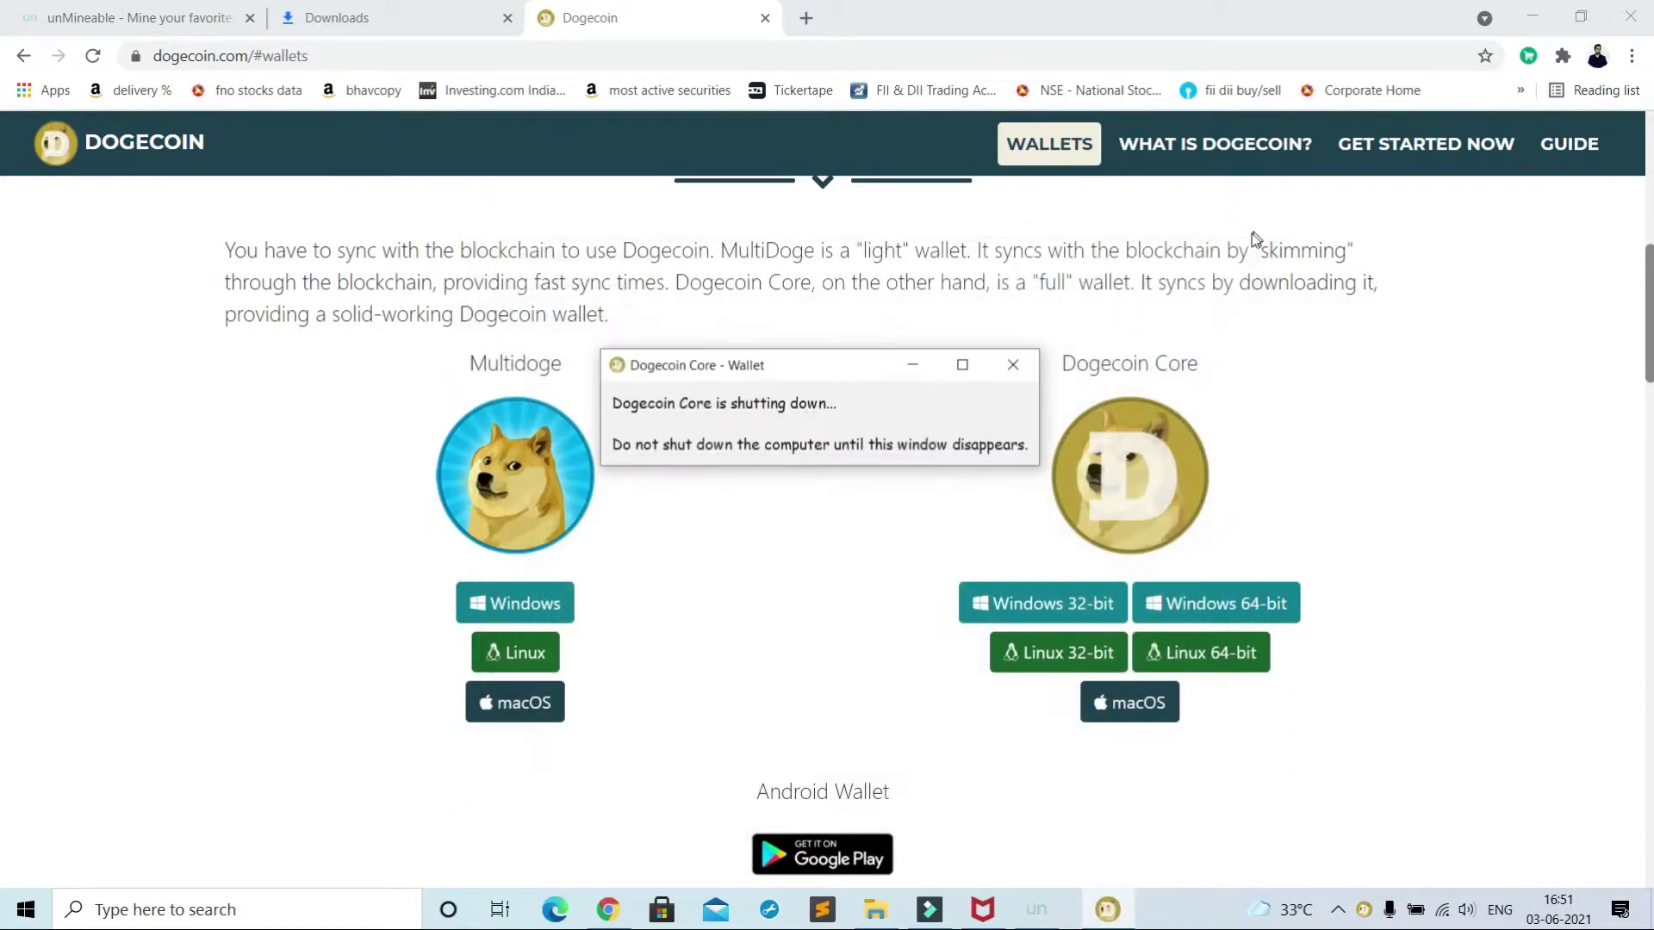
Step: Start Dogecoin mining to the wallet address, review the miner logs, then close unMineable Miner
left_click(1056, 902)
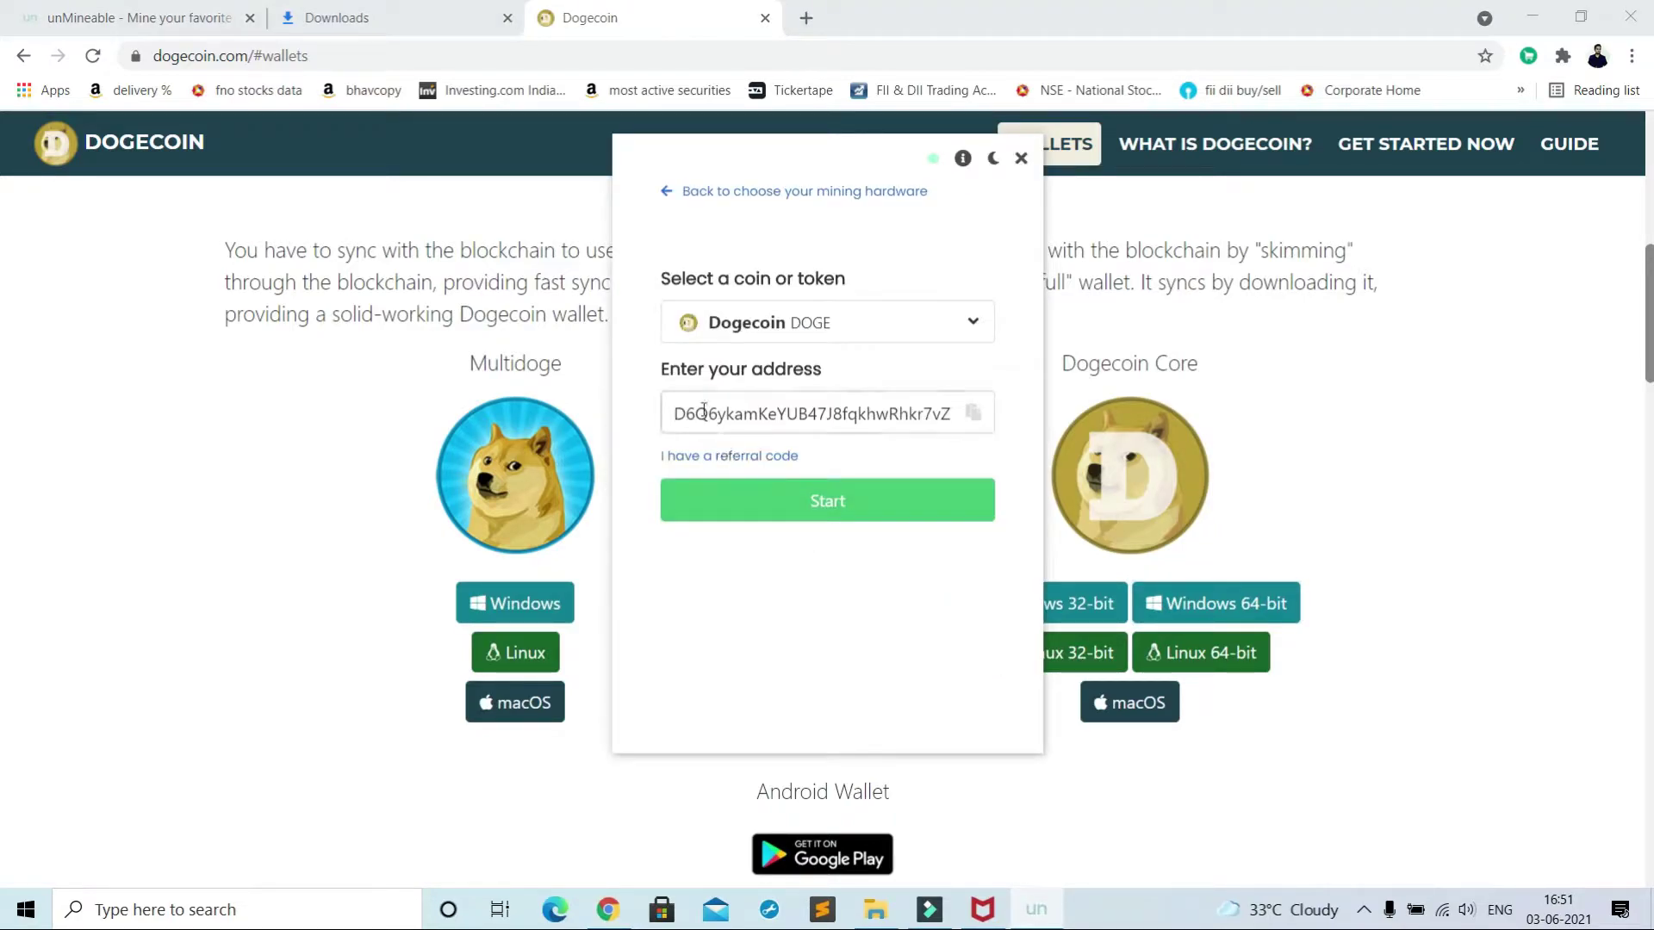
left_click(872, 500)
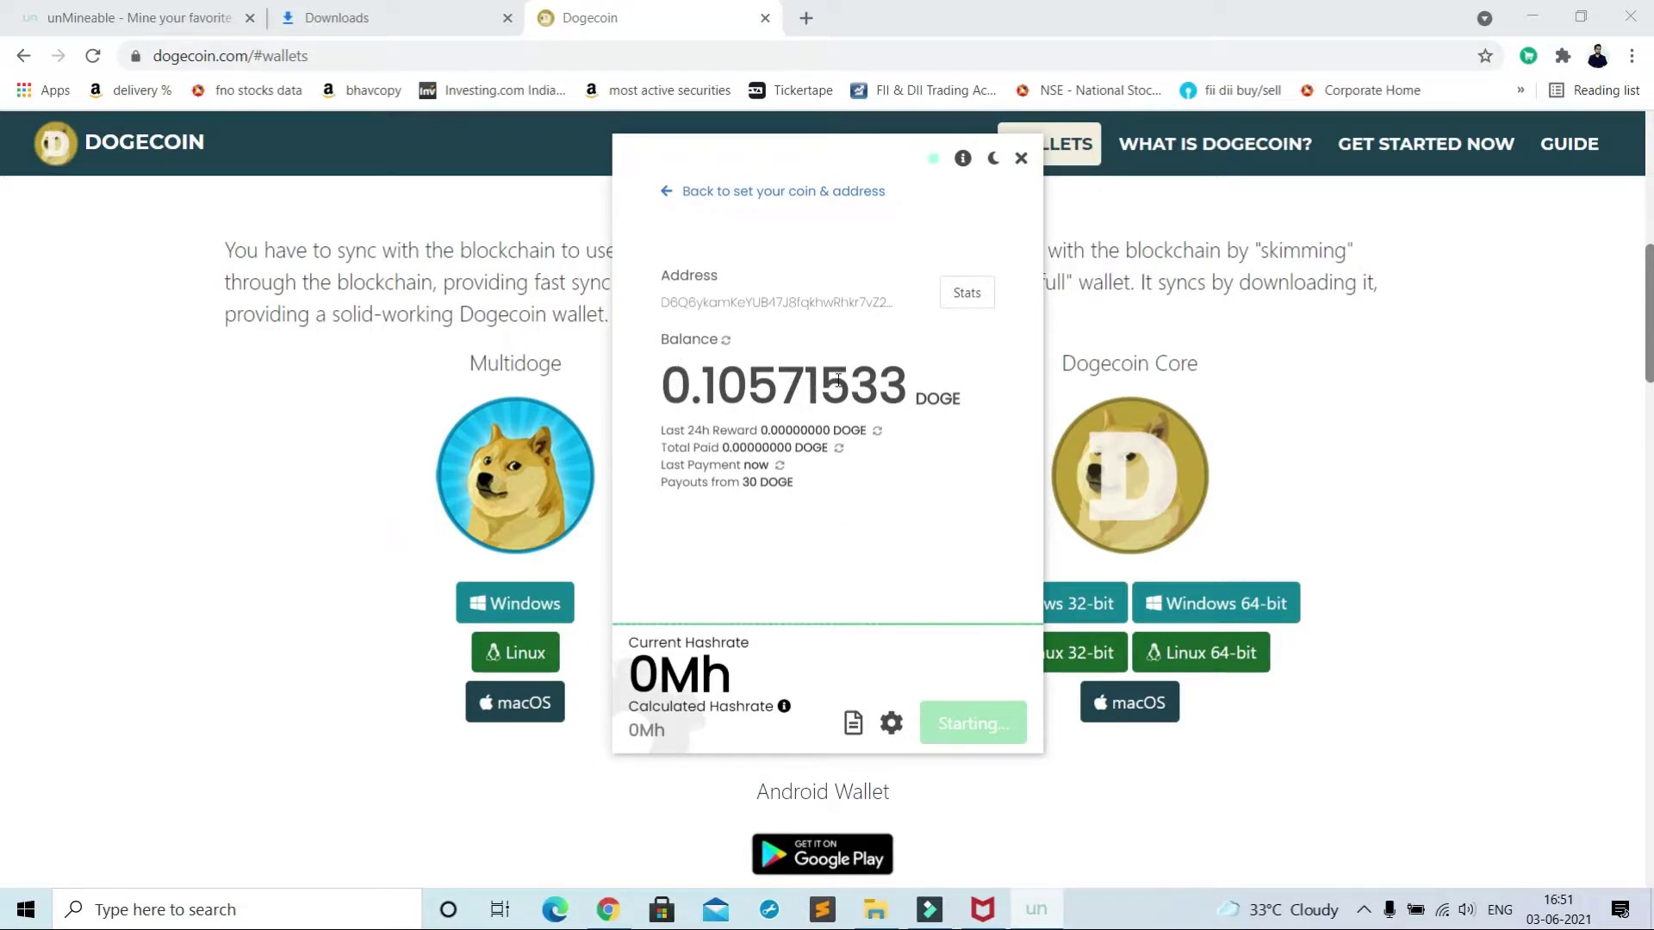
left_click(852, 725)
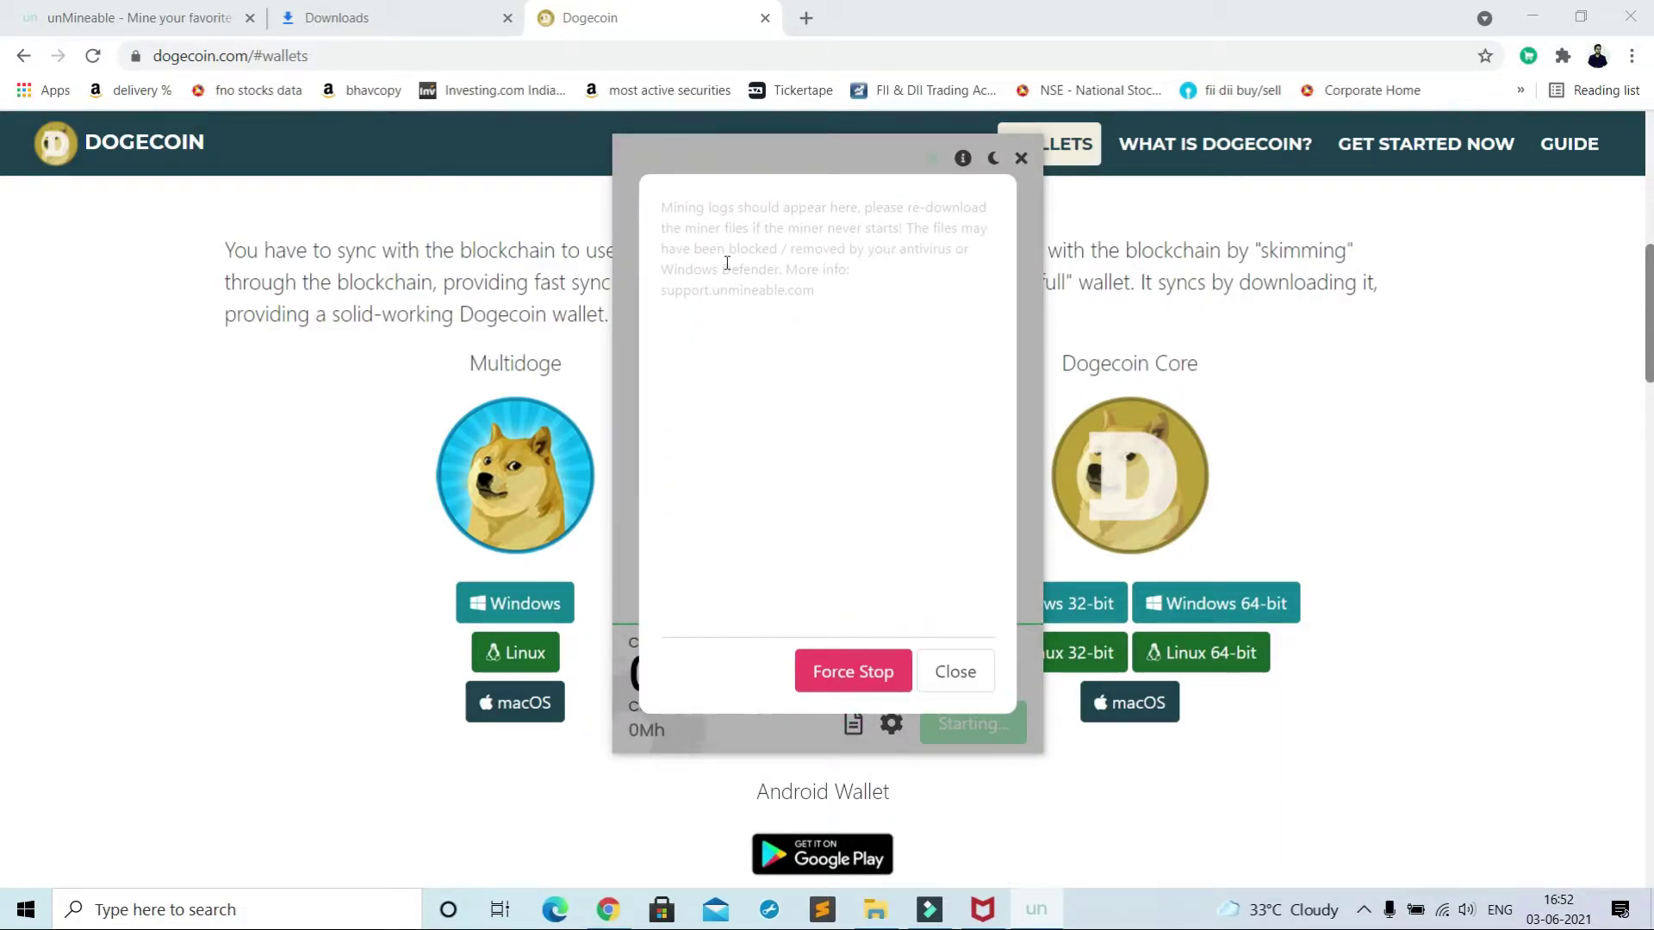
left_click(946, 672)
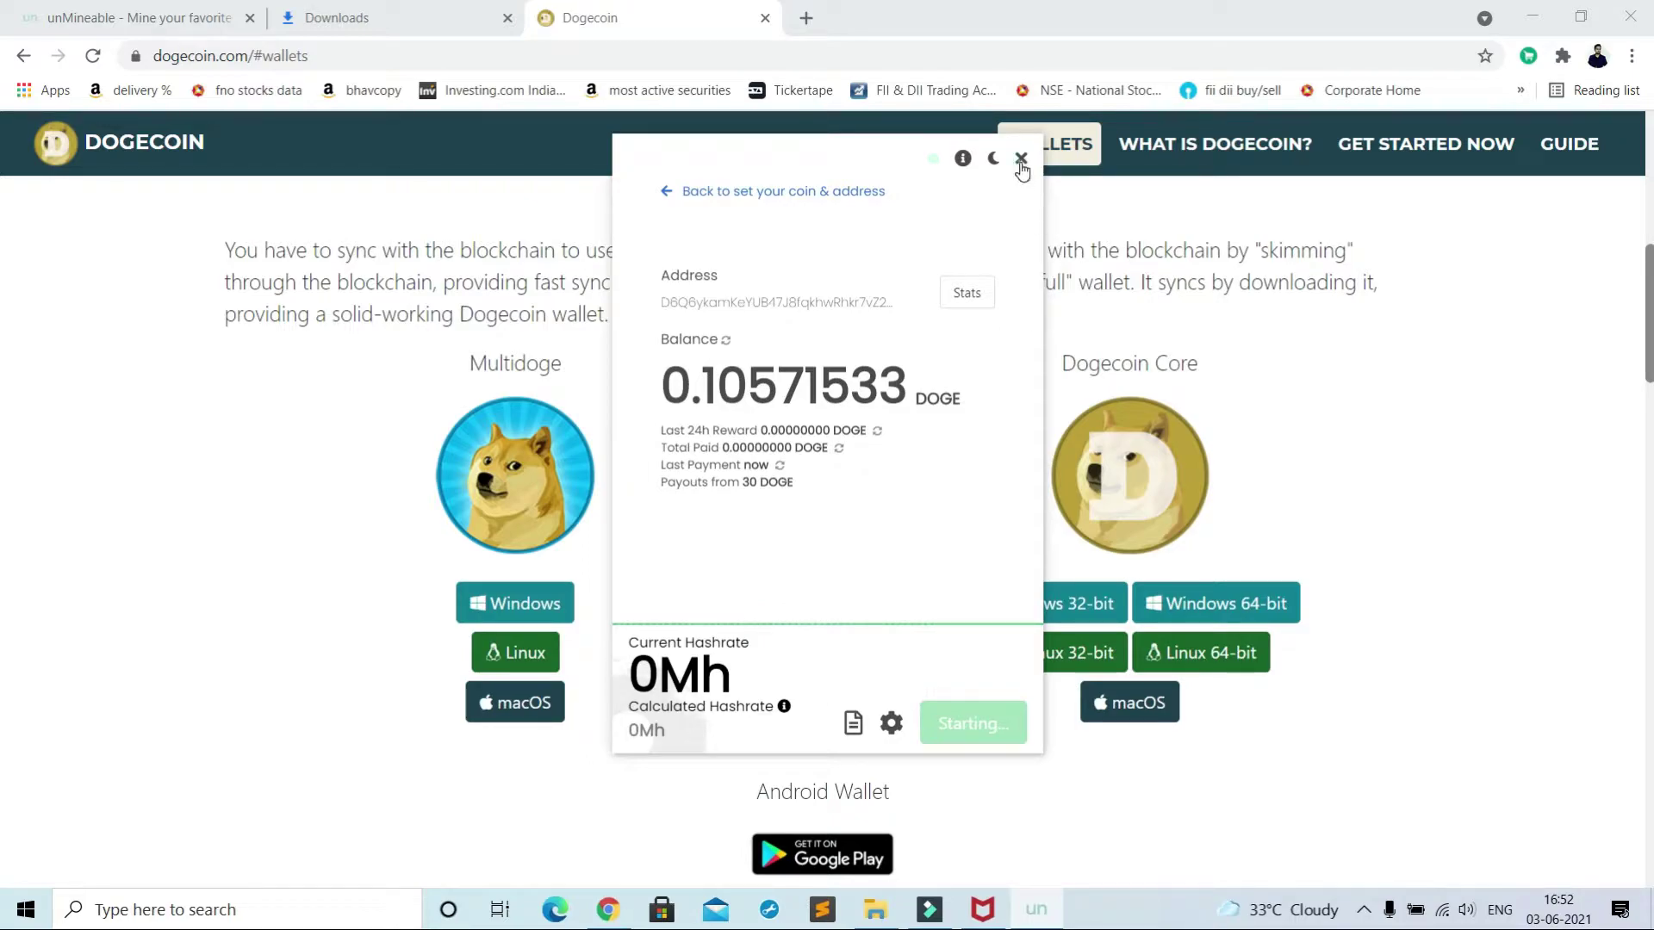
left_click(1020, 160)
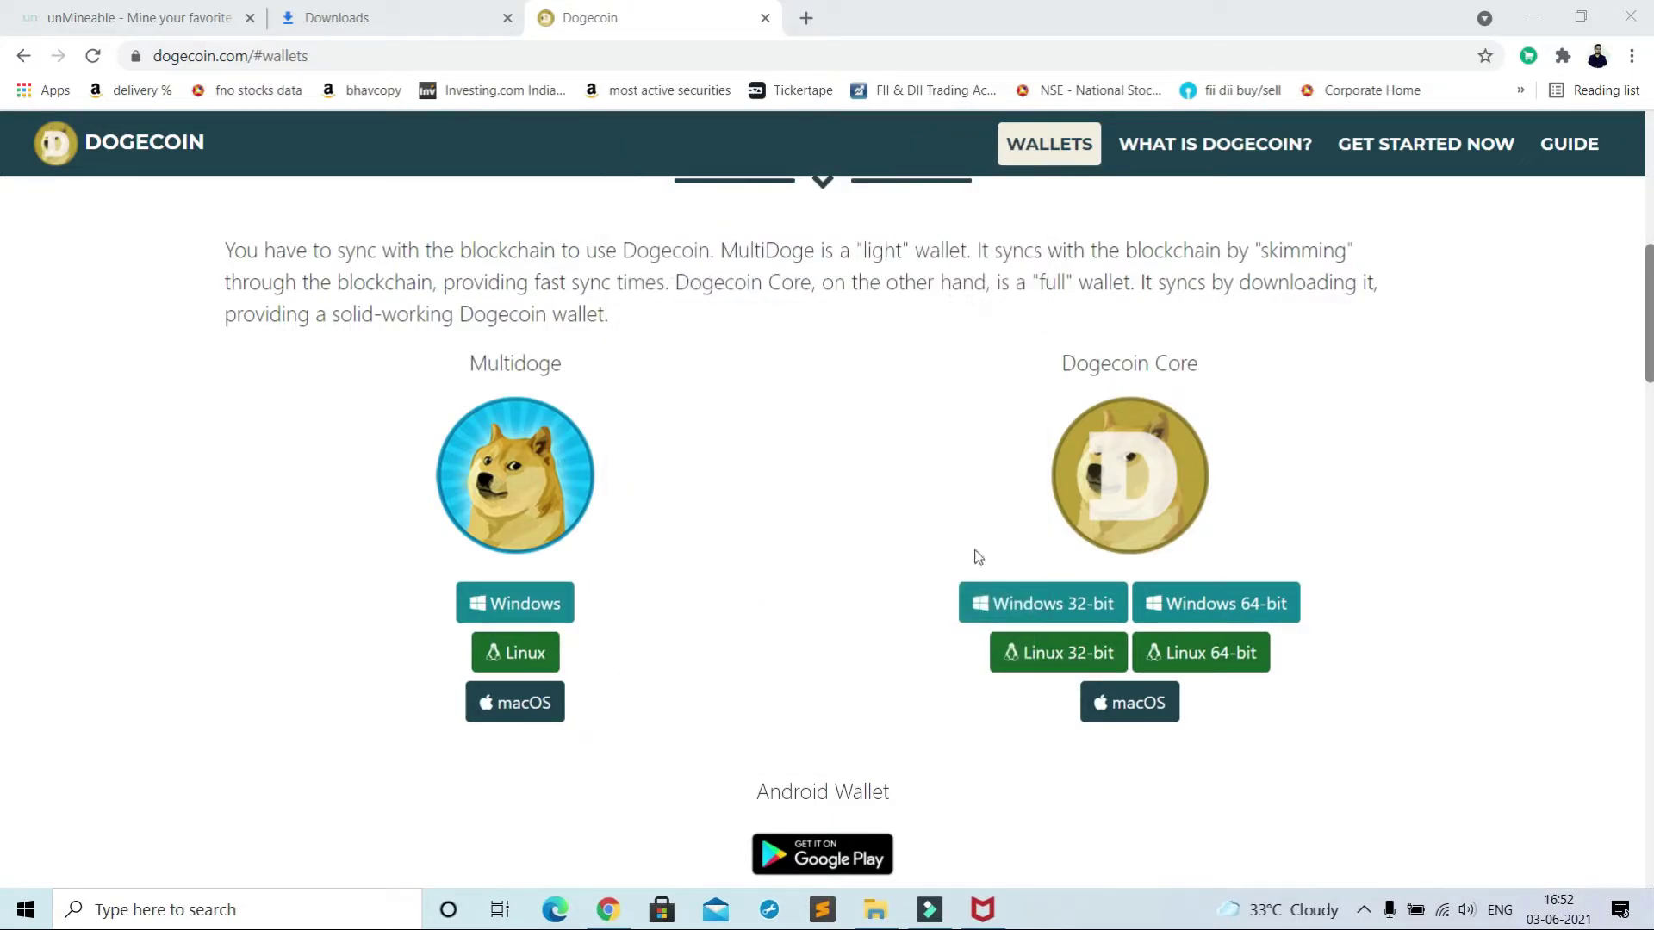
Step: Restore PhoenixMiner.exe from McAfee's quarantined items
left_click(986, 917)
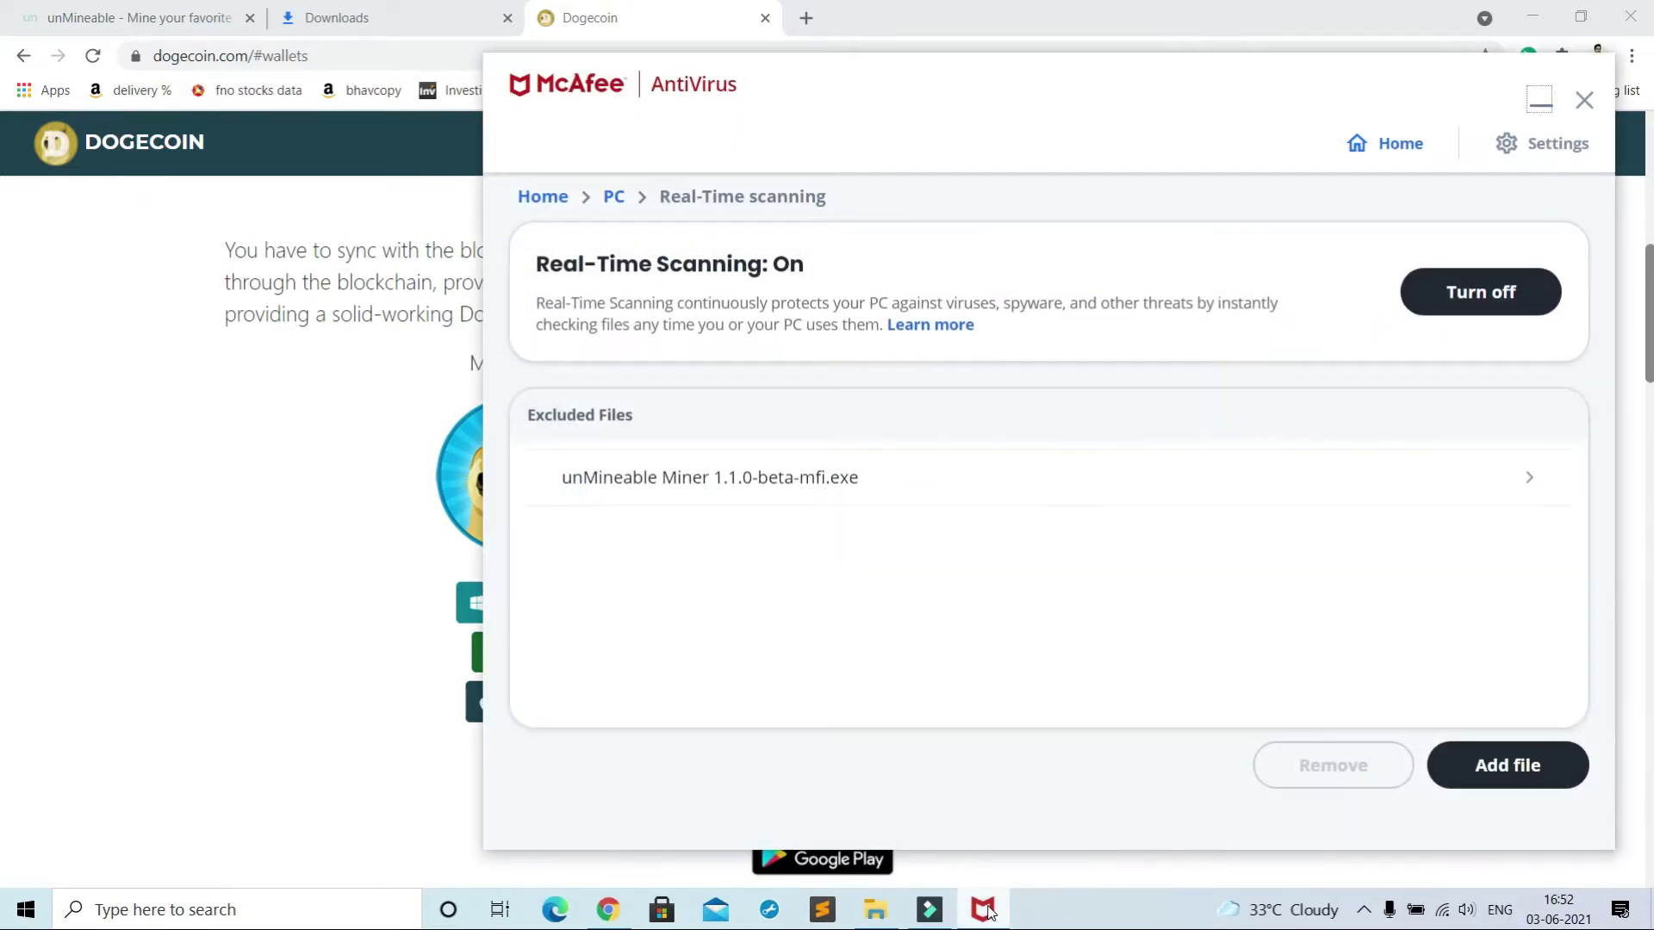
left_click(1522, 144)
left_click(1373, 734)
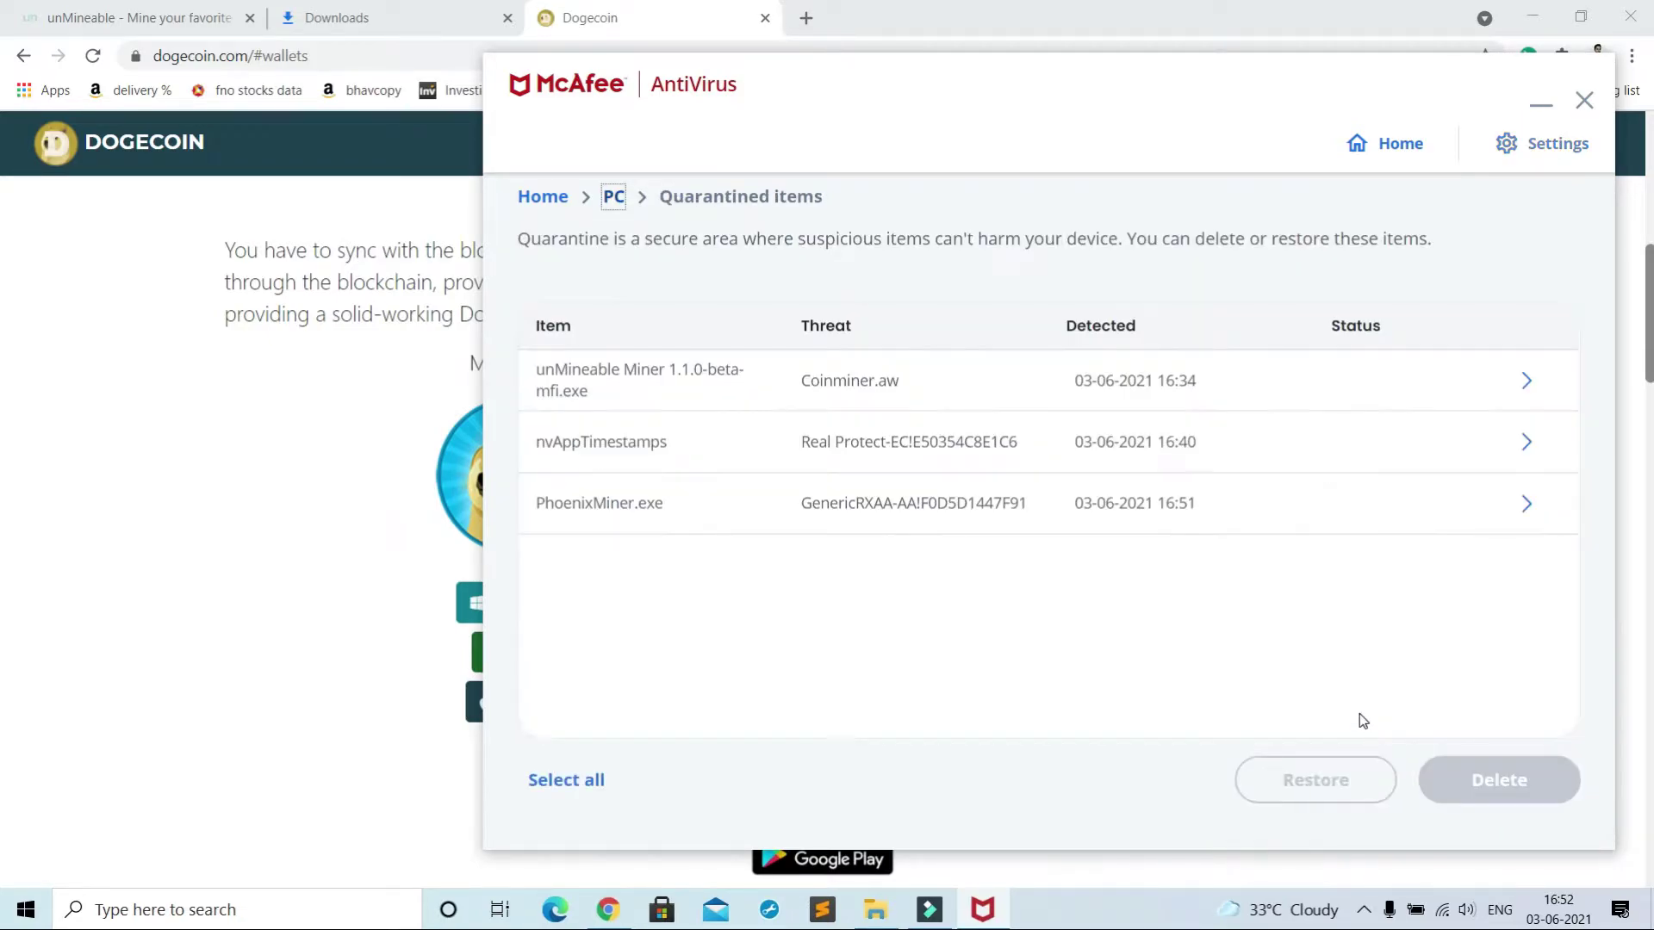
left_click(1107, 500)
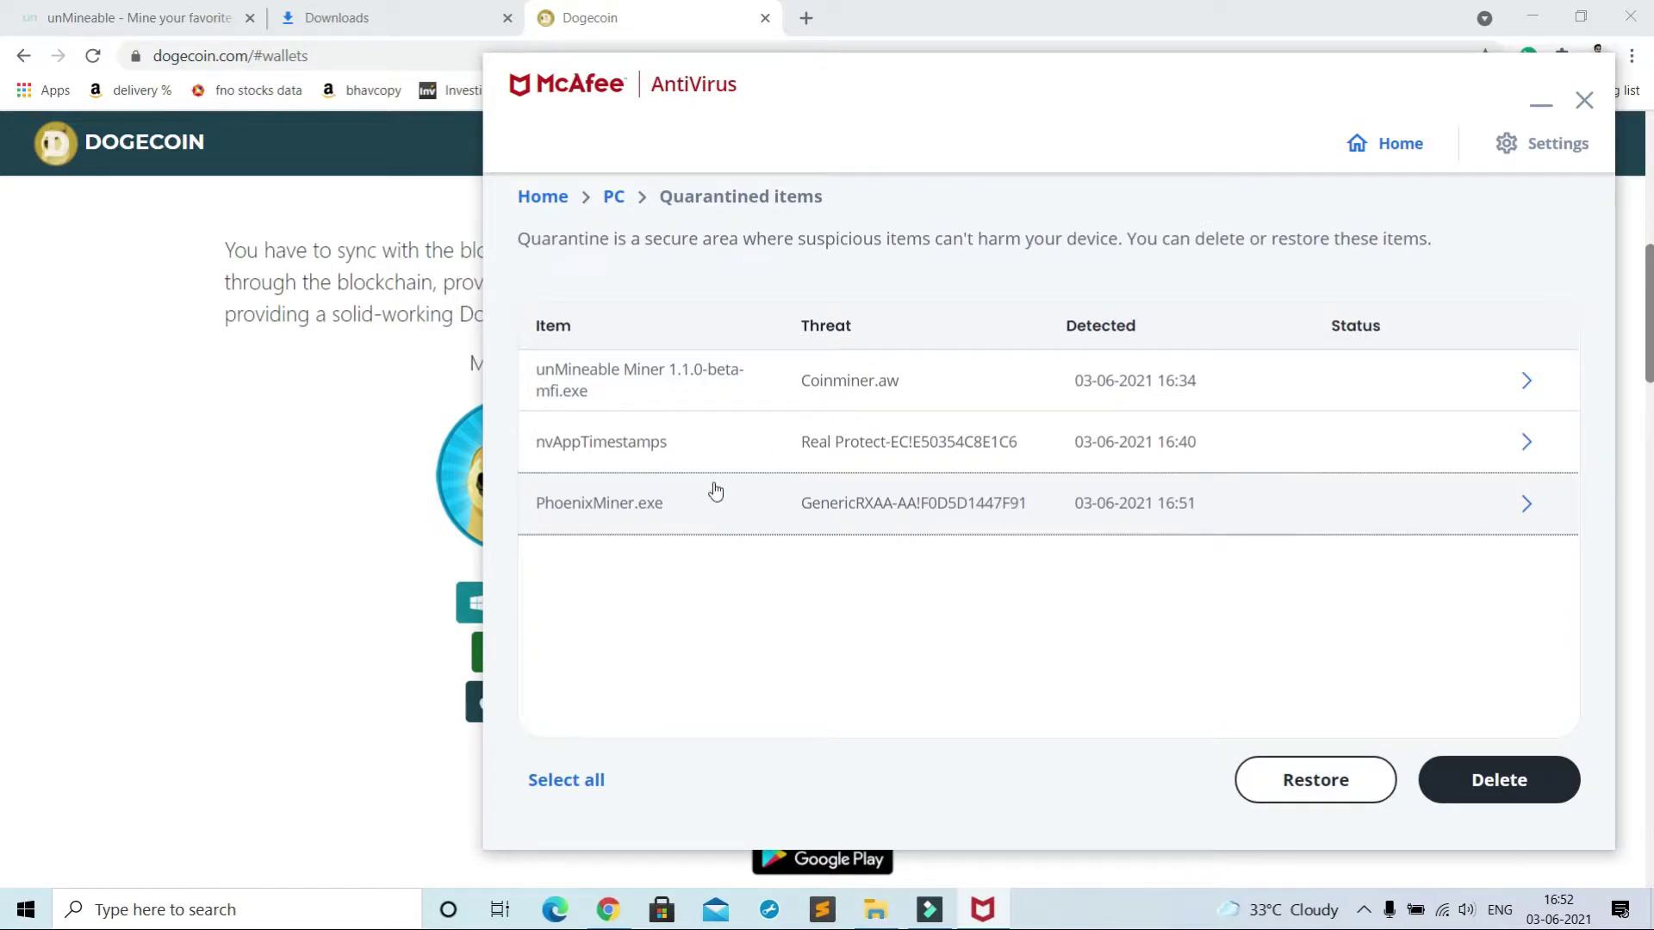
left_click(1301, 778)
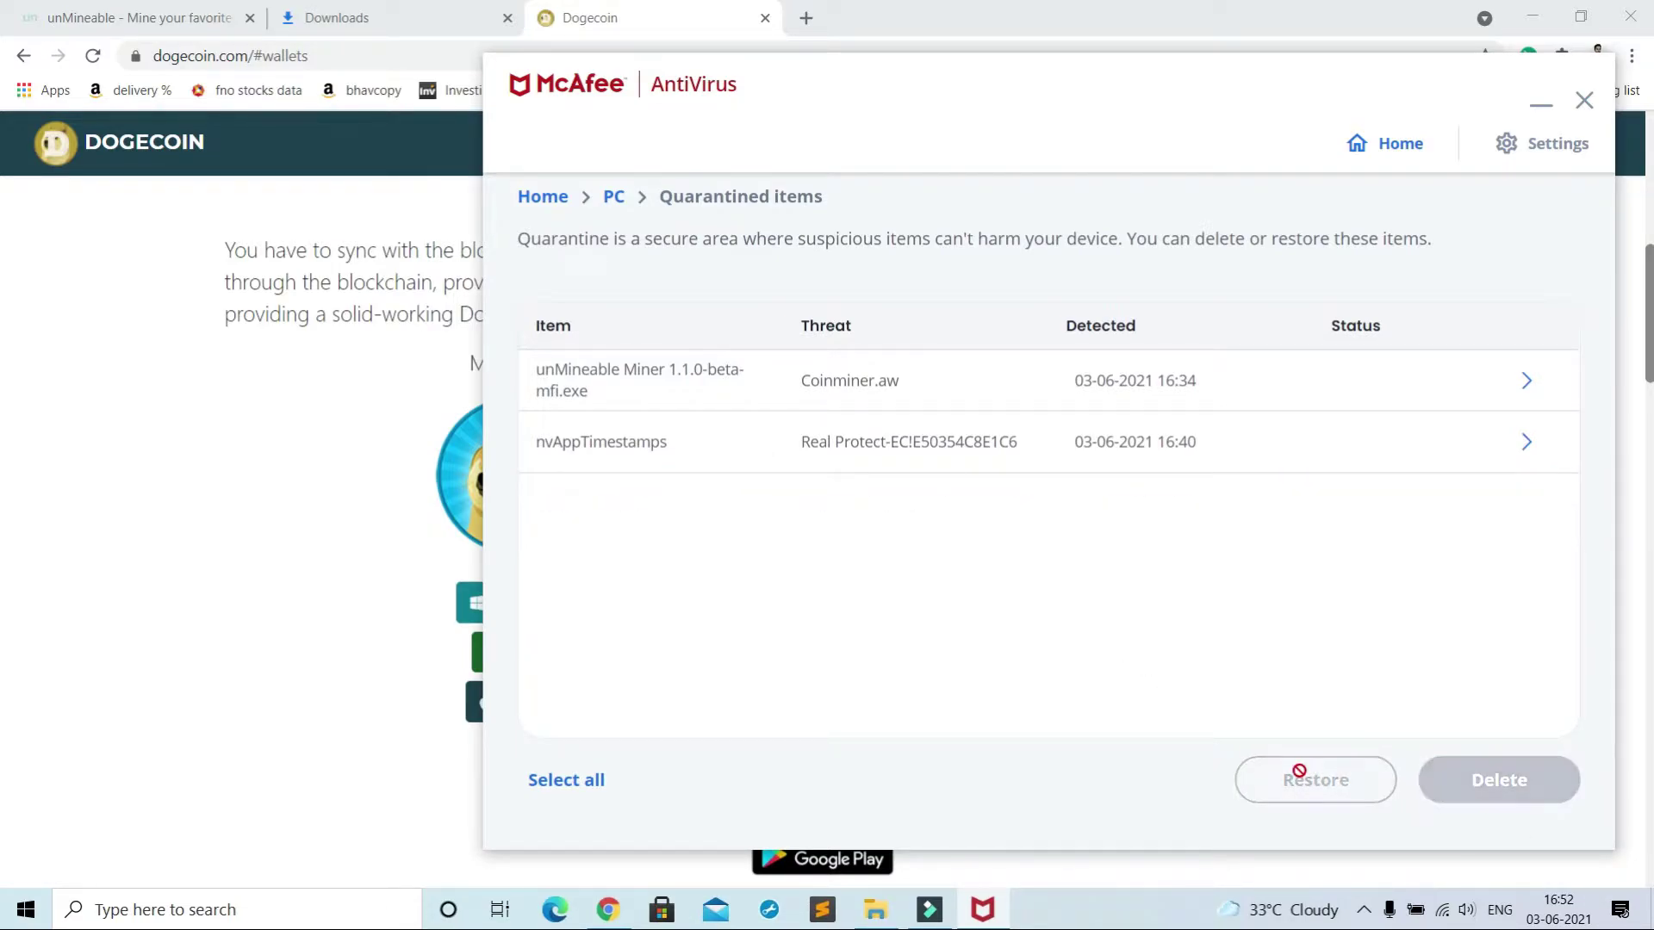
Step: Add PhoenixMiner.exe from resources\miners\win32\PhoenixMiner_5.5c to Real-Time Scanning excluded files
left_click(1555, 147)
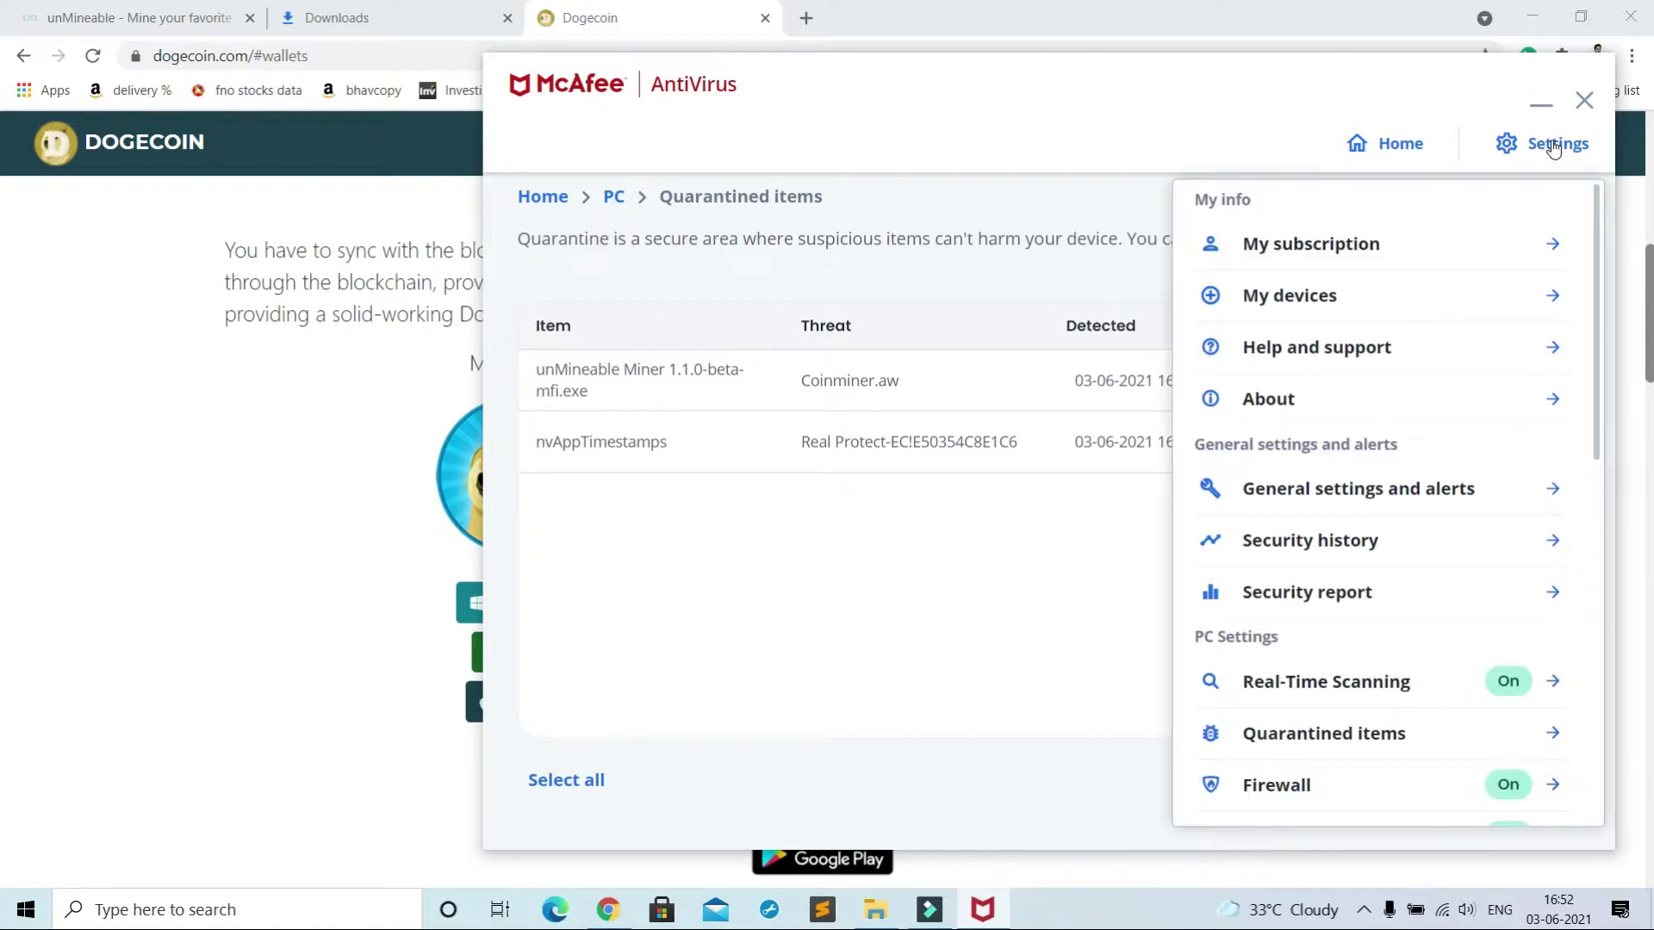
left_click(1385, 683)
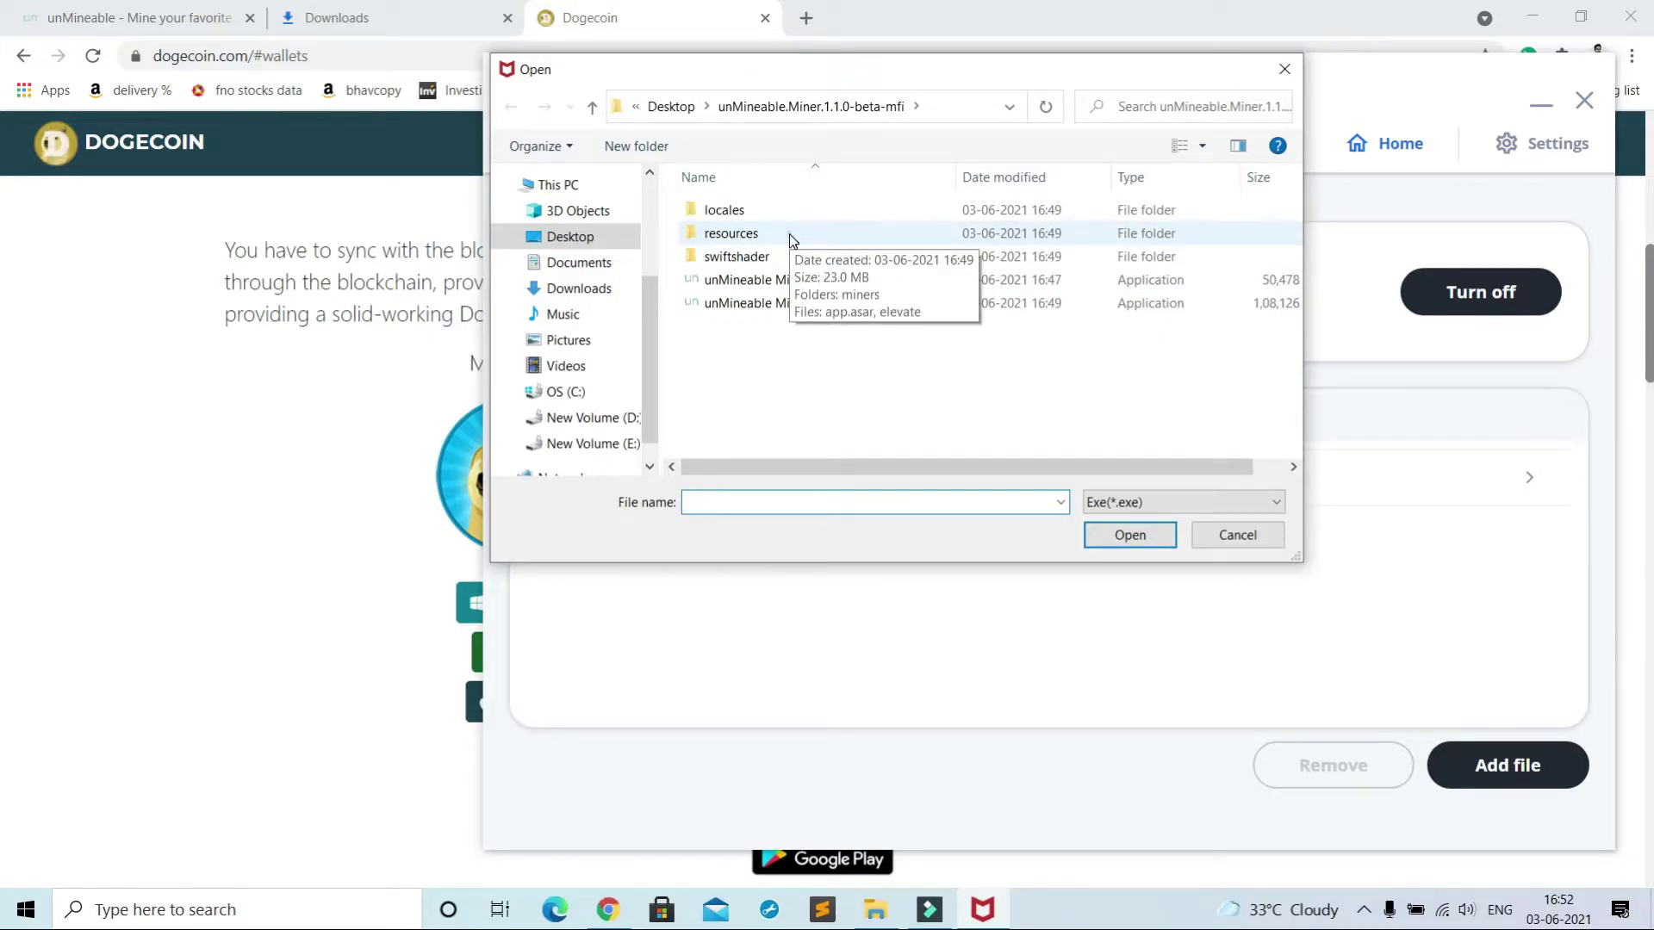
double_click(789, 234)
double_click(792, 212)
double_click(793, 212)
double_click(793, 212)
left_click(797, 231)
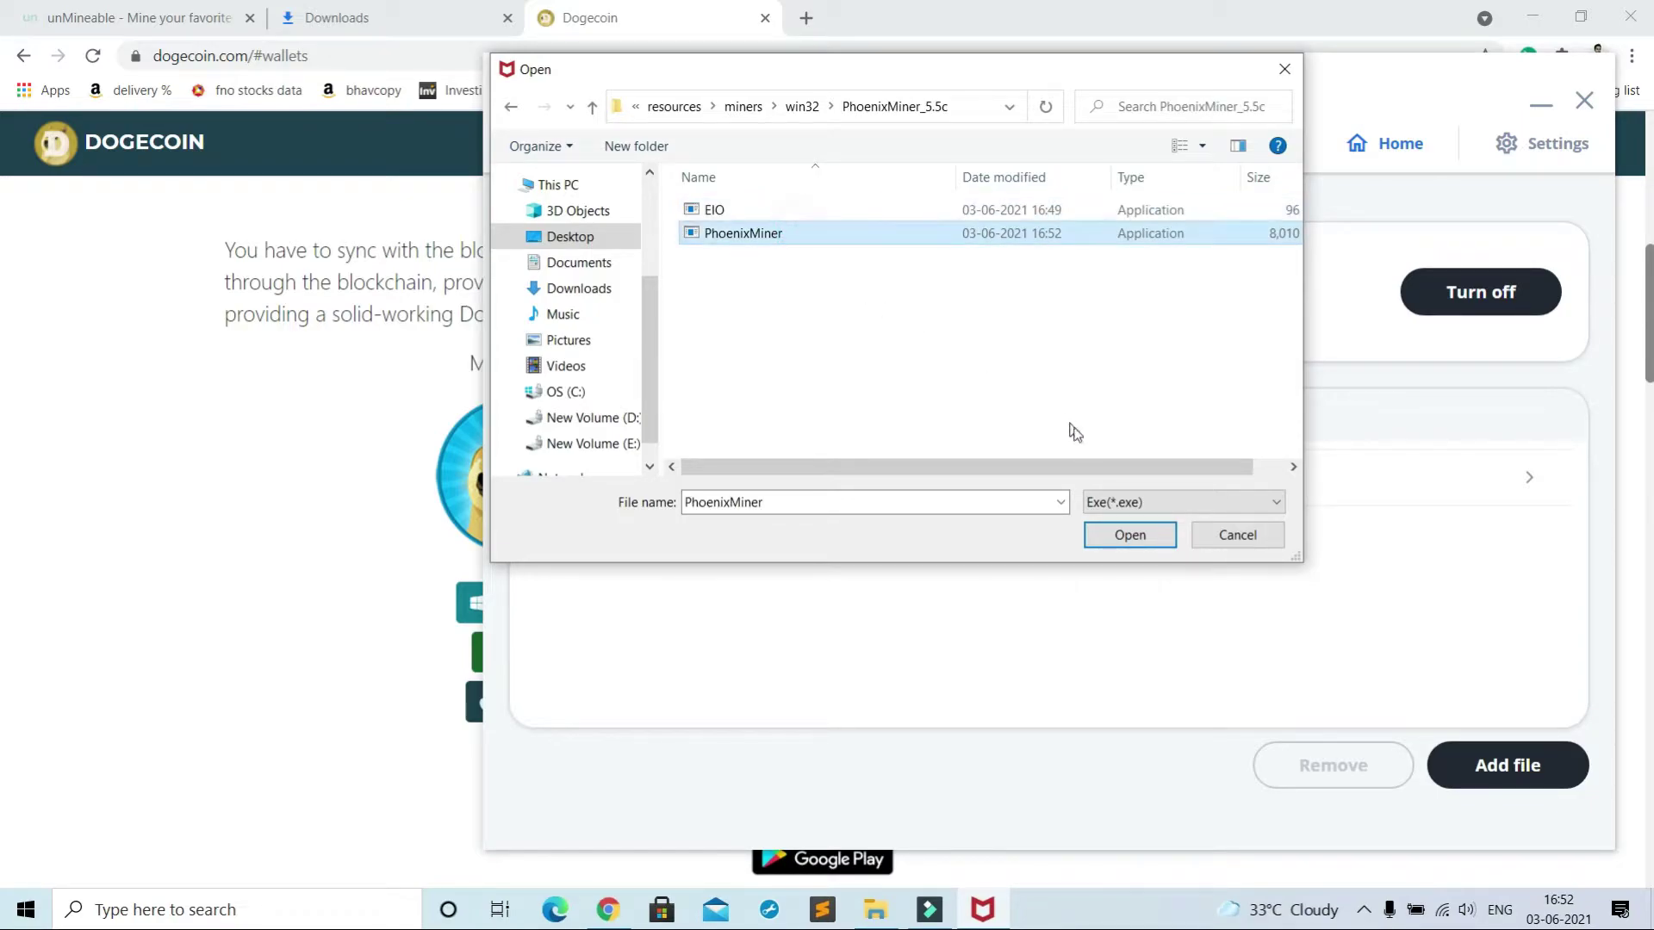
left_click(1122, 536)
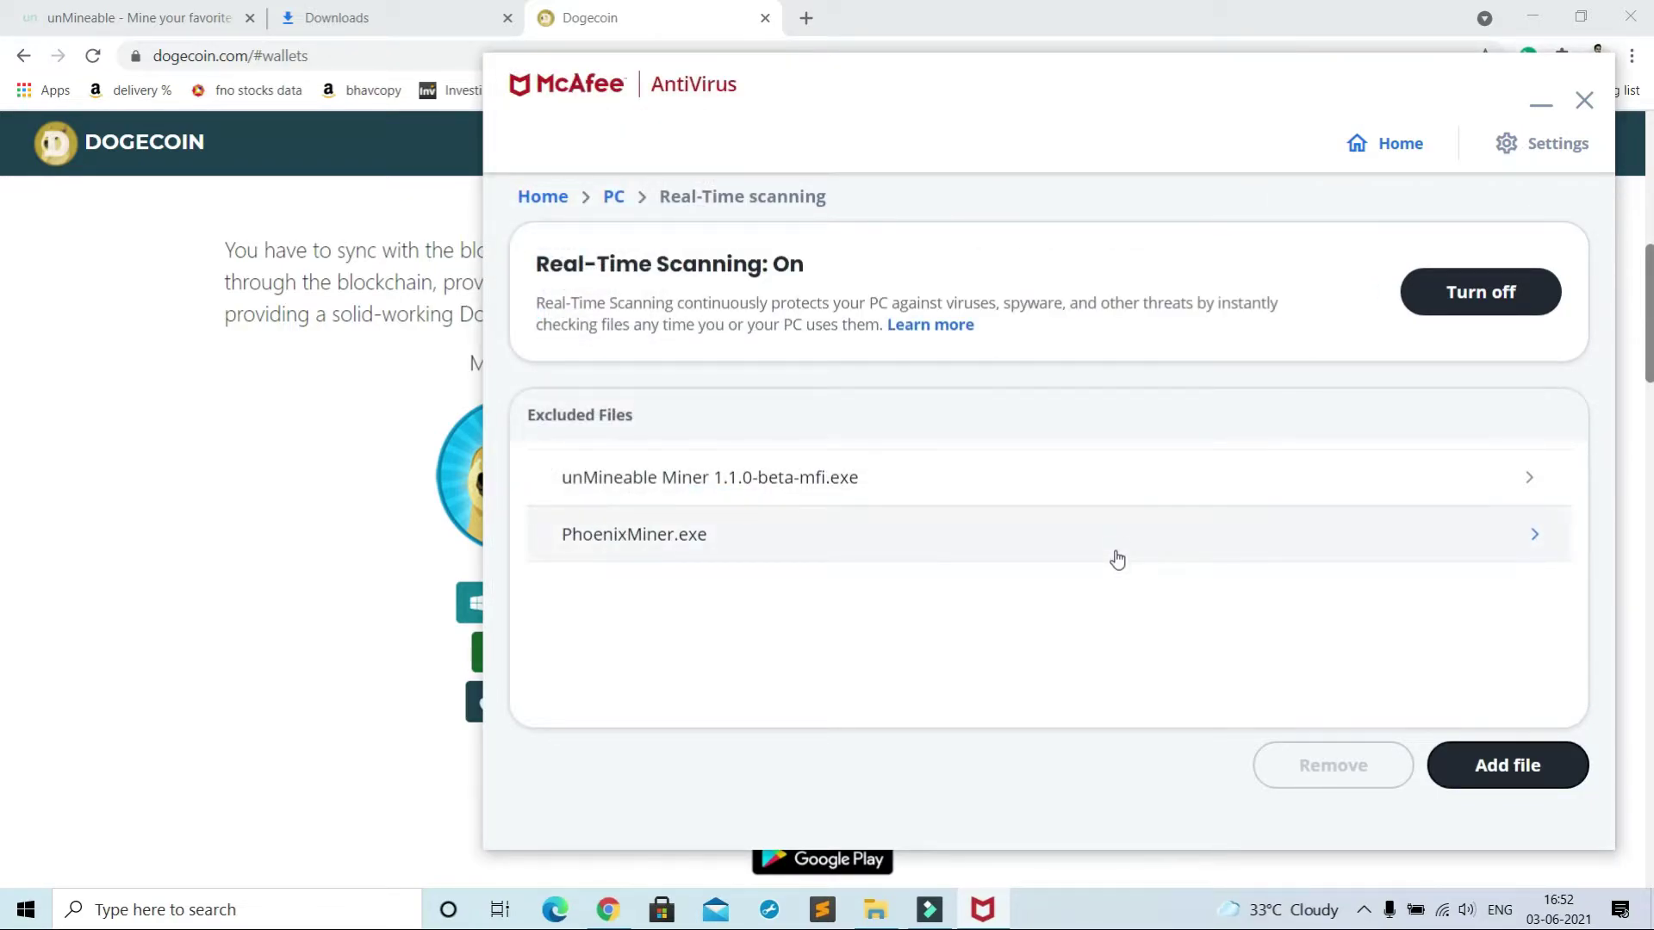
Step: Minimize McAfee and launch unMineable Miner 1.1.0-beta-mfi from its desktop folder
left_click(1543, 107)
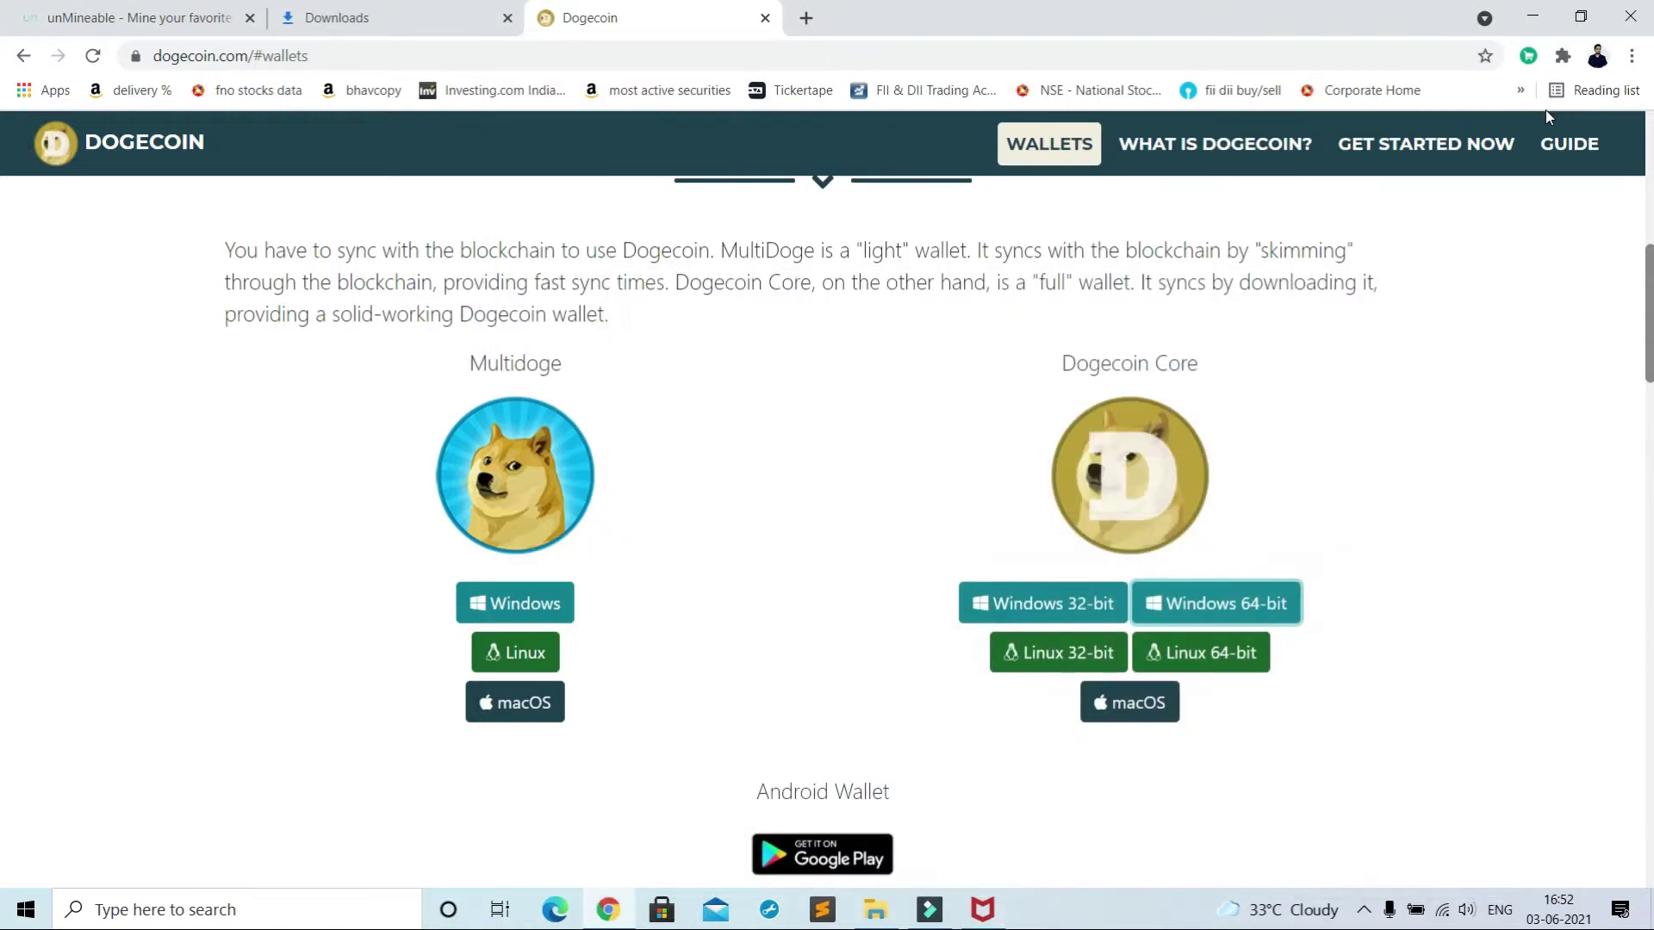
key("super+d")
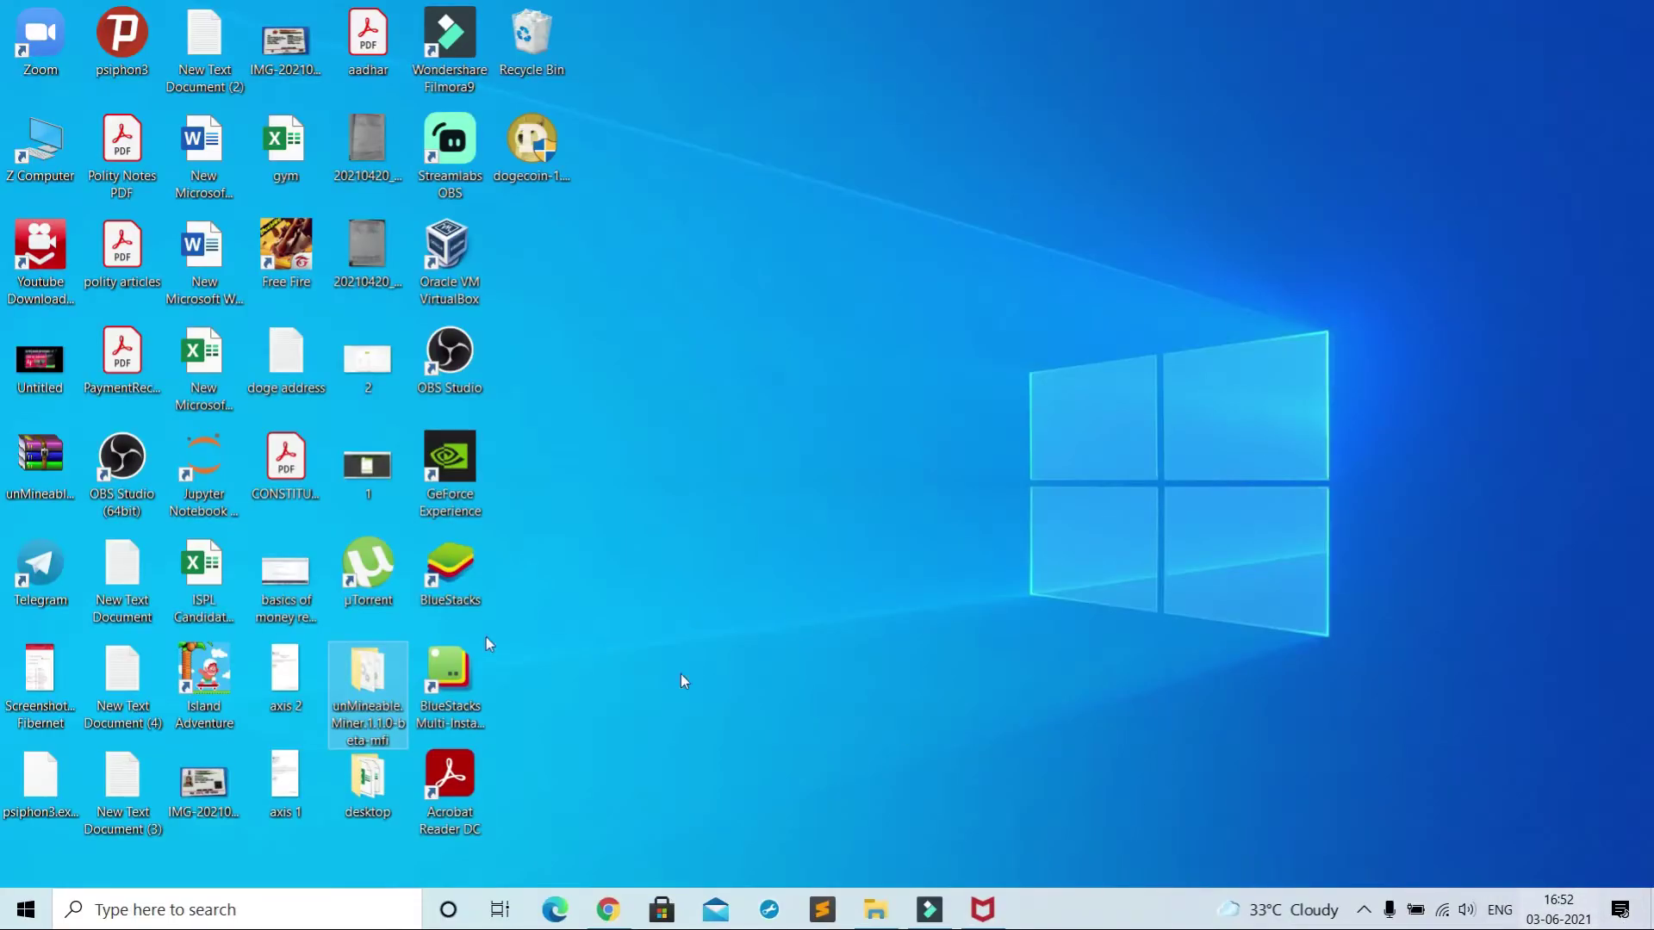
double_click(367, 680)
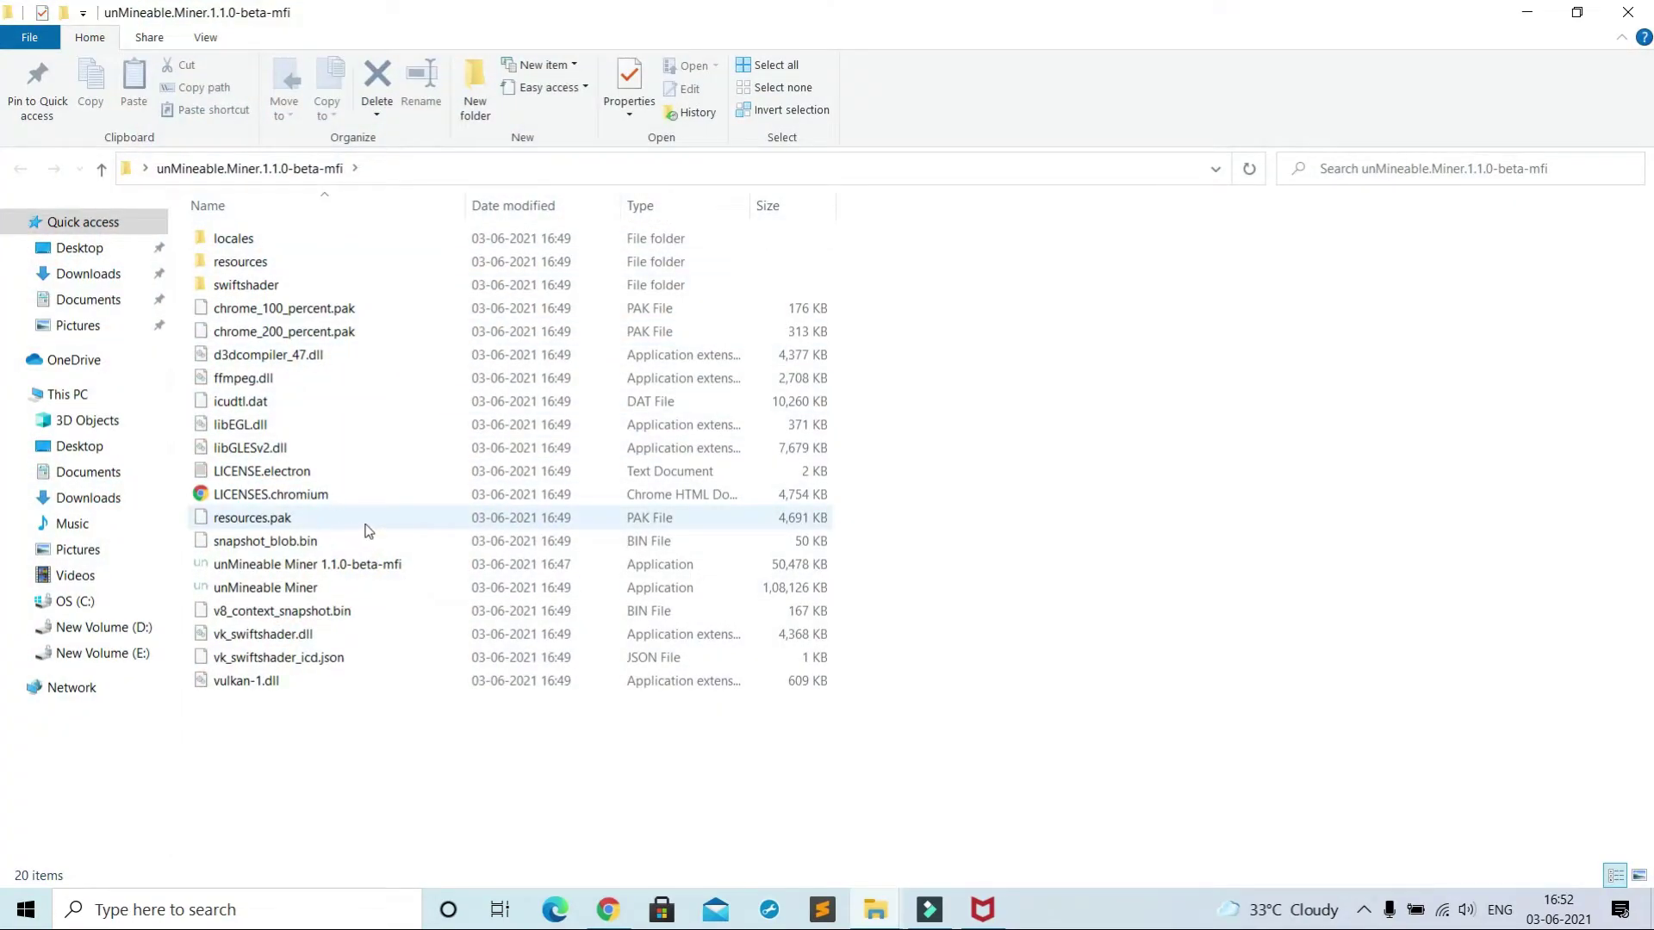
left_click(382, 588)
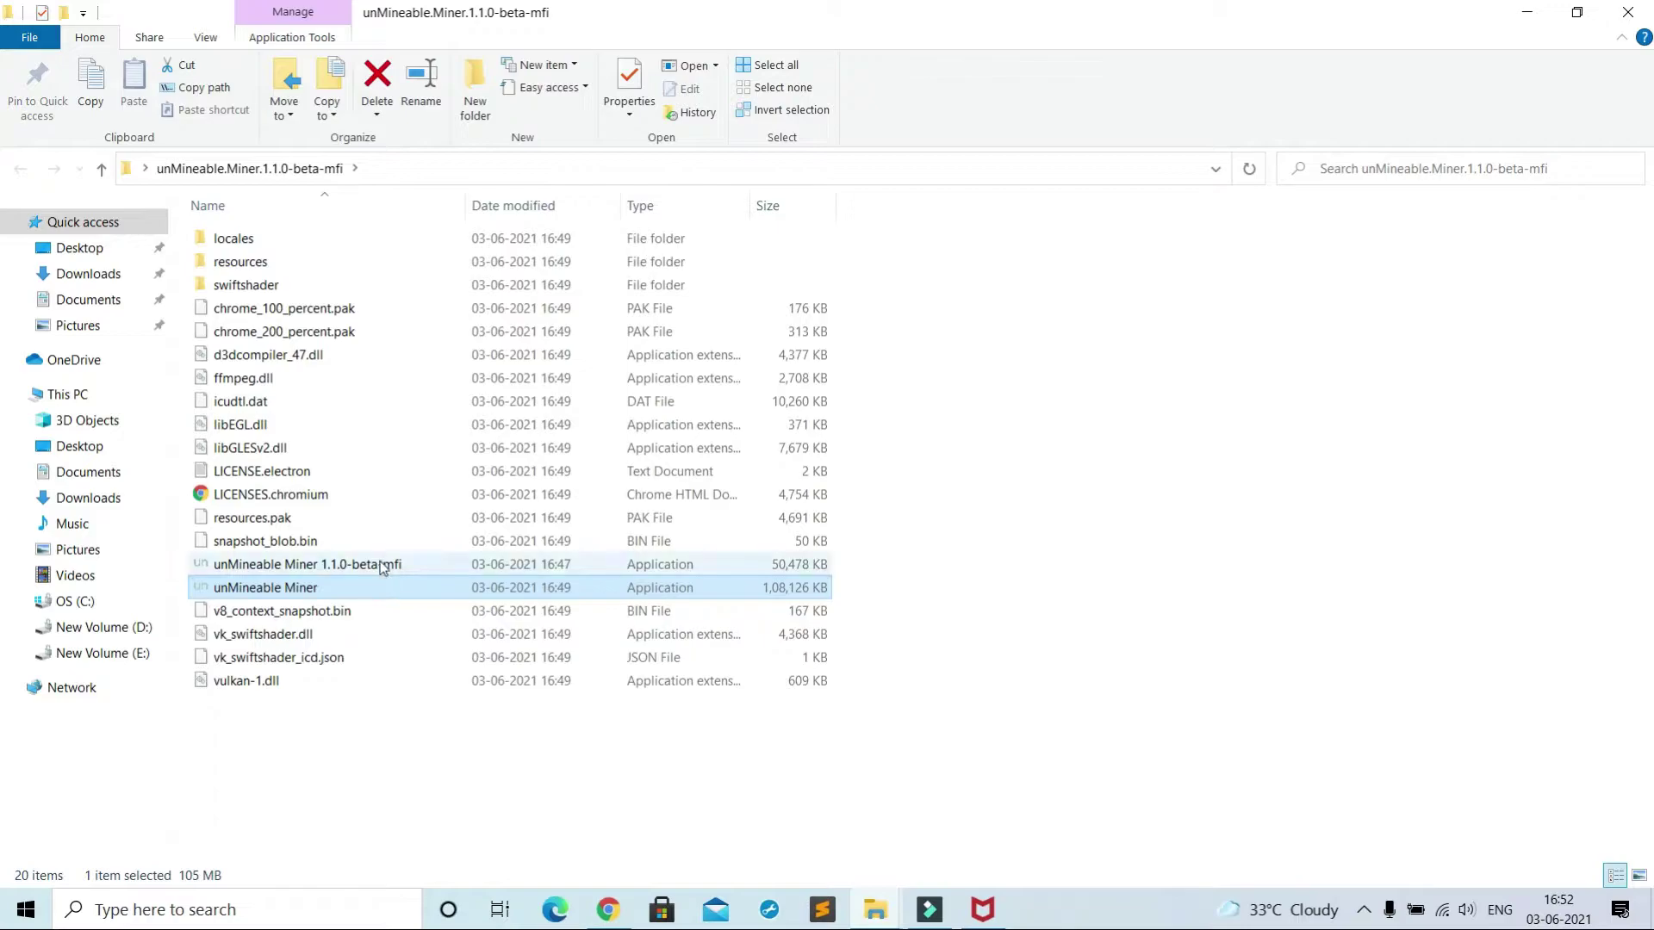
left_click(381, 565)
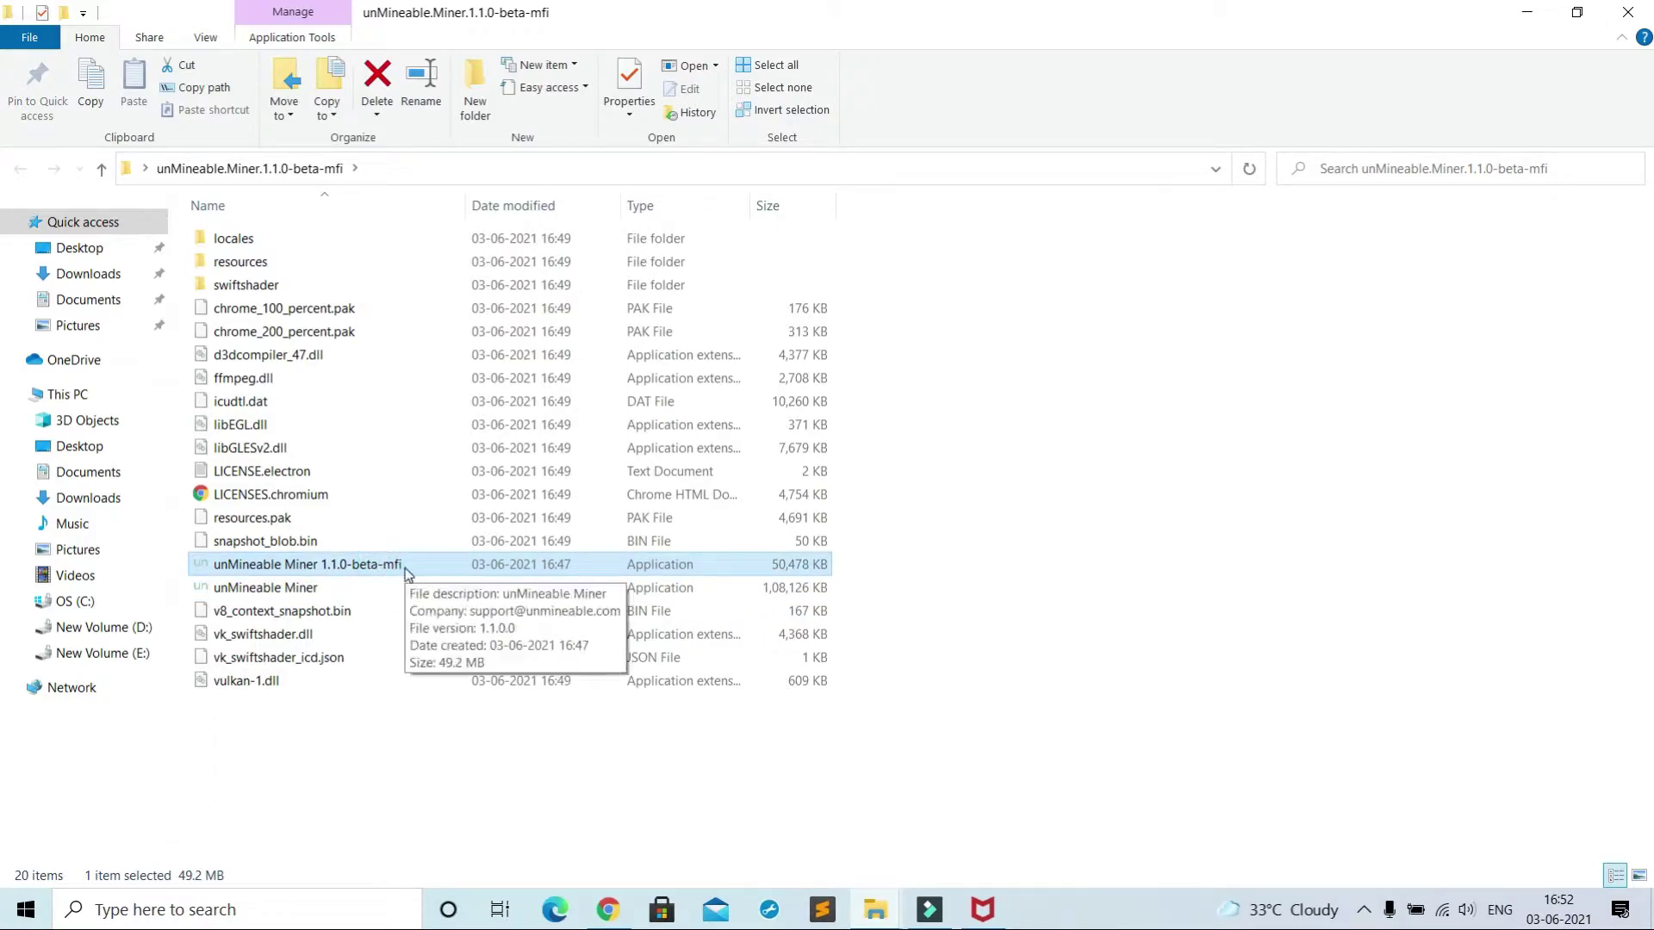
double_click(405, 570)
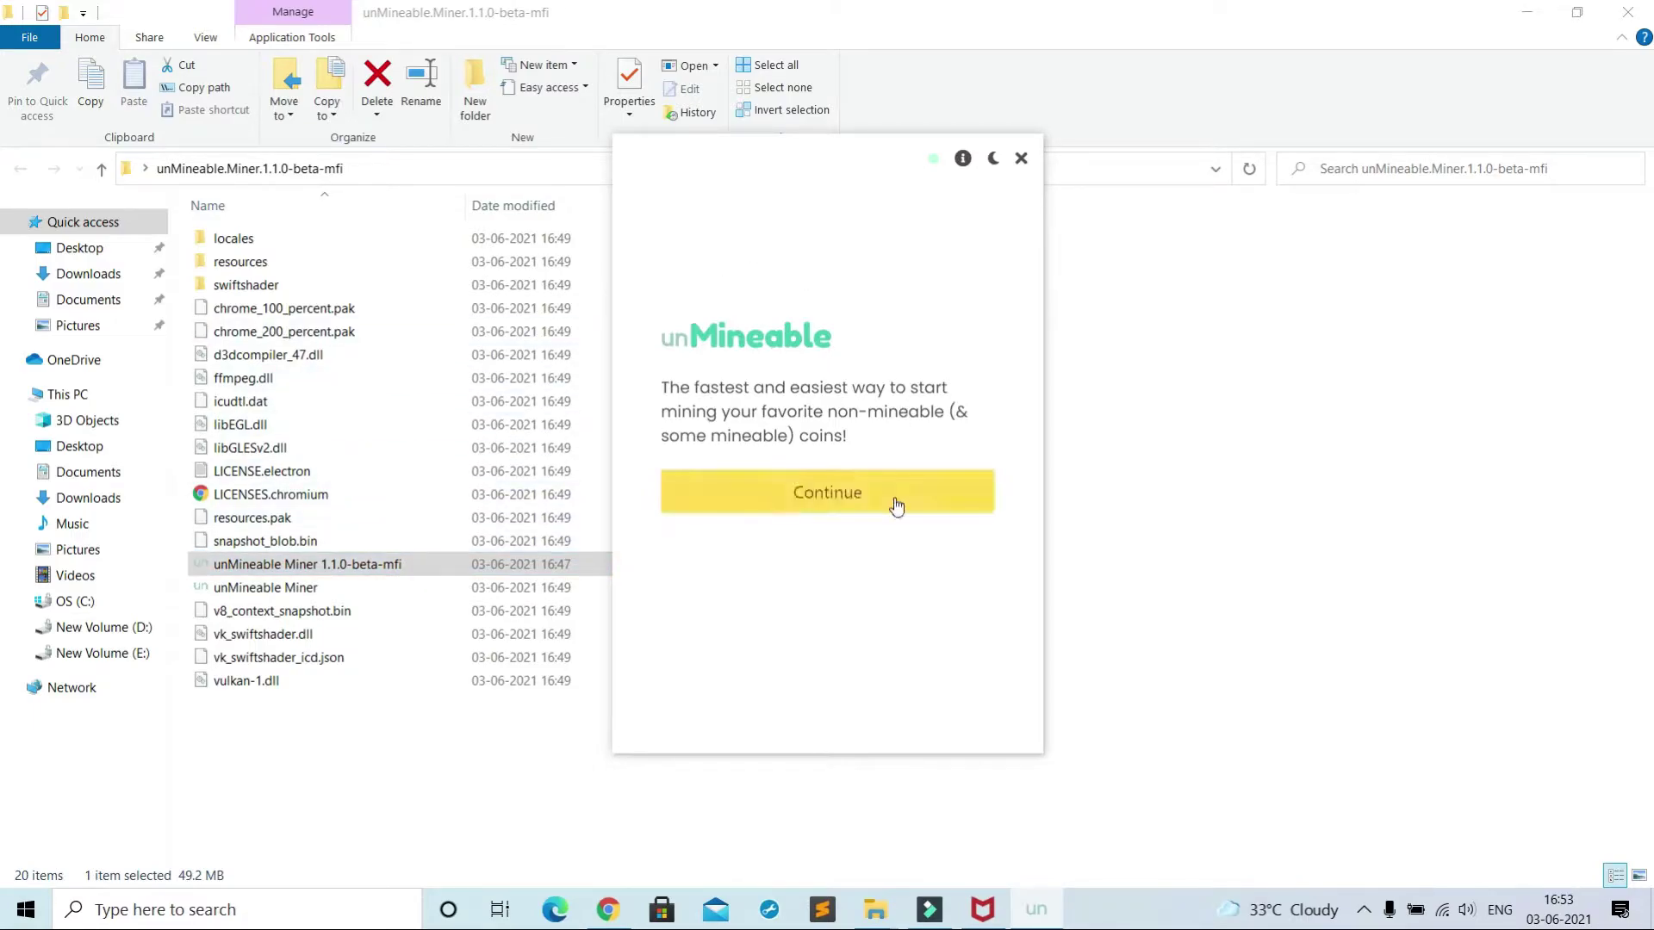
Step: Keep GPU as the mining hardware and start mining Dogecoin again
left_click(896, 507)
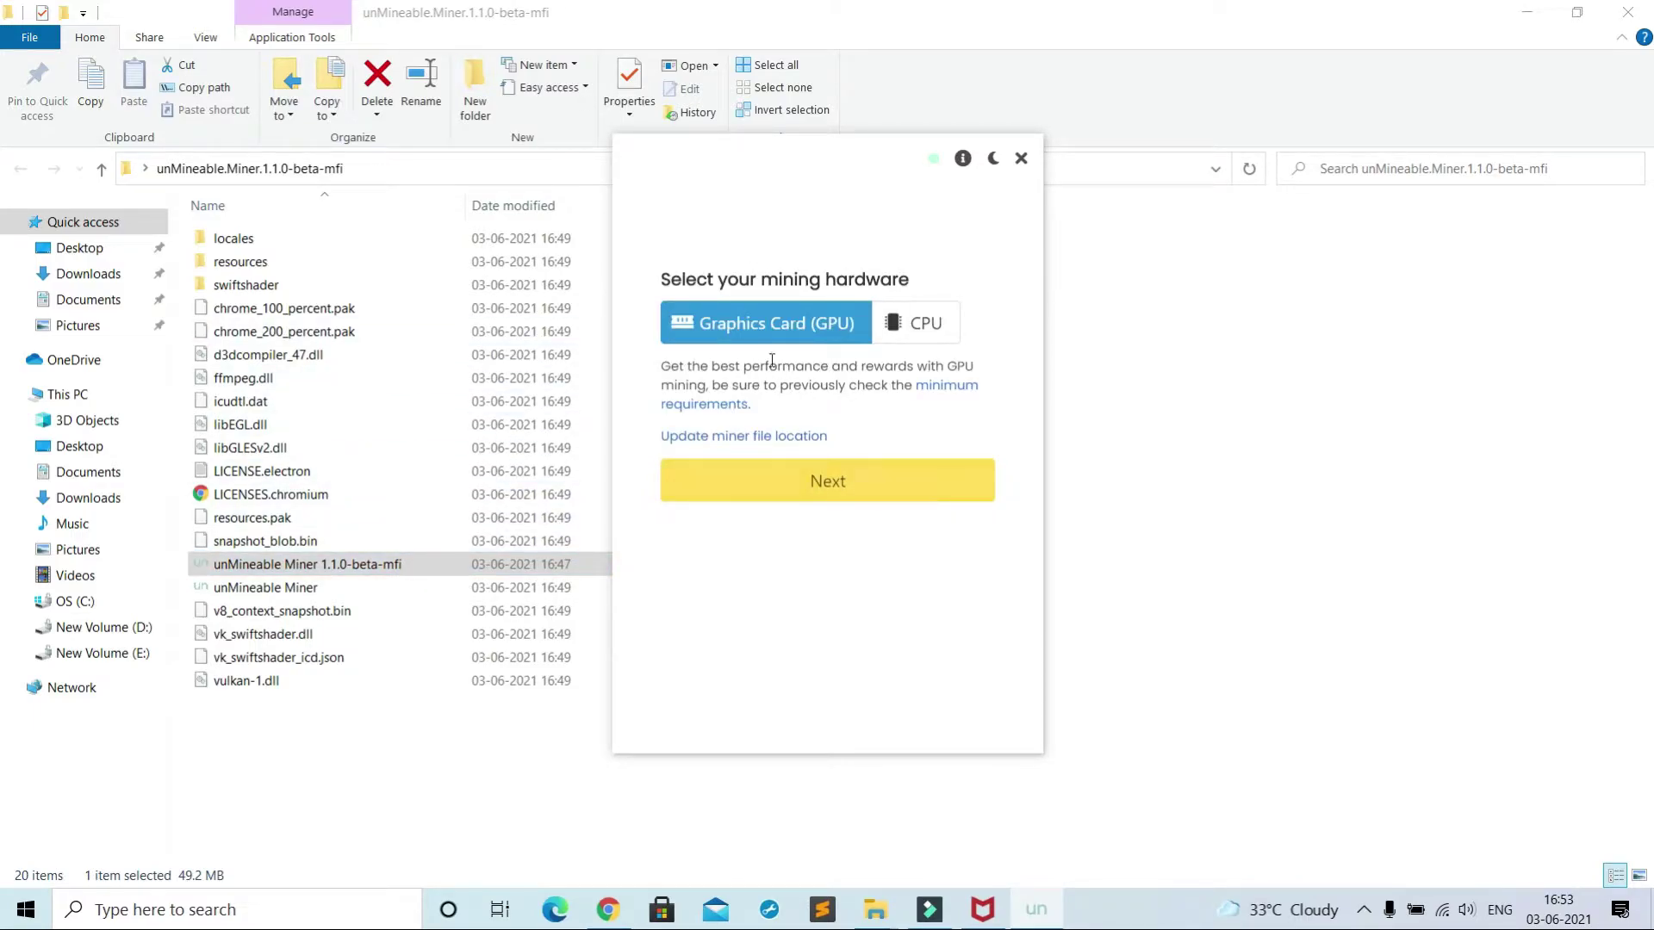
left_click(843, 482)
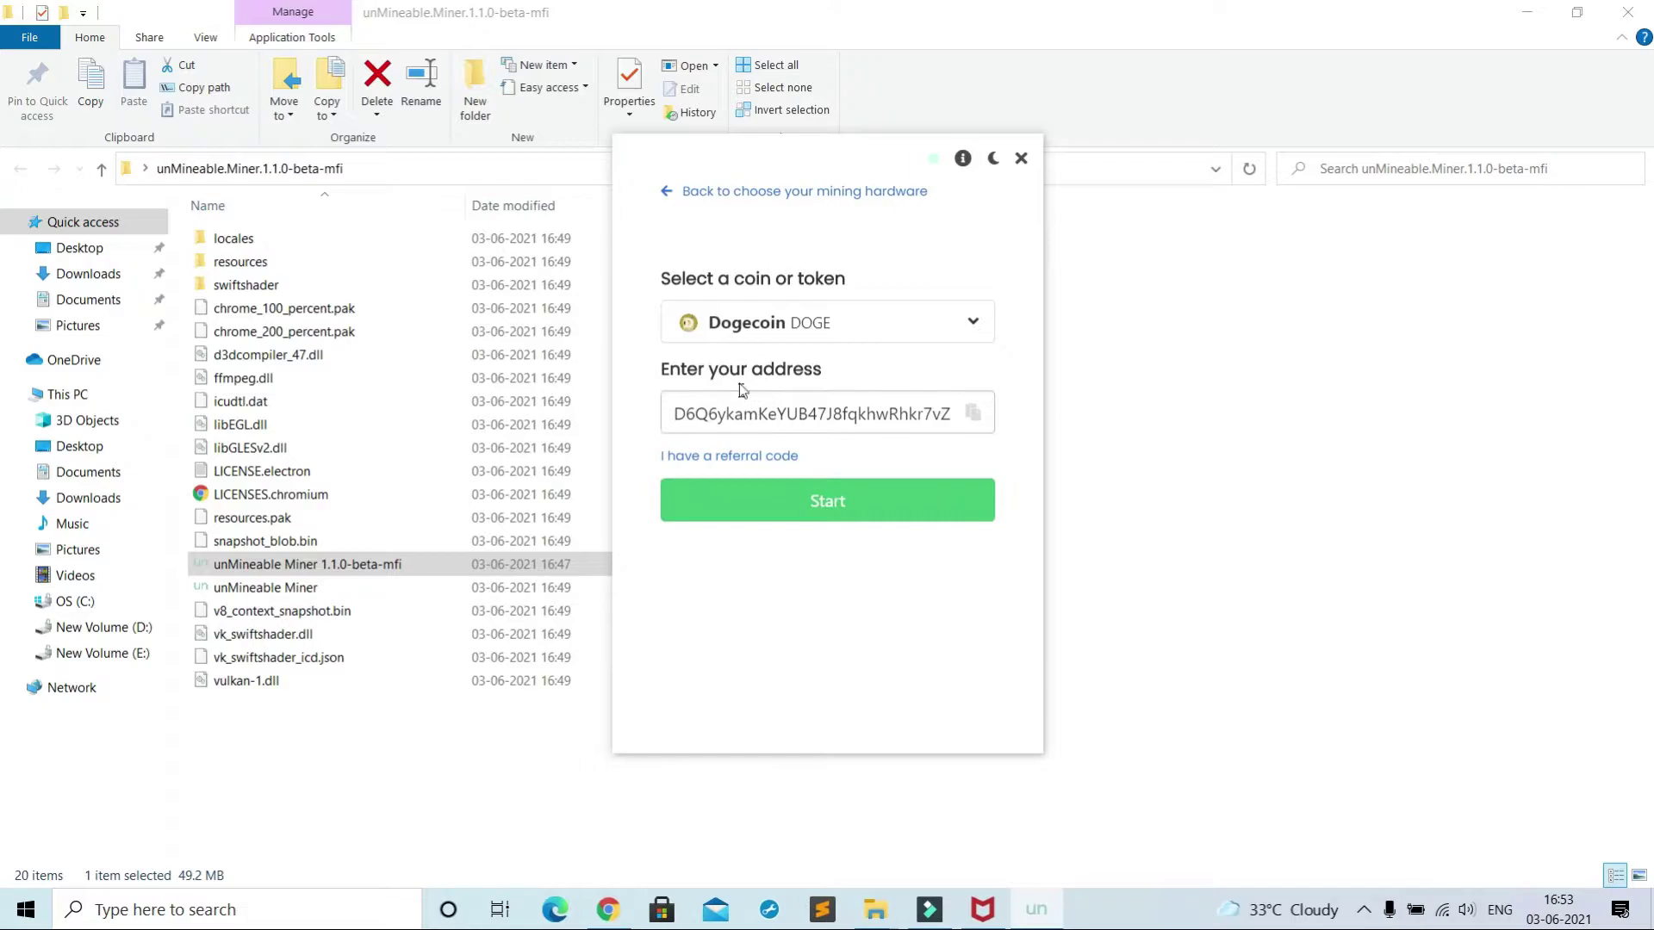
left_click(846, 504)
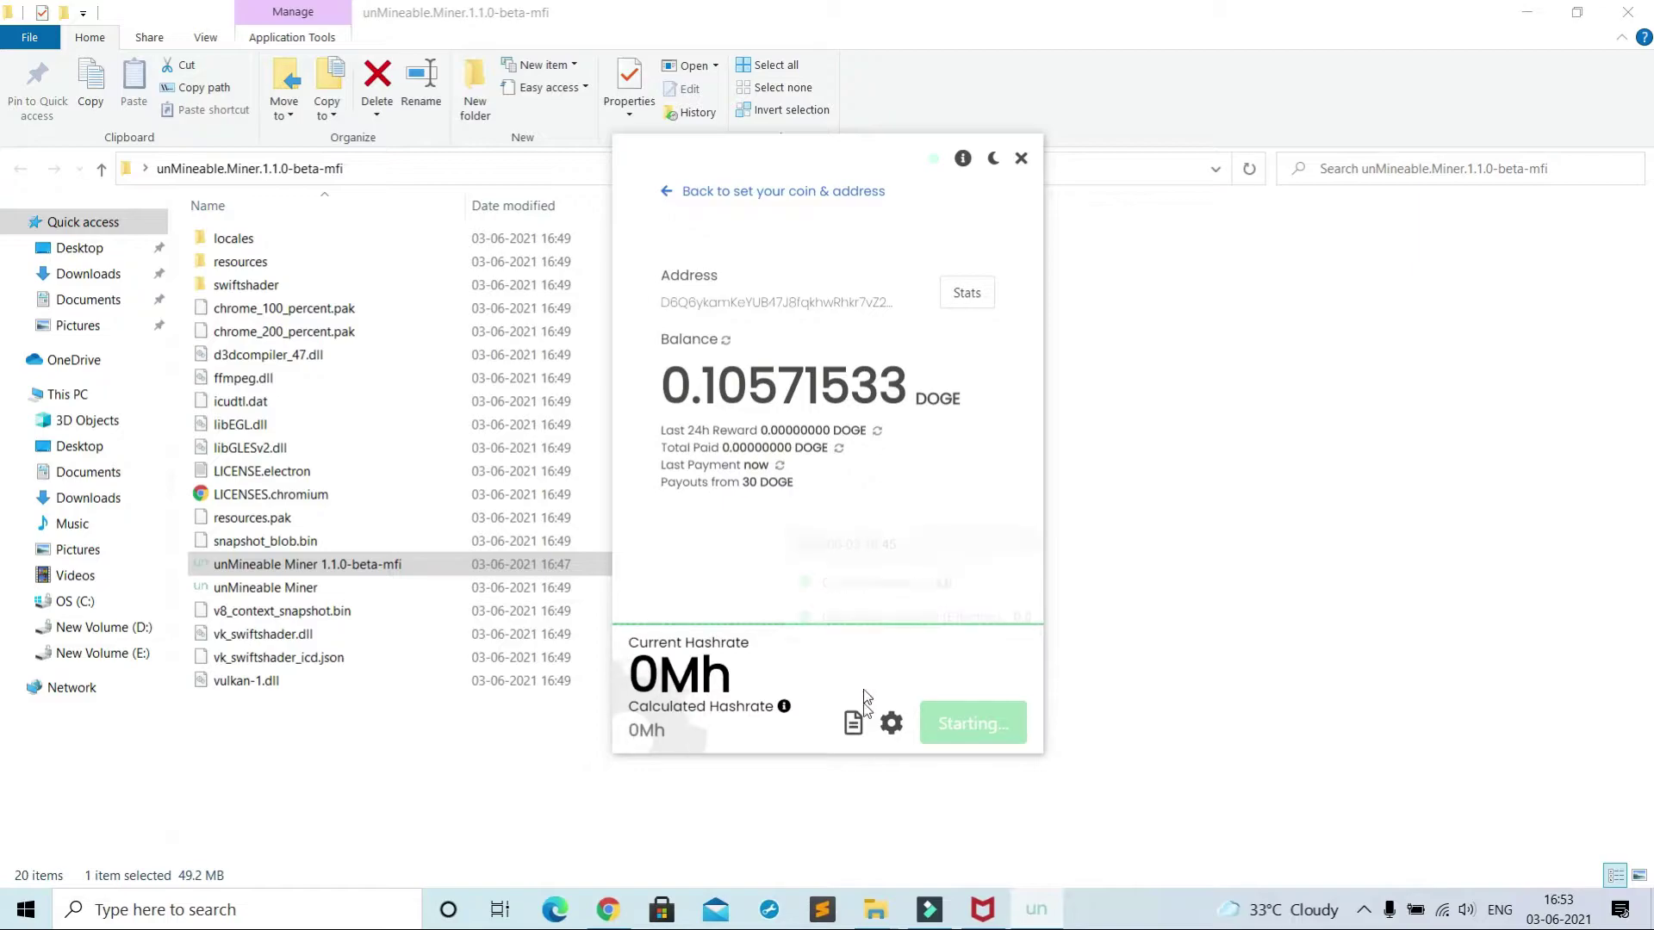
Step: Inspect the mining log's GPU1 line naming the graphics card, then close the log
left_click(851, 724)
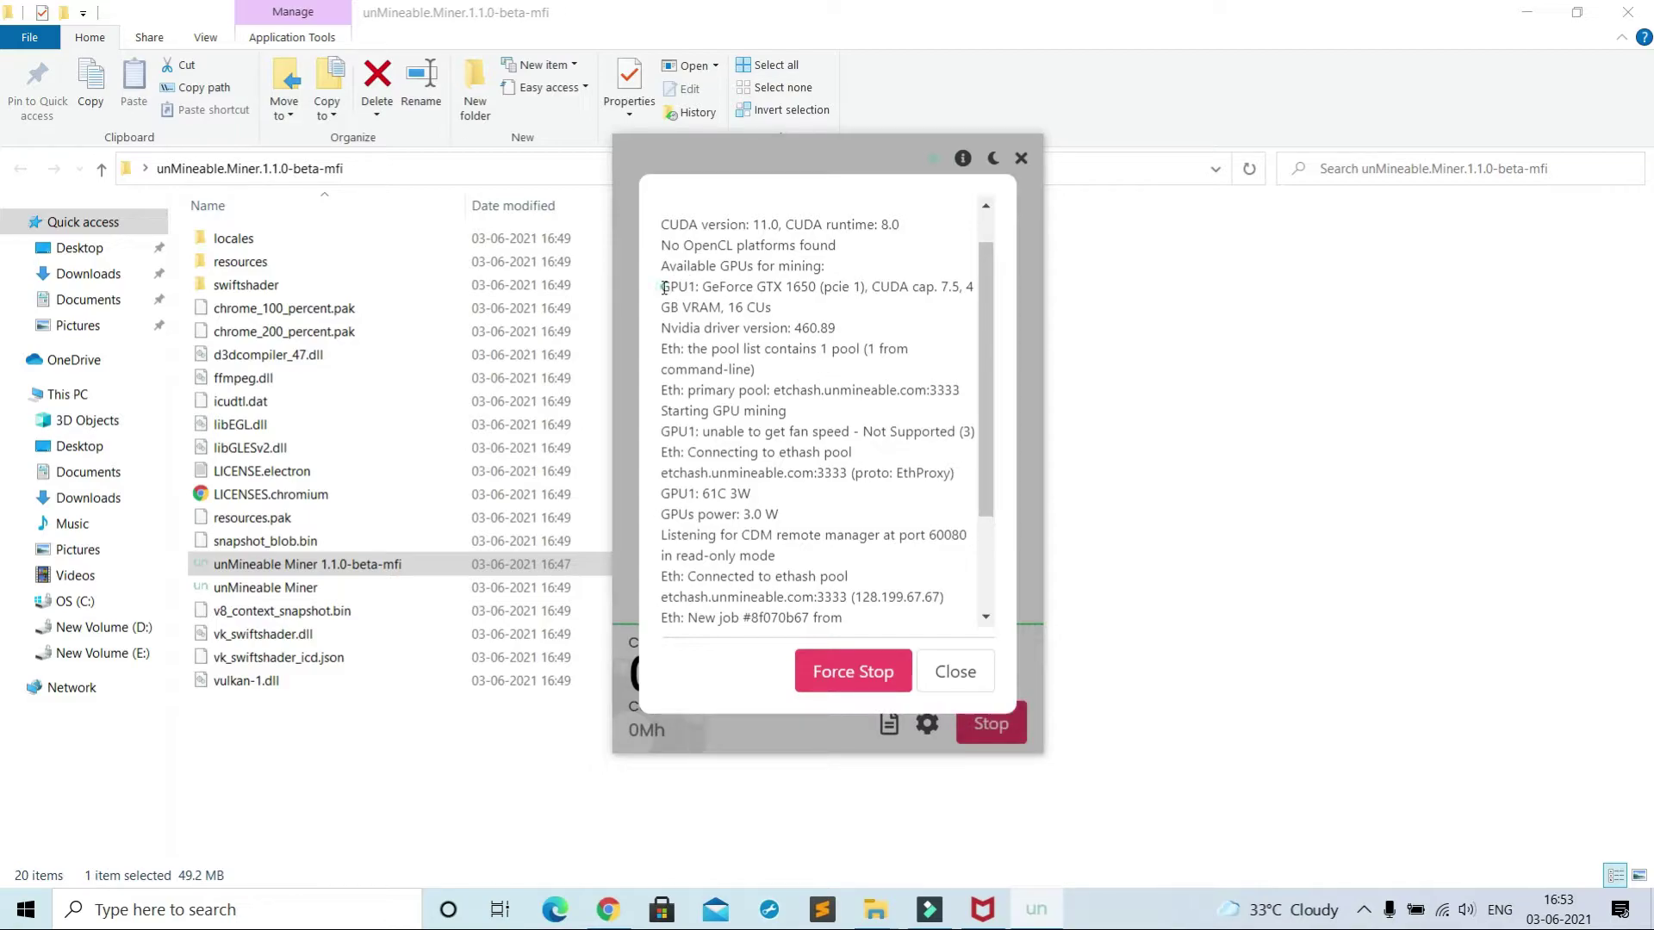
left_click_drag(658, 287, 821, 287)
scroll(801, 371, "down", 10)
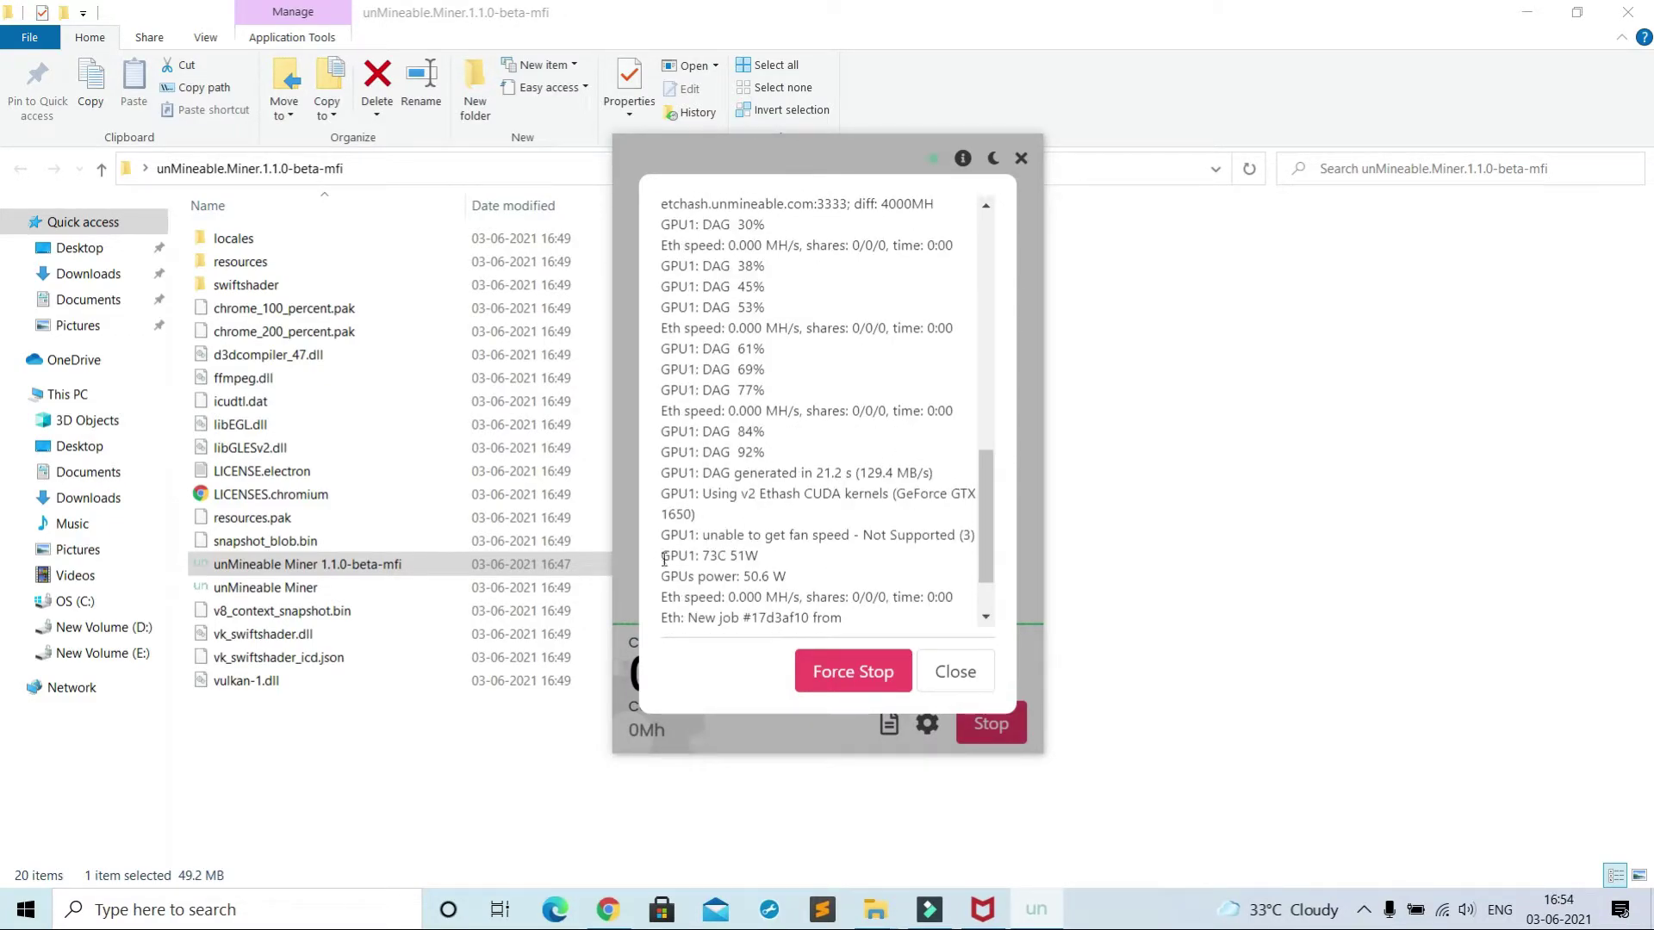
left_click(665, 559)
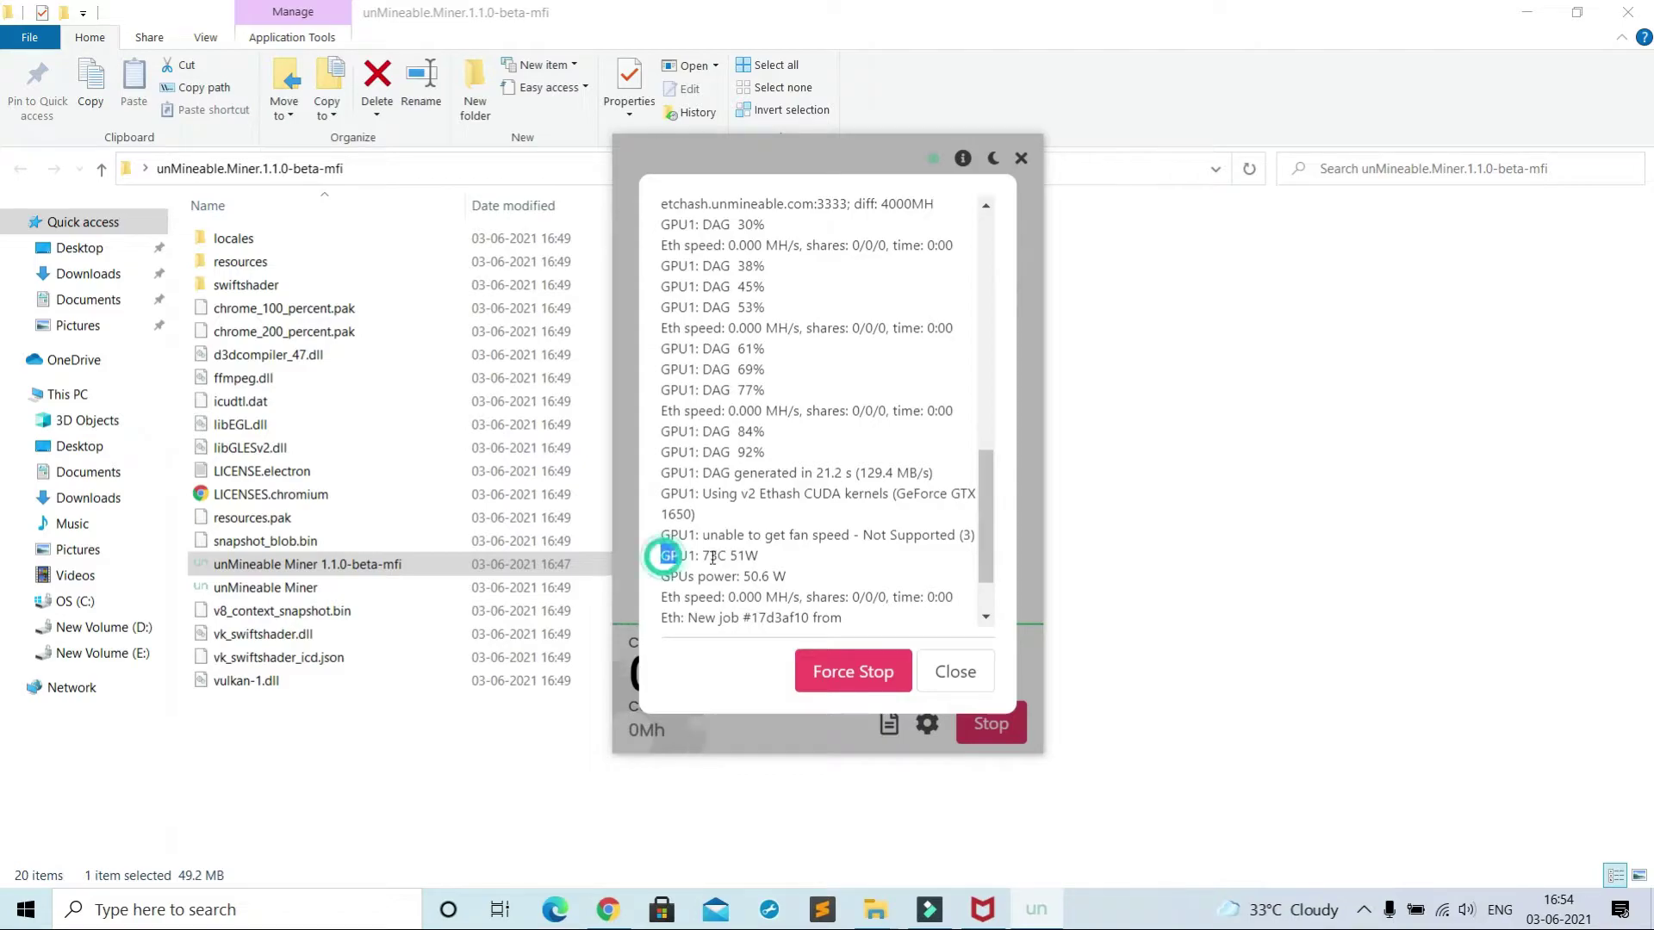
left_click(954, 671)
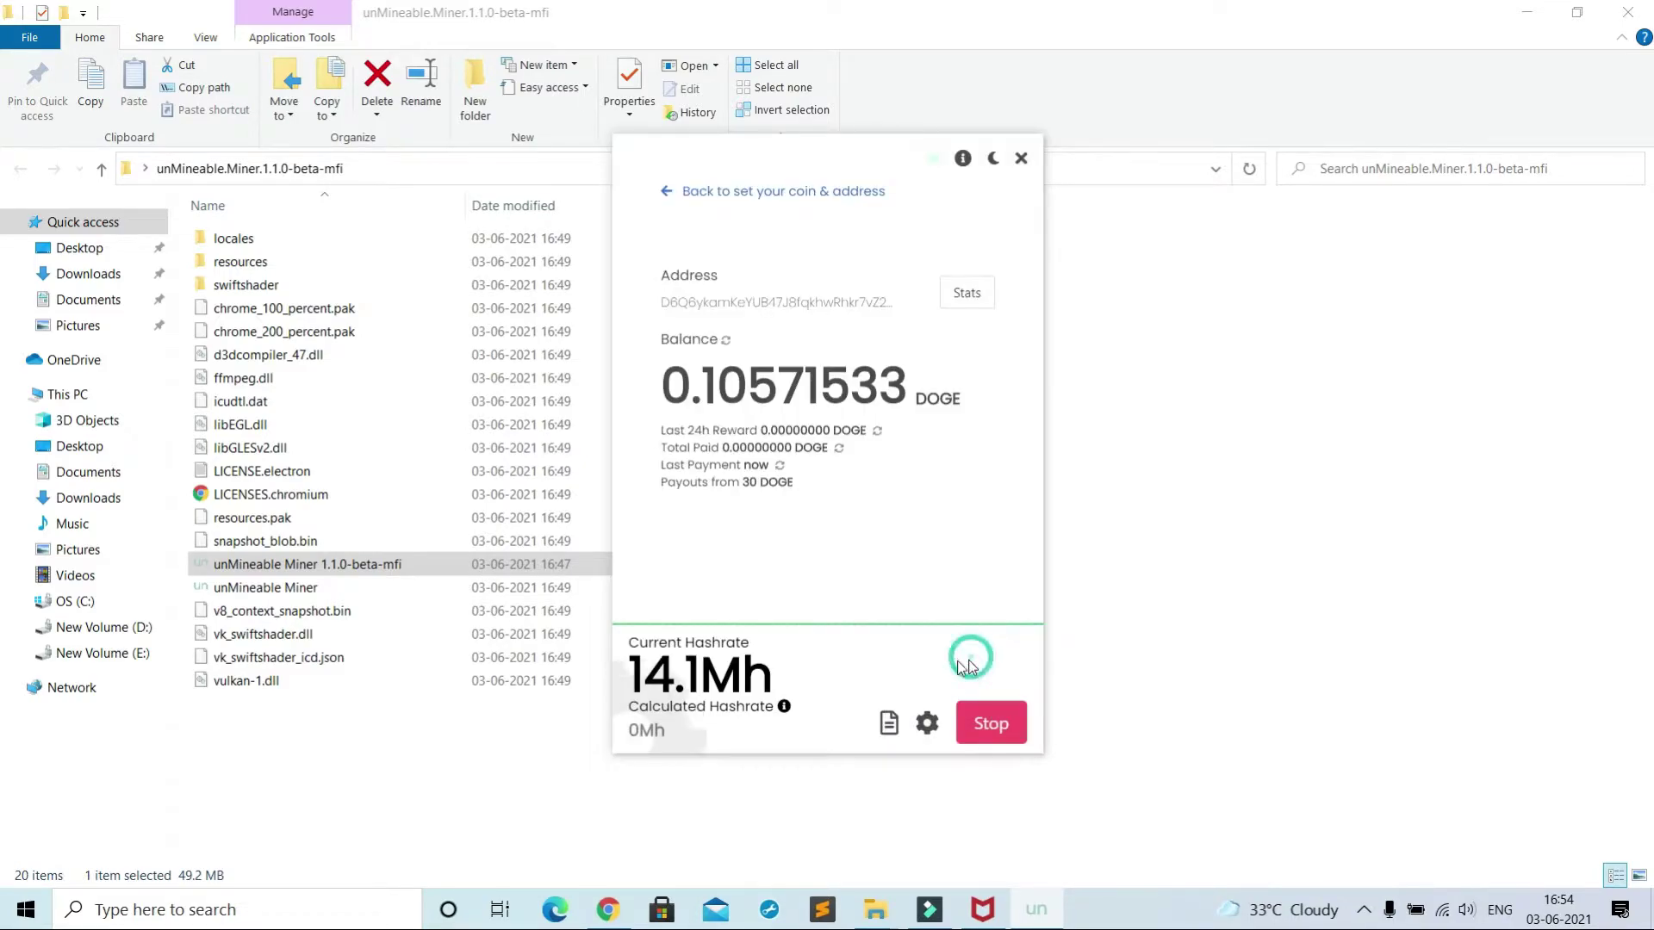
Step: Set mining intensity to High and save and restart the miner
left_click(923, 726)
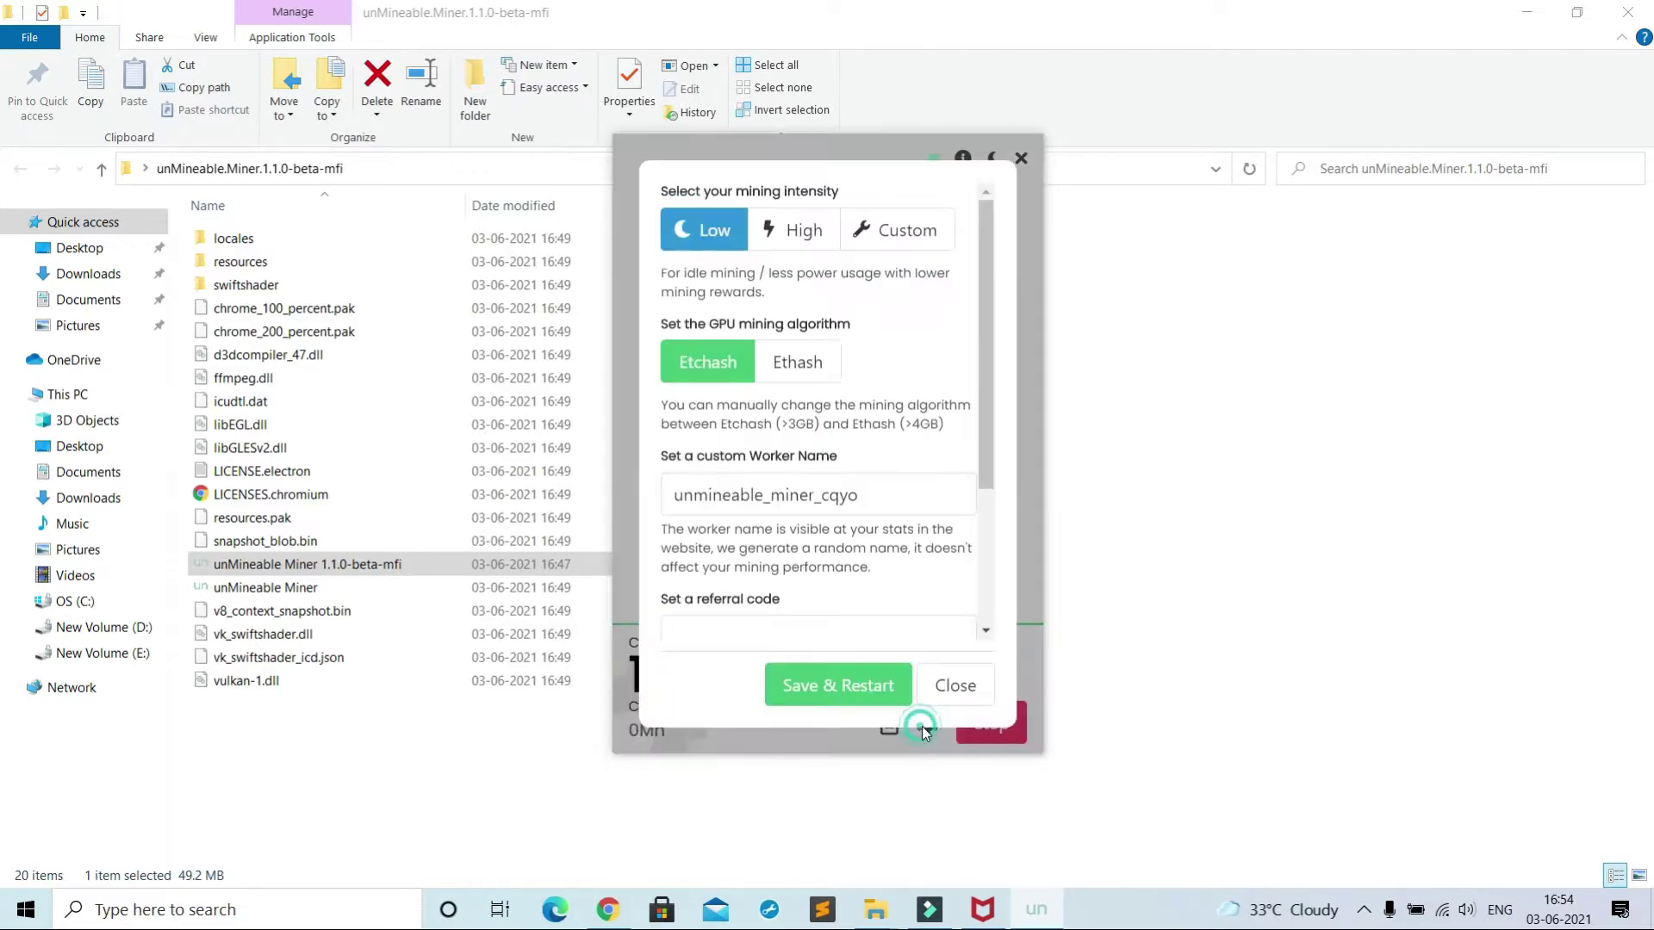
left_click(794, 228)
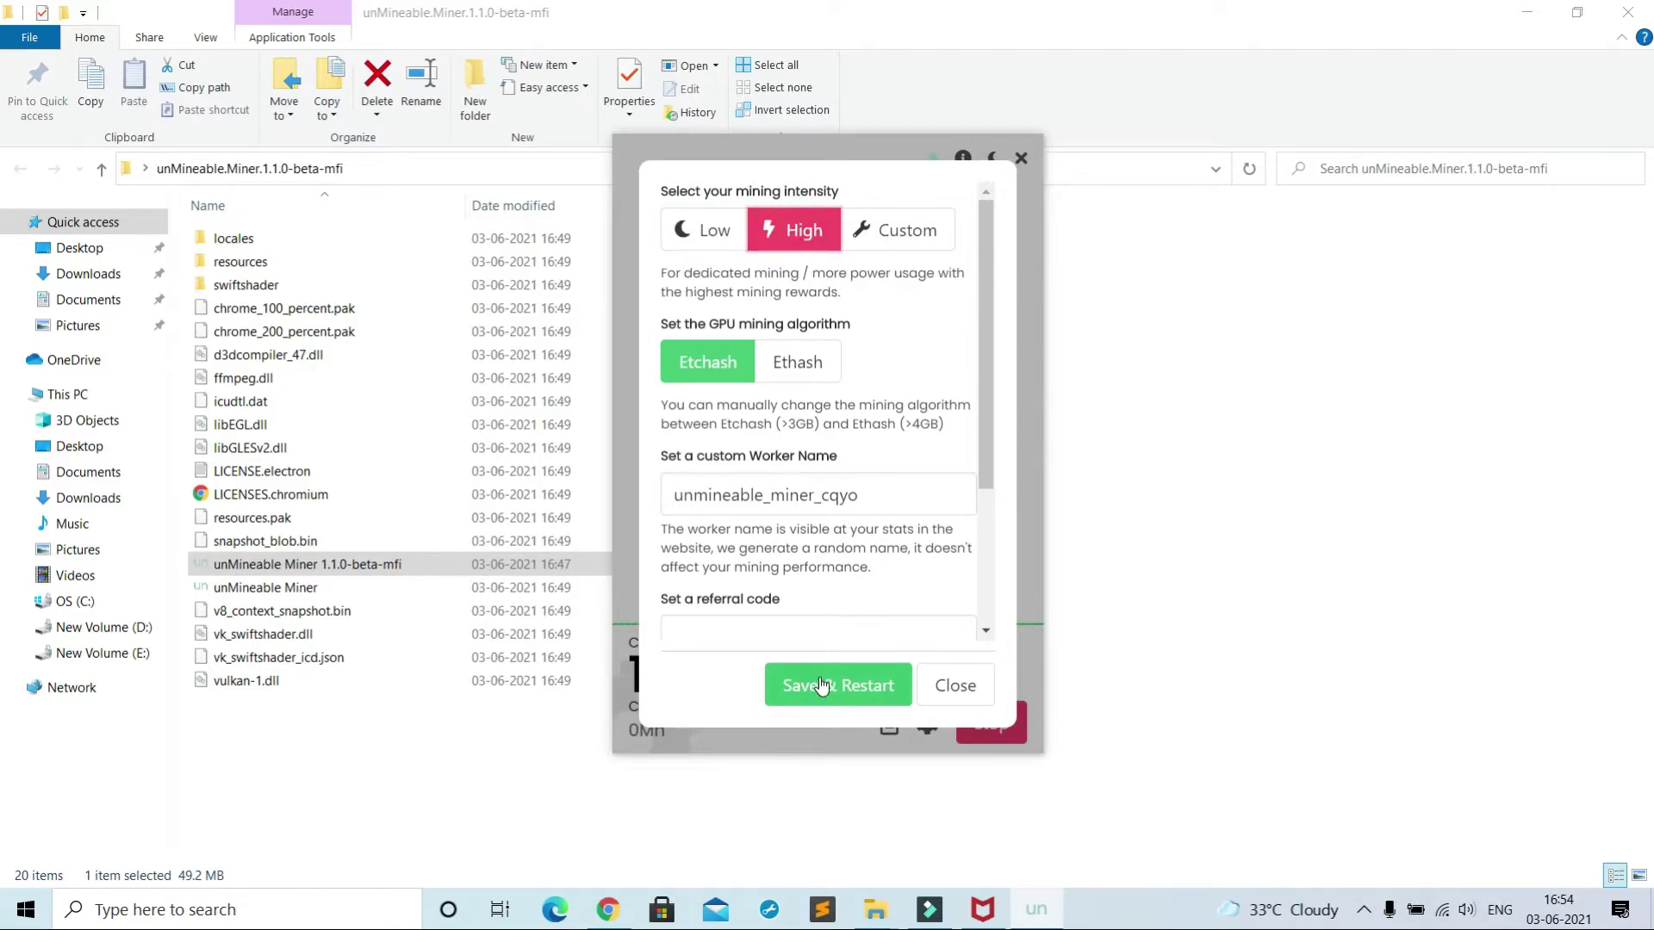
left_click(973, 687)
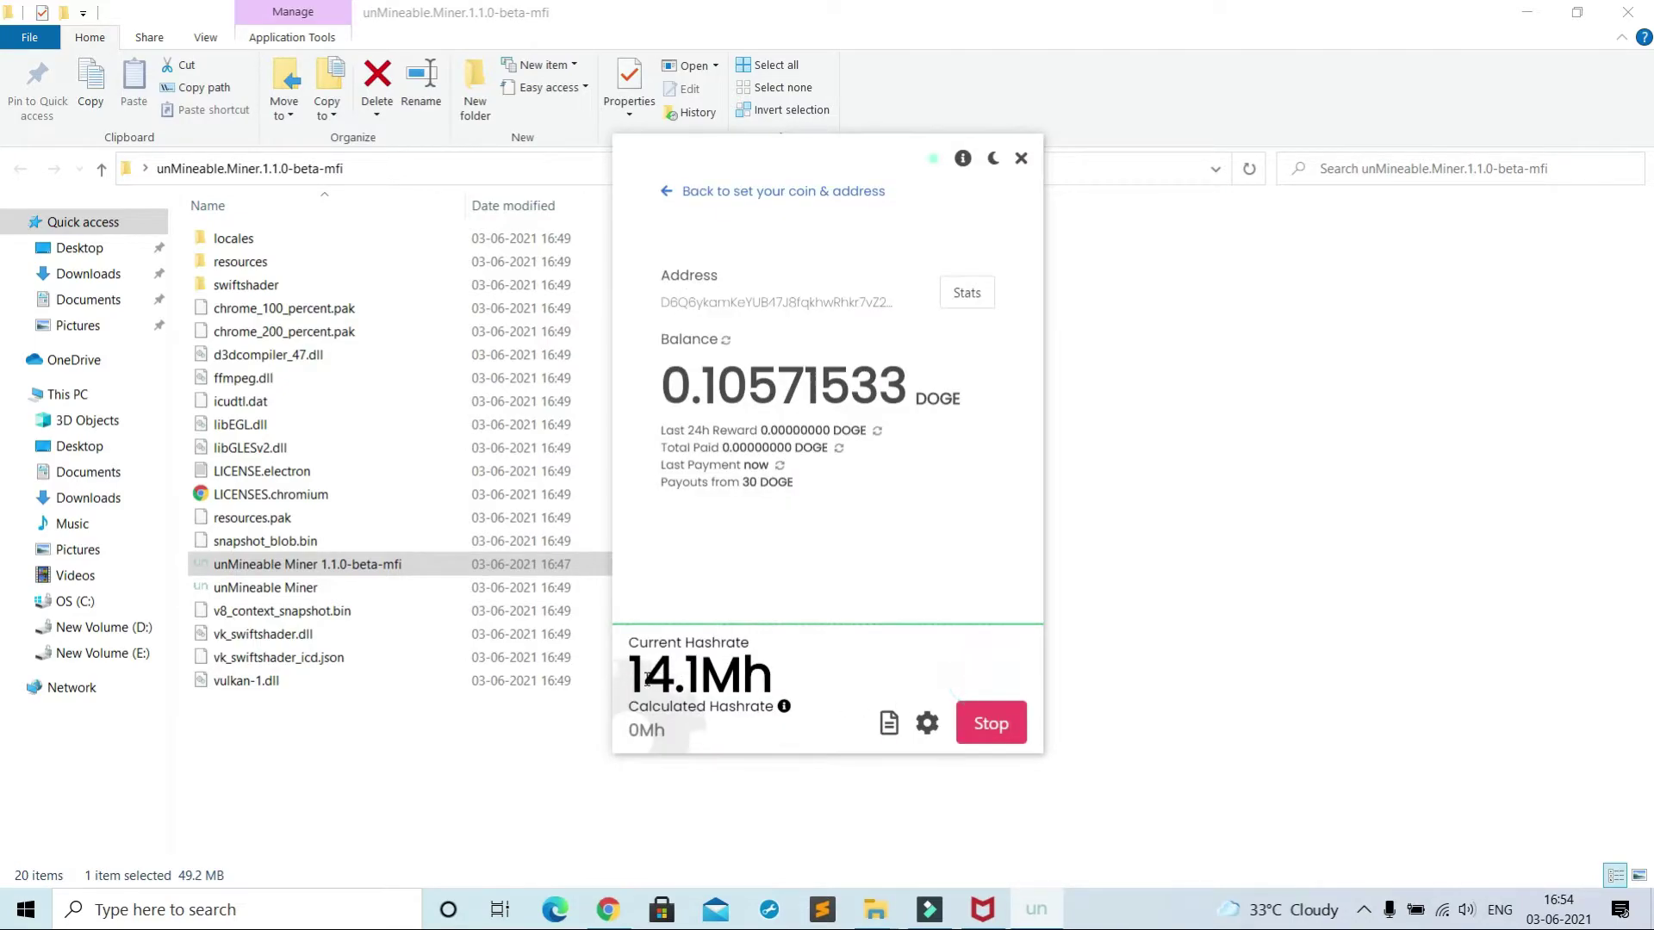
Step: Switch the mining hardware to CPU, restart Dogecoin mining, and check the empty log
left_click(977, 724)
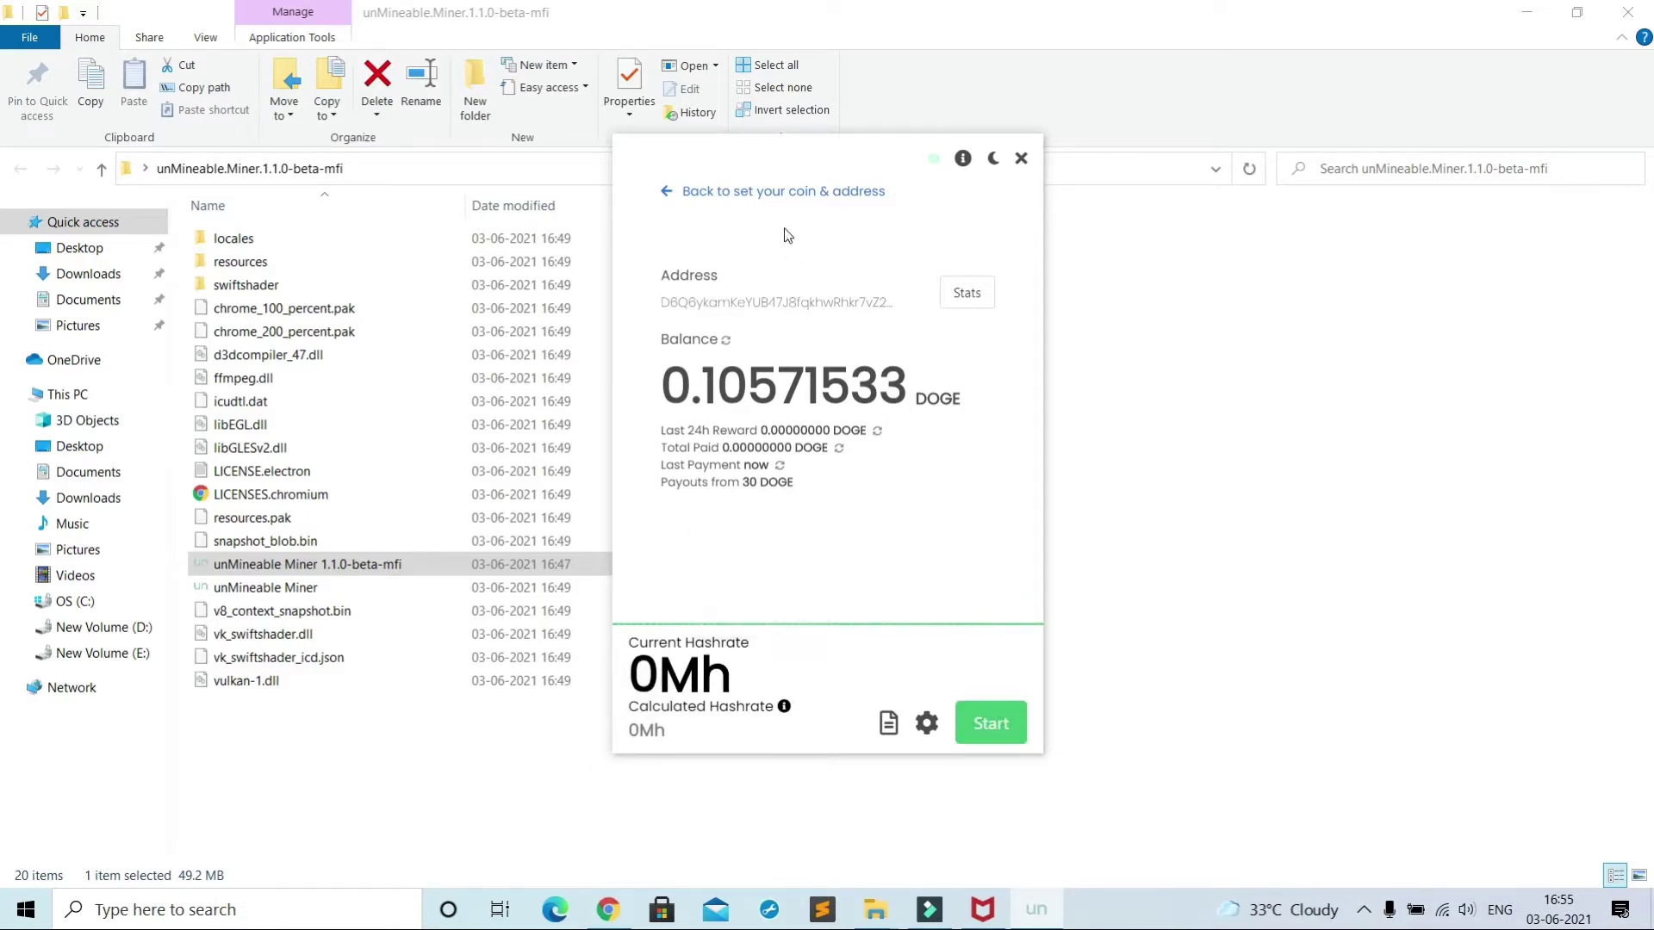
left_click(665, 192)
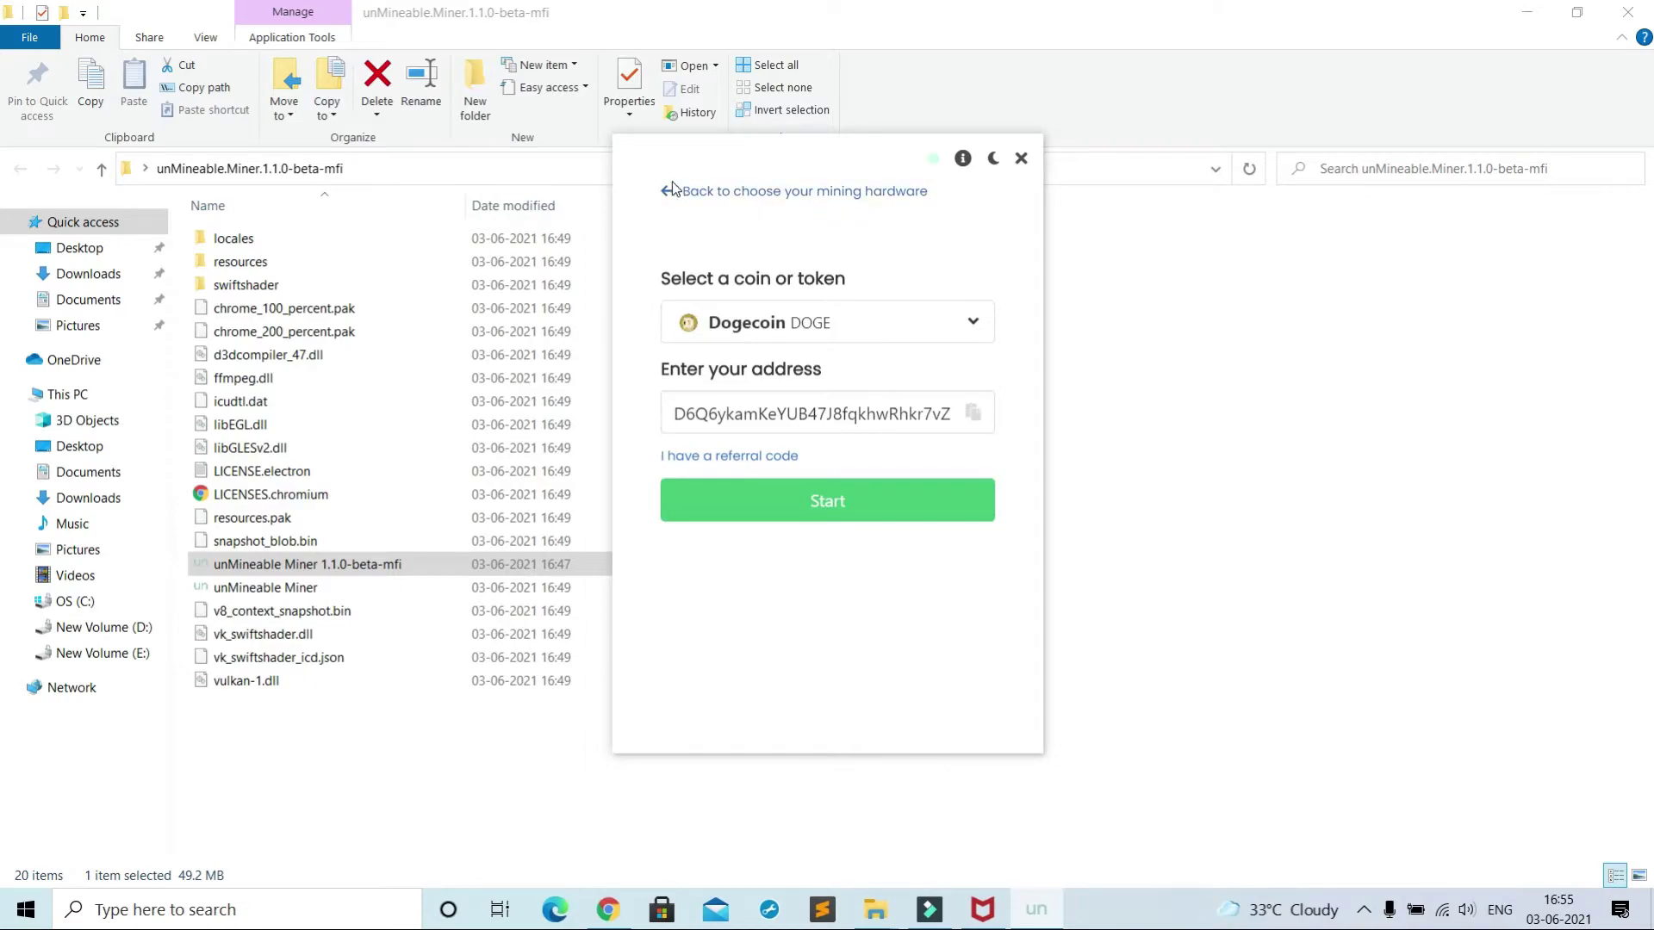
left_click(672, 190)
left_click(920, 323)
left_click(896, 479)
left_click(890, 500)
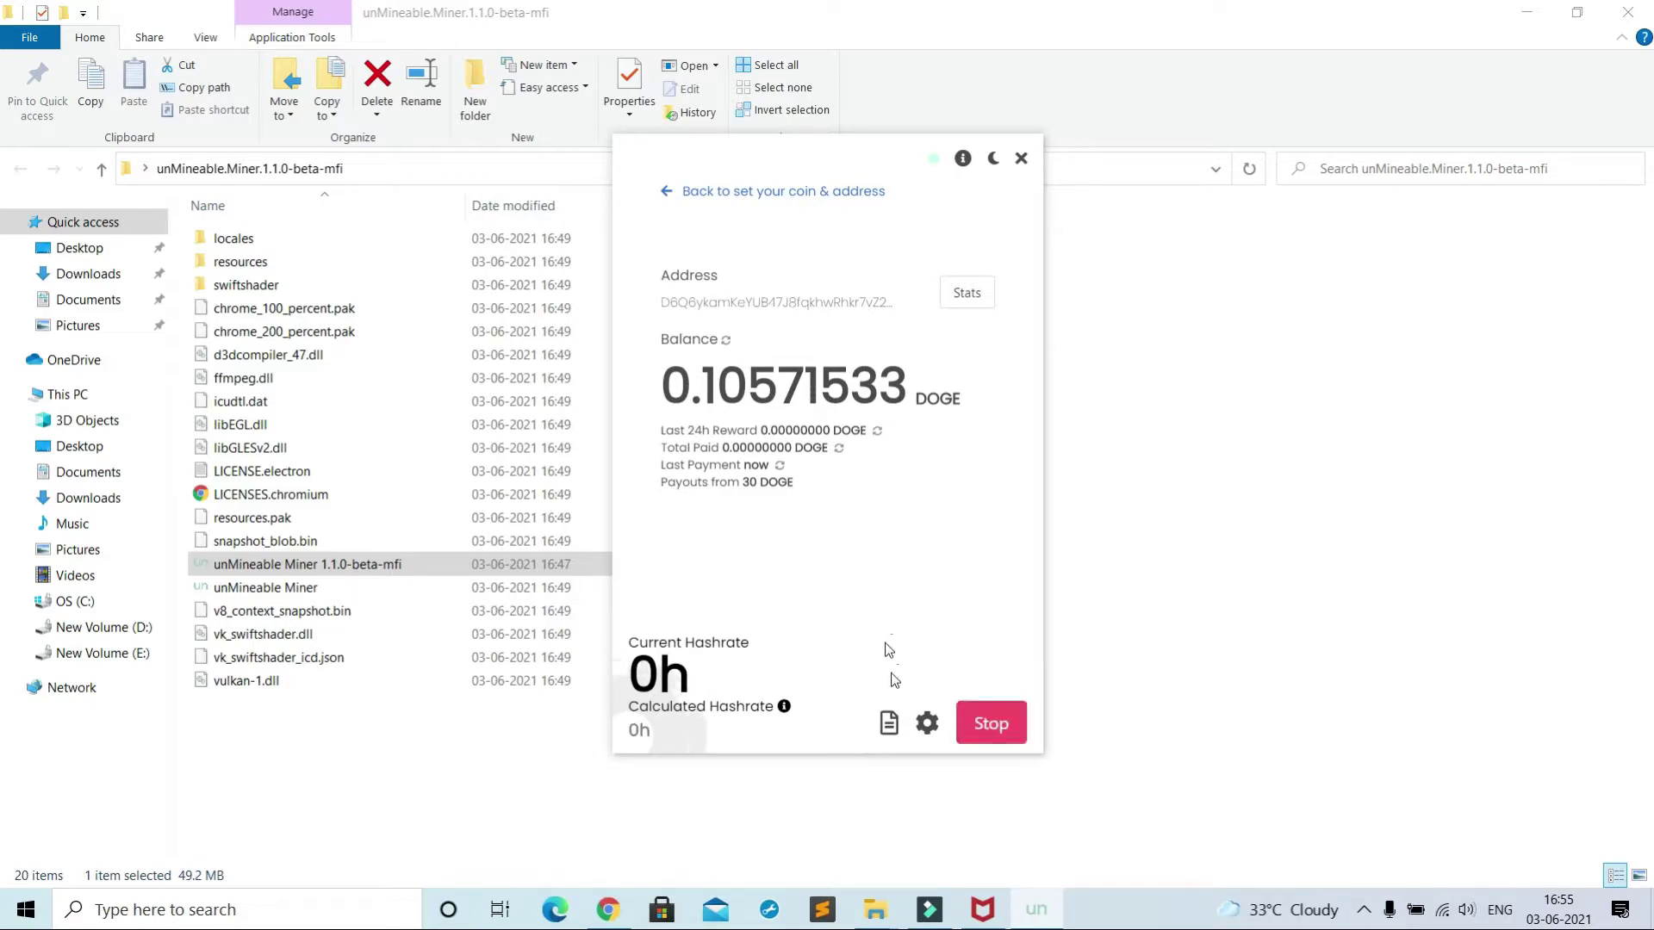
left_click(894, 724)
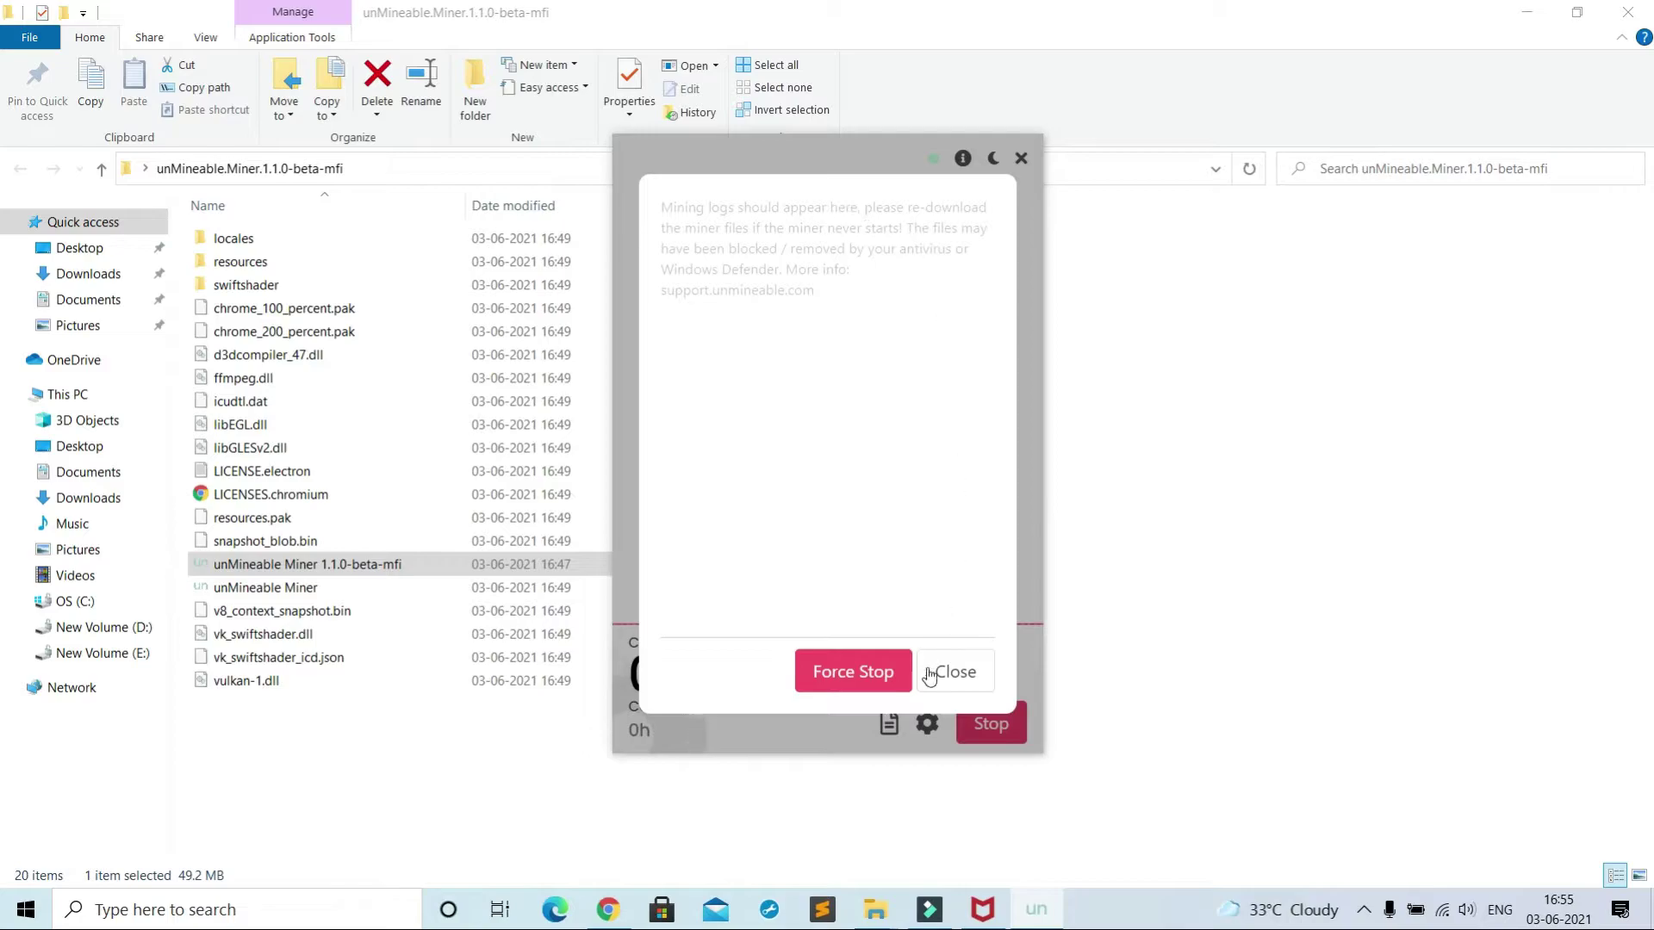
left_click(970, 673)
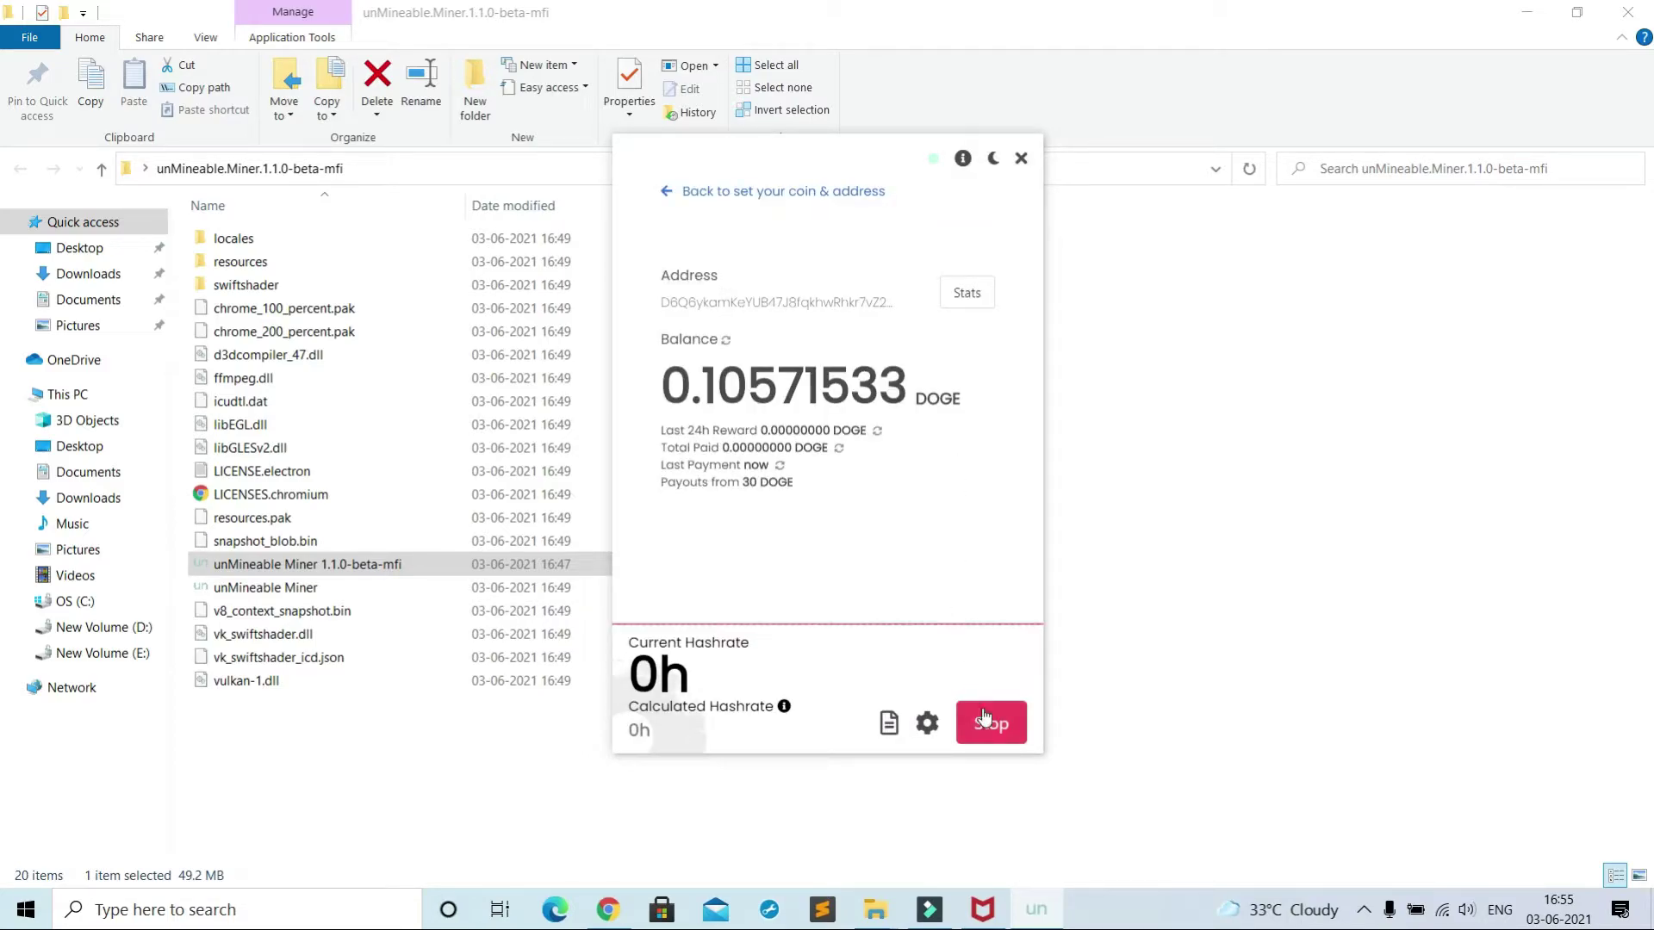
Step: Restore xmrig.exe from McAfee's quarantined items
left_click(982, 908)
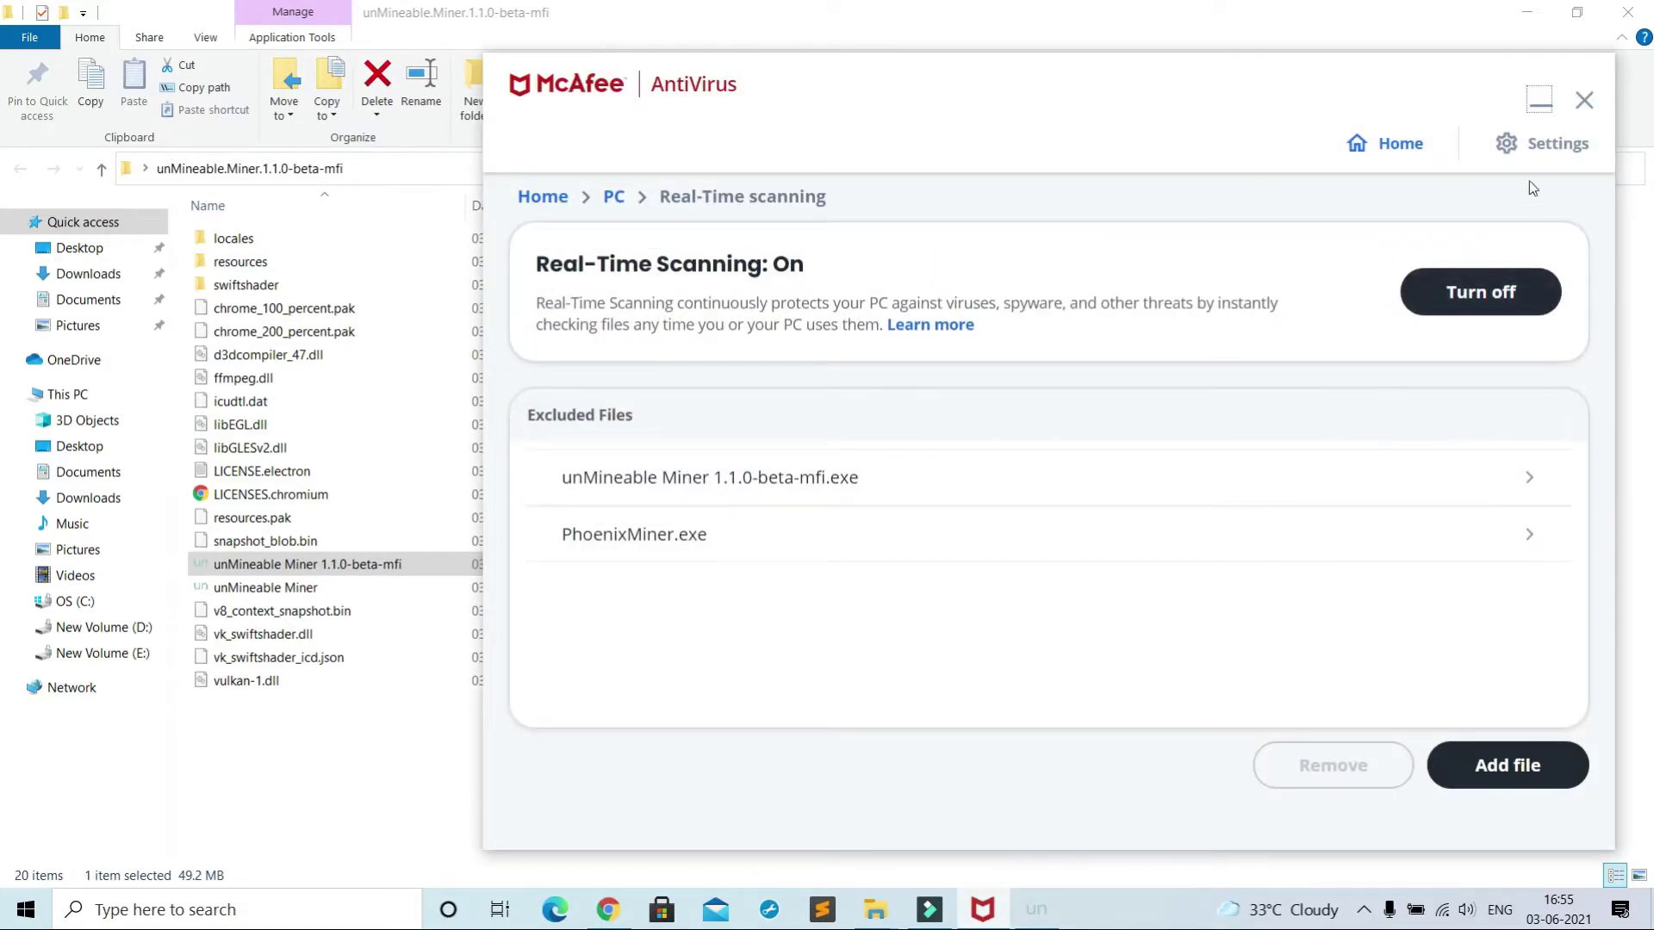
left_click(1551, 145)
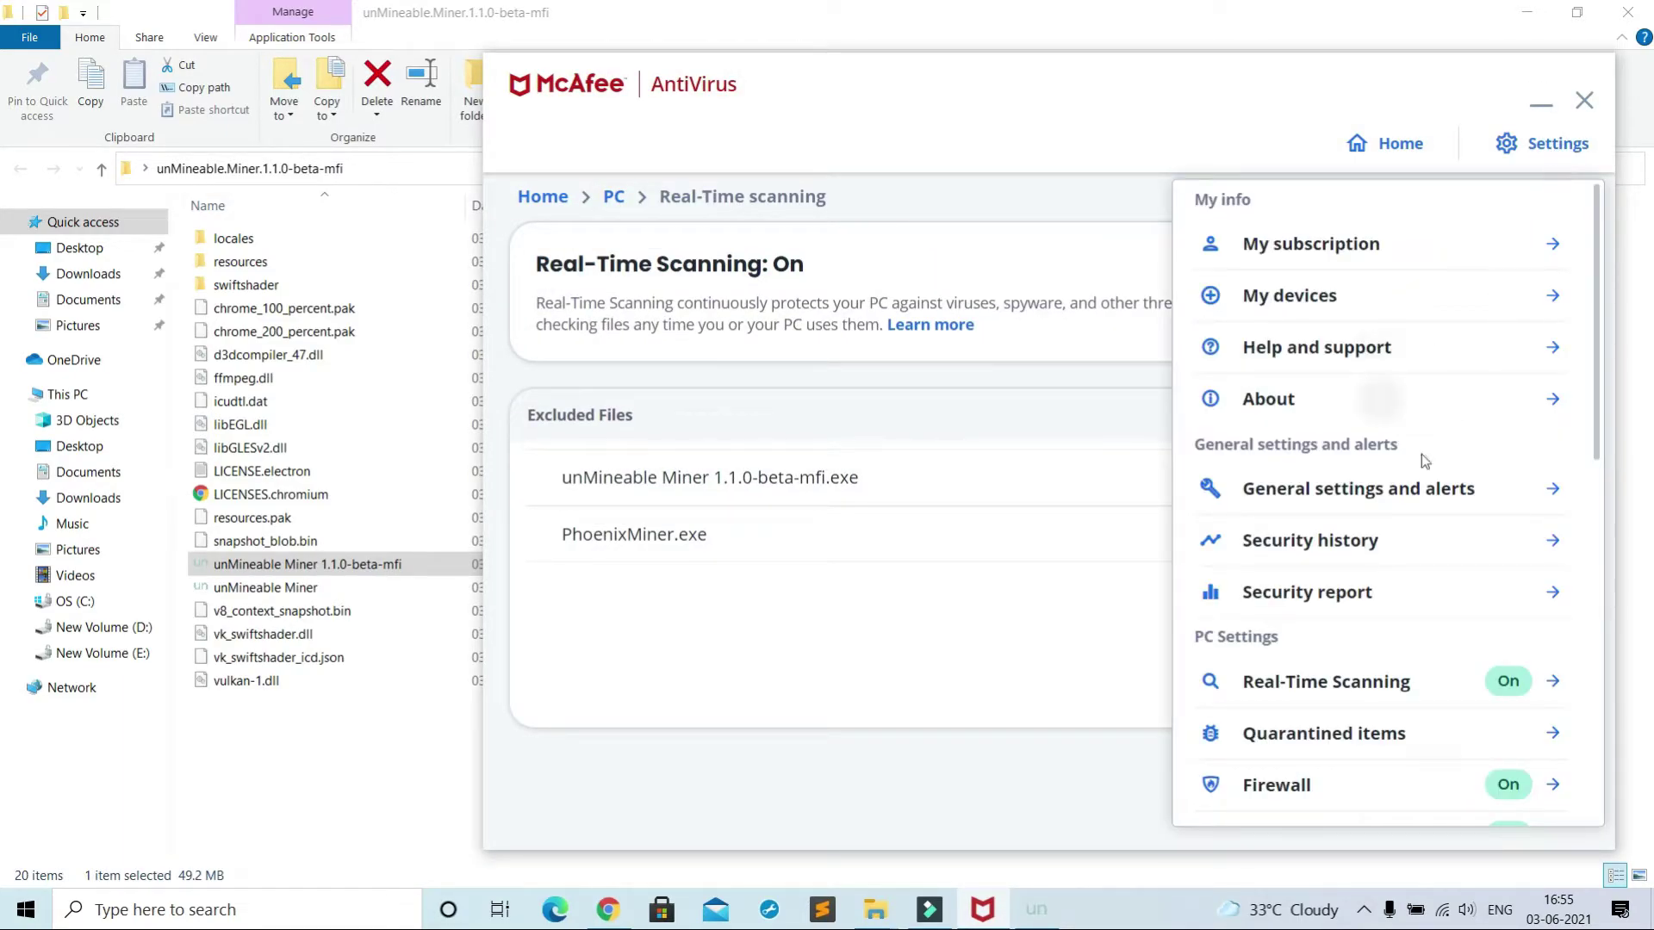
left_click(1339, 729)
left_click(1017, 524)
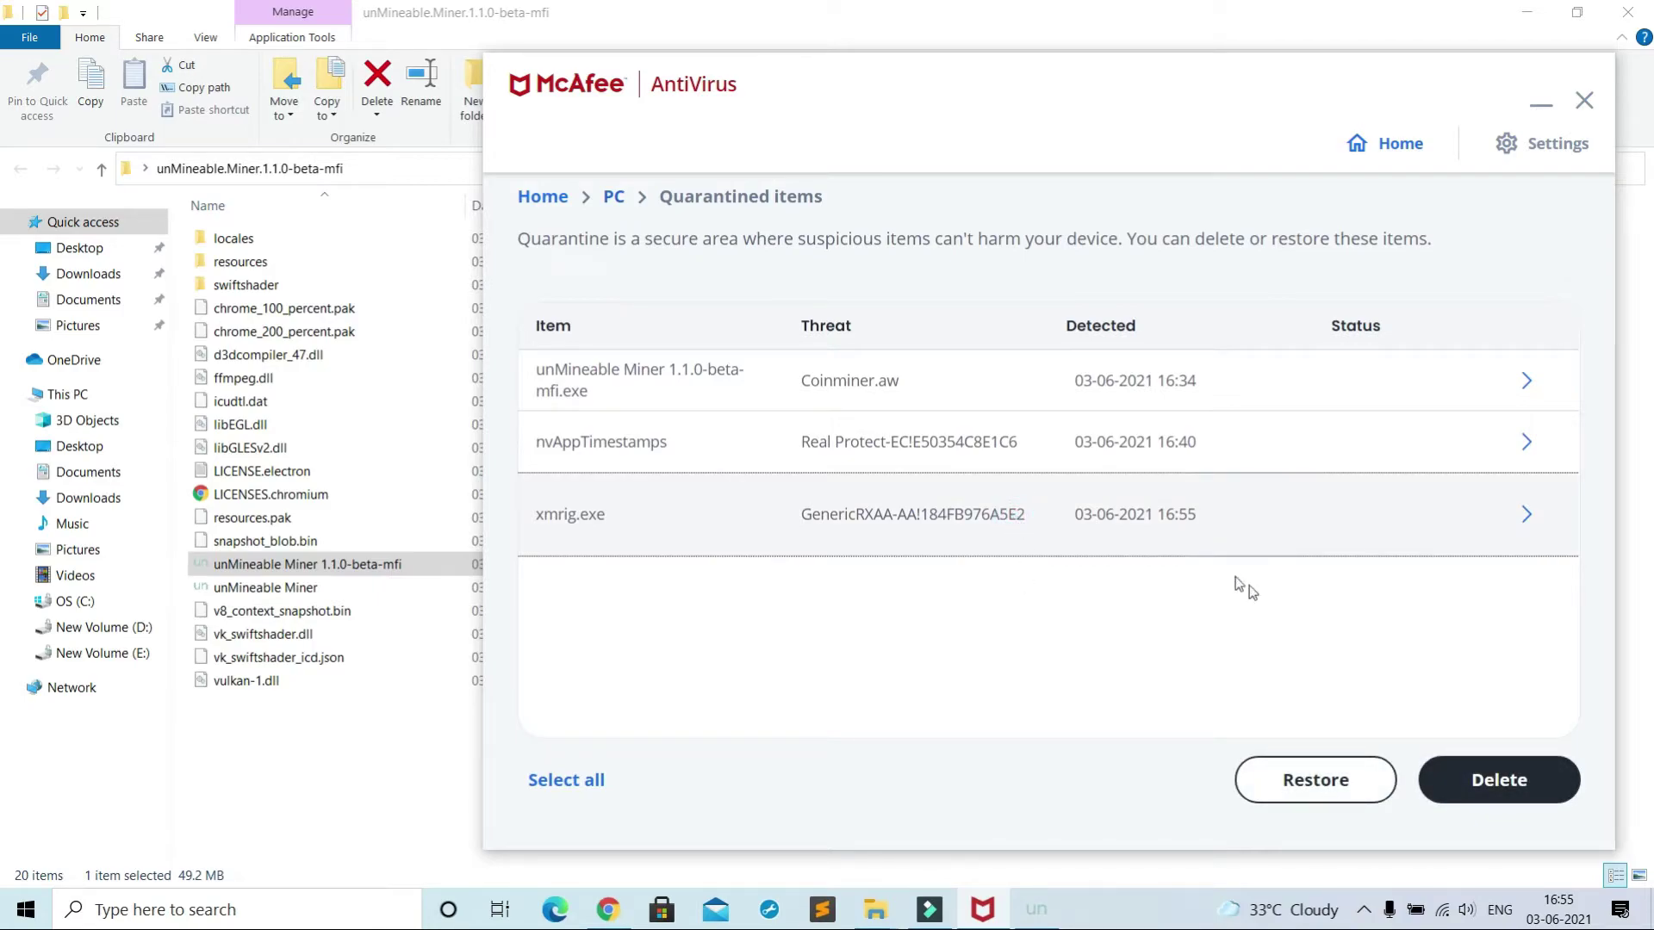
left_click(1330, 785)
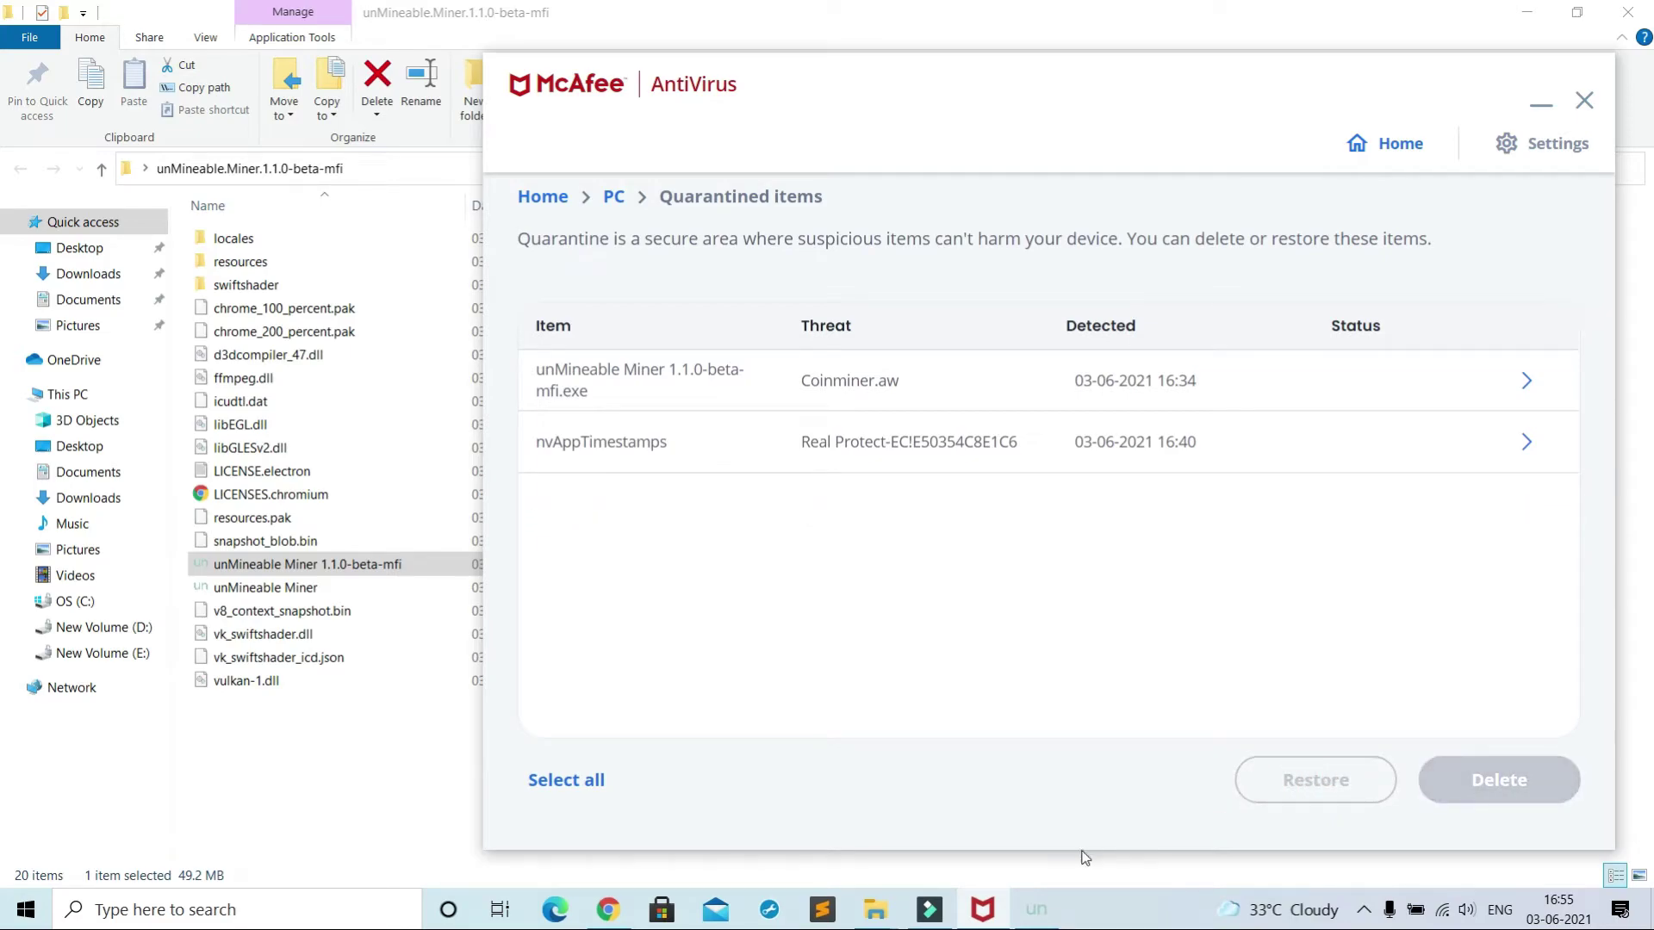
Step: Stop mining and locate xmrig in resources\miners\win32\xmrig-6.12.1 in File Explorer
left_click(1037, 908)
left_click(989, 725)
left_click(380, 736)
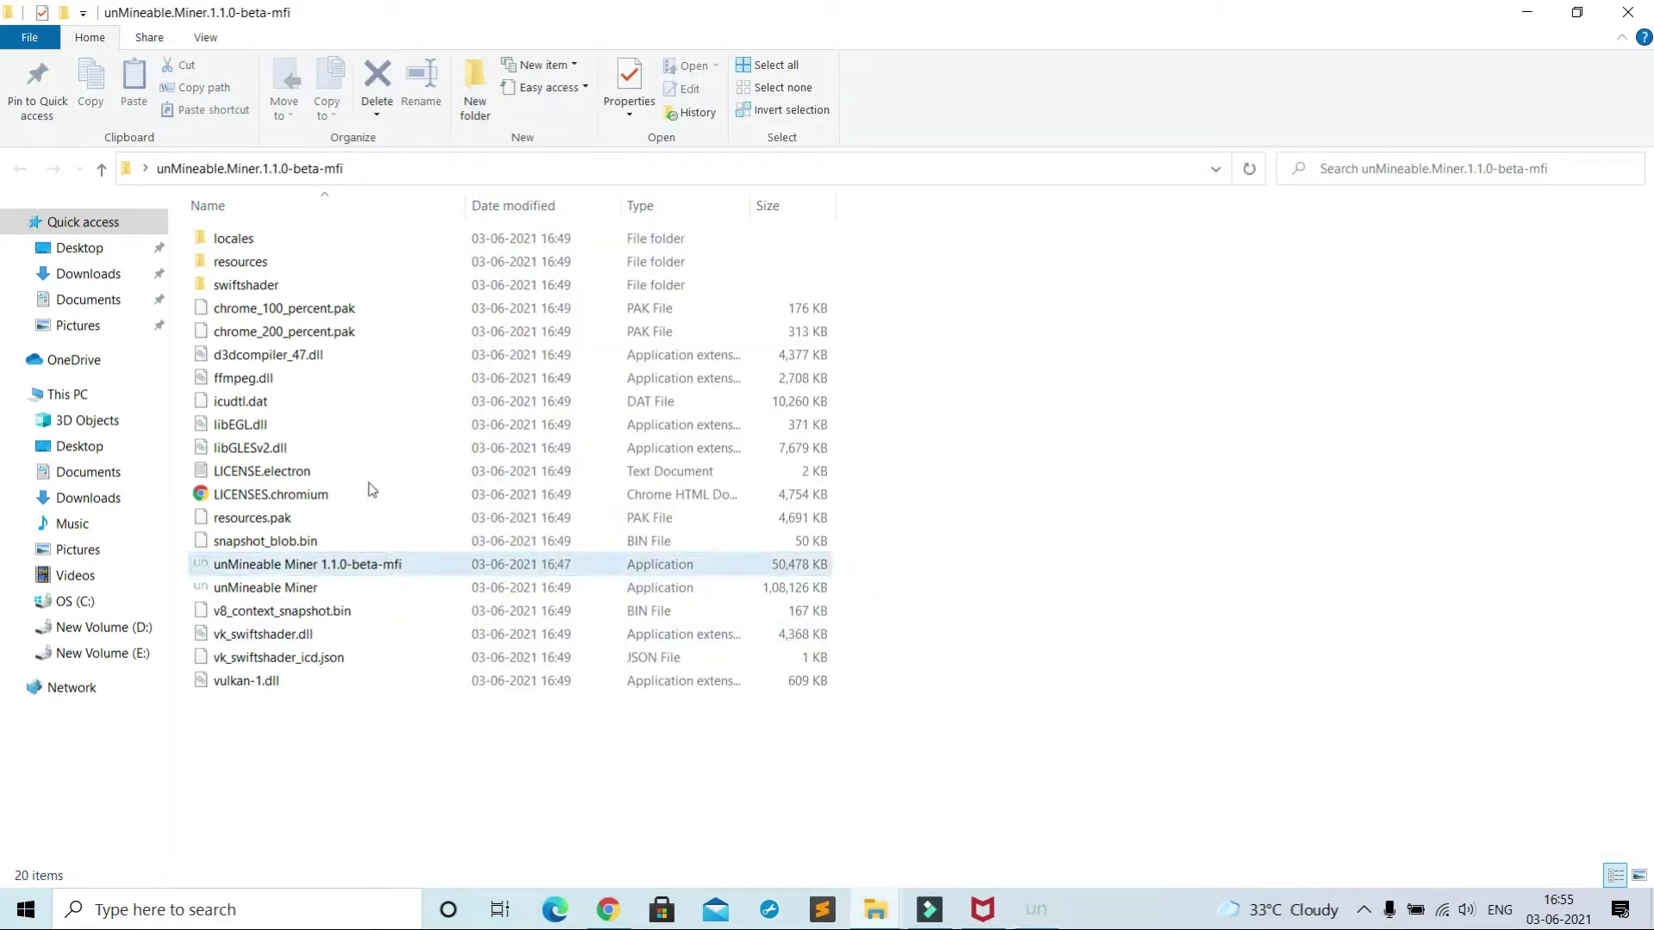
double_click(318, 262)
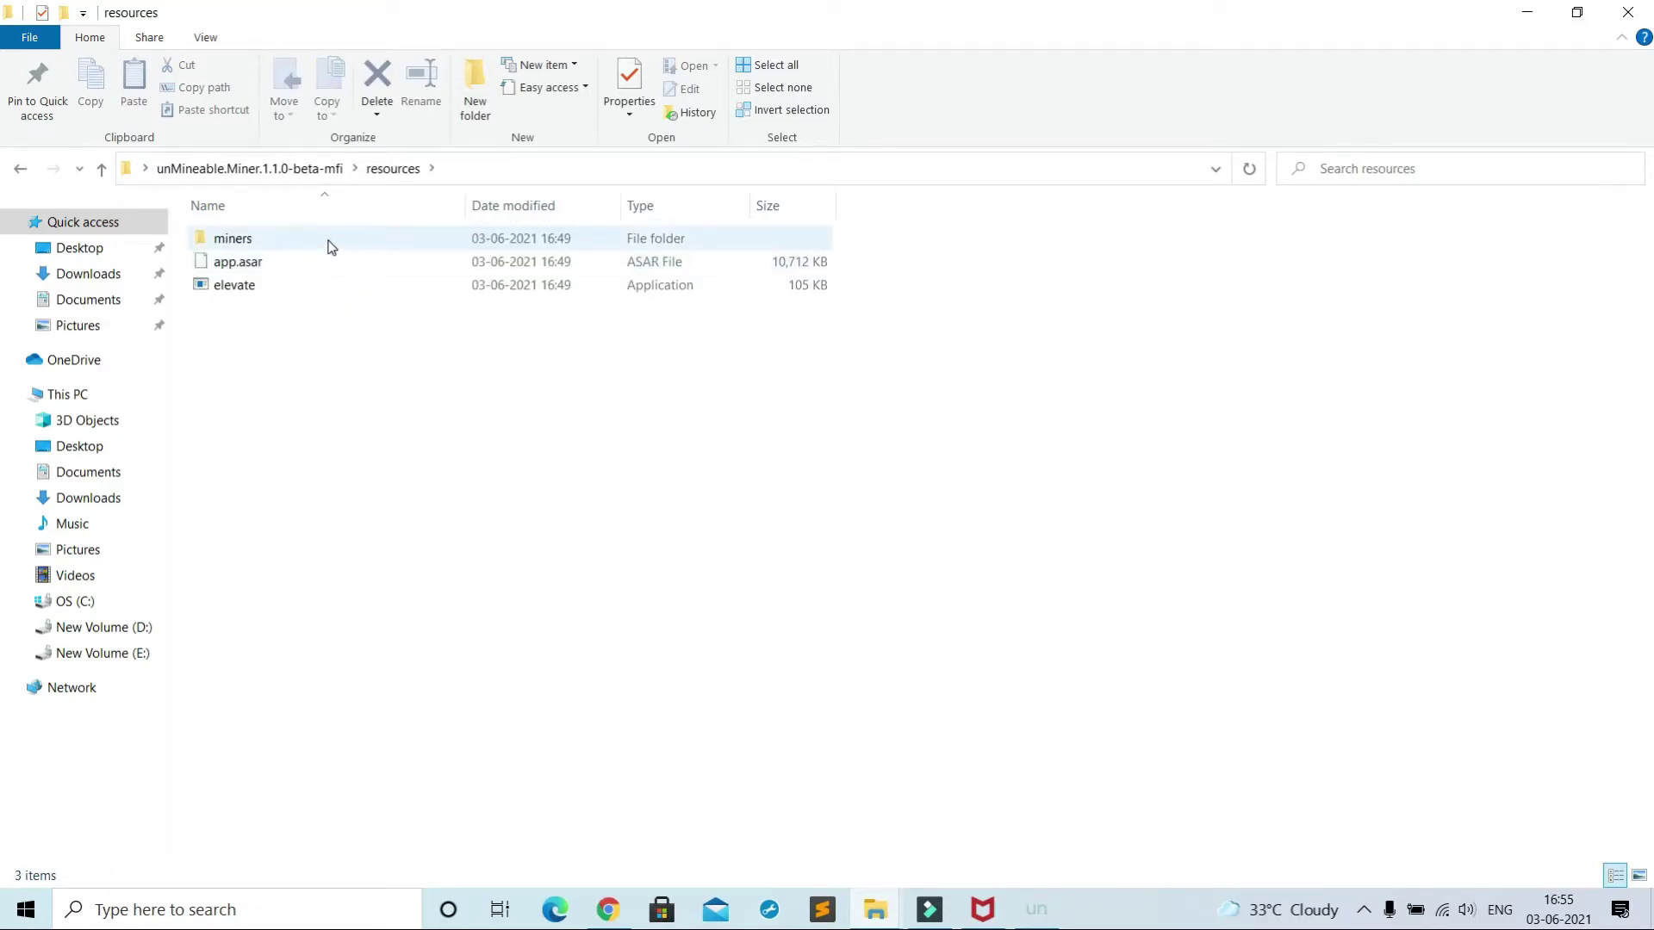
double_click(325, 241)
double_click(327, 240)
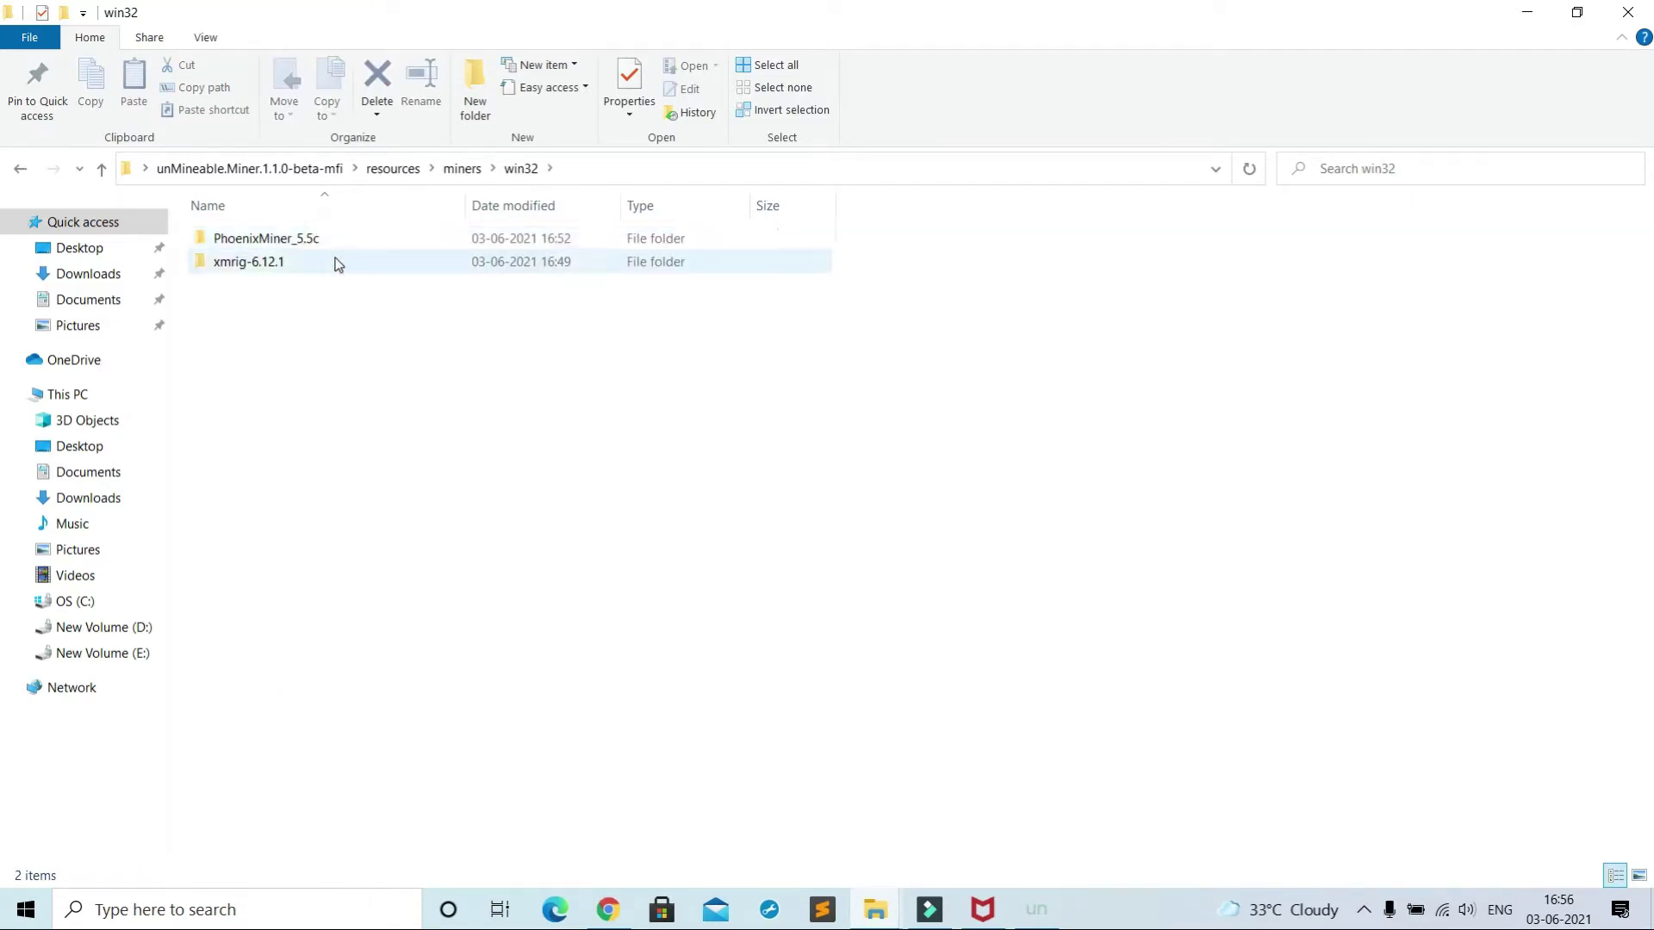
double_click(333, 262)
left_click(335, 261)
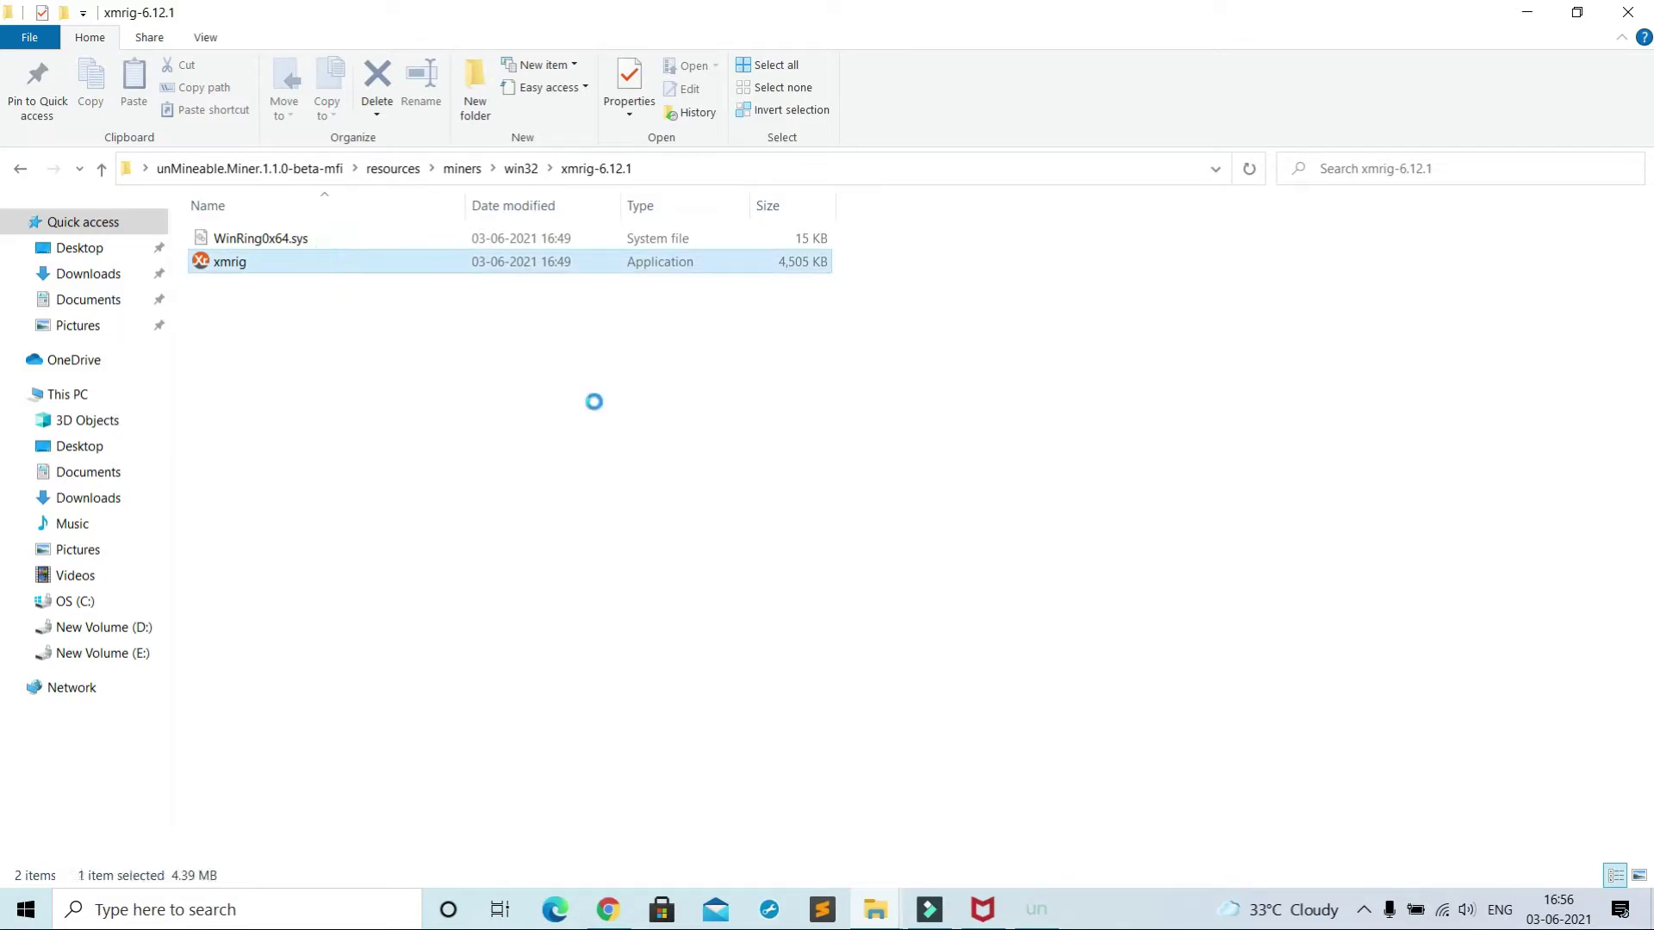
Step: Add xmrig.exe from the xmrig-6.12.1 folder to Real-Time Scanning excluded files
left_click(992, 914)
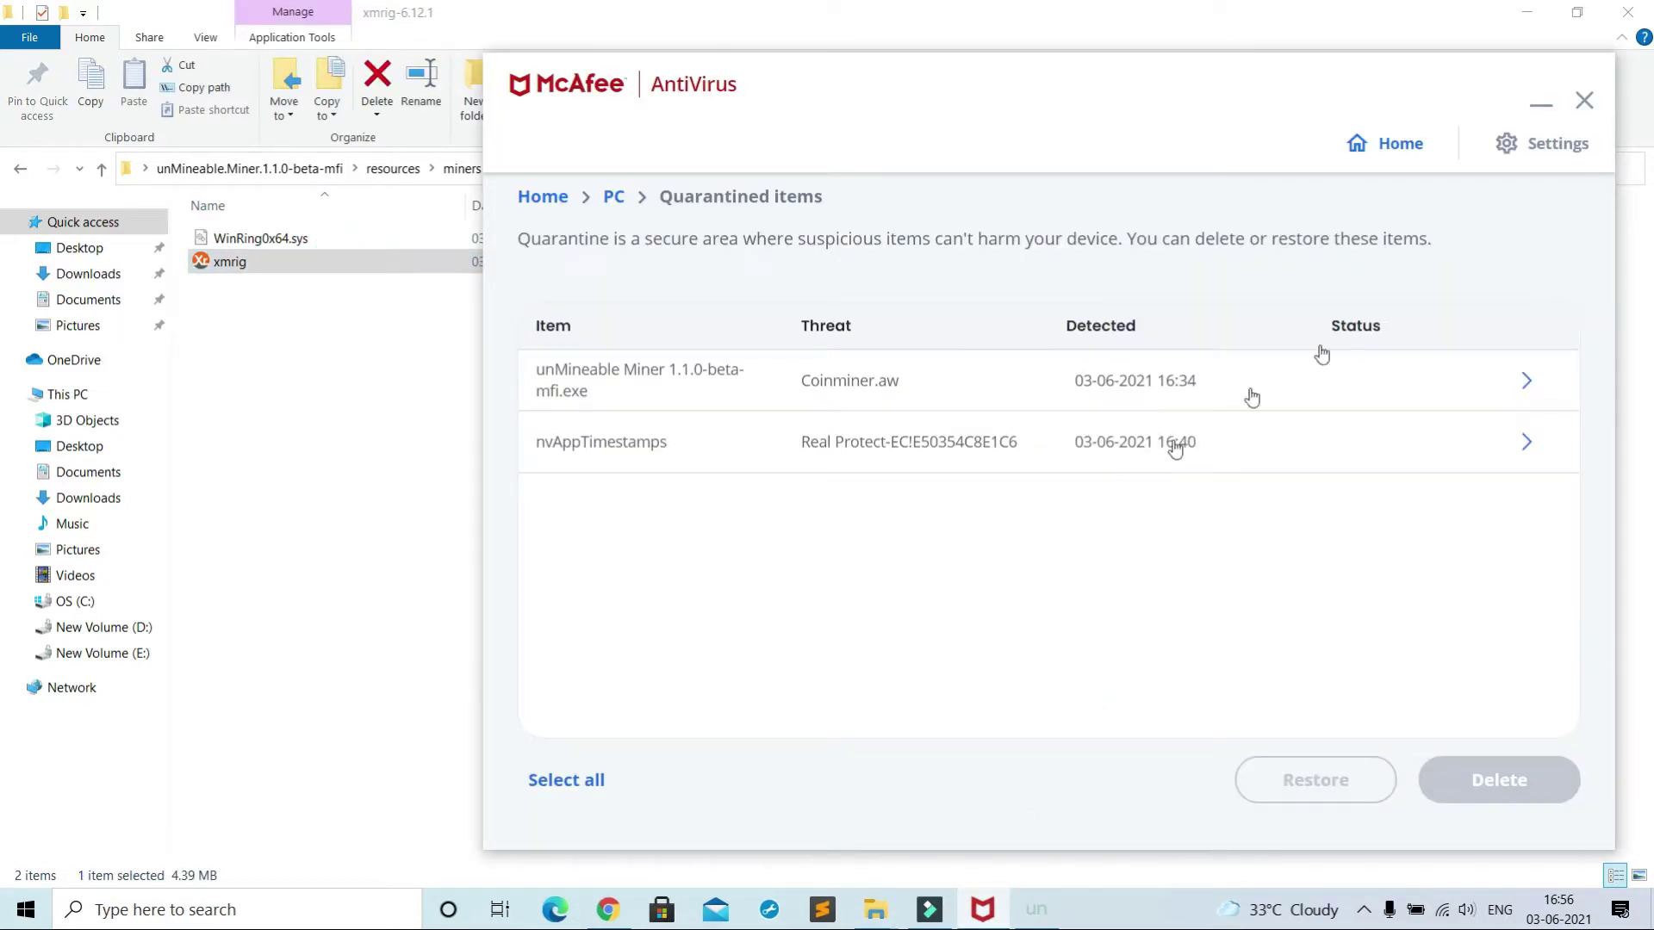
left_click(1554, 142)
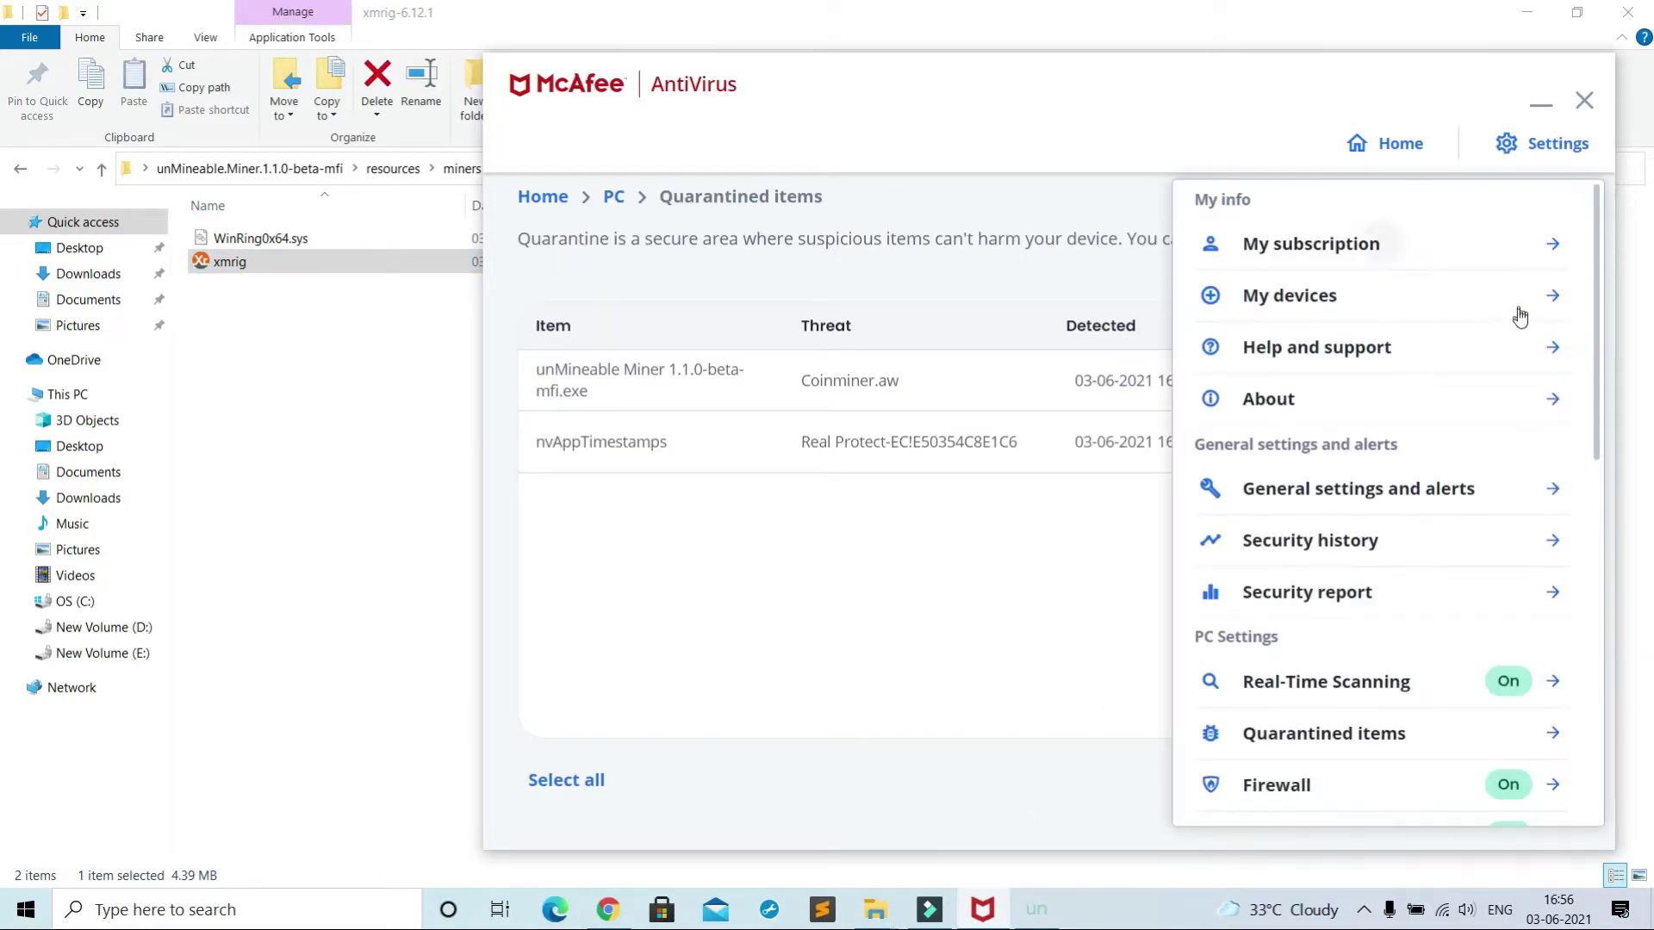
left_click(1358, 696)
left_click(1527, 750)
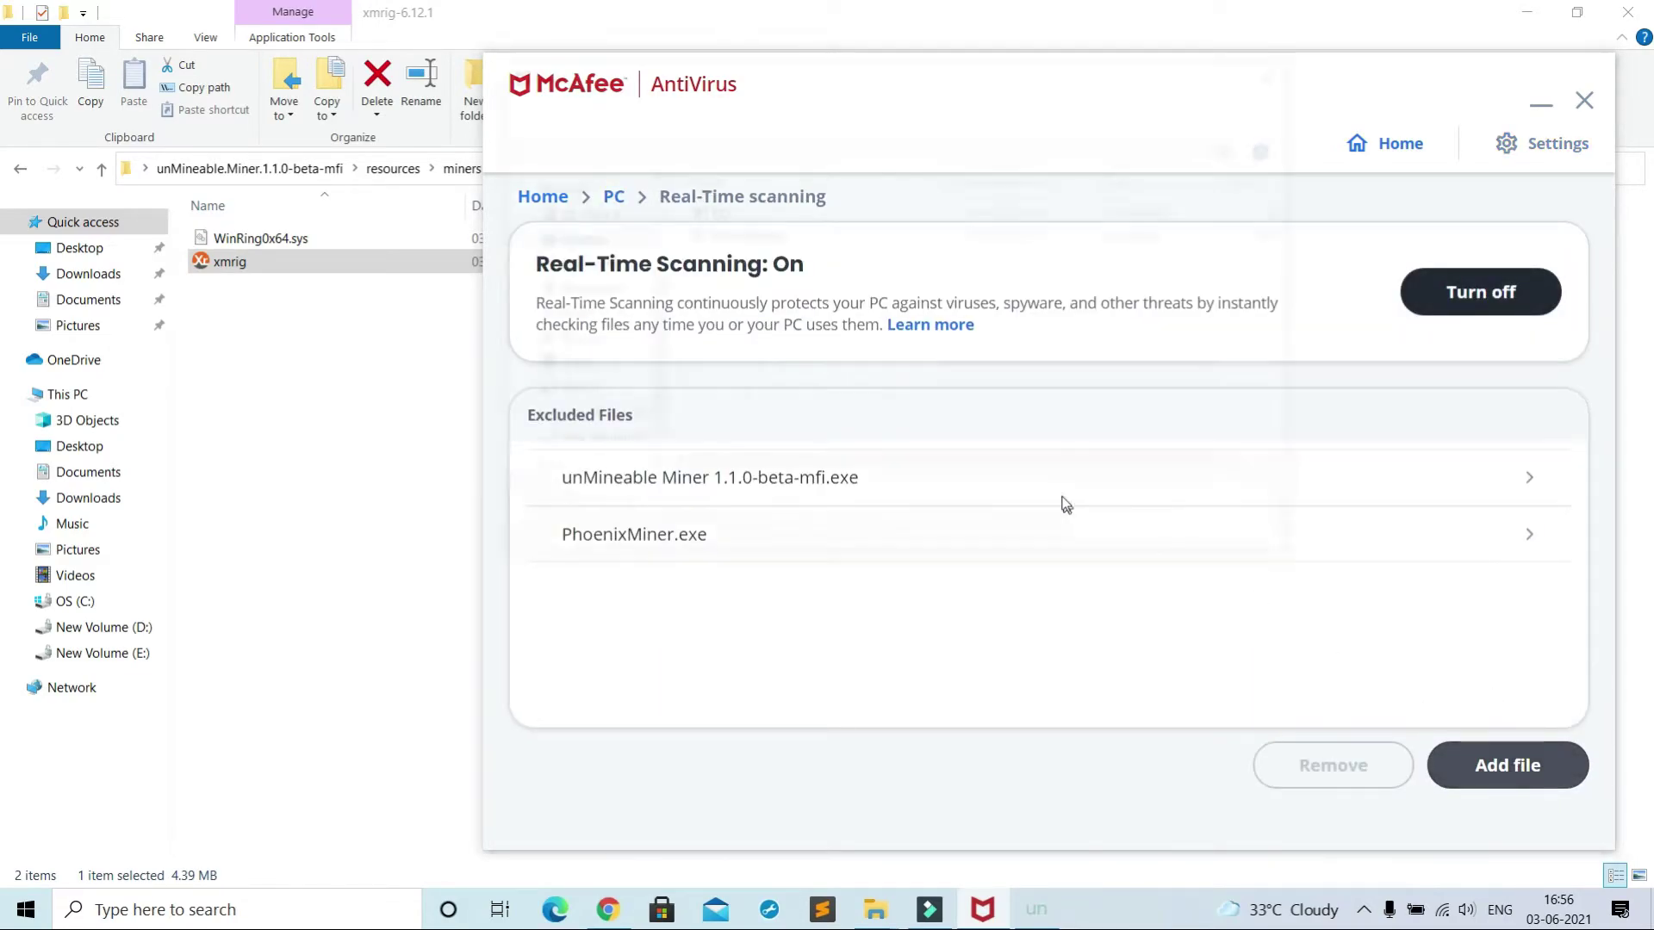
left_click(803, 106)
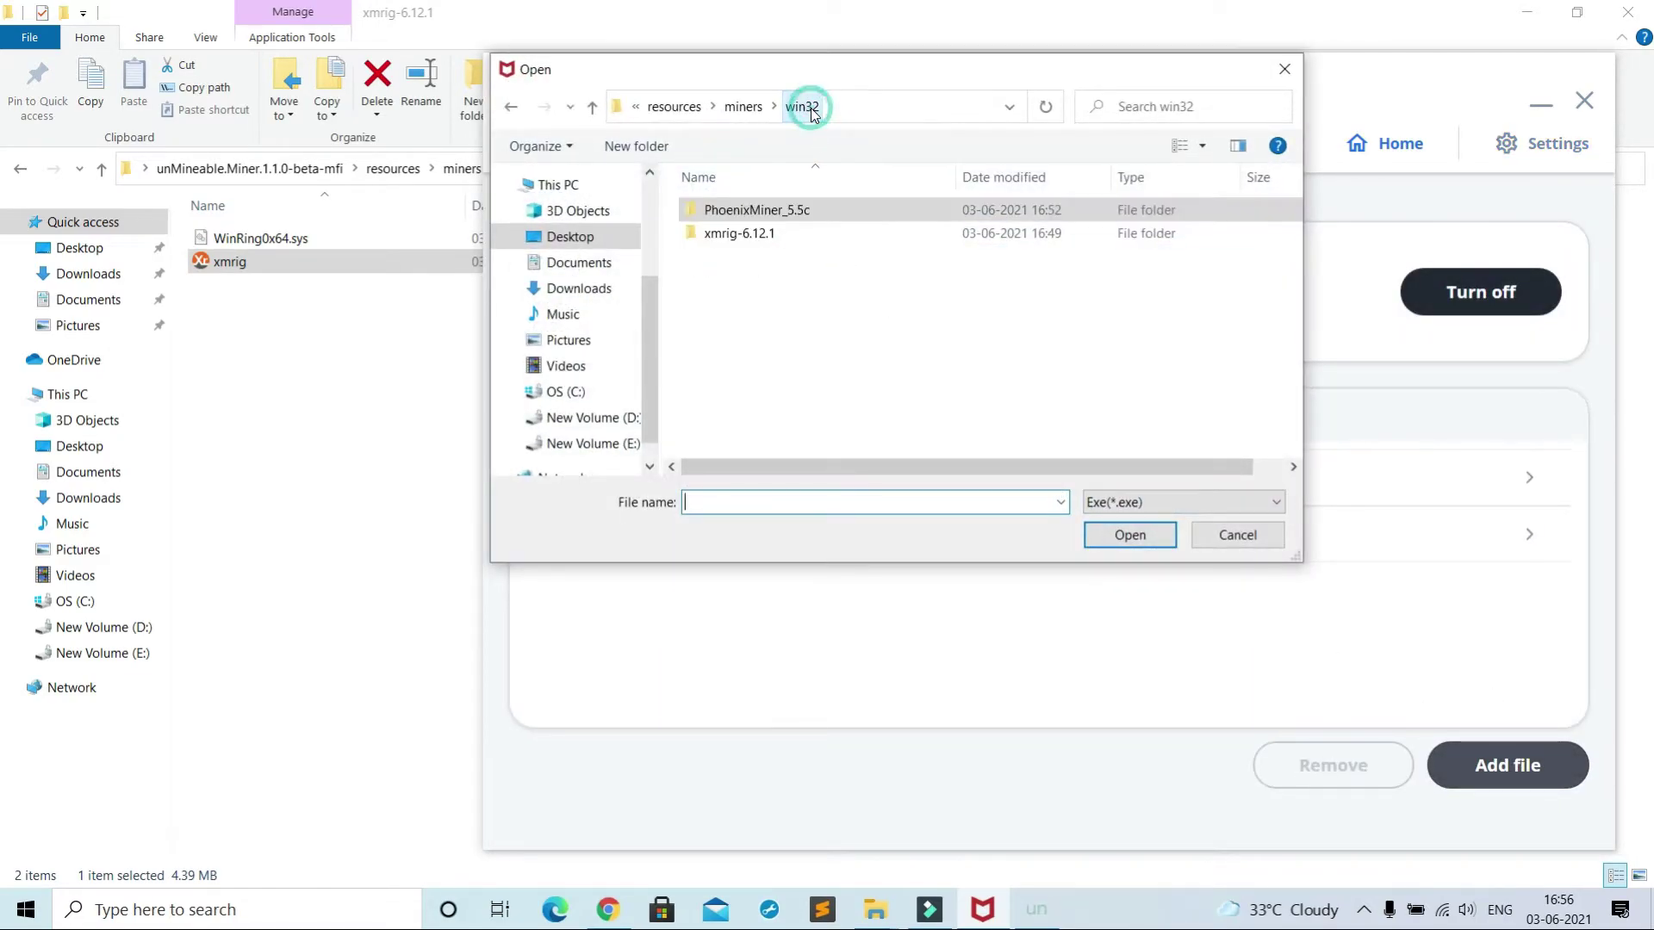
double_click(773, 234)
left_click(780, 212)
left_click(1109, 536)
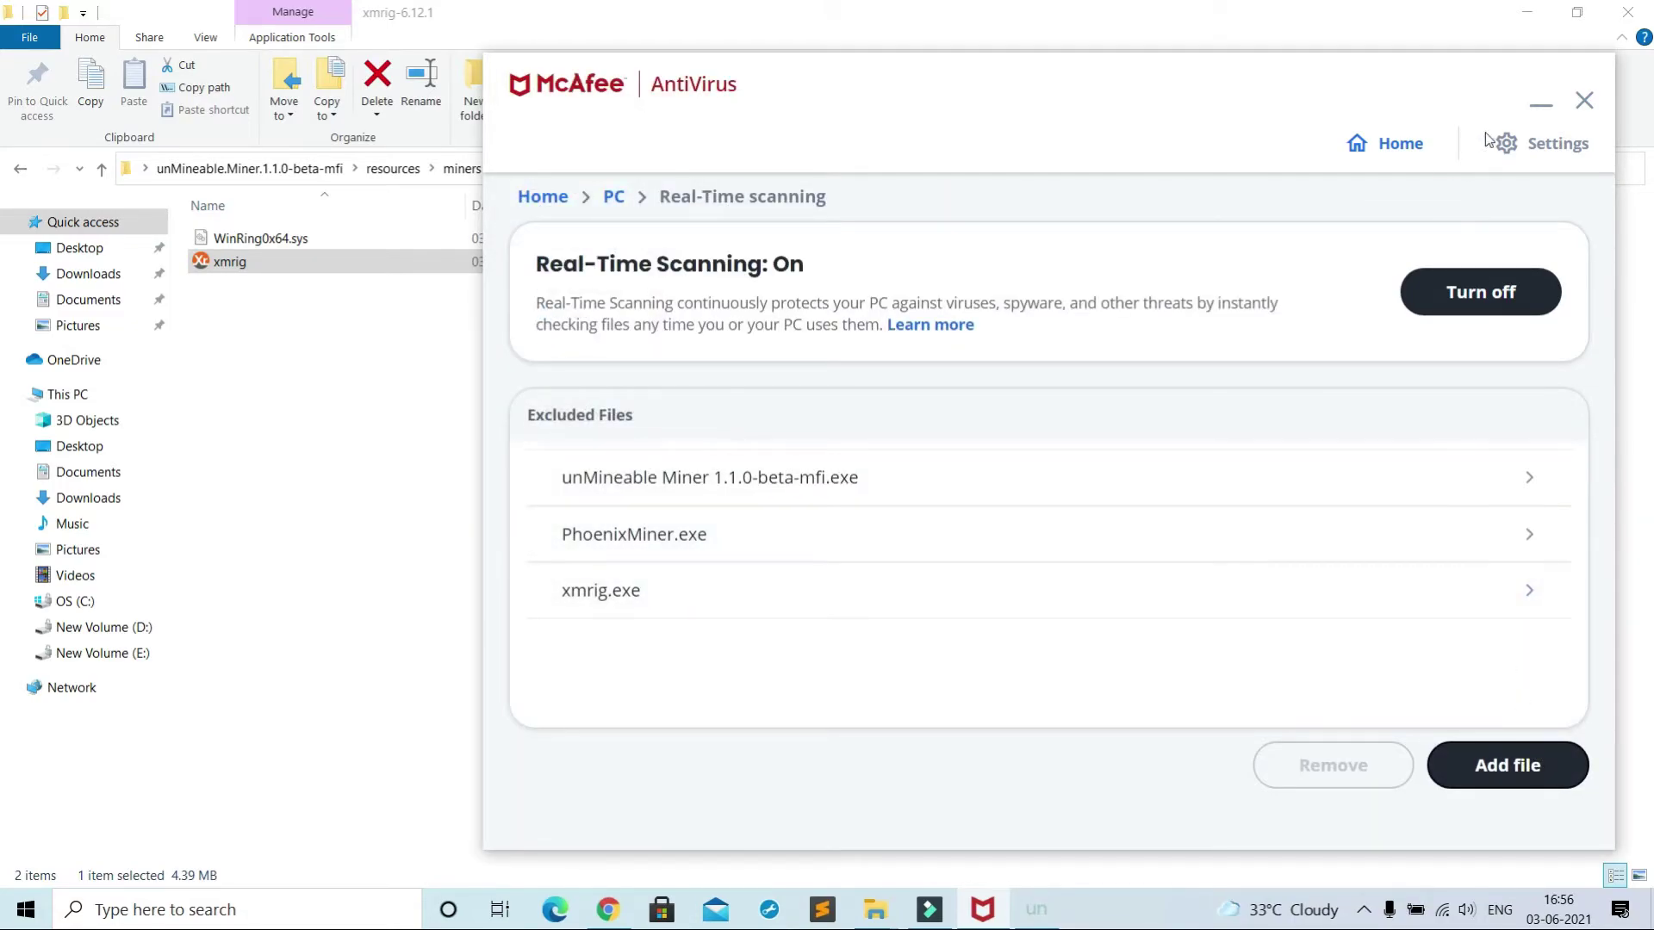
Step: Restart Dogecoin mining, then force-stop it from the empty log when it stays stuck
left_click(1540, 105)
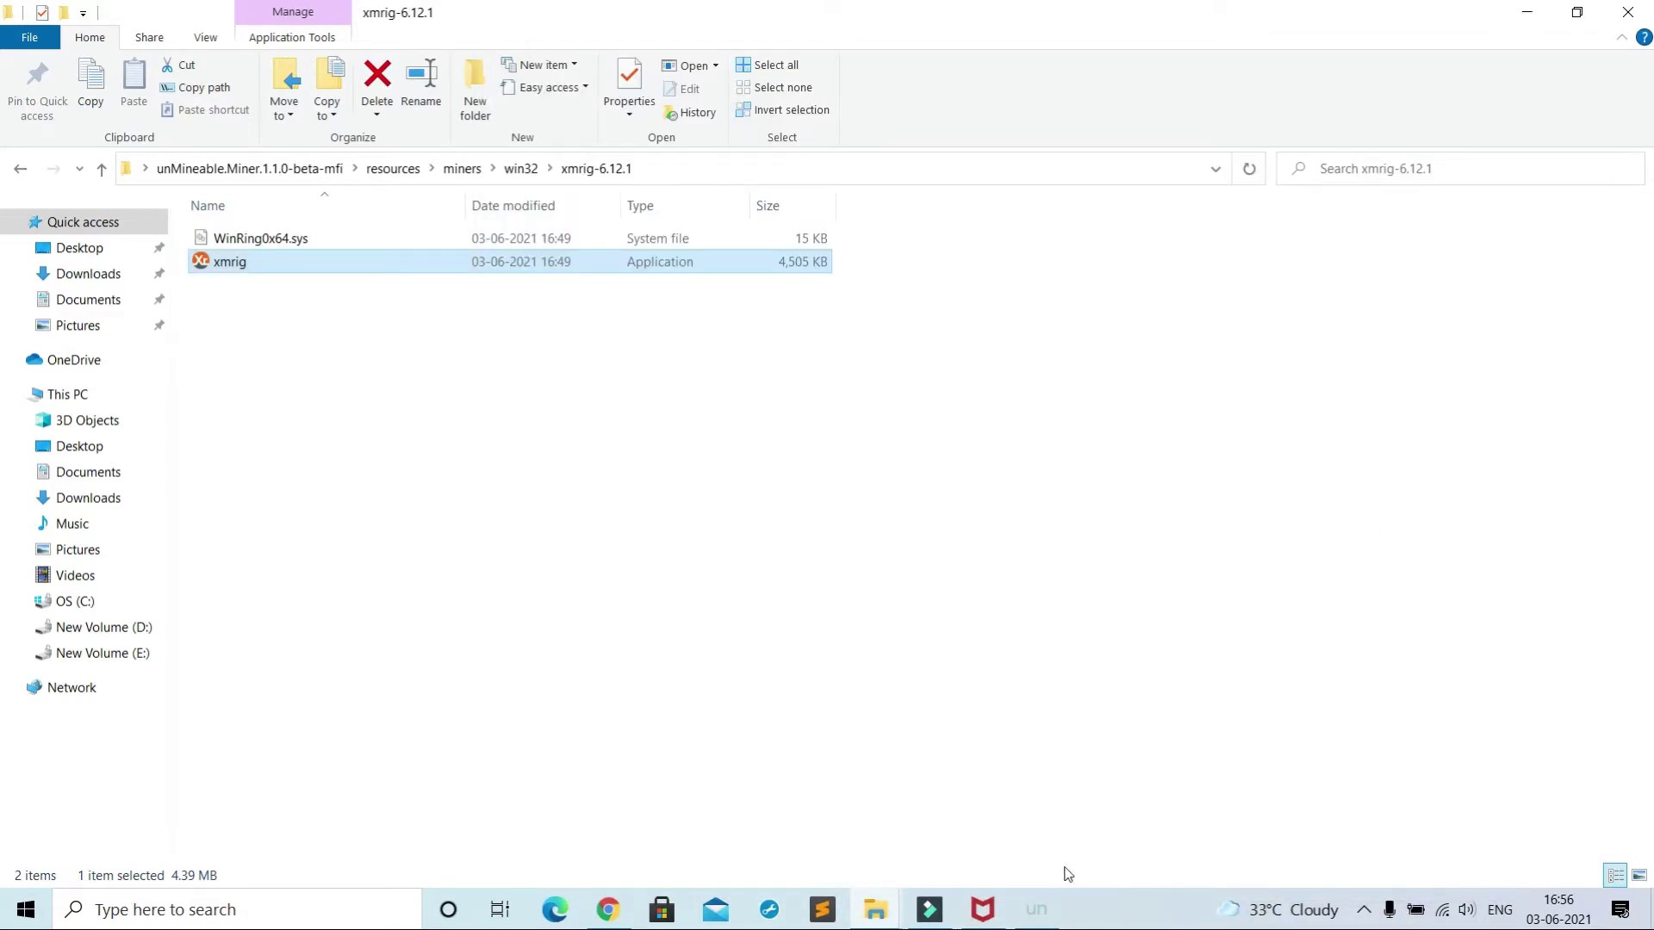
left_click(1036, 908)
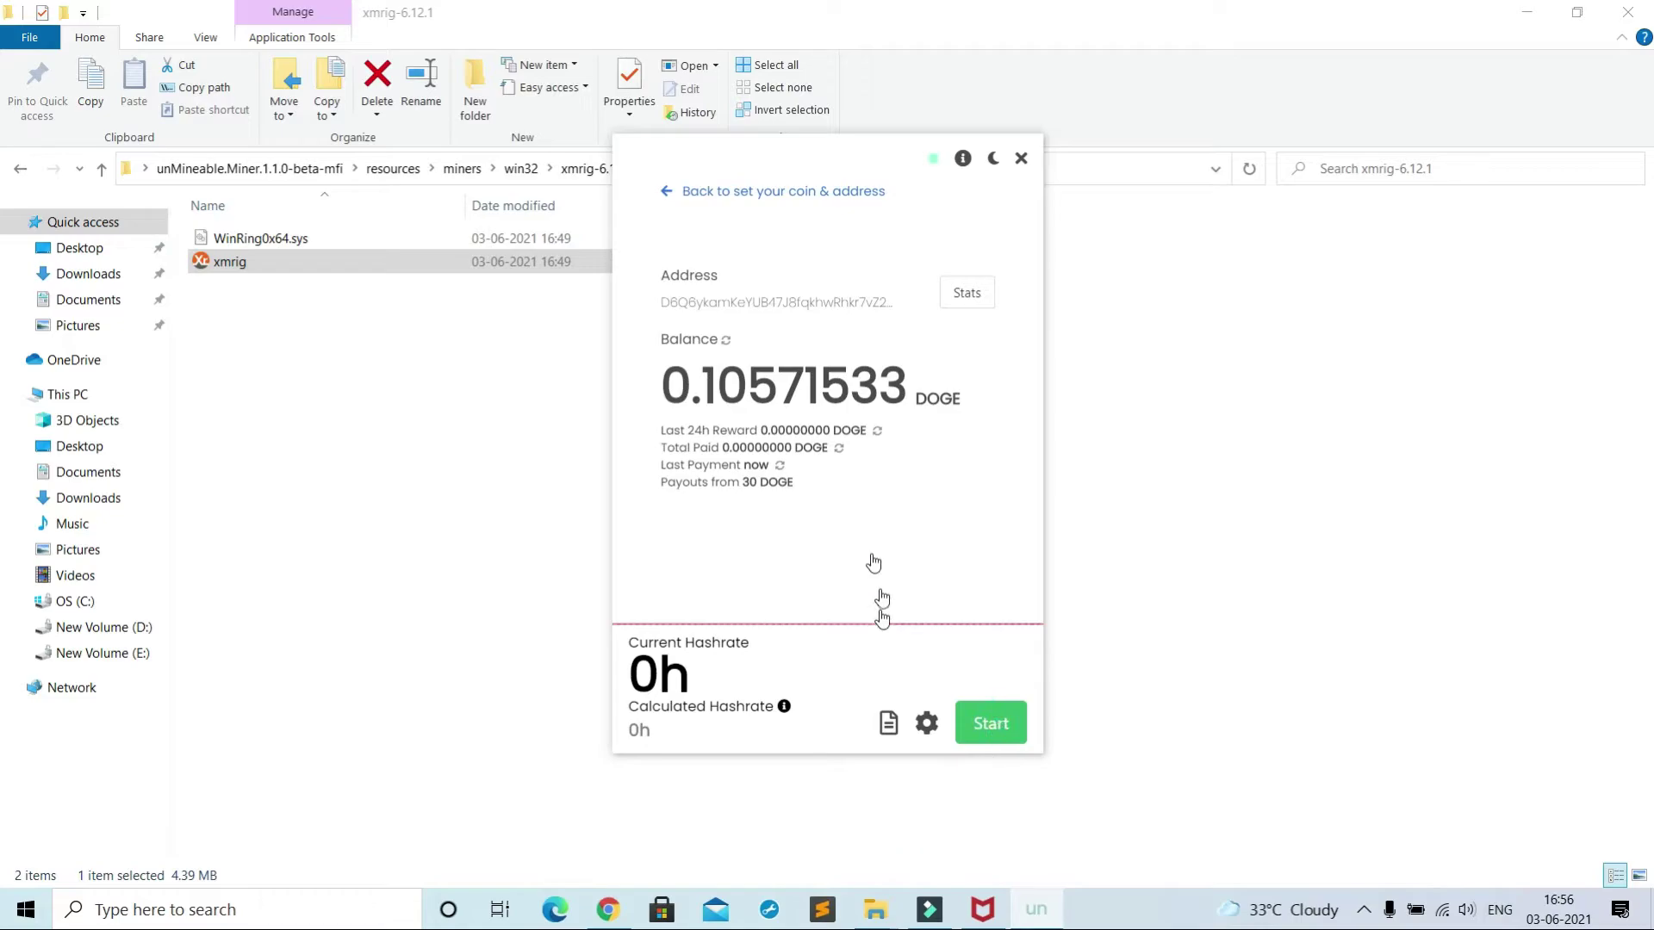
left_click(698, 198)
left_click(869, 512)
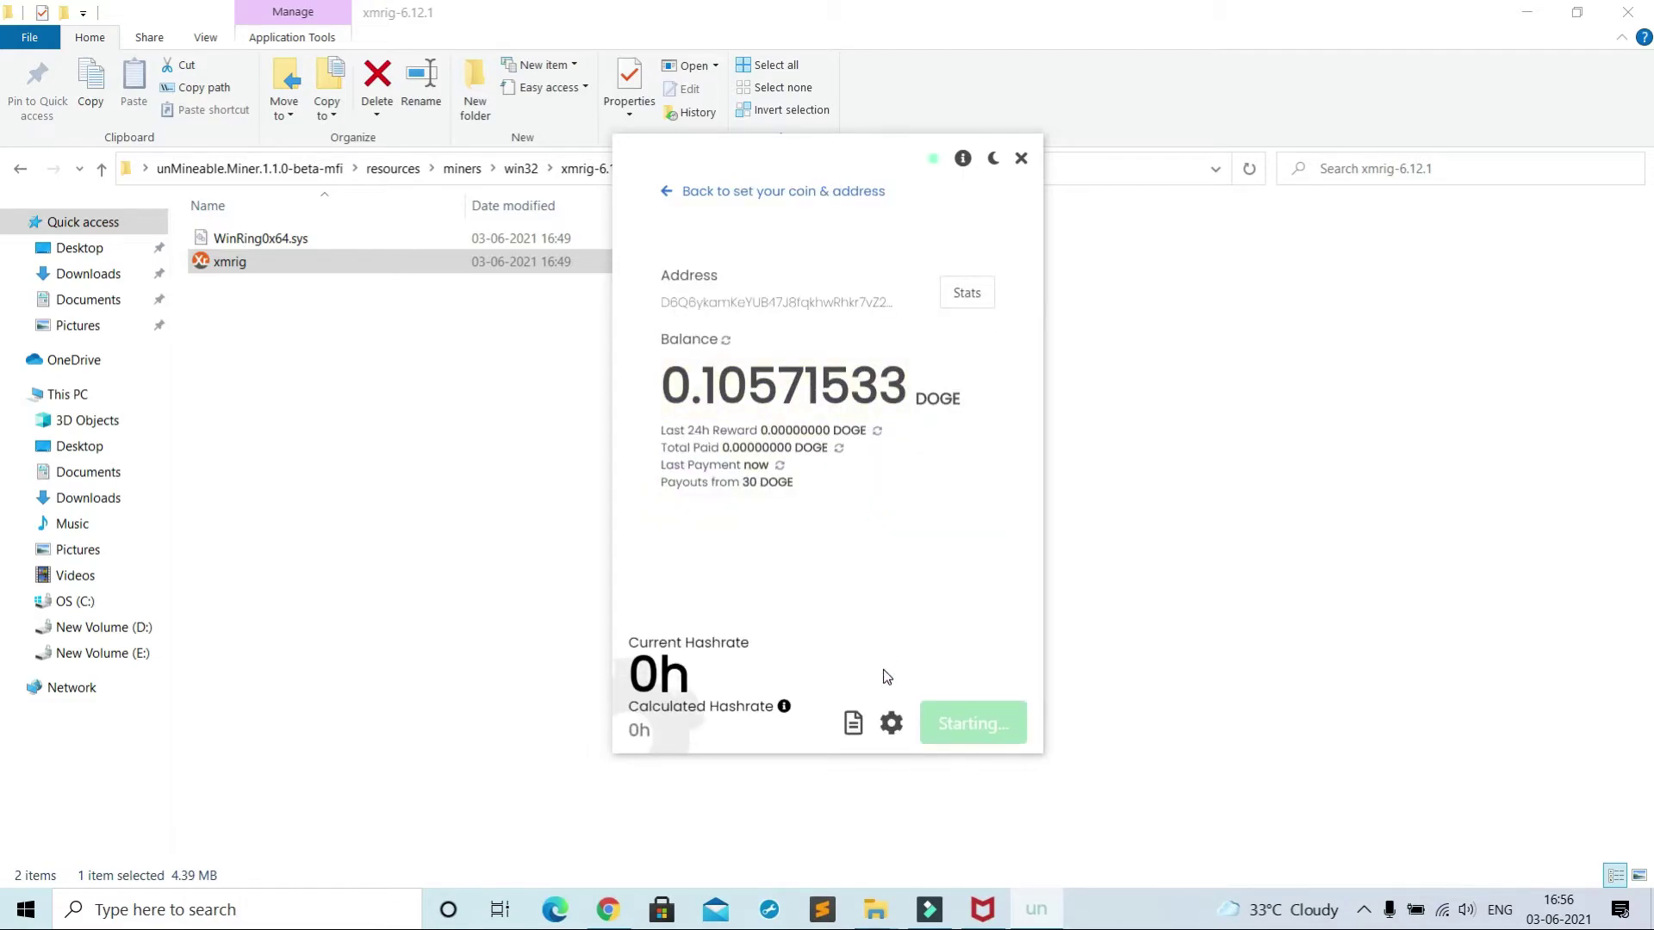
left_click(855, 725)
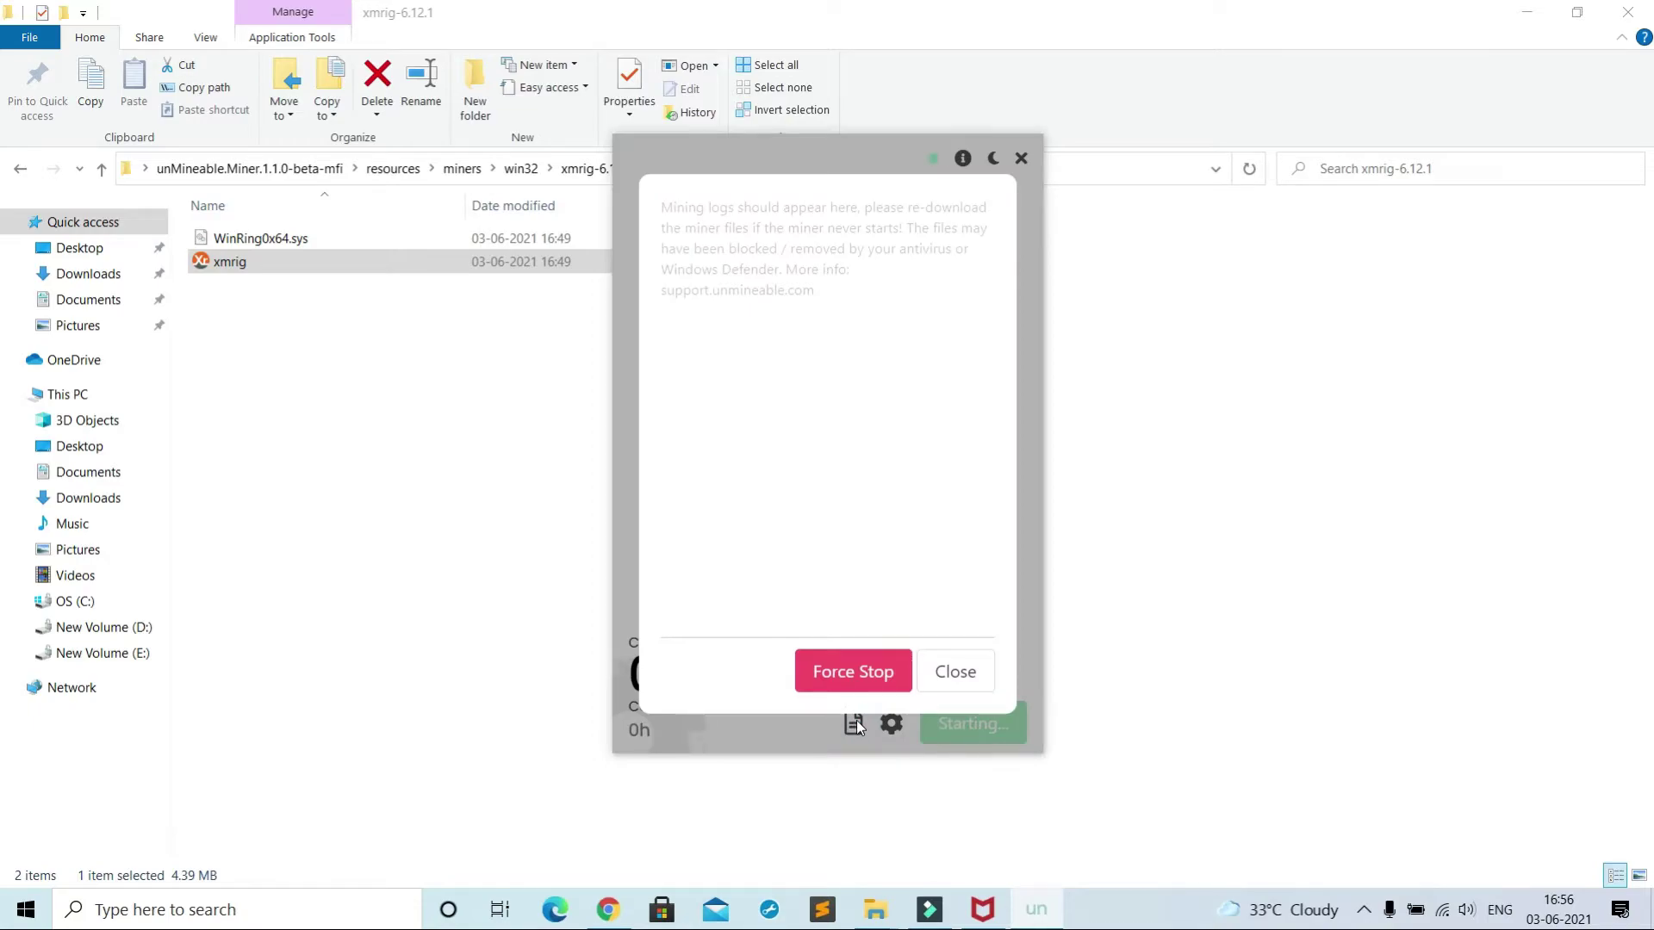
left_click(896, 672)
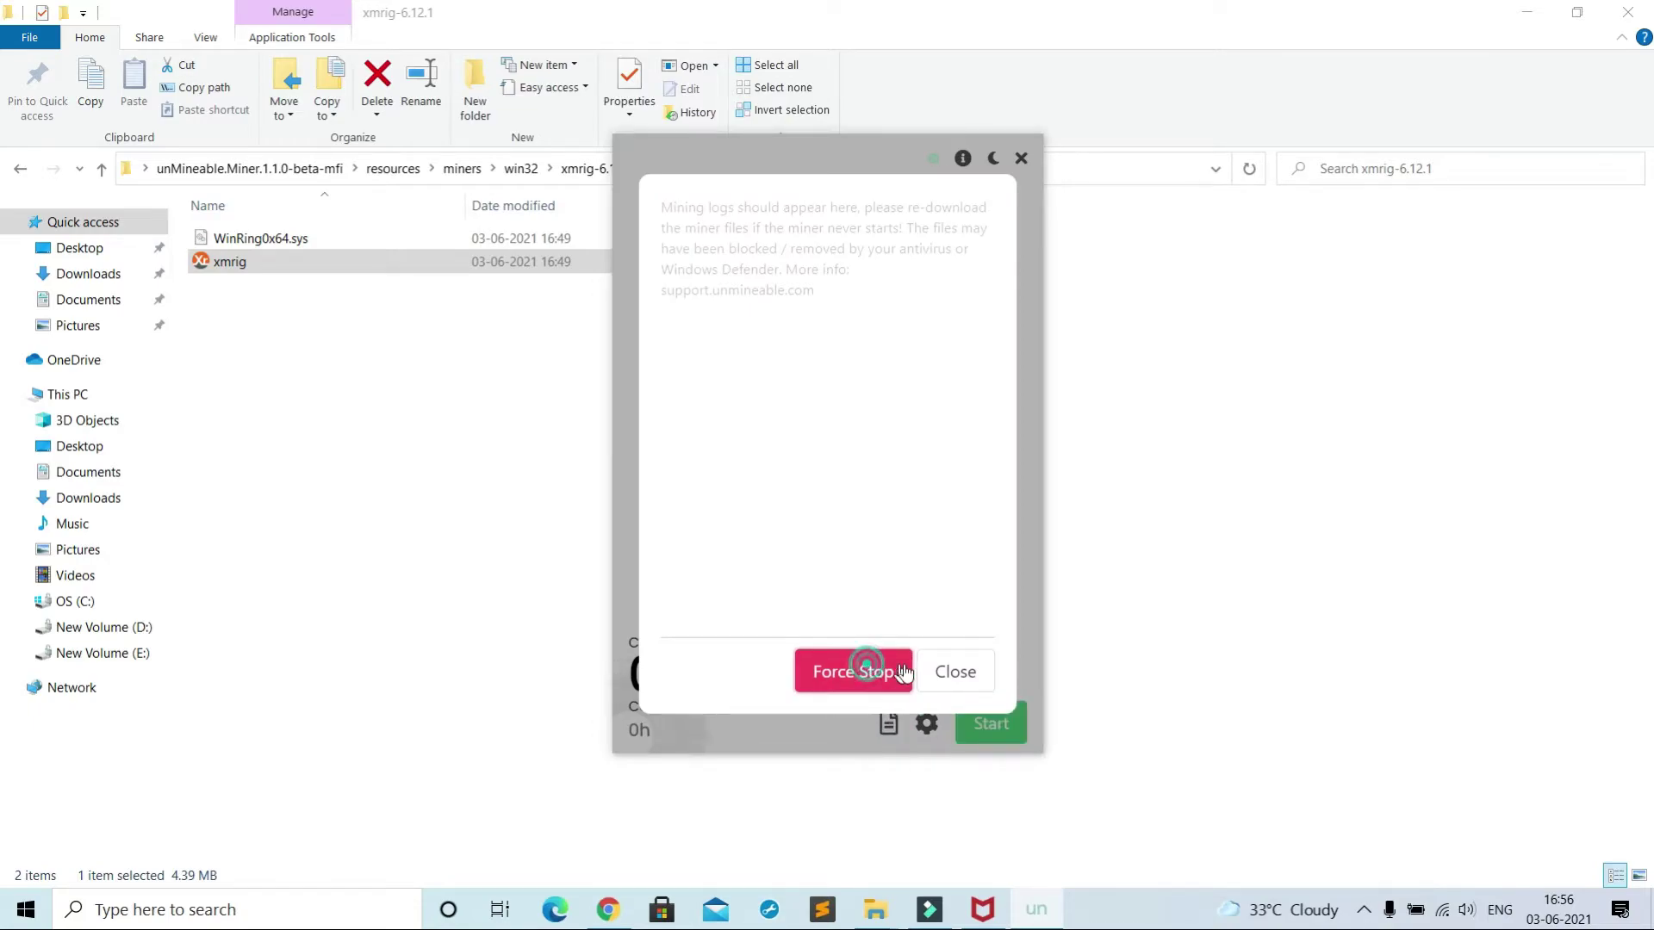
left_click(954, 672)
Step: Show McAfee's quarantine list and expand the details of the re-quarantined xmrig.exe
left_click(983, 900)
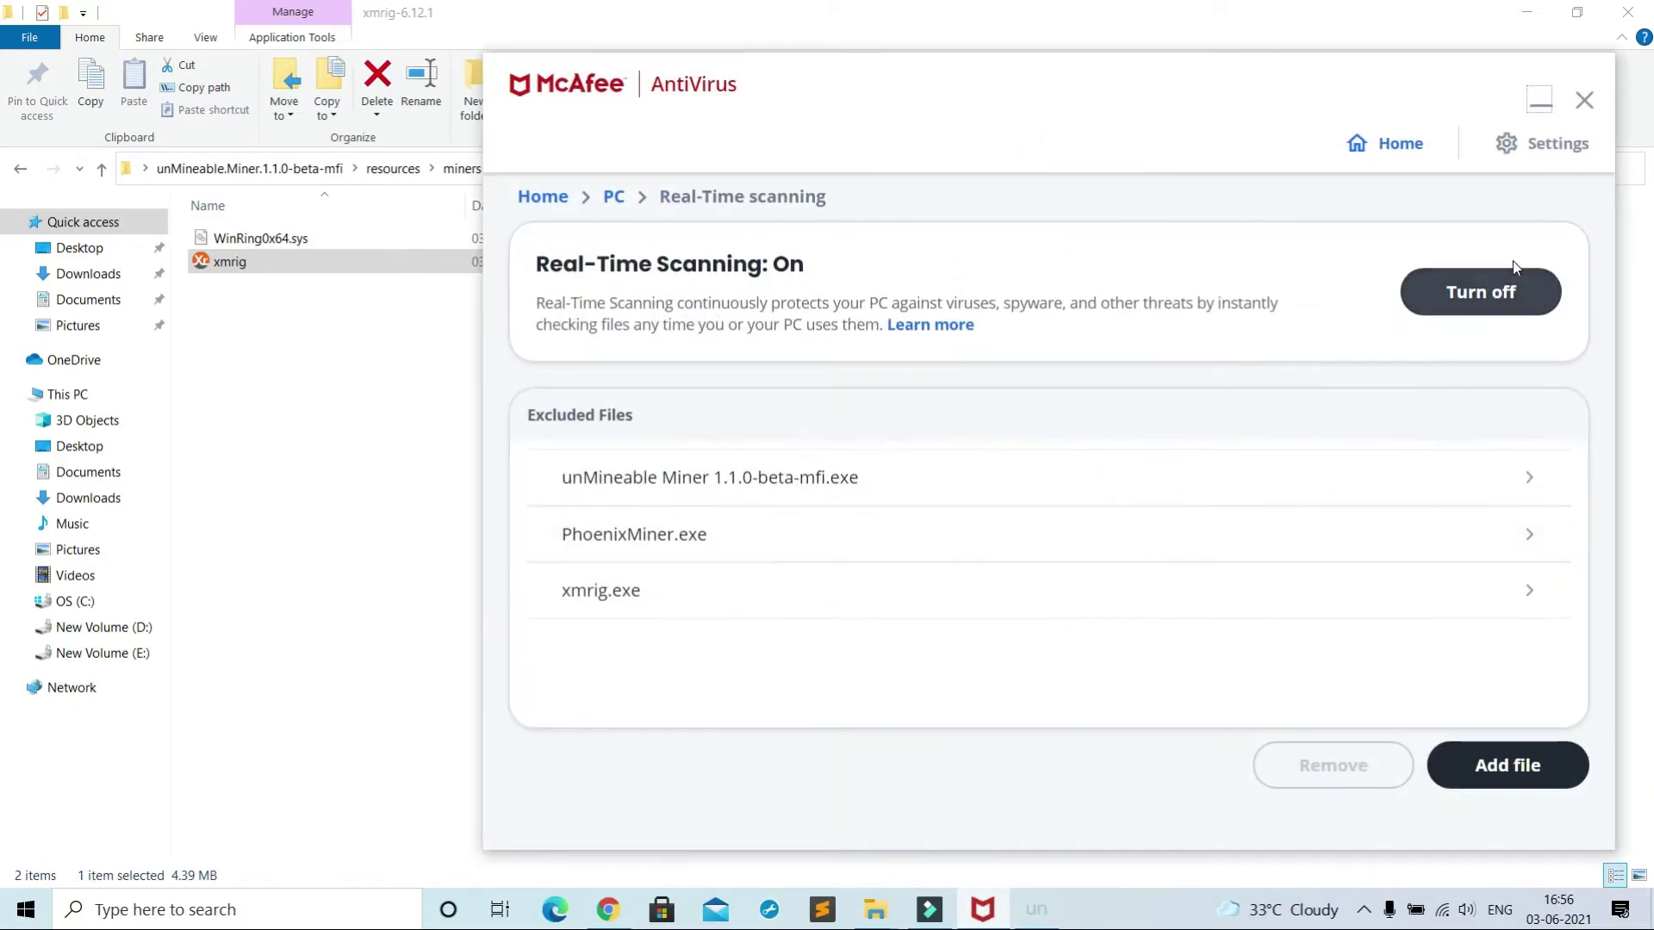
left_click(1563, 148)
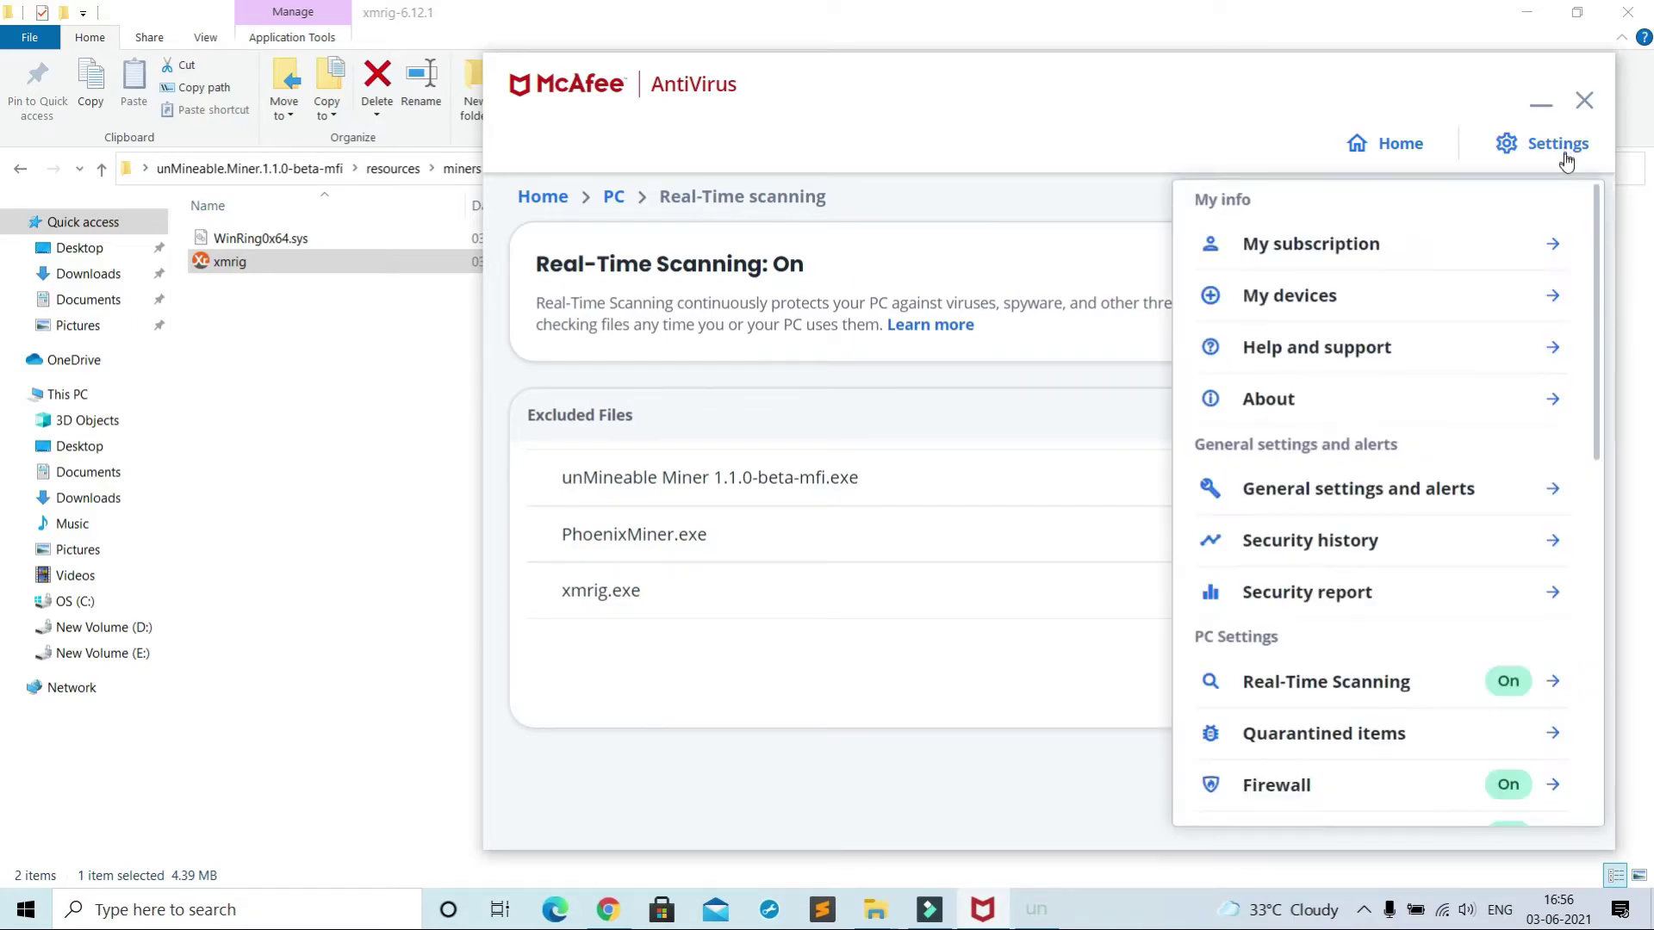
left_click(1358, 740)
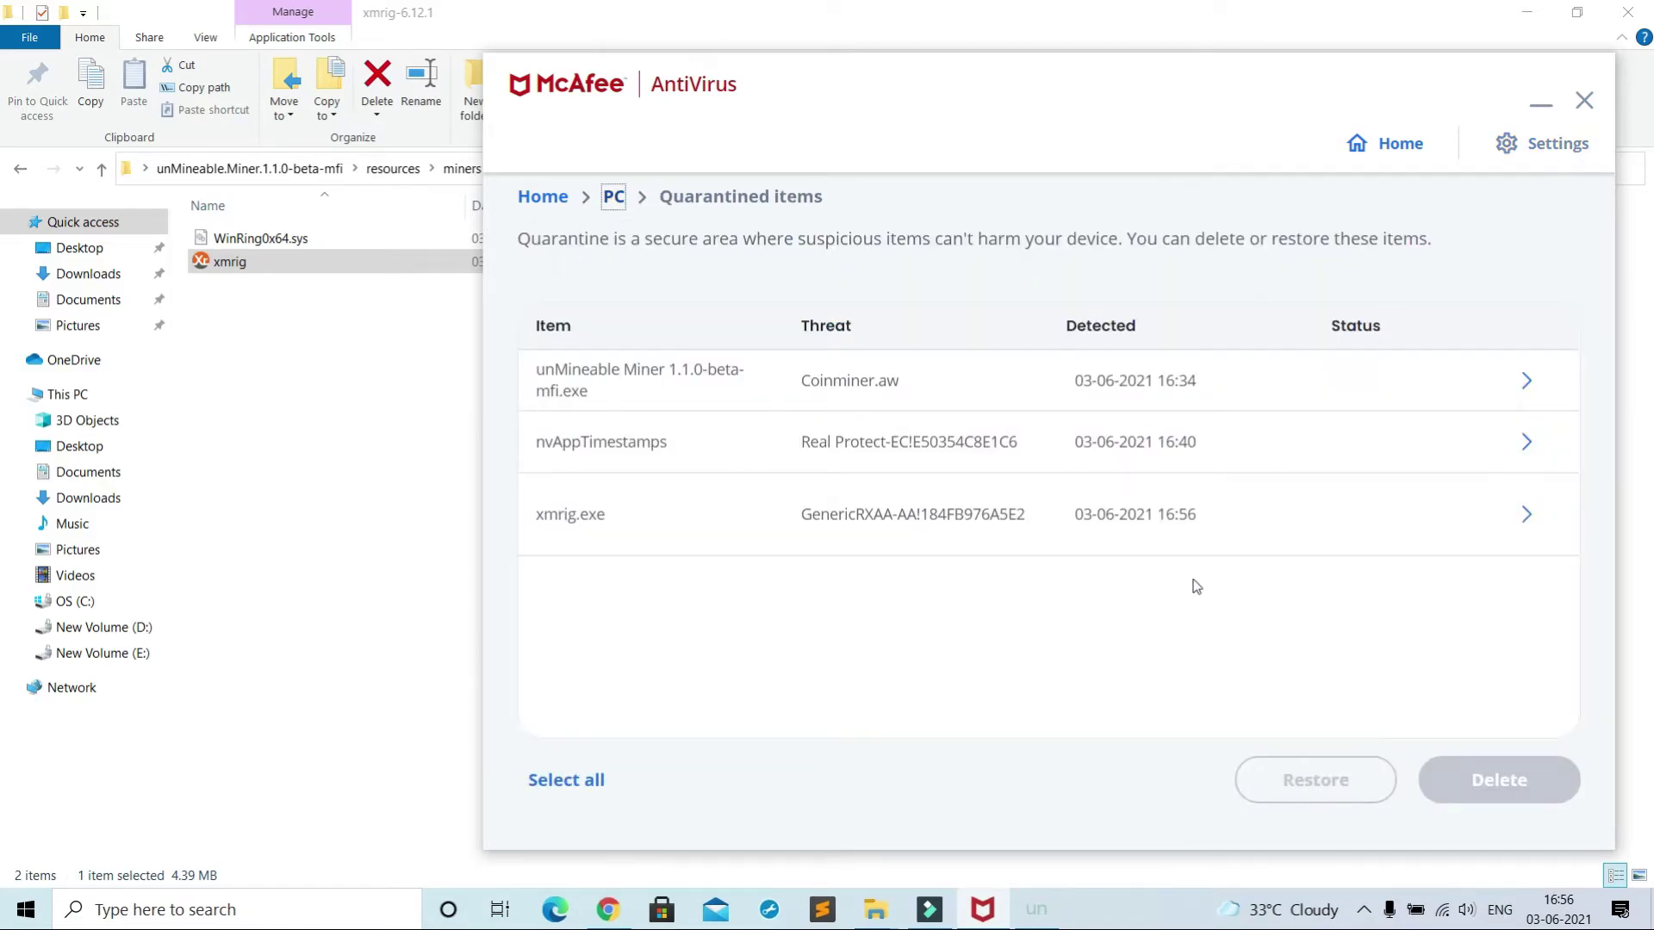
left_click(1241, 531)
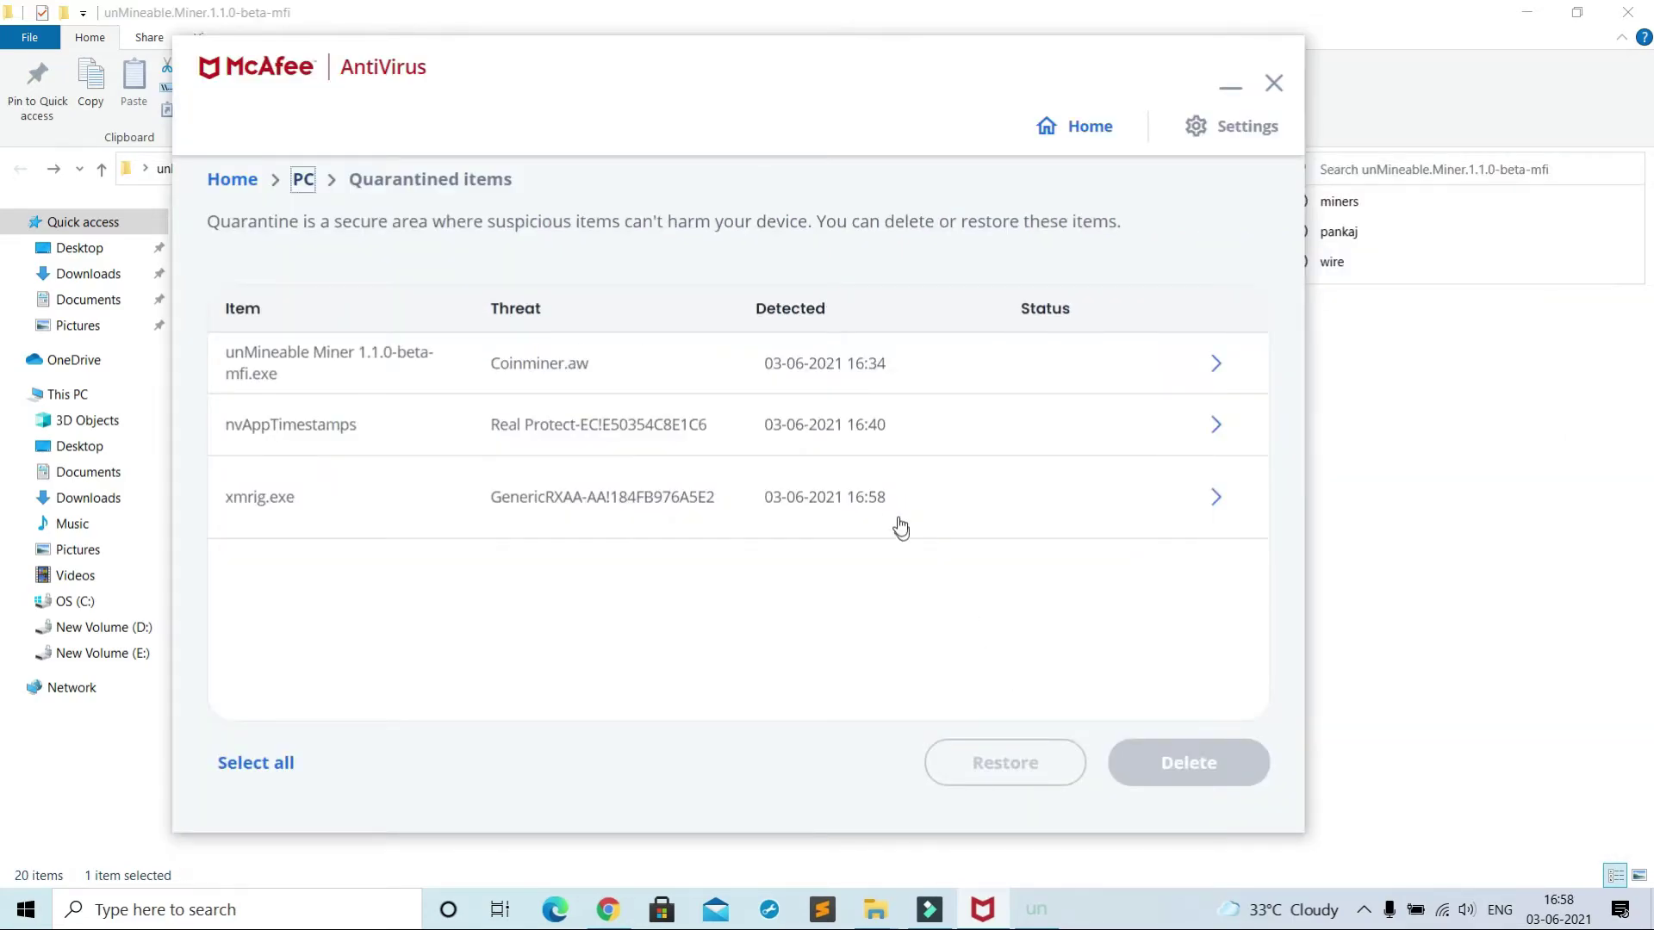
left_click(889, 498)
left_click(1217, 493)
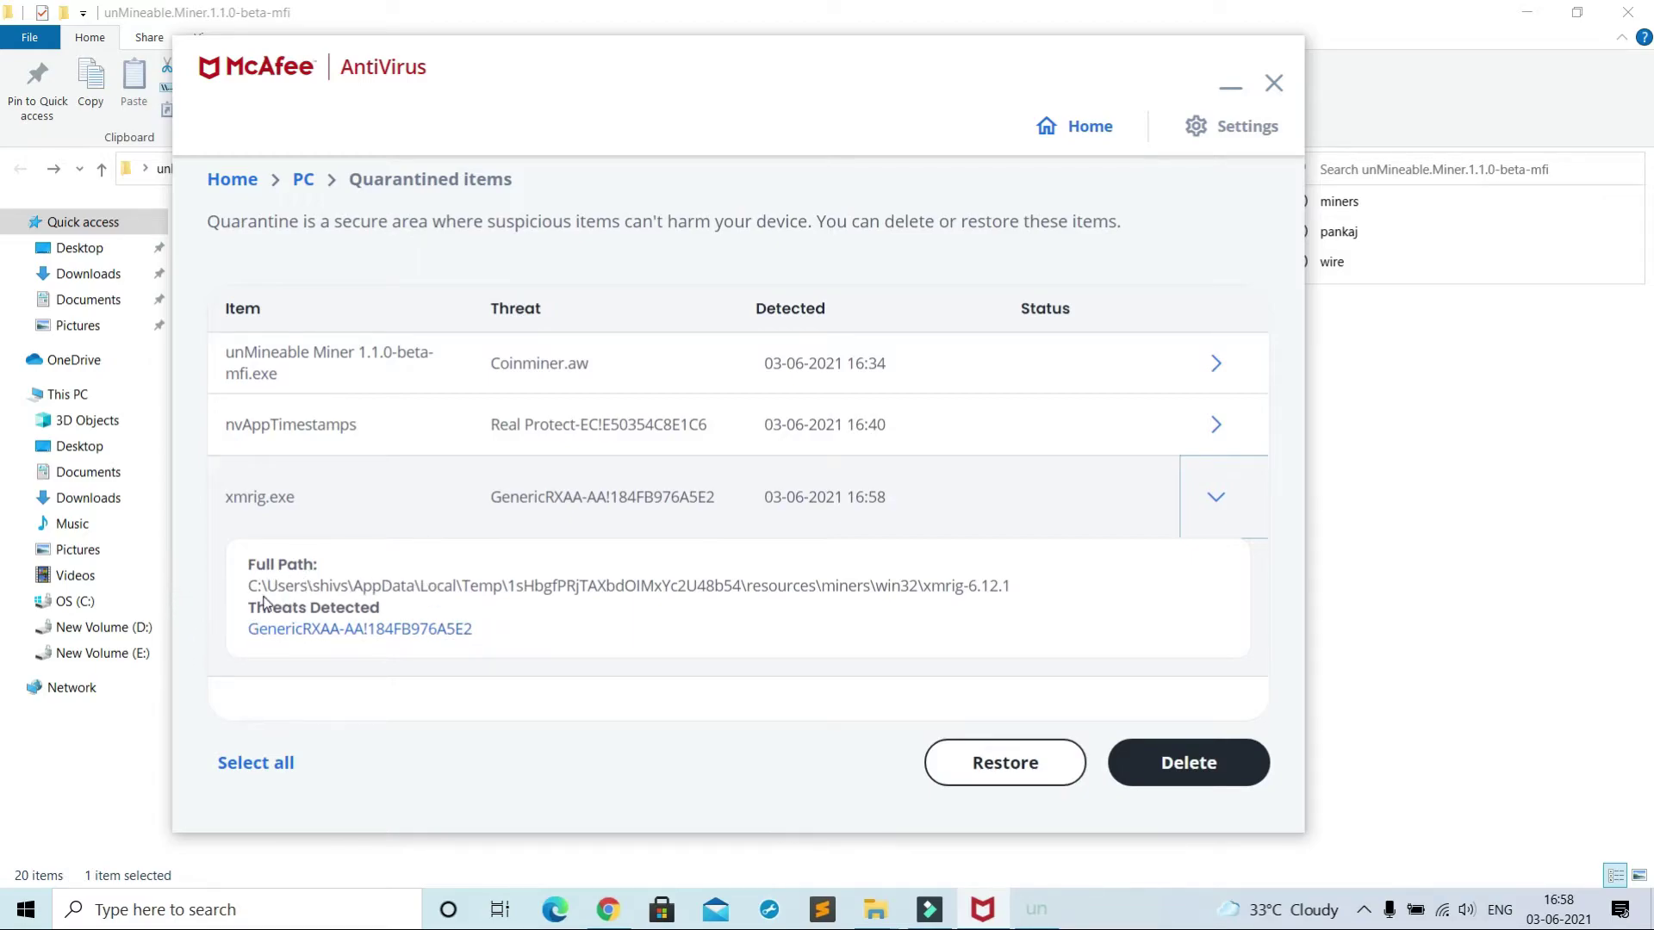
left_click(766, 859)
Step: Point the CPU miner file location to xmrig.exe in the xmrig-6.12.1 folder
left_click(1036, 909)
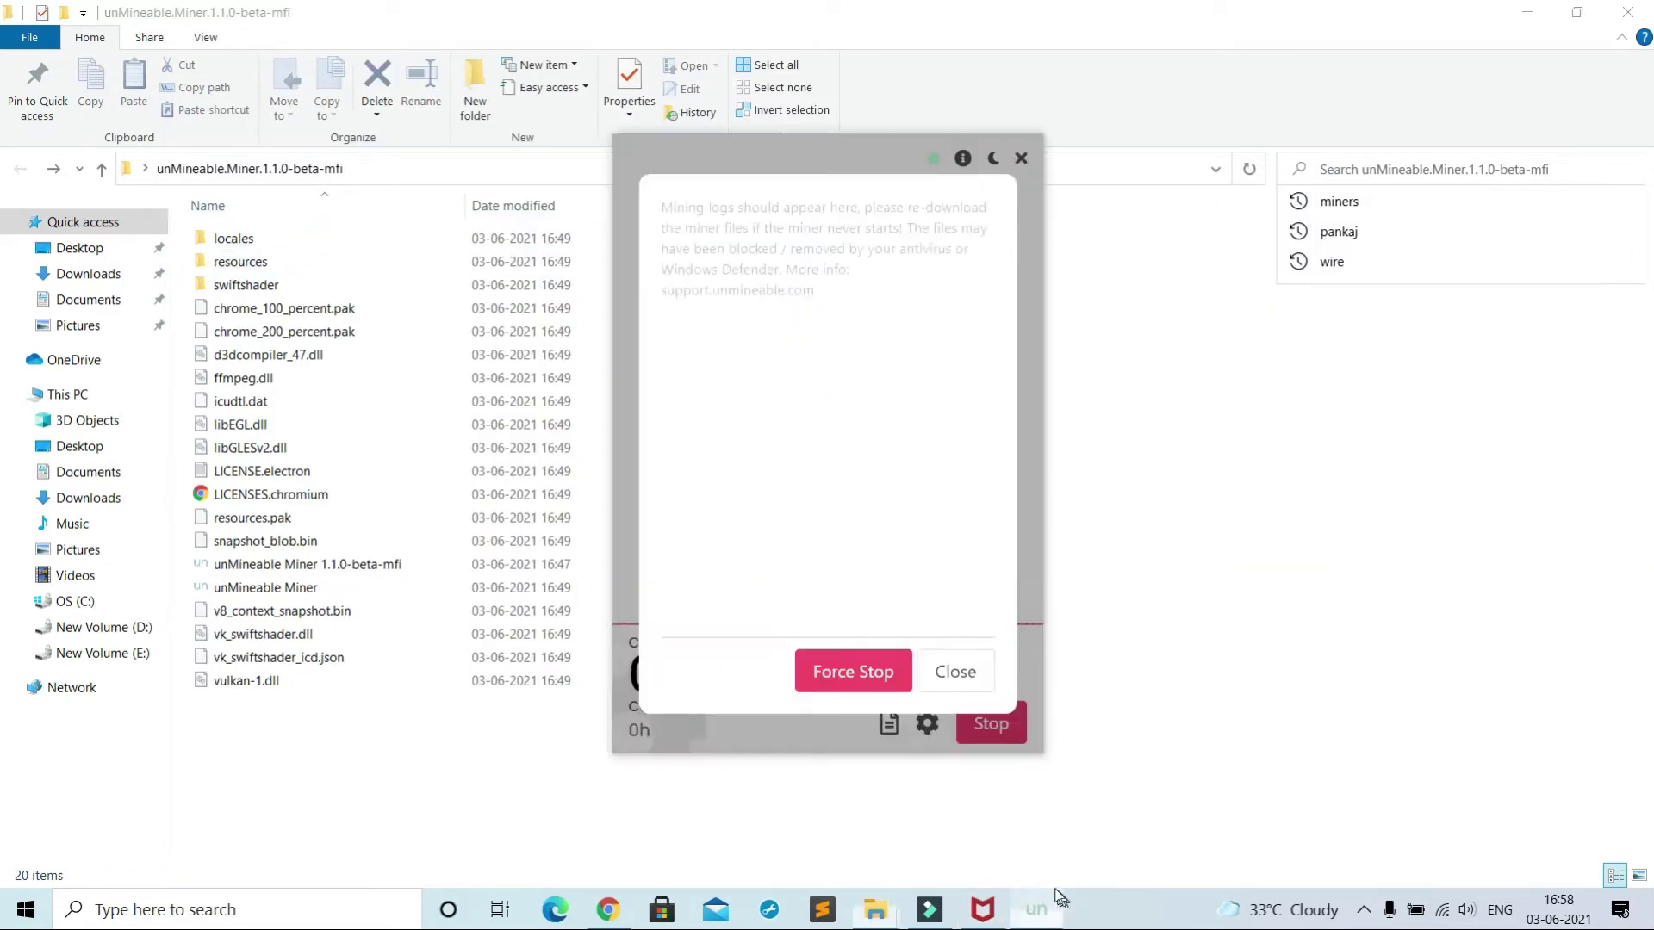
left_click(952, 672)
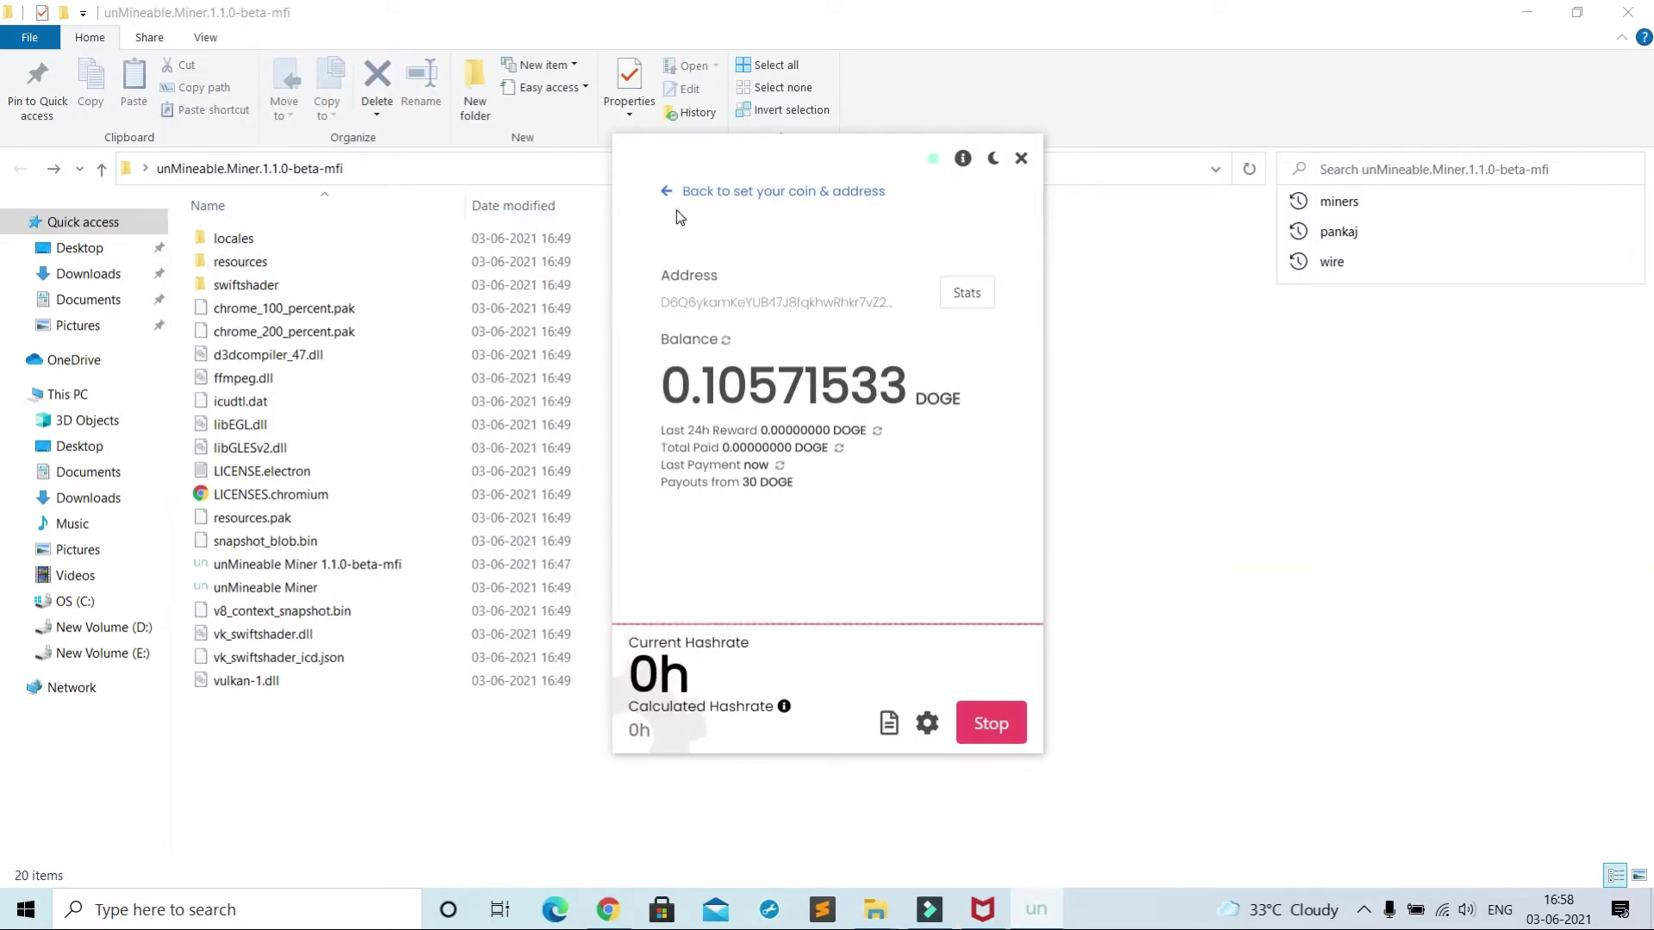
left_click(666, 192)
left_click(666, 193)
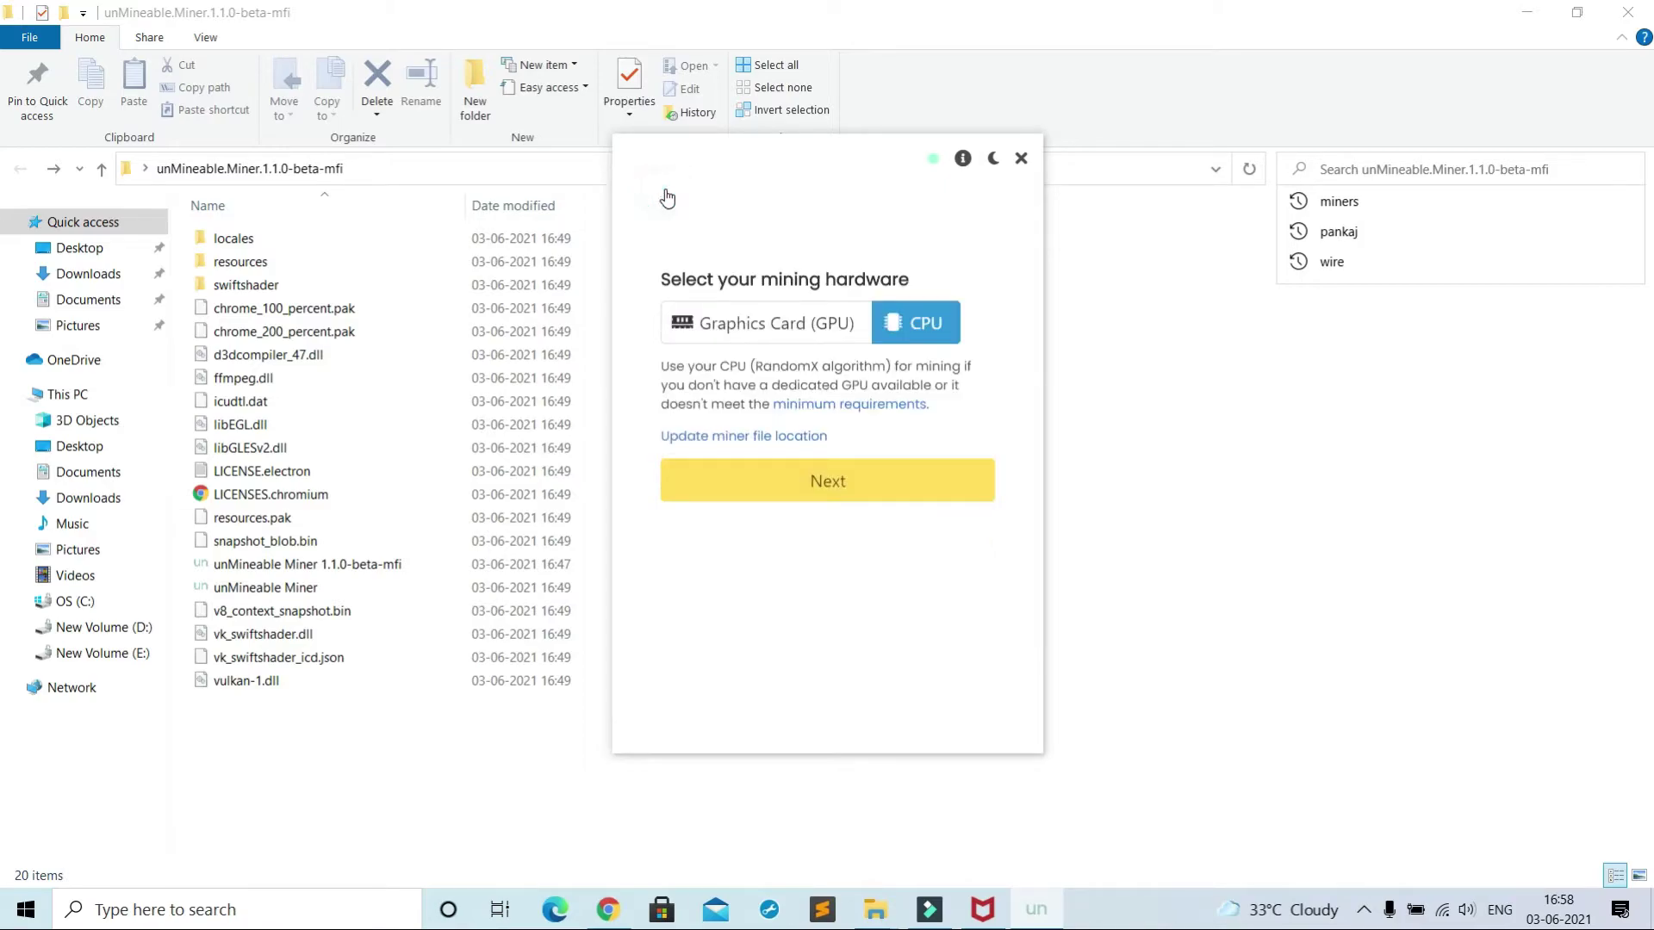
left_click(786, 436)
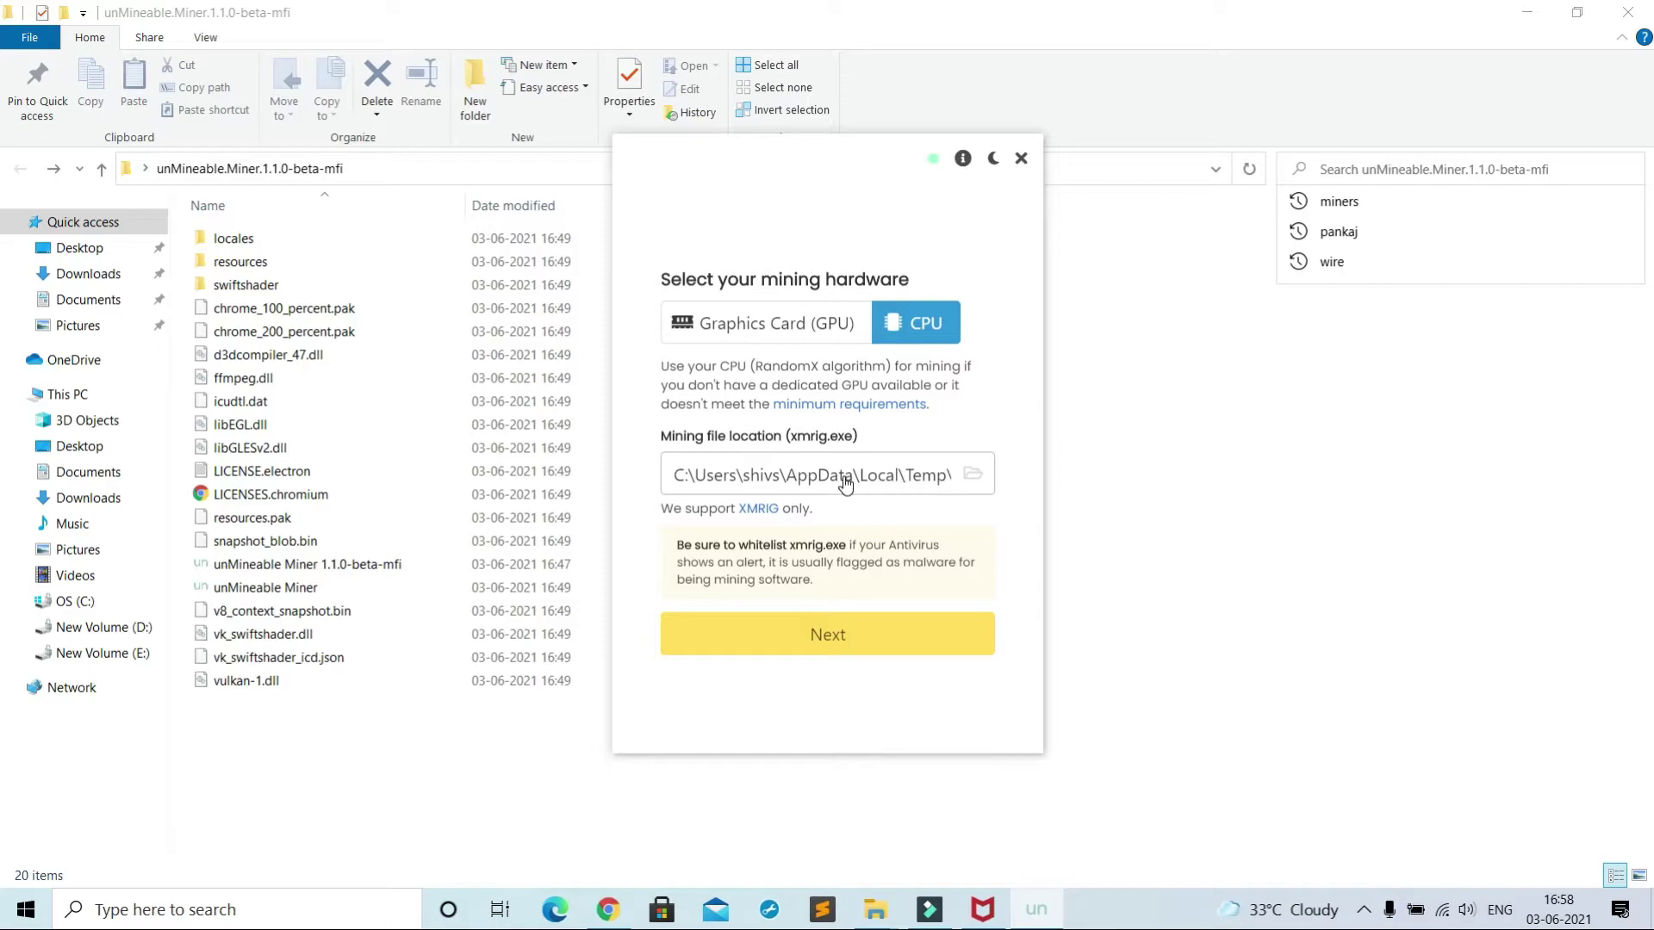
left_click(971, 477)
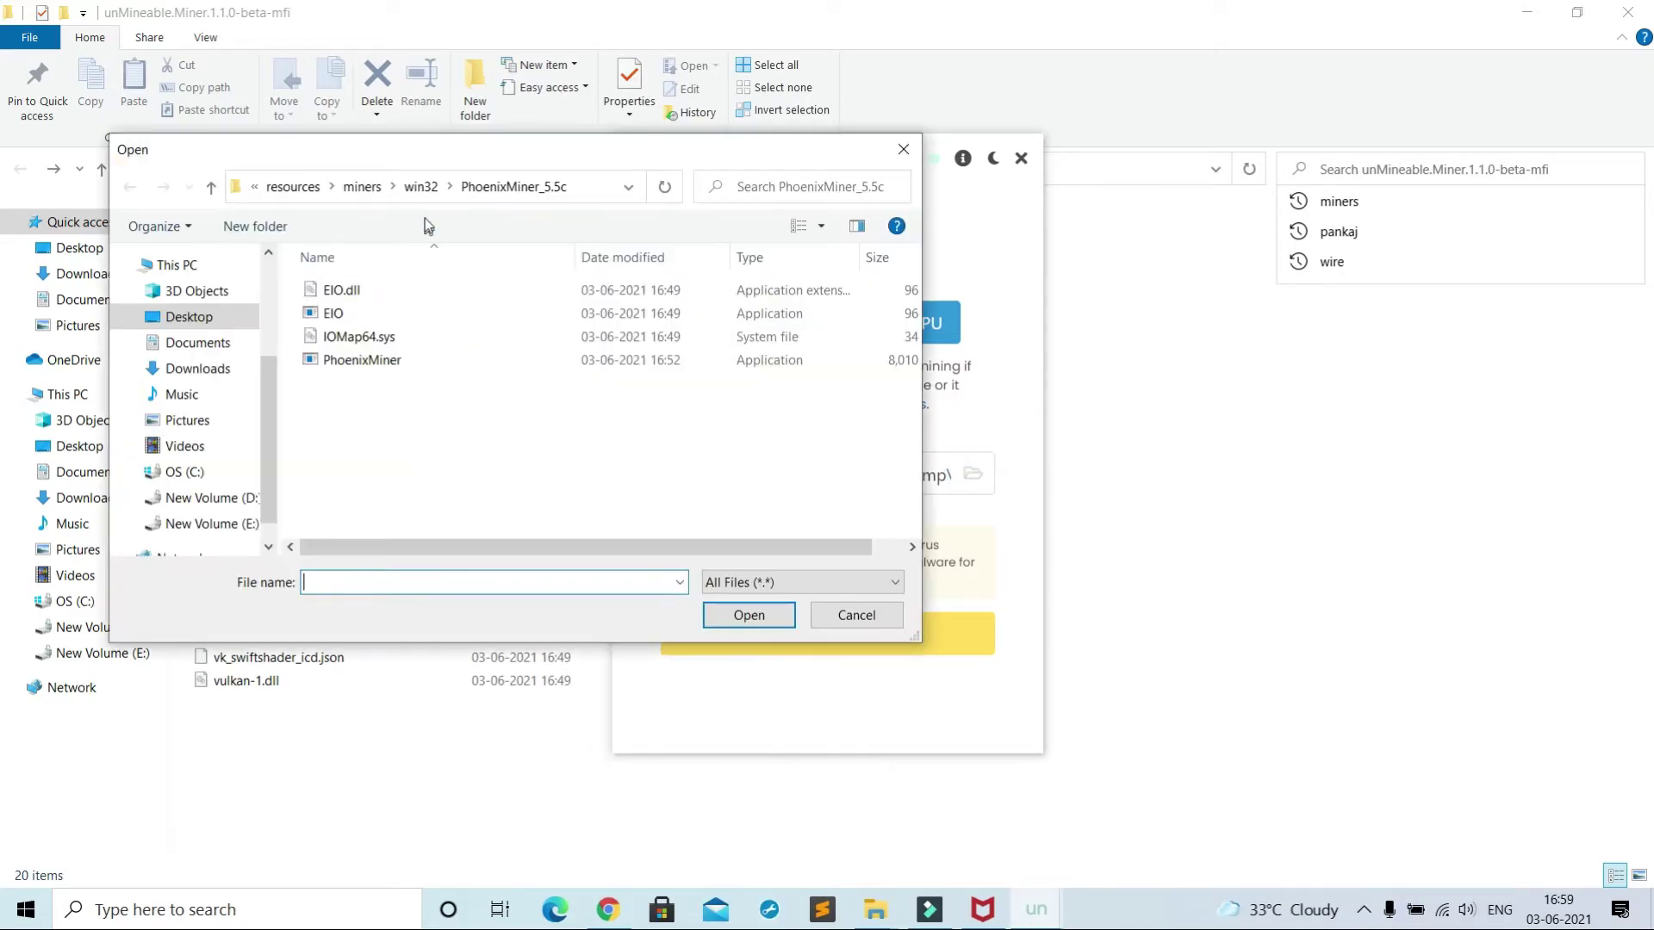
left_click(425, 187)
double_click(413, 312)
left_click(405, 313)
left_click(742, 617)
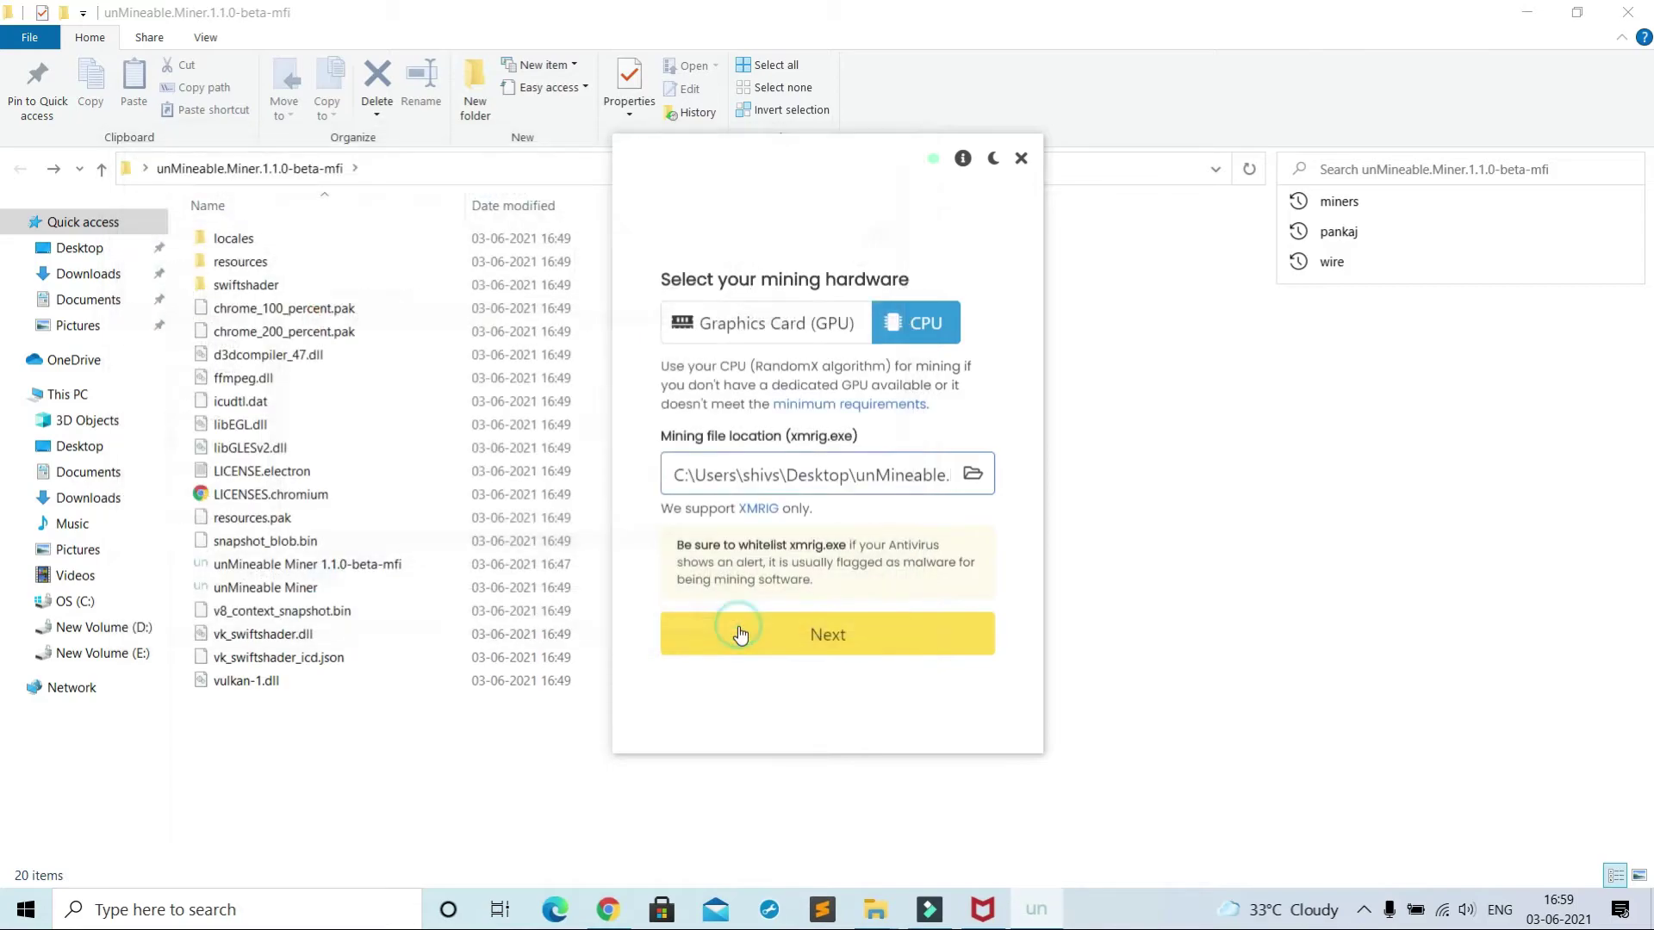
Step: Keep Dogecoin and the saved address and start mining
left_click(880, 638)
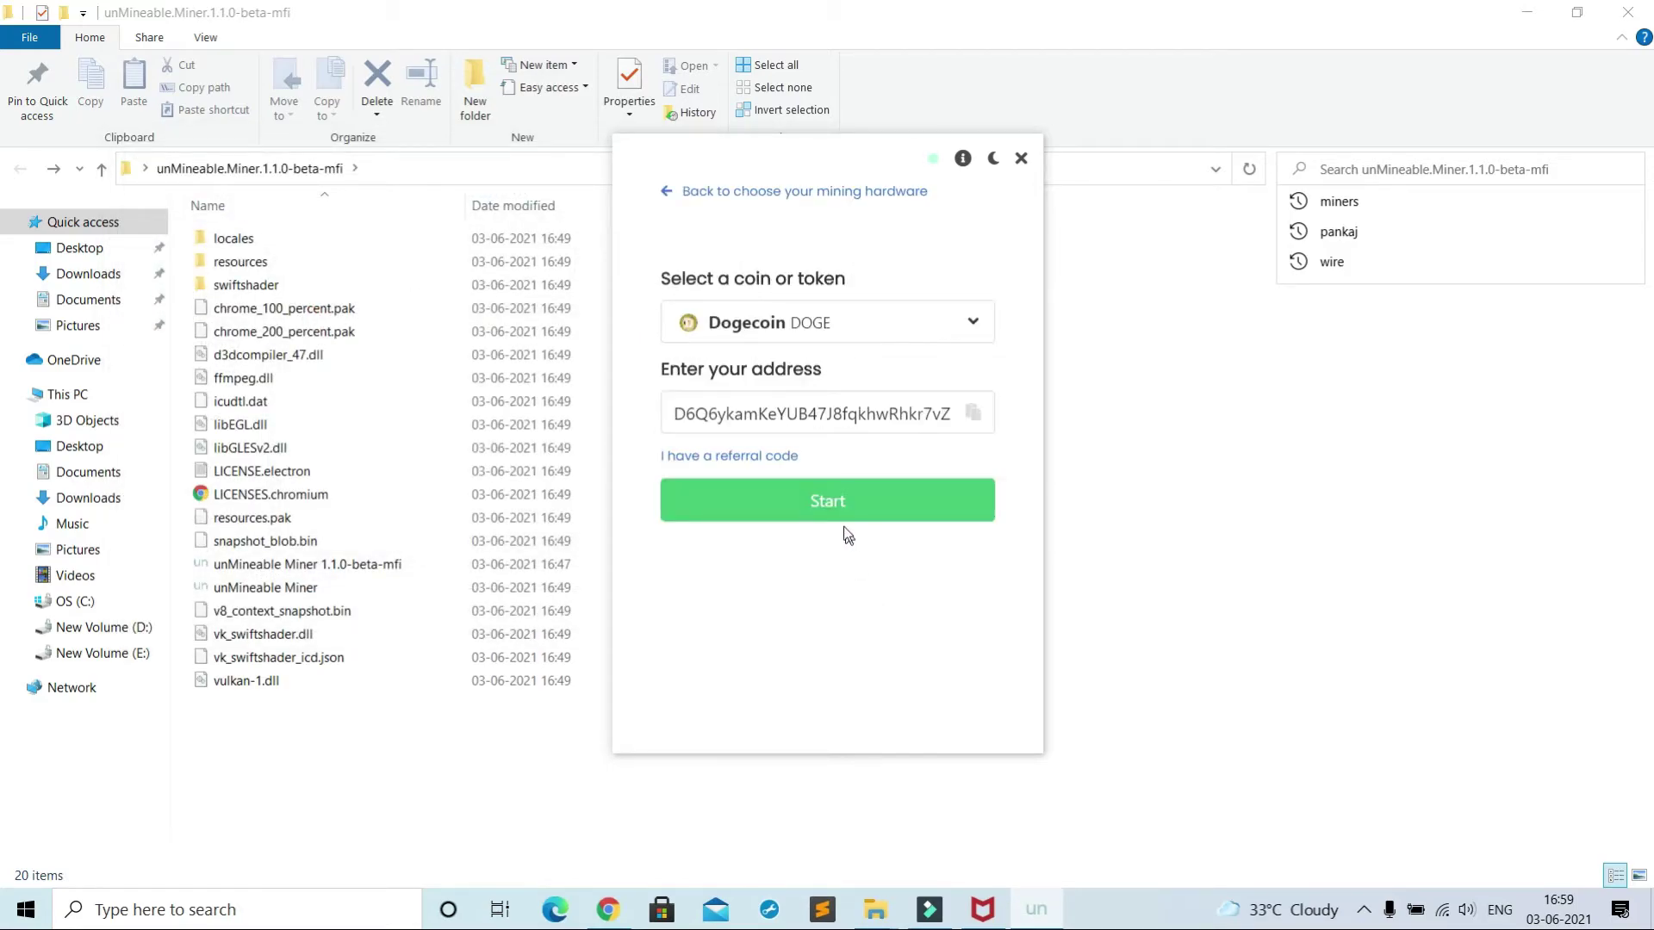
left_click(680, 193)
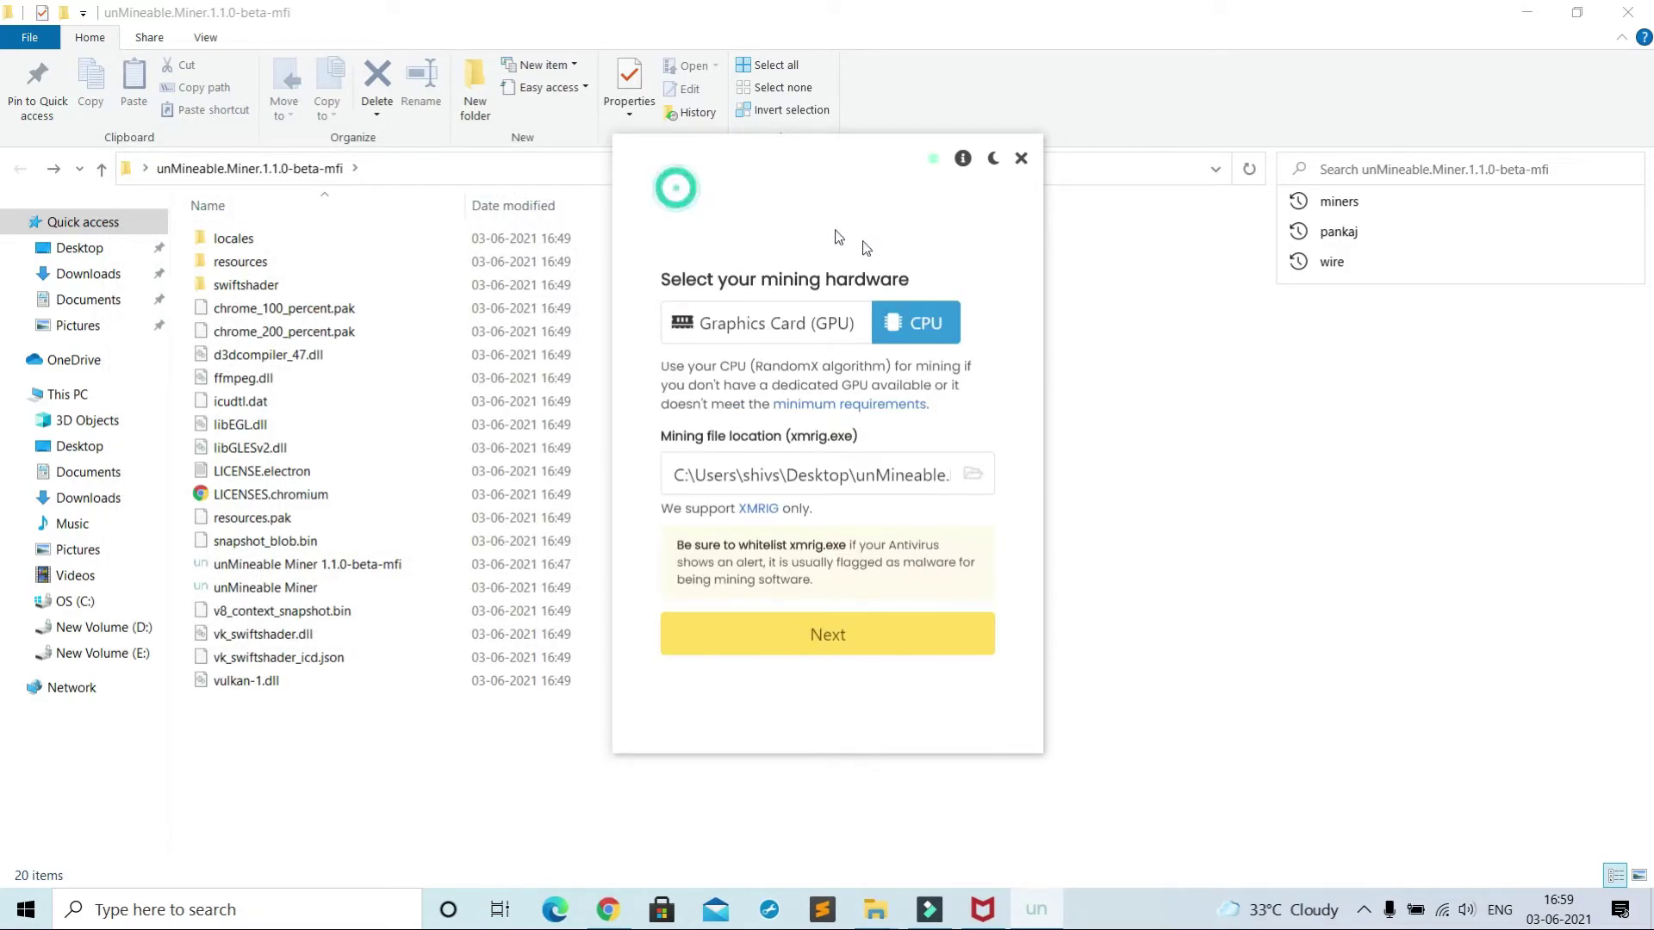
left_click(891, 643)
left_click(850, 506)
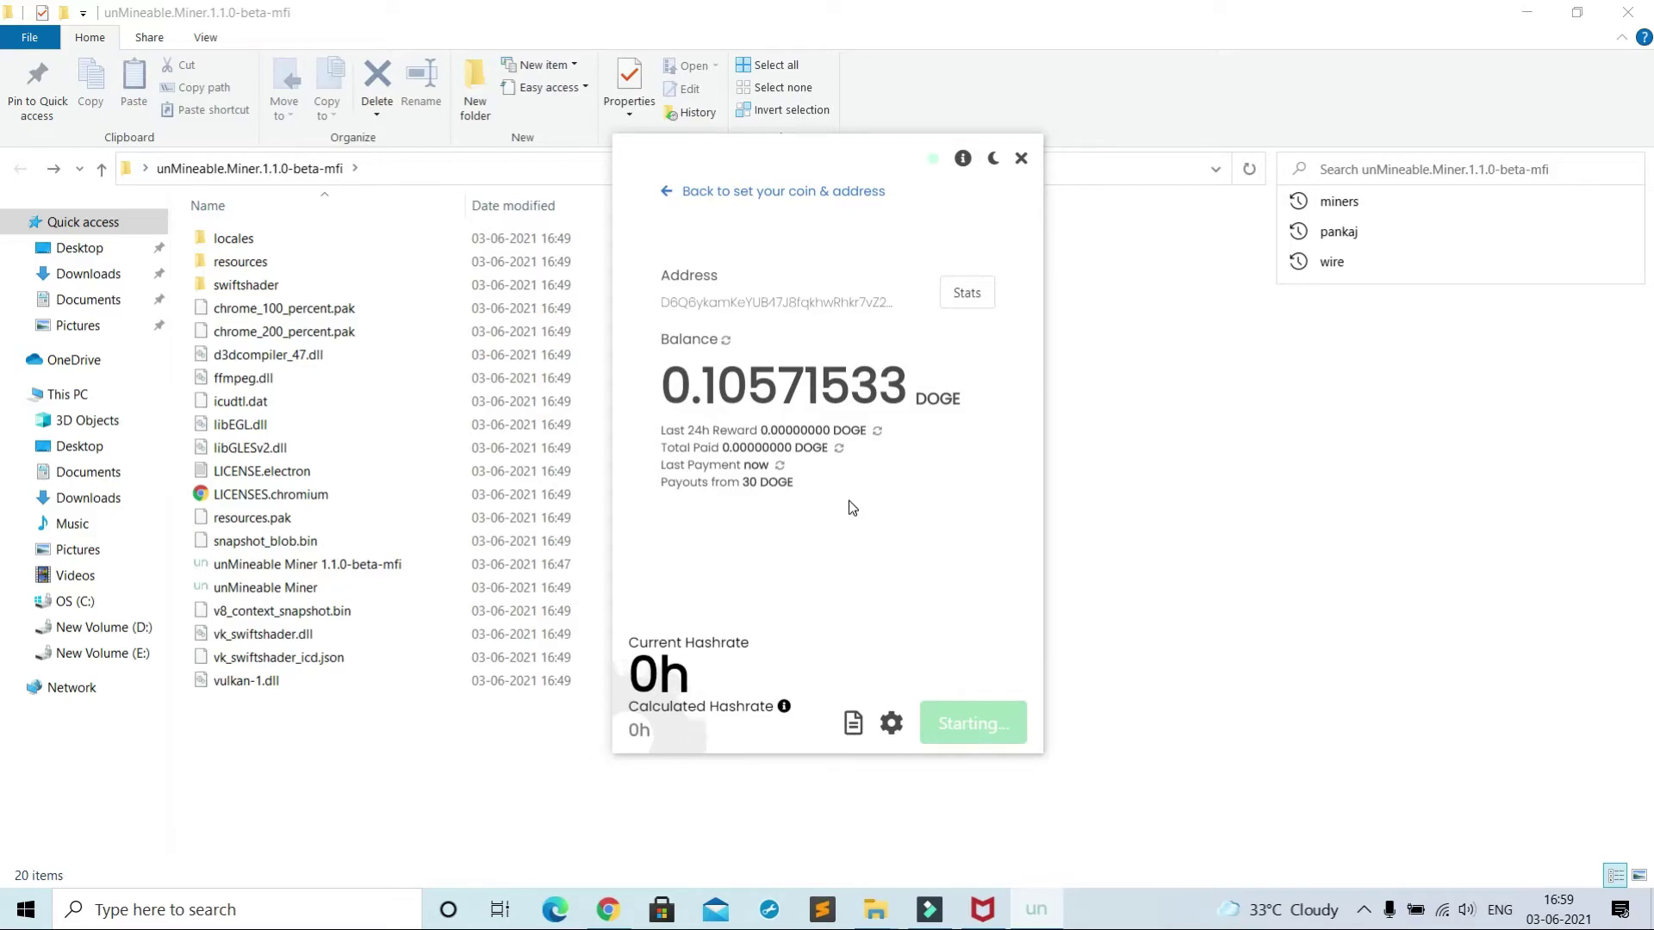
Step: Scroll through the miner's log output, then close it
left_click(854, 723)
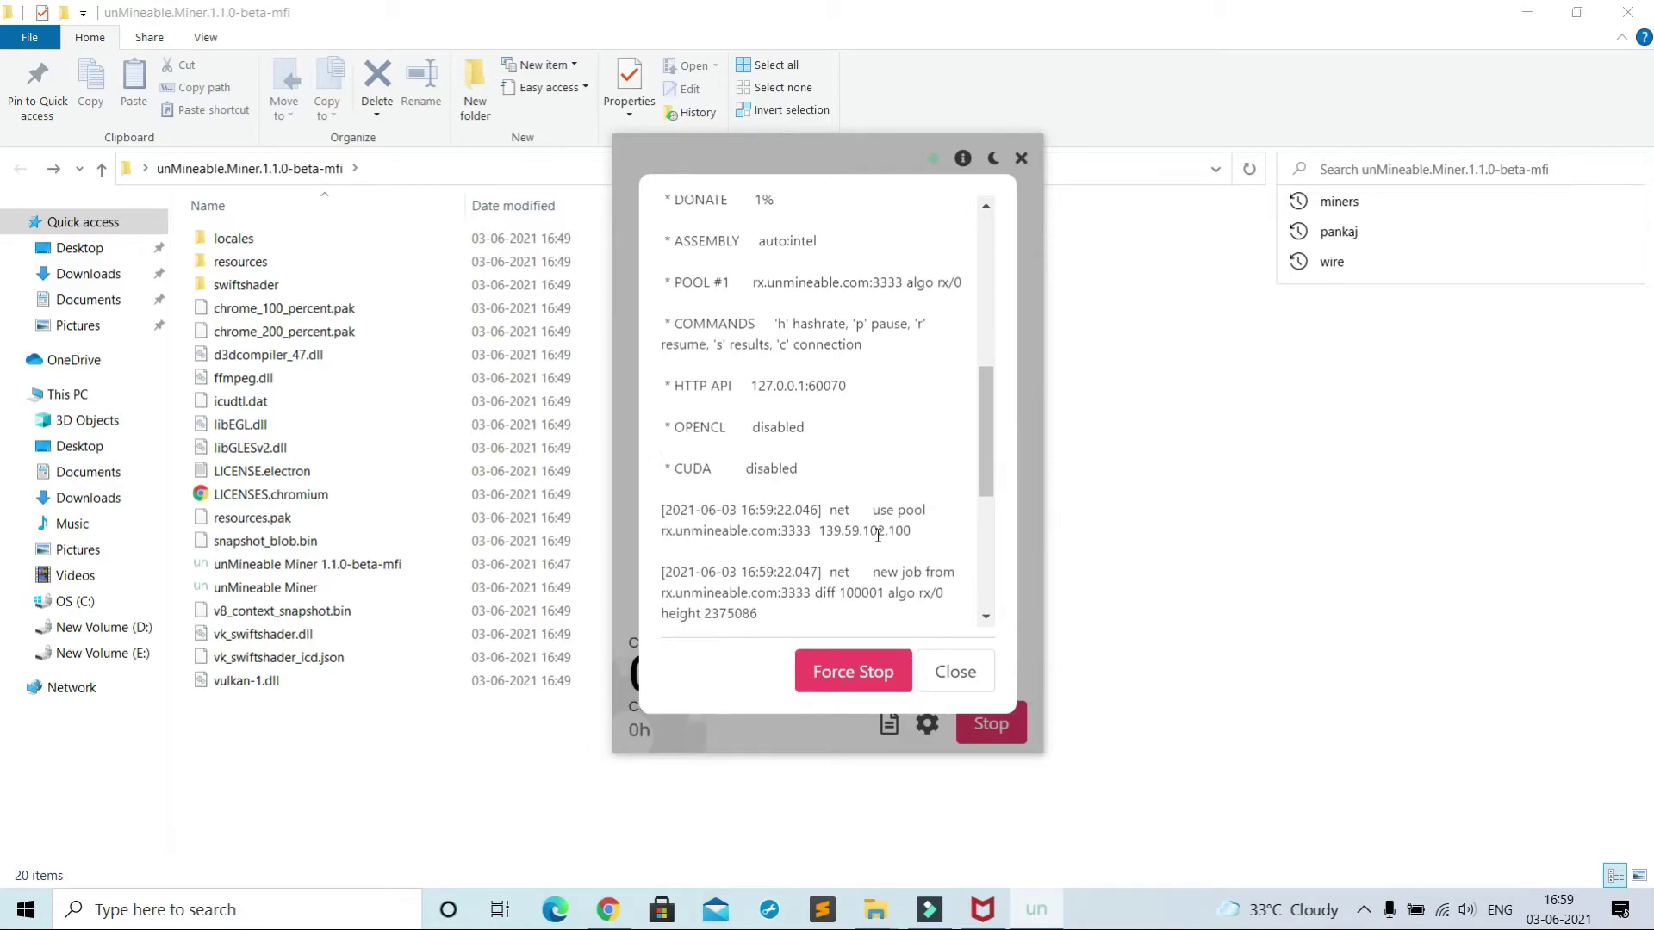
scroll(877, 535, "down", 1)
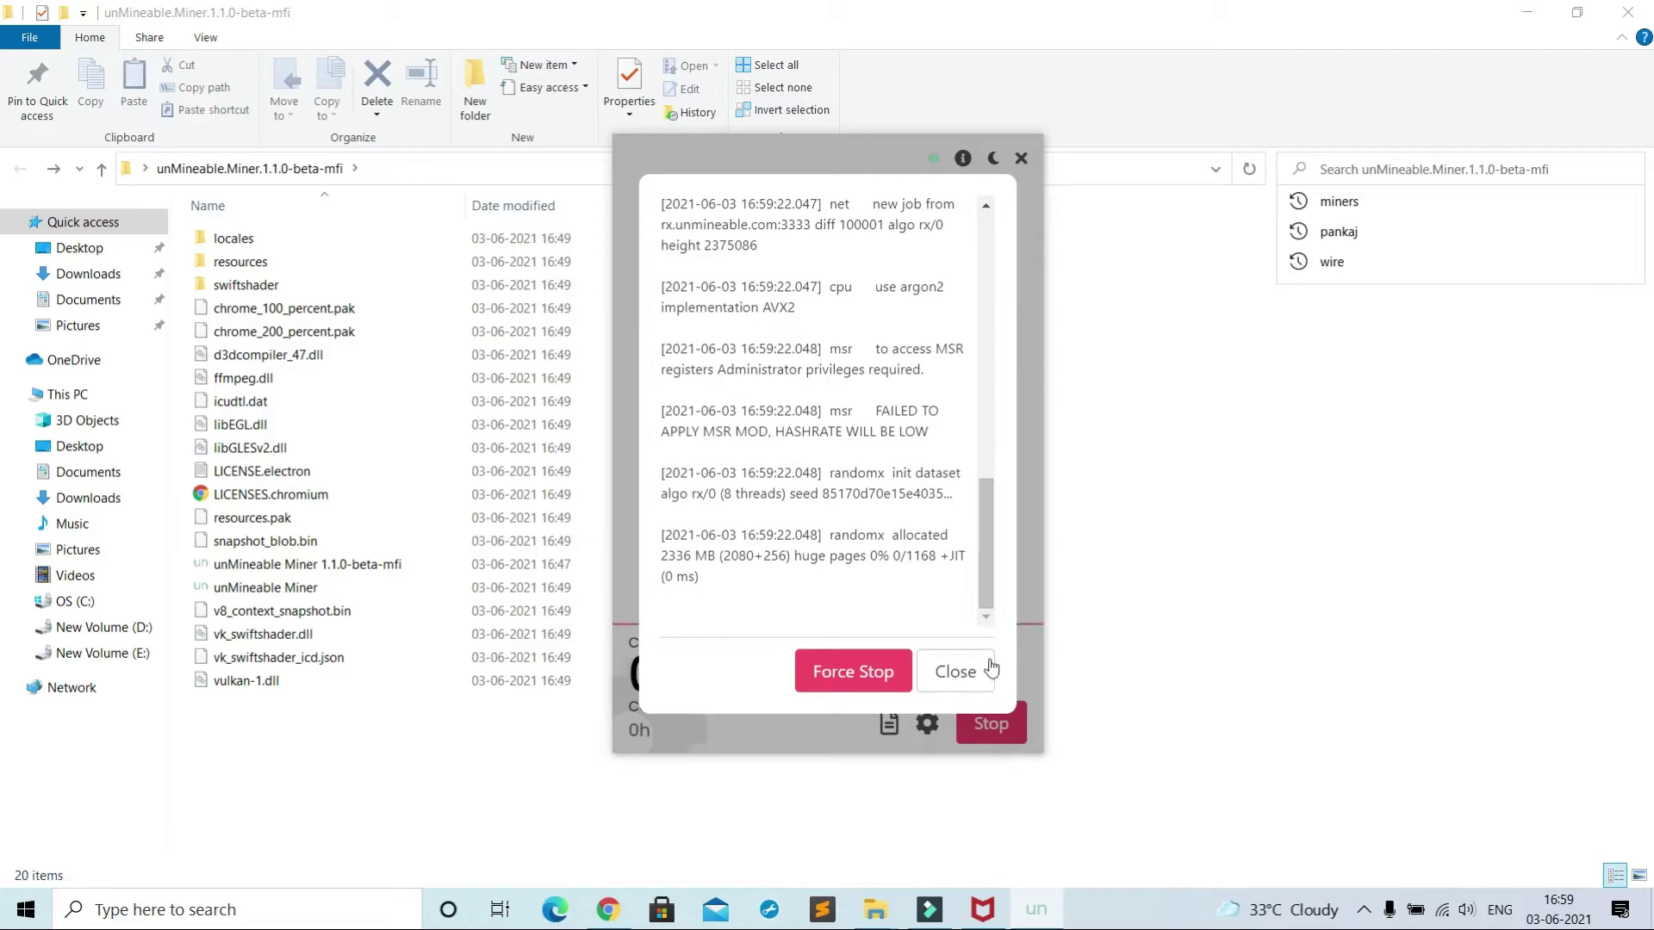
left_click(977, 681)
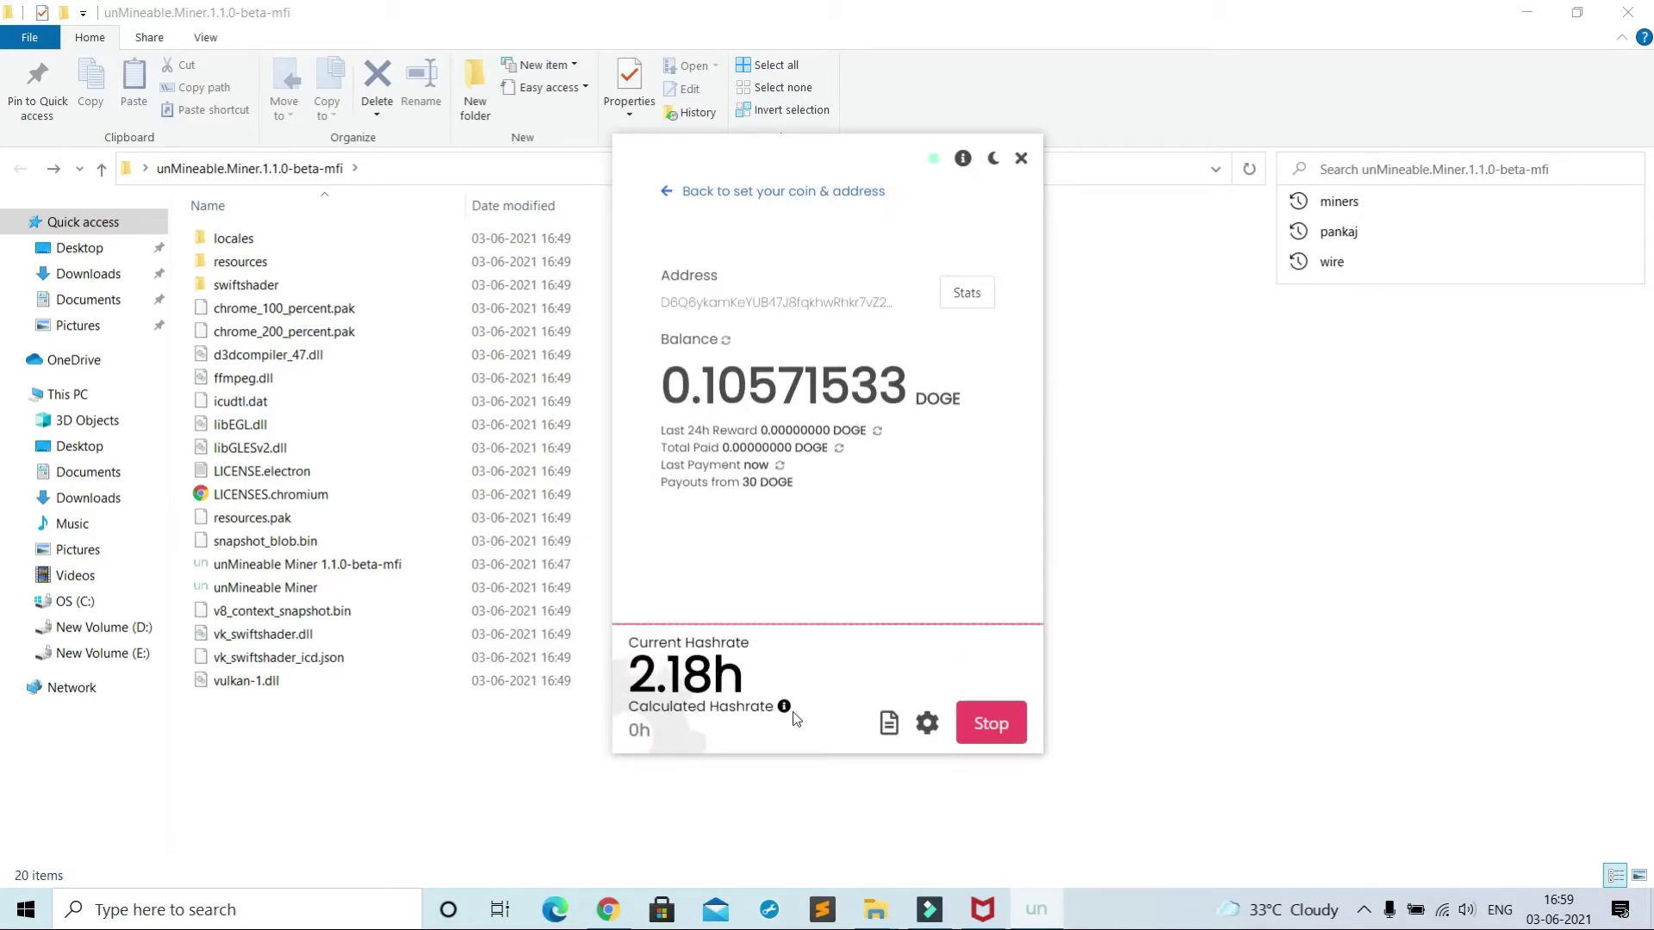
Step: Check the 5.57h current hashrate, then stop mining
left_click_drag(635, 676, 746, 679)
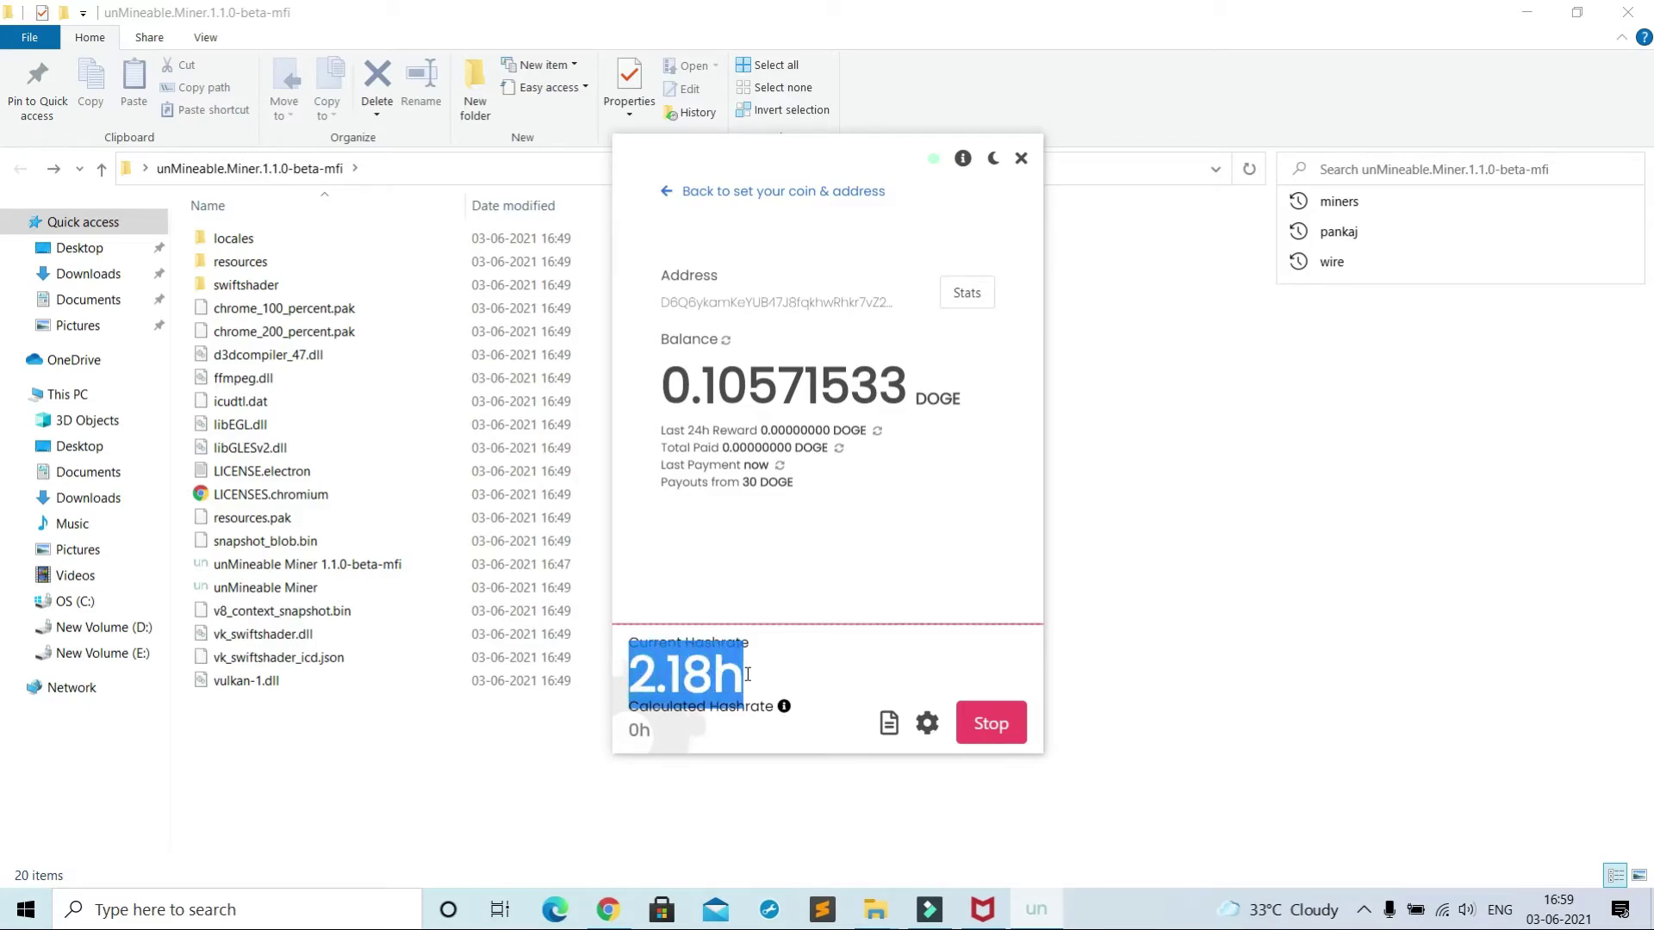
left_click(825, 641)
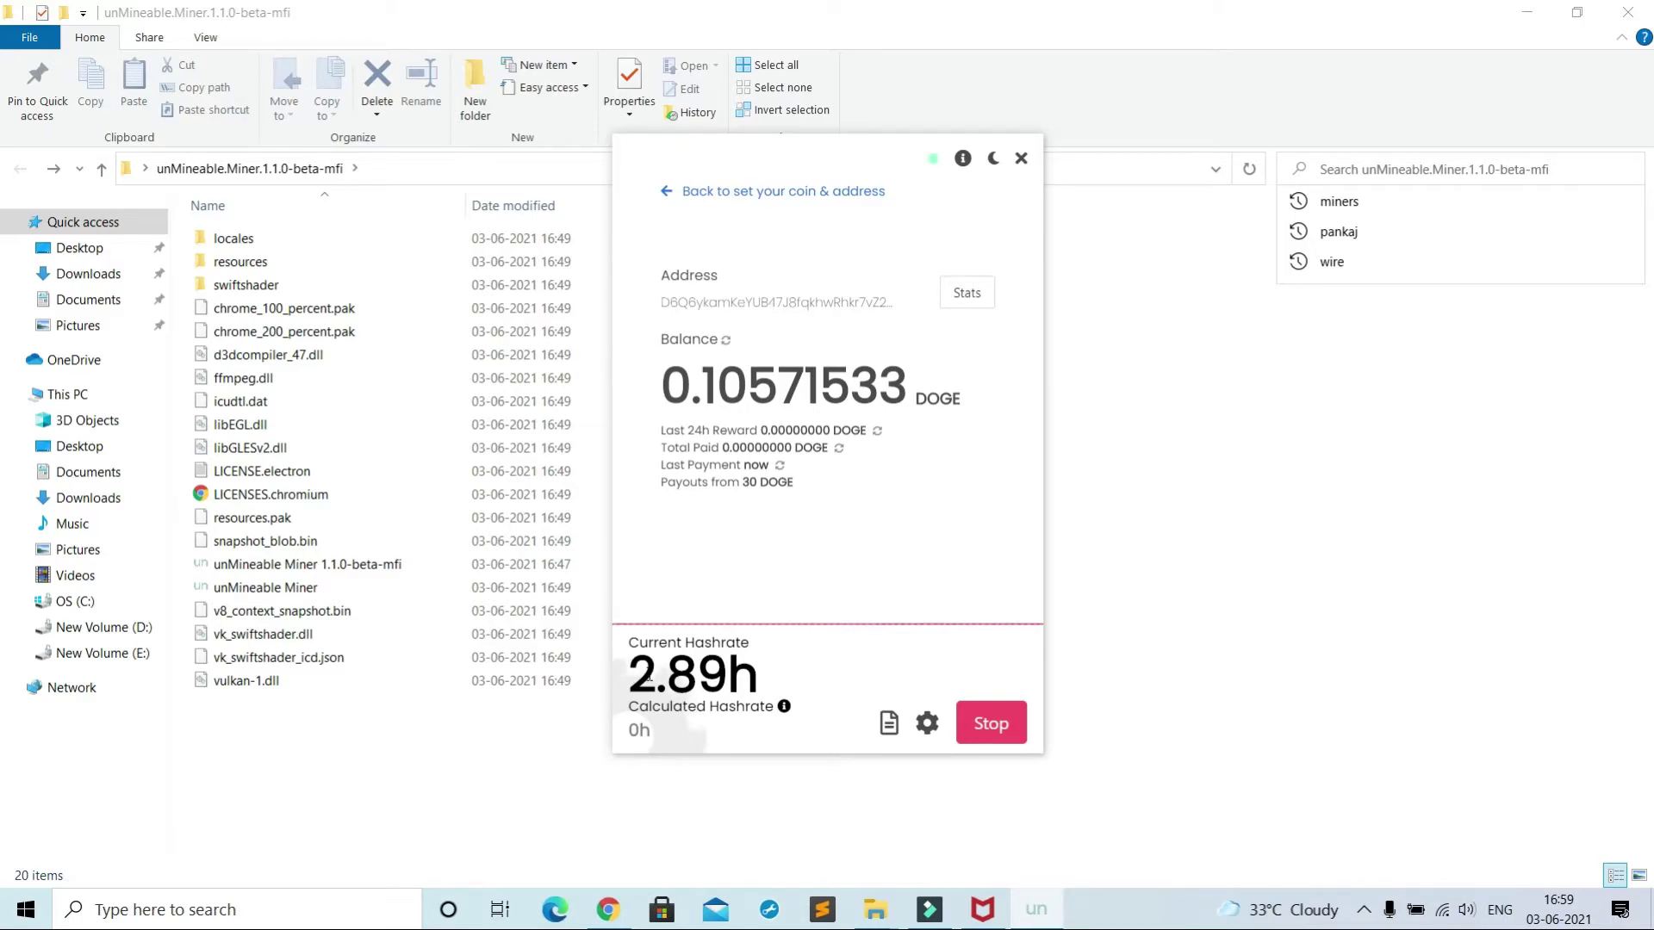
triple_click(761, 650)
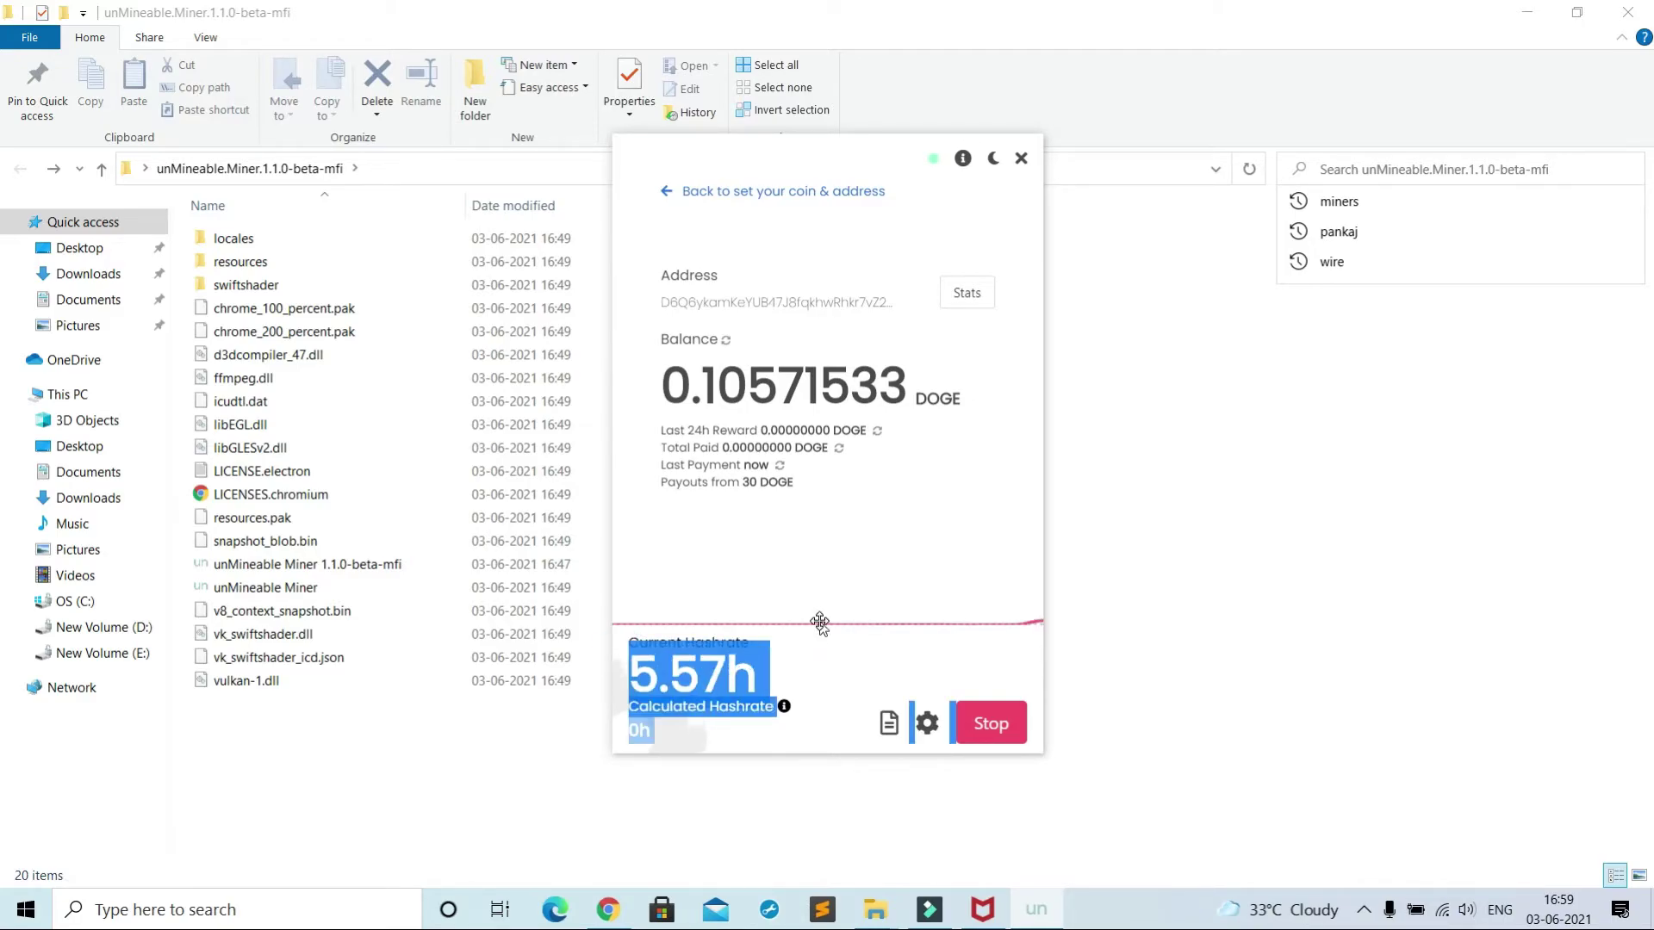
left_click(698, 705)
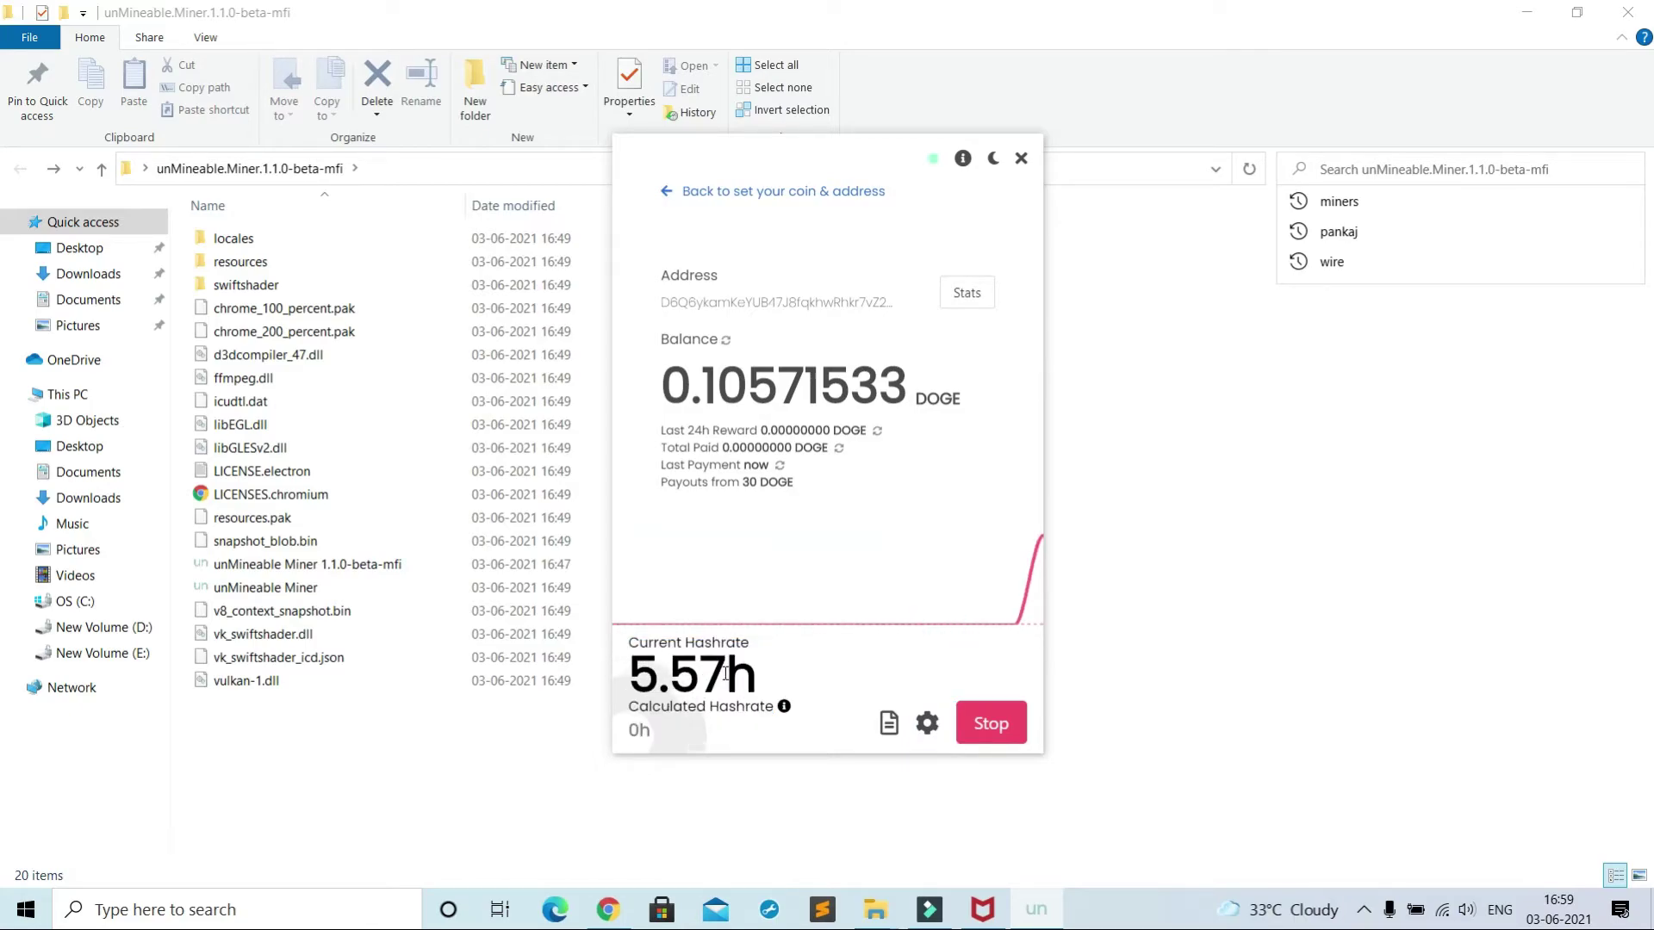
left_click(989, 726)
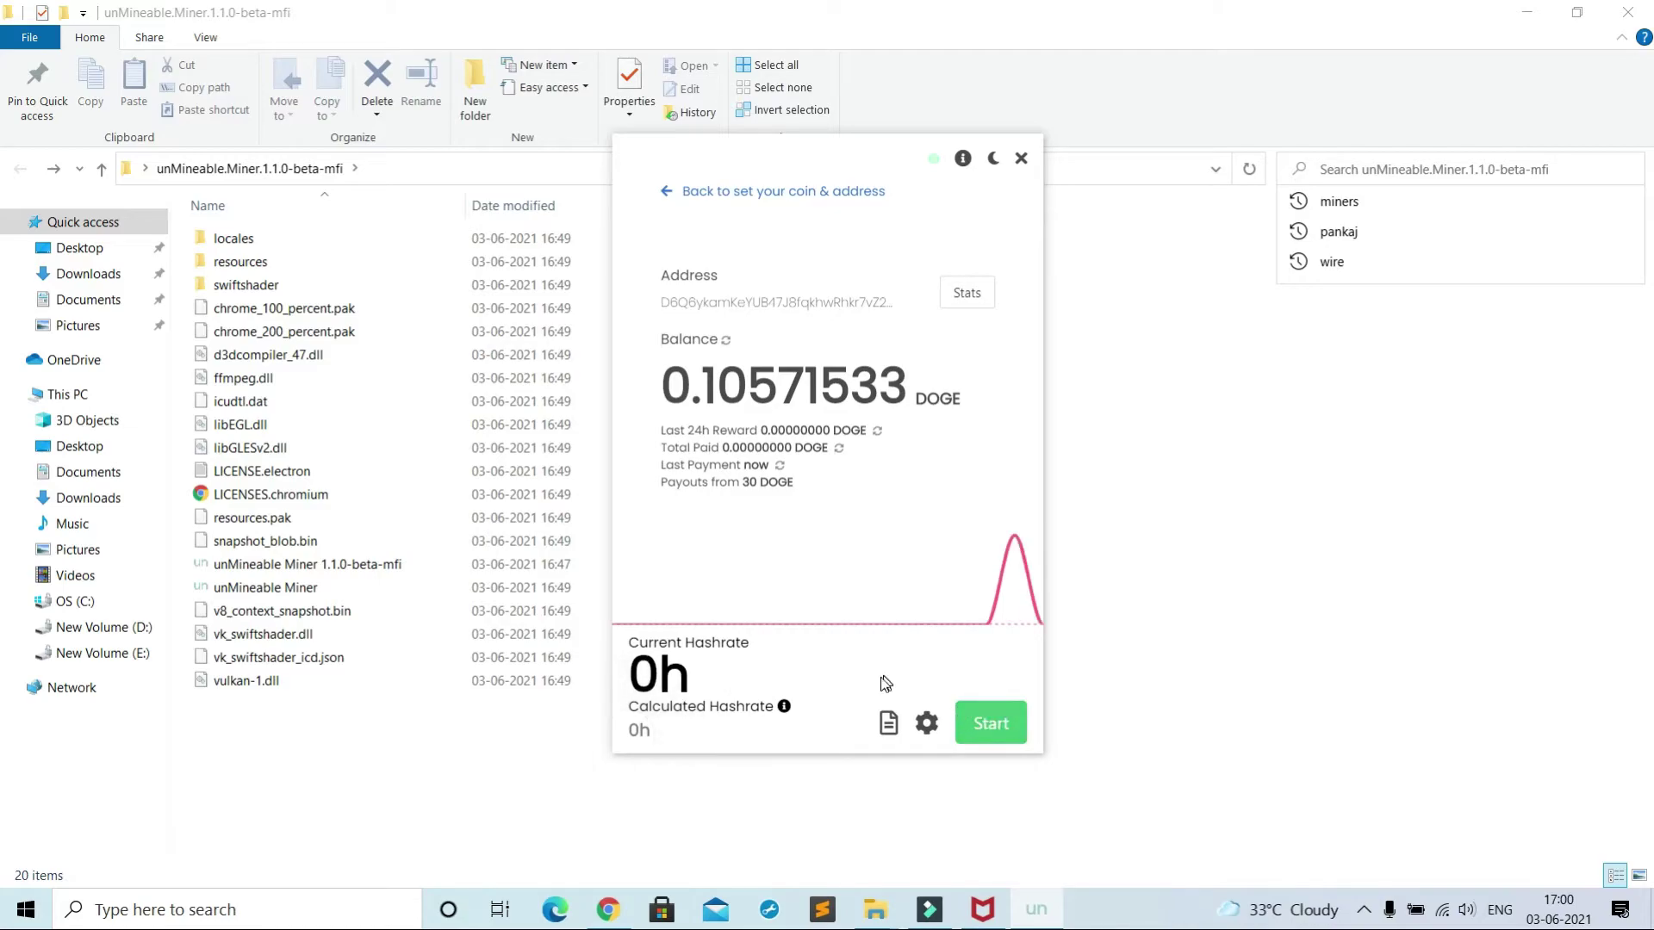
Step: Close the miner, open the 'doge address' note (0.029 dogecoin in 1hr 17min), and select the wallet address
left_click(1020, 158)
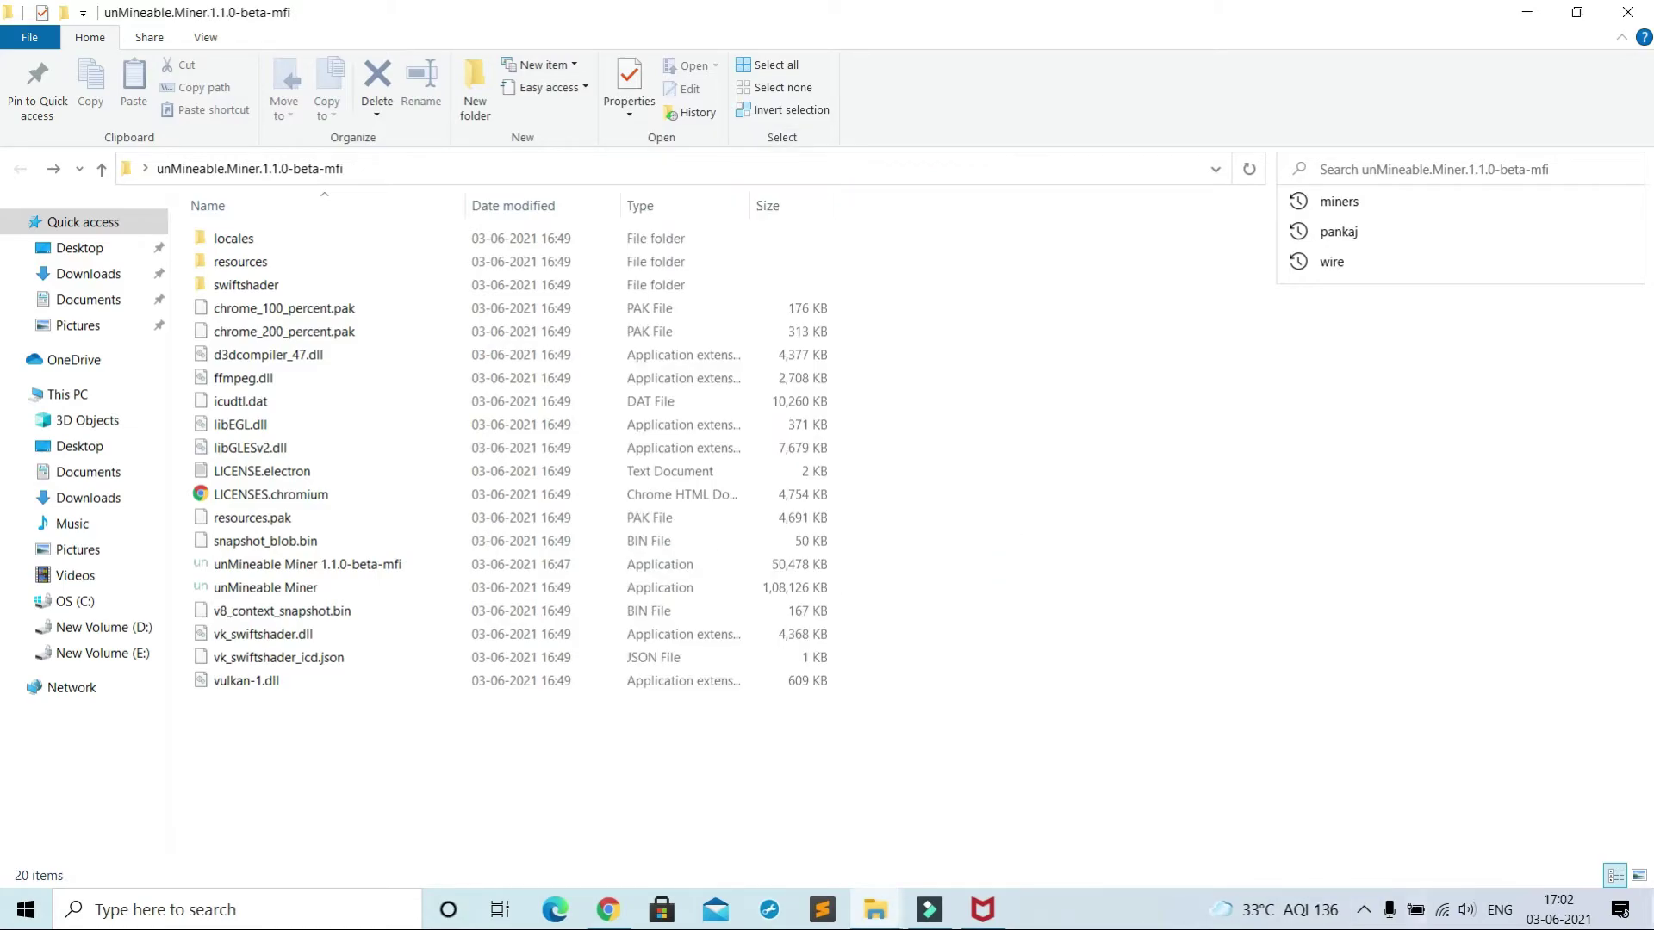
left_click(1649, 909)
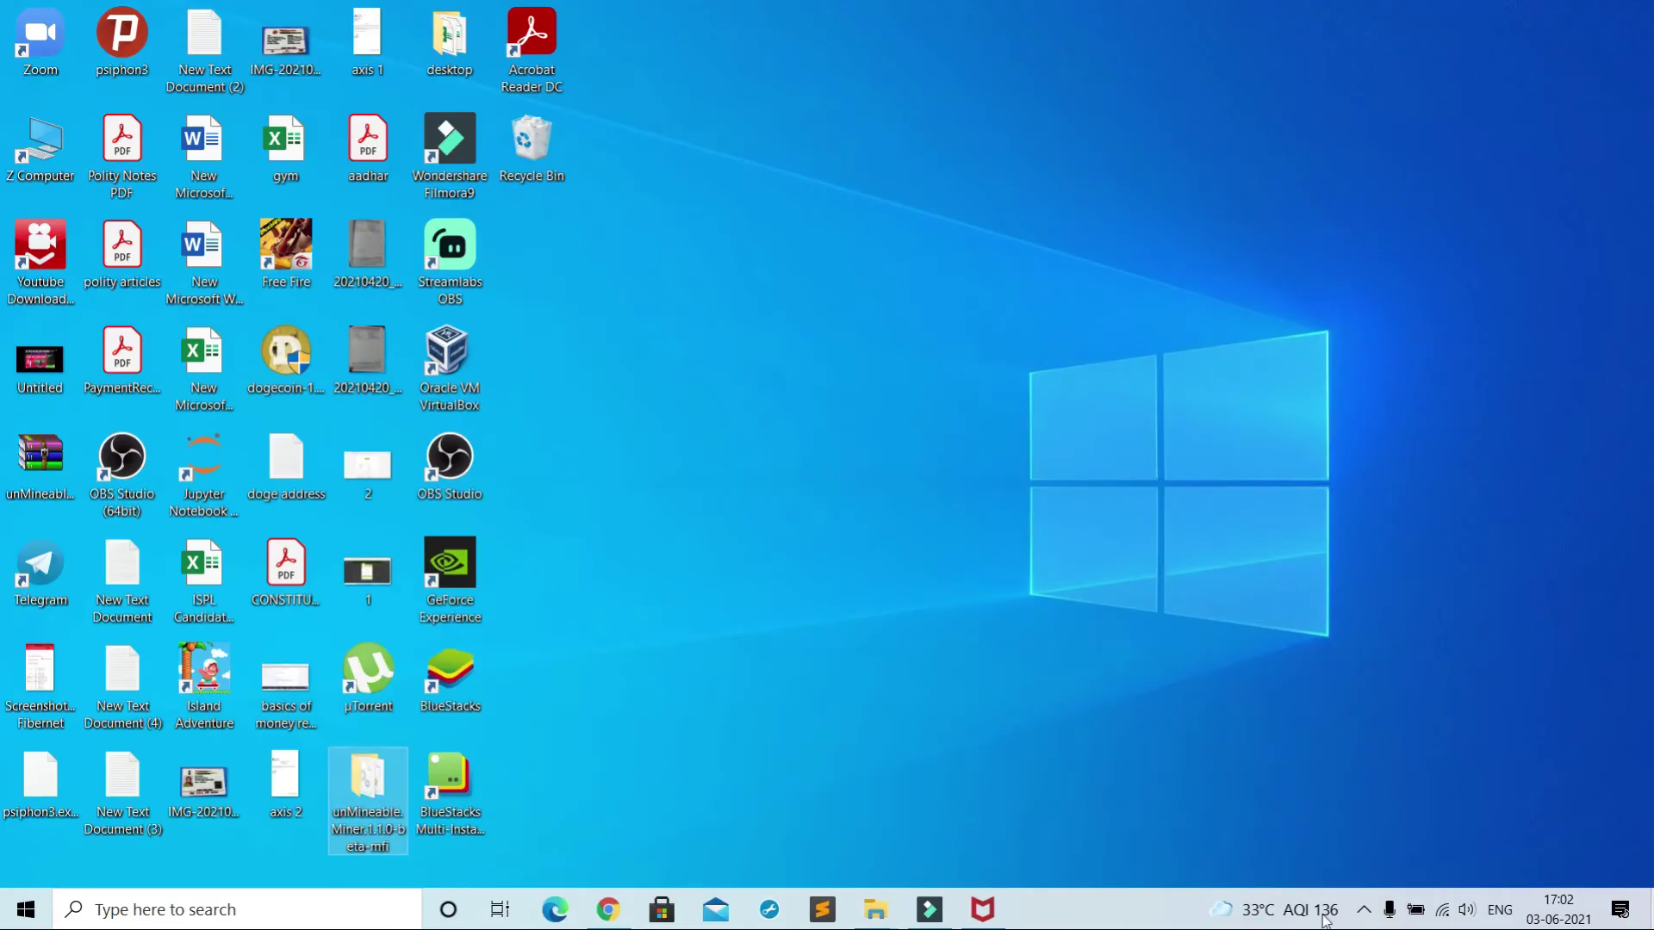
left_click(297, 492)
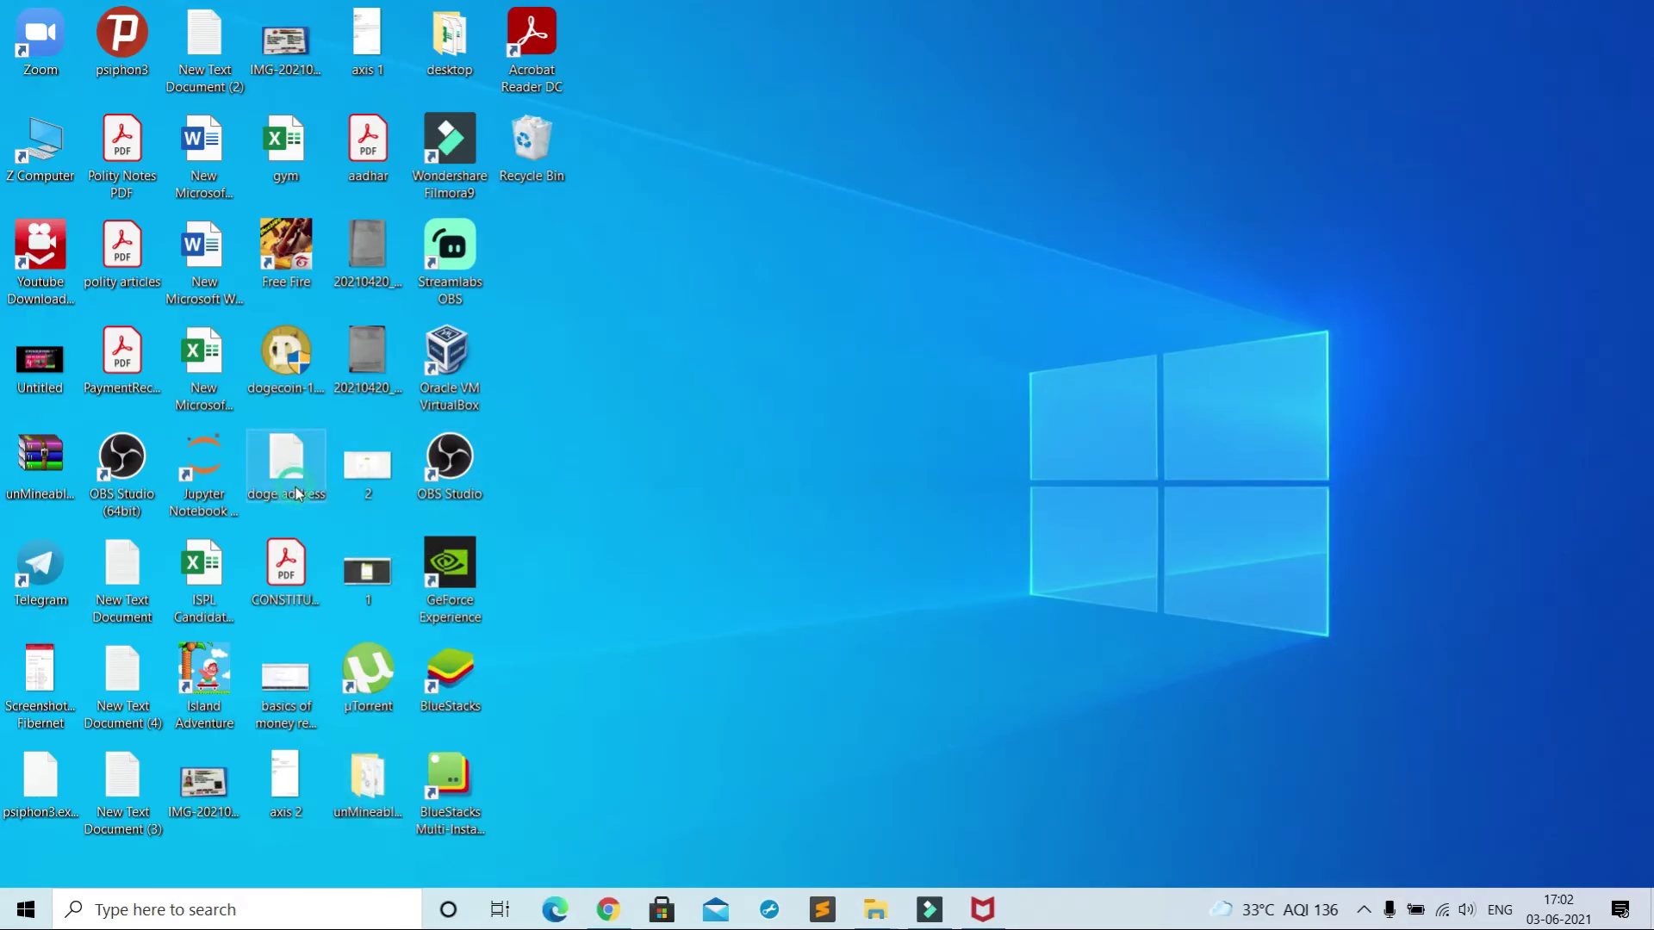
double_click(297, 493)
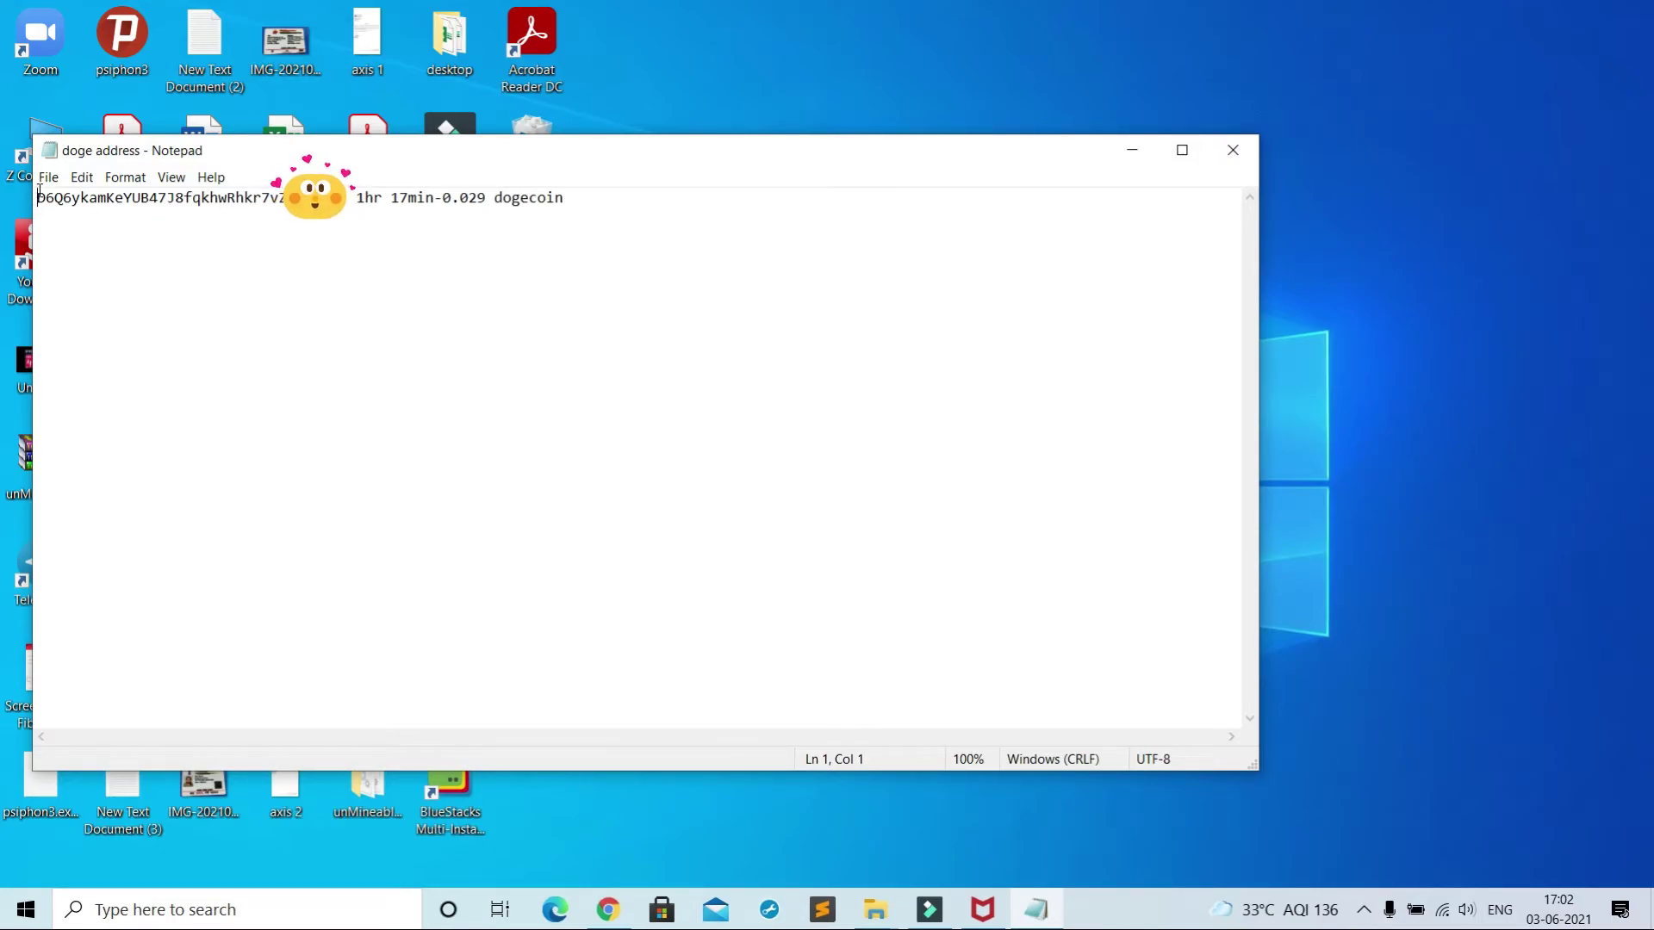
key("shift+Right")
key("shift+Right")
key("shift+Right")
key("shift+Right")
key("shift+Right")
key("shift+Right")
key("shift+Right")
key("shift+Right")
key("shift+Right")
key("shift+Right")
key("shift+Right")
key("shift+Right")
key("shift+Right")
key("shift+Right")
key("shift+Right")
key("shift+Right")
key("shift+Right")
key("shift+Right")
key("shift+Right")
key("shift+Right")
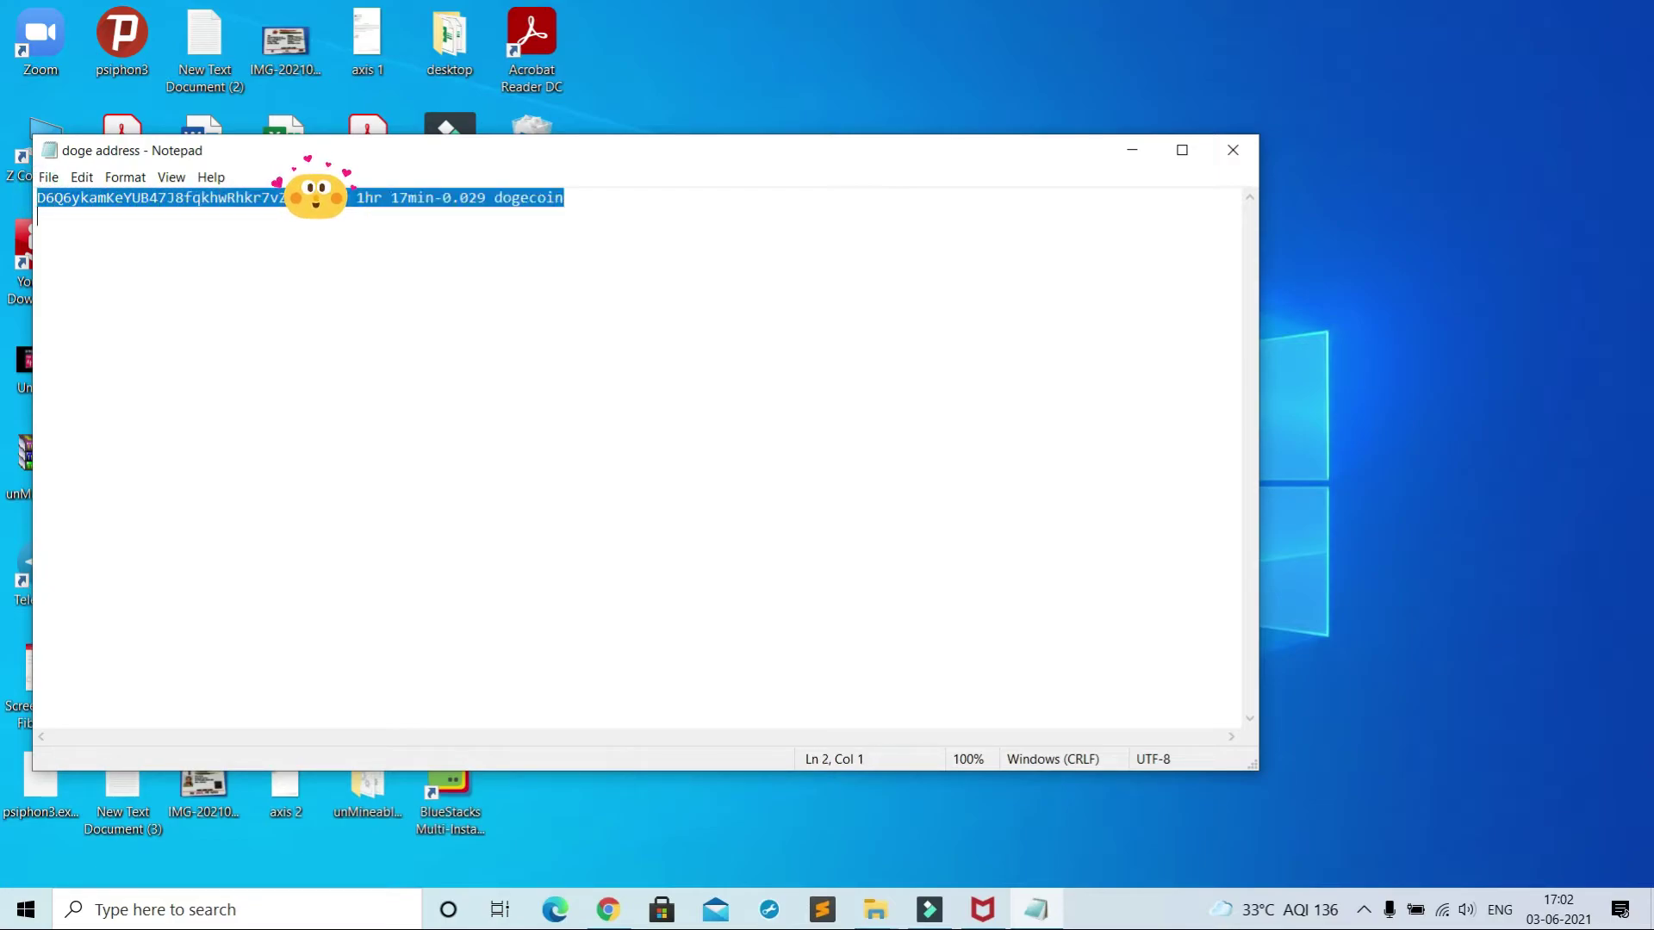
key("shift+Left")
key("shift+Left")
key("shift+Left")
key("shift+Left")
key("shift+Left")
key("shift+Left")
key("shift+Left")
key("shift+Left")
key("shift+Left")
key("shift+Left")
key("shift+Left")
key("shift+Left")
key("shift+Left")
key("shift+Left")
key("shift+Left")
key("shift+Left")
key("shift+Left")
key("shift+Left")
key("shift+Left")
key("shift+Left")
Step: Compute 1 ÷ 0.029 = 34.48… in Calculator, select 34.48, and return to Chrome
key("super")
type("cal")
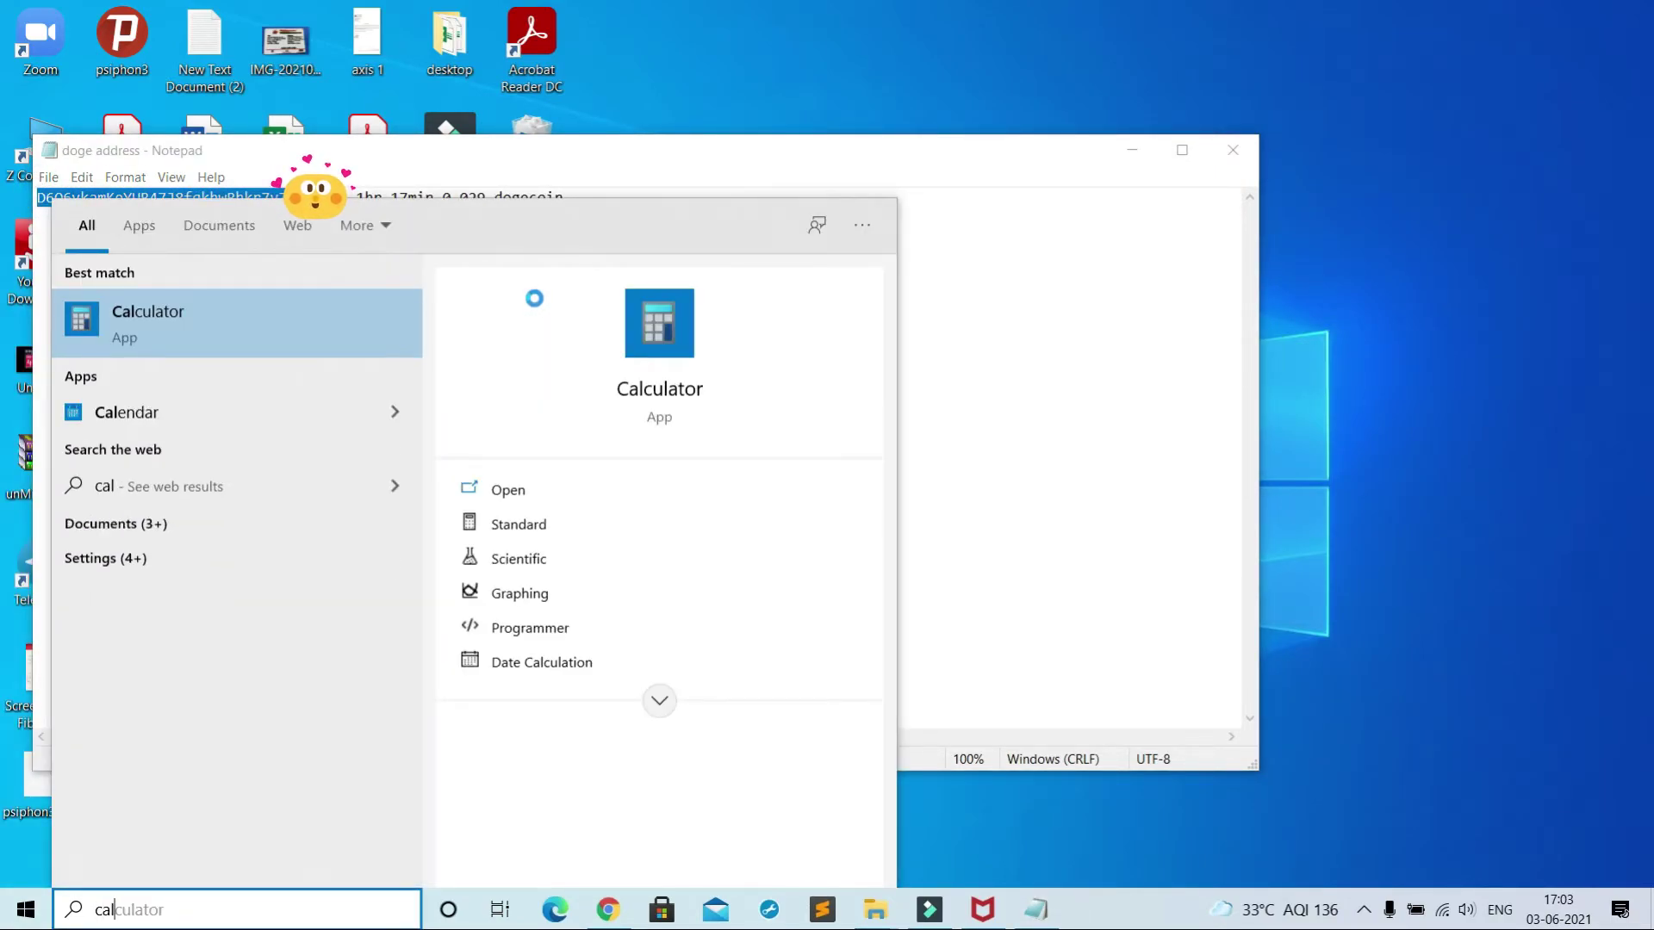
key("Return")
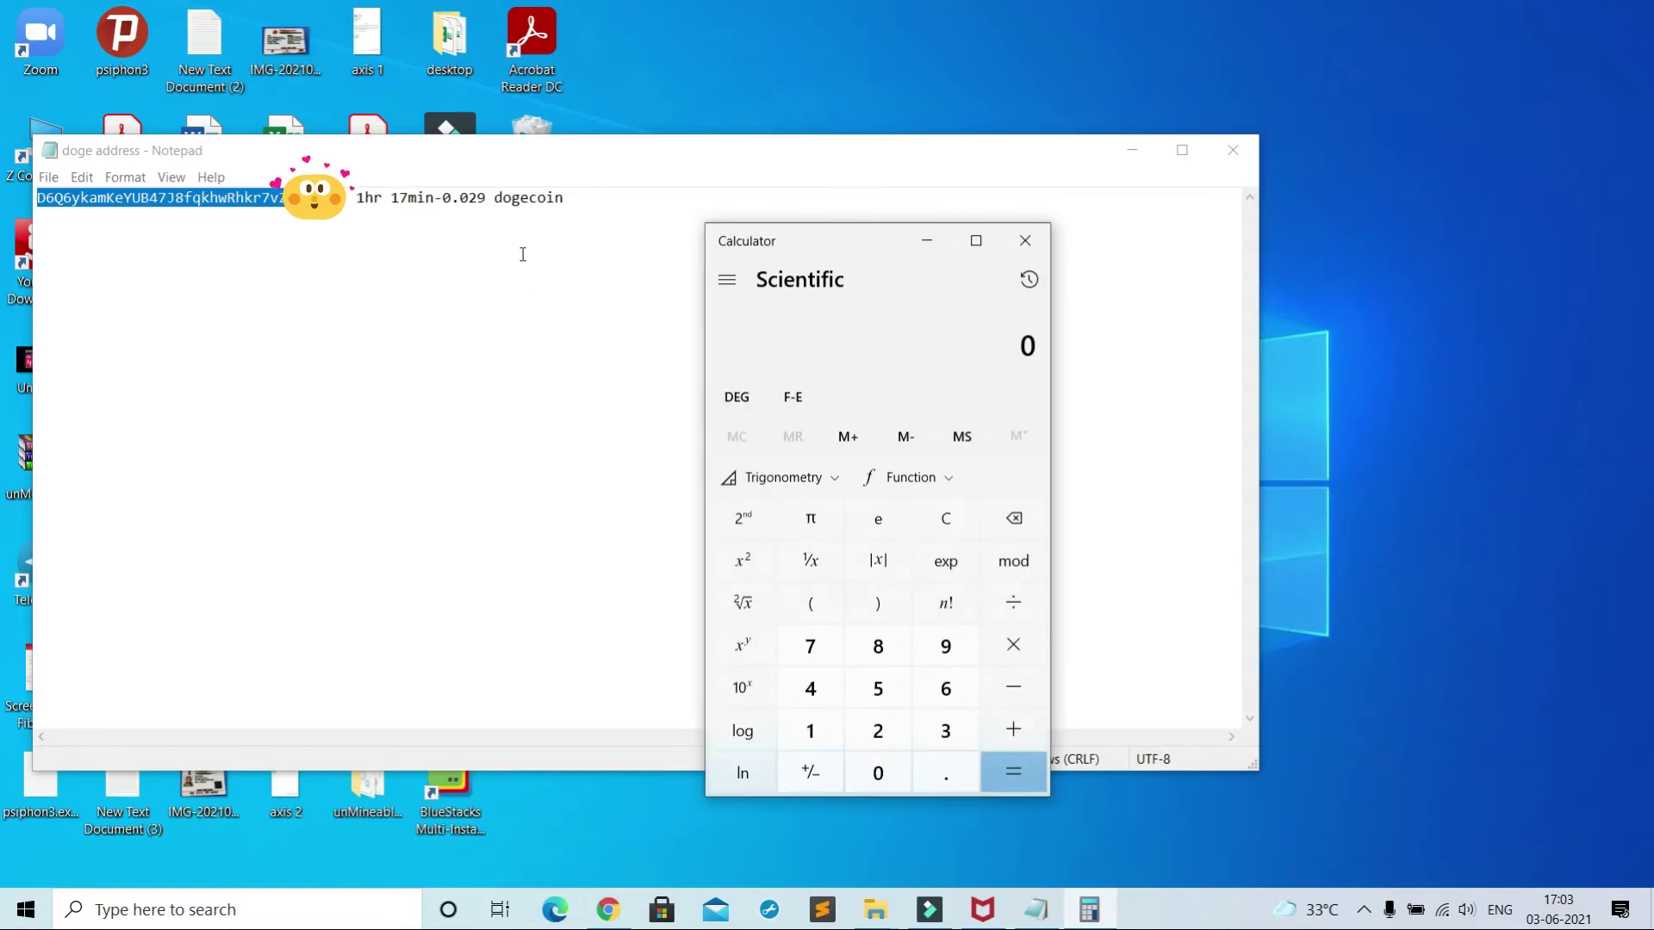
left_click(809, 730)
left_click(1038, 603)
left_click(878, 772)
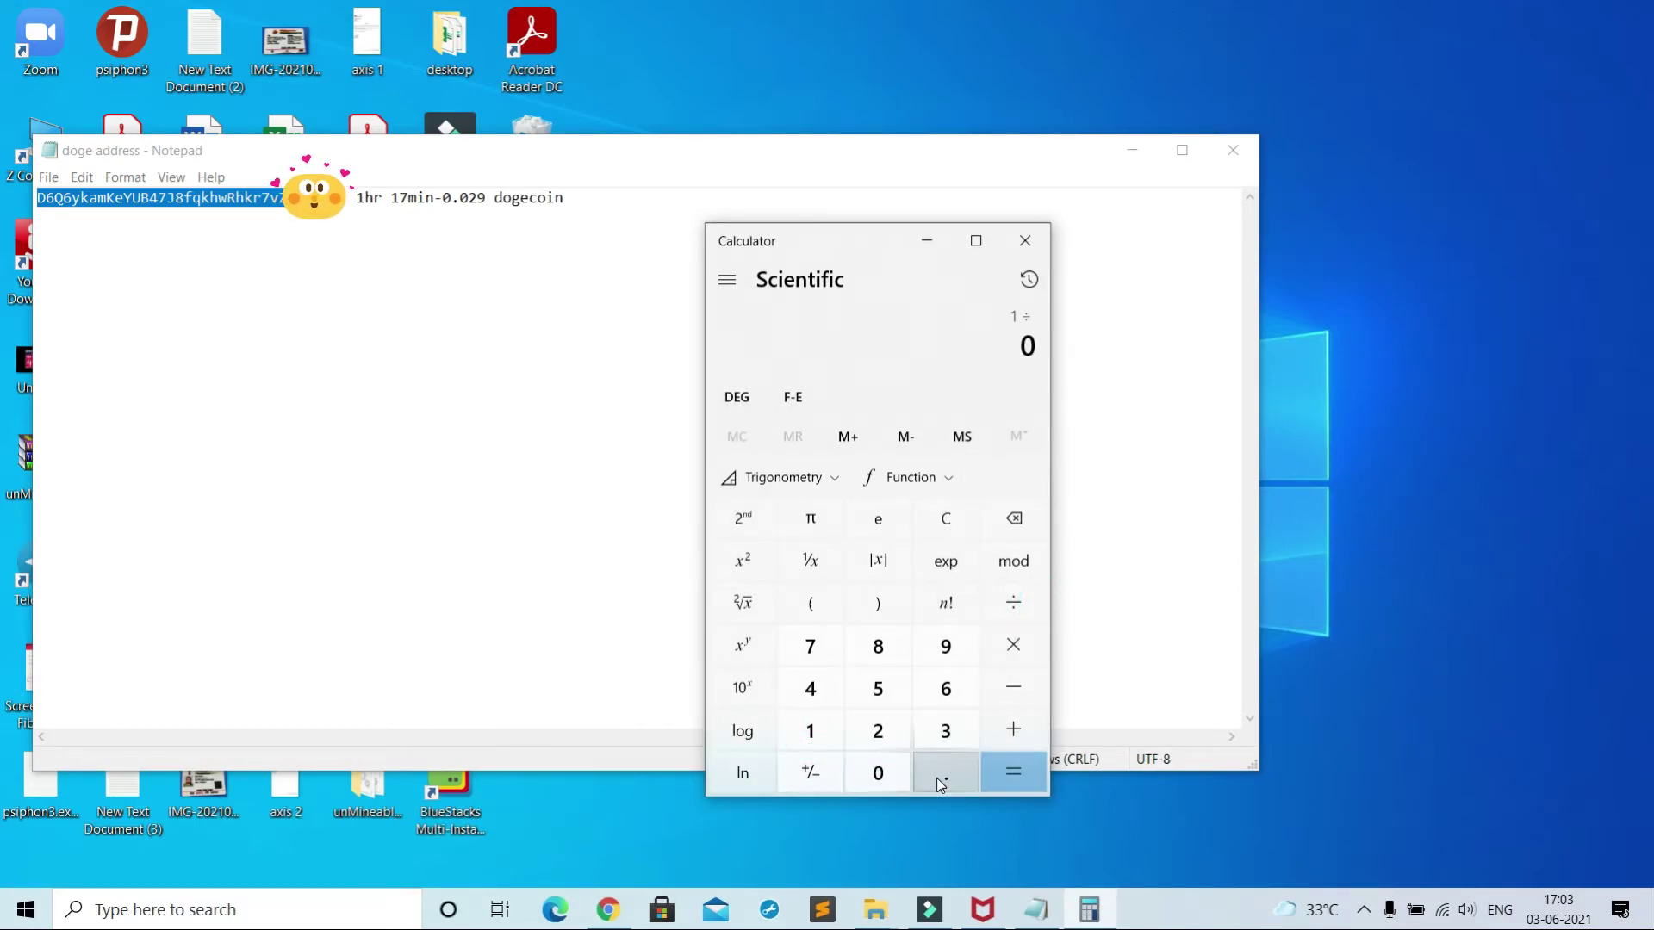
left_click(944, 773)
left_click(876, 769)
left_click(879, 739)
left_click(945, 646)
left_click(1013, 771)
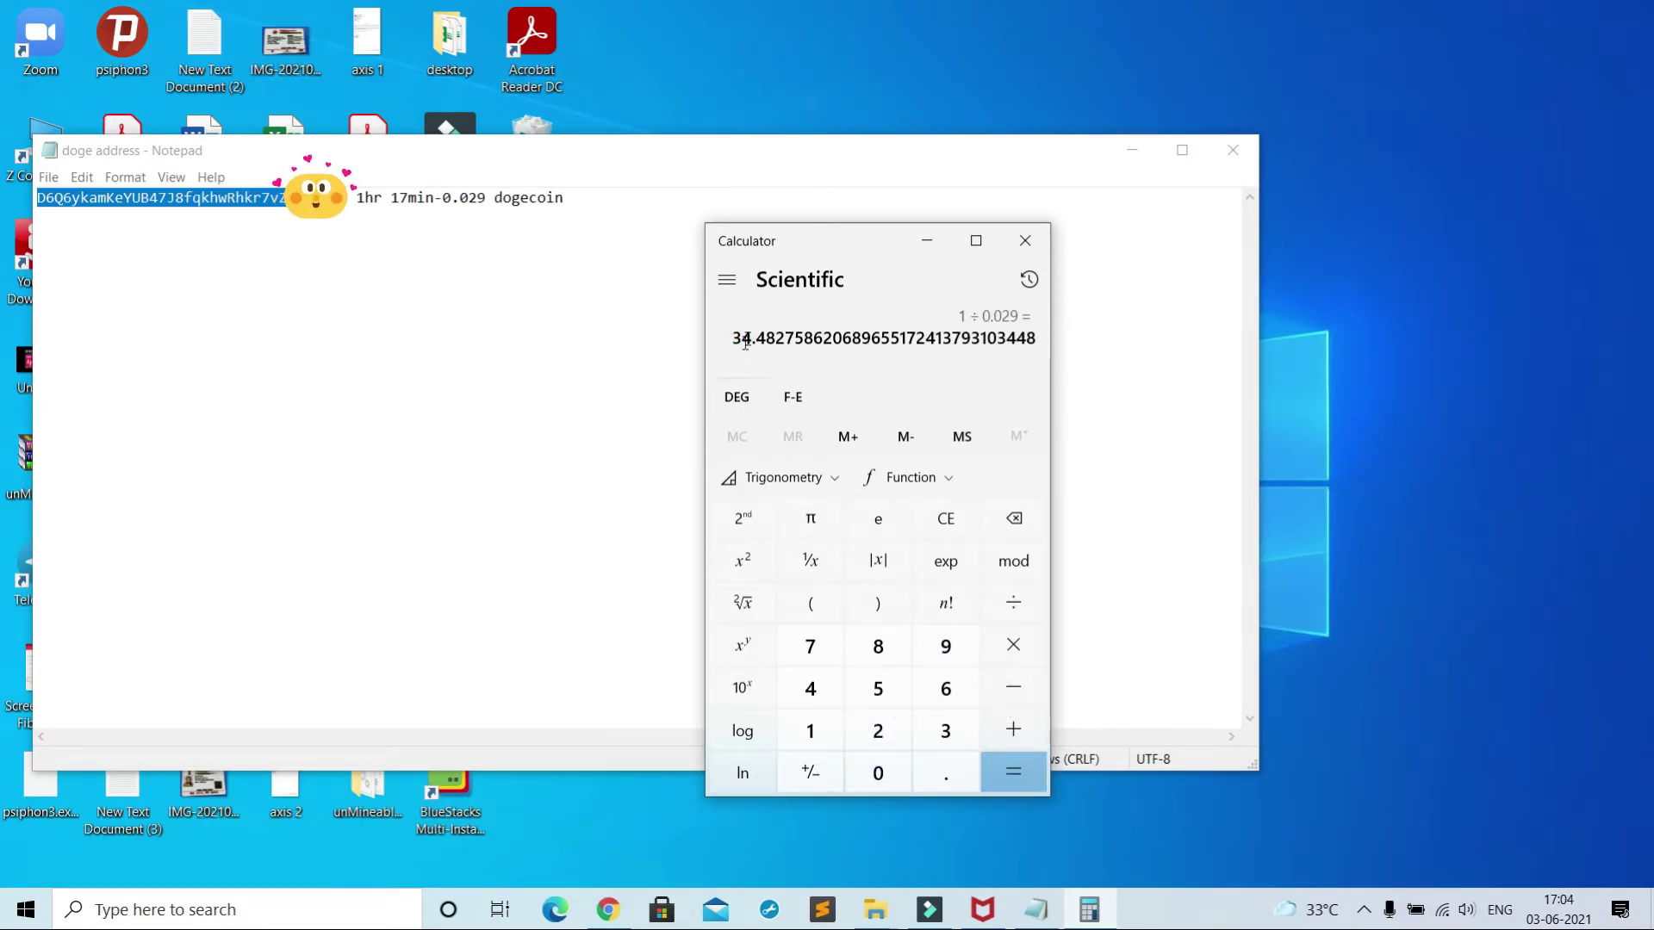
left_click_drag(734, 343, 779, 343)
left_click(608, 910)
Step: Search Google for 'dogecoin in inr' in a new tab and highlight the 31.13 previous close
left_click(806, 18)
type("doge")
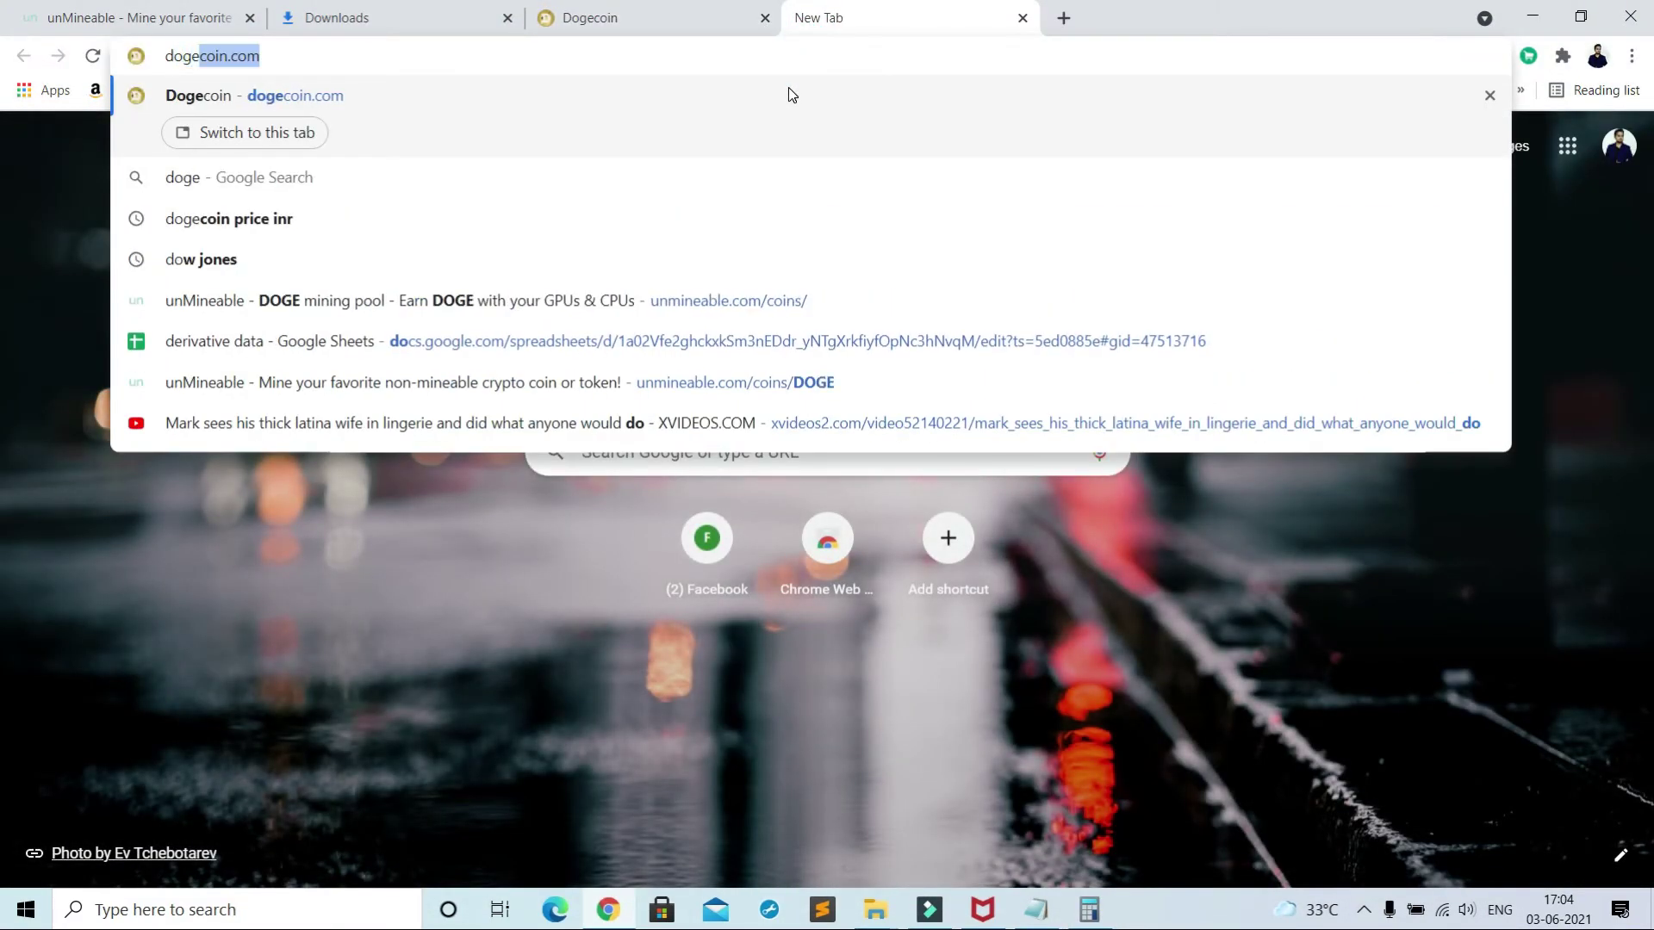
type("coin in inr")
key("Return")
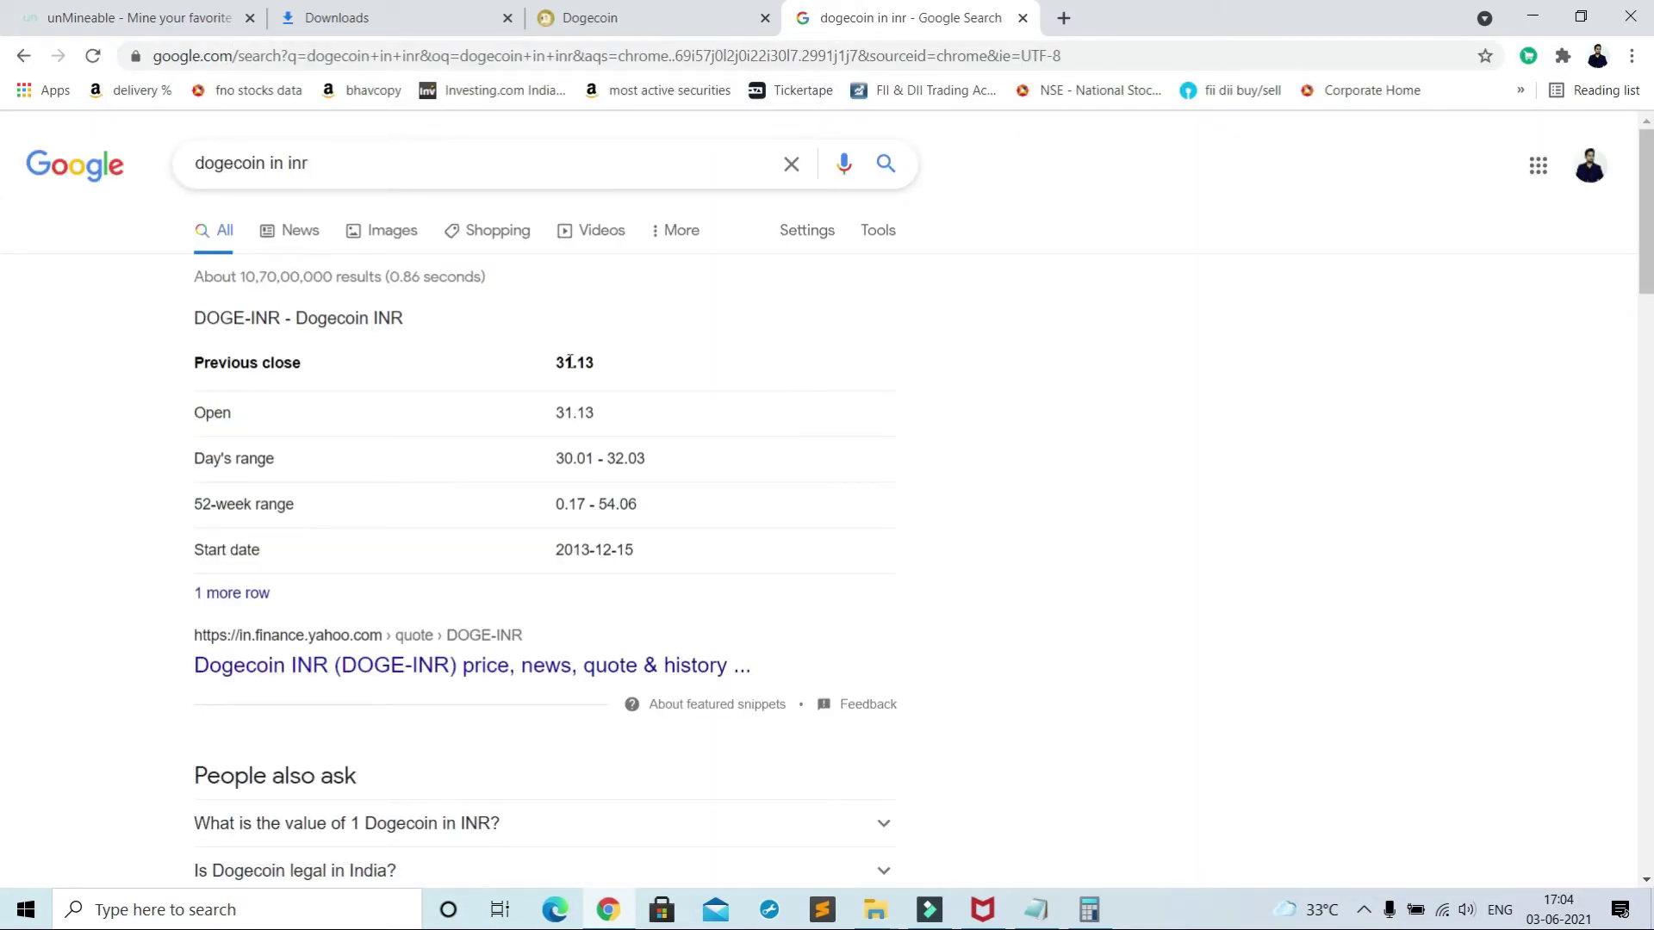
left_click_drag(558, 354, 592, 362)
Step: Check the Calculator result, close Calculator, and bring the doge address note back up
left_click(1087, 900)
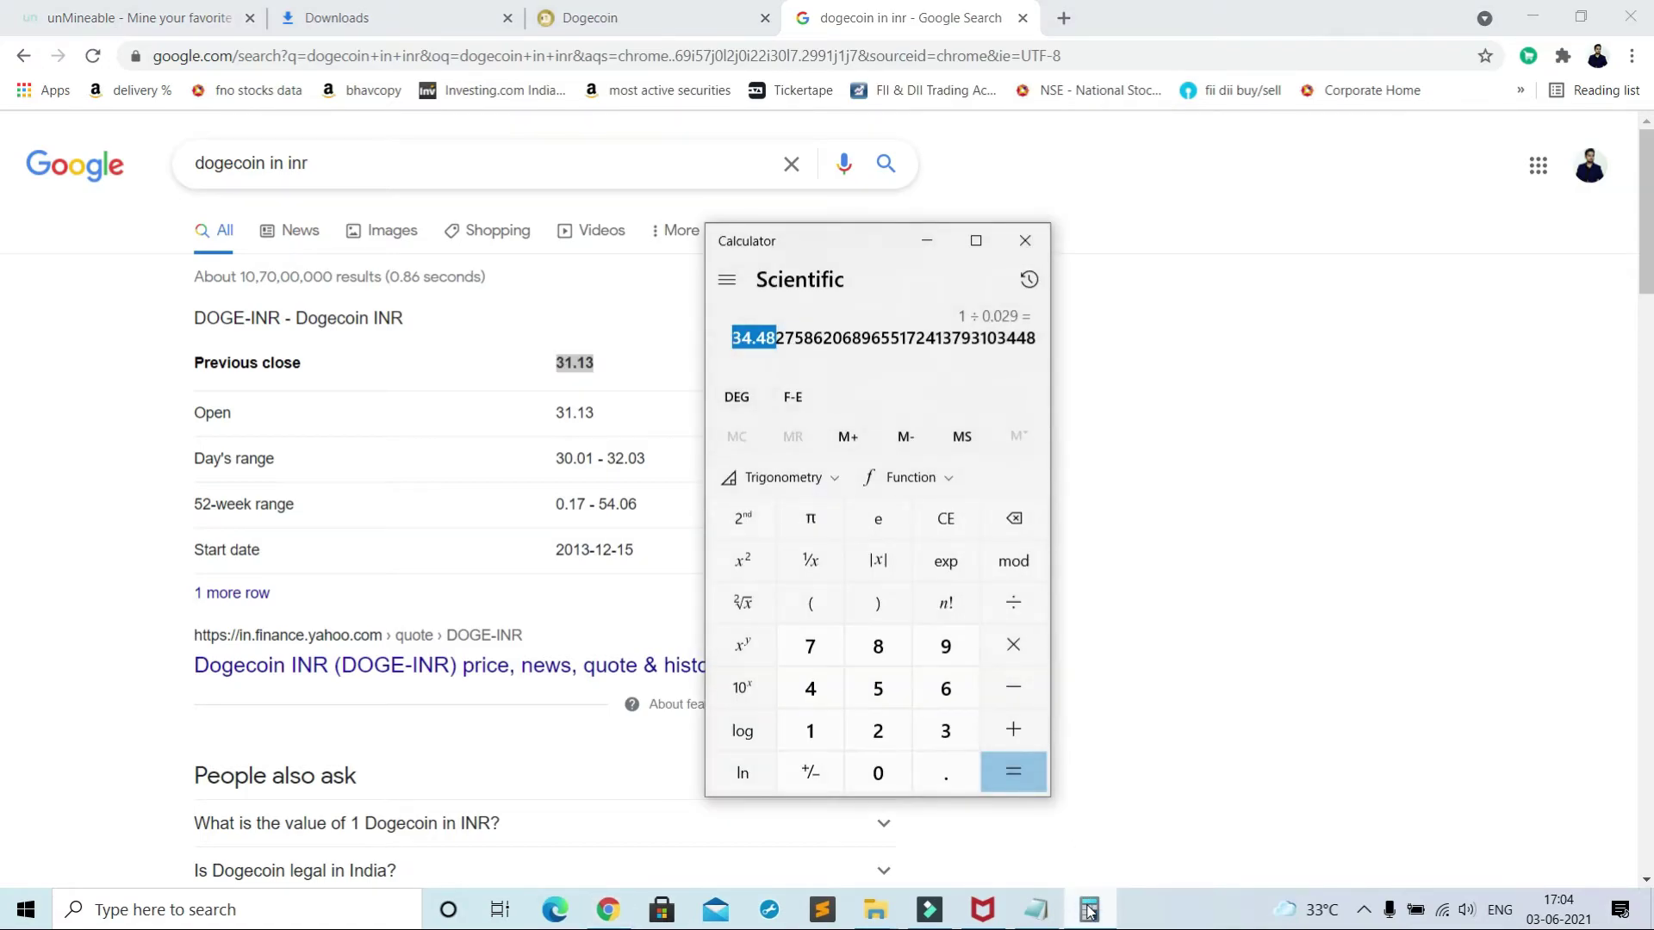
left_click(1036, 249)
left_click(1036, 909)
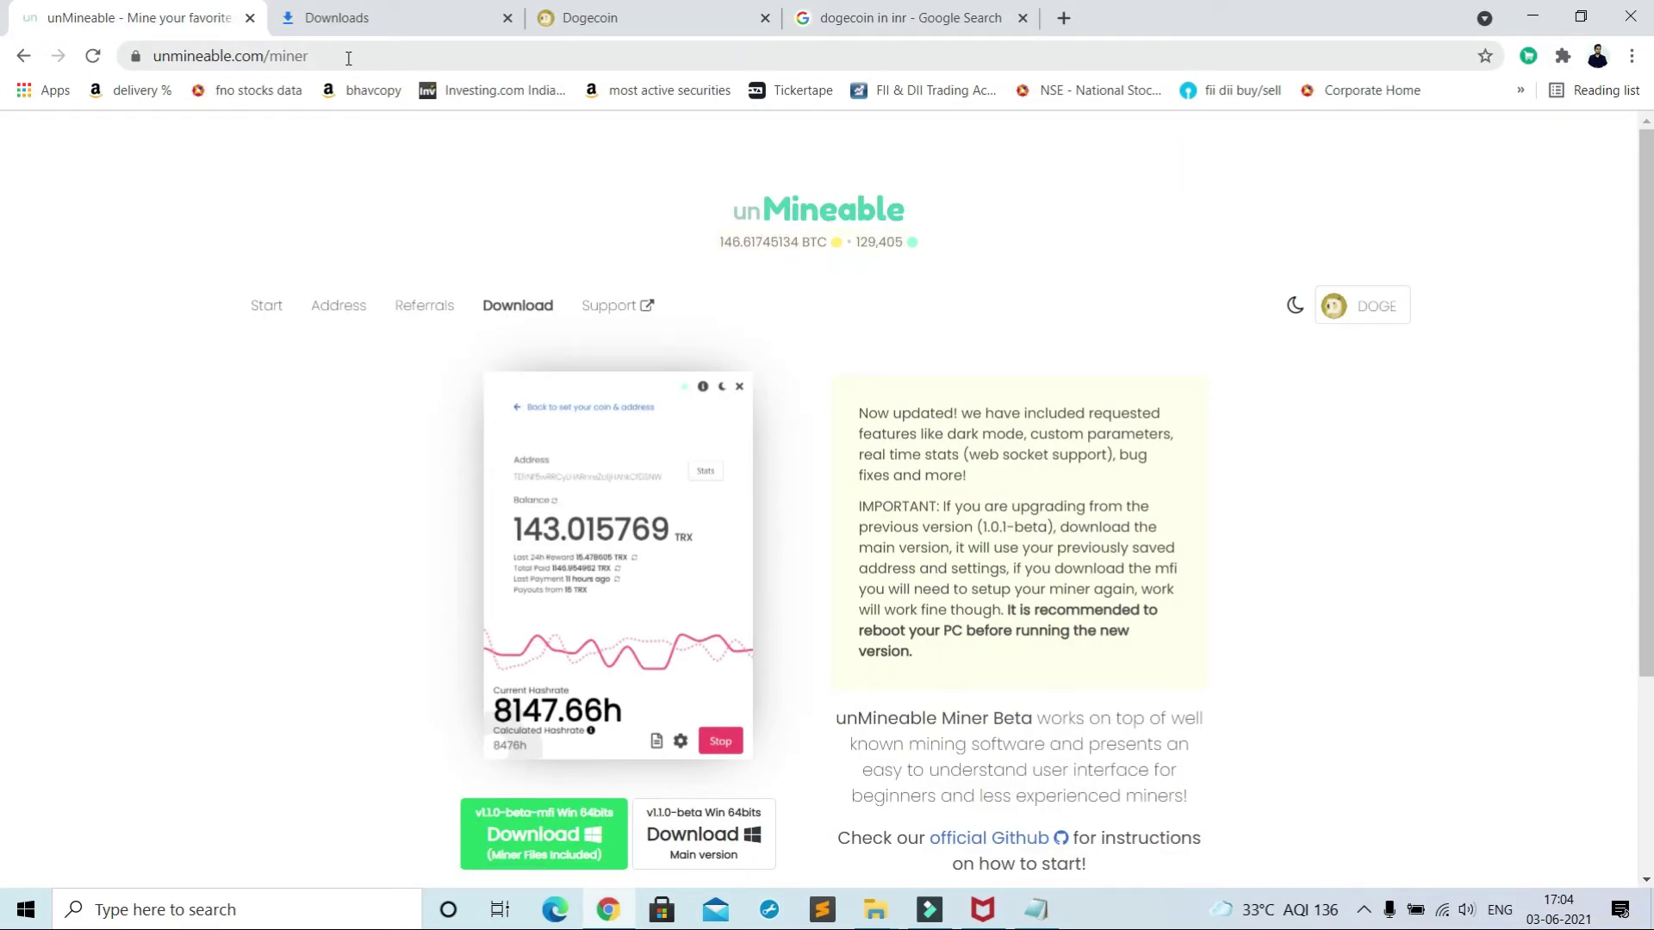
Step: Look up the pasted wallet address's stats on unMineable's DOGE mining page
left_click(266, 306)
scroll(1161, 405, "down", 3)
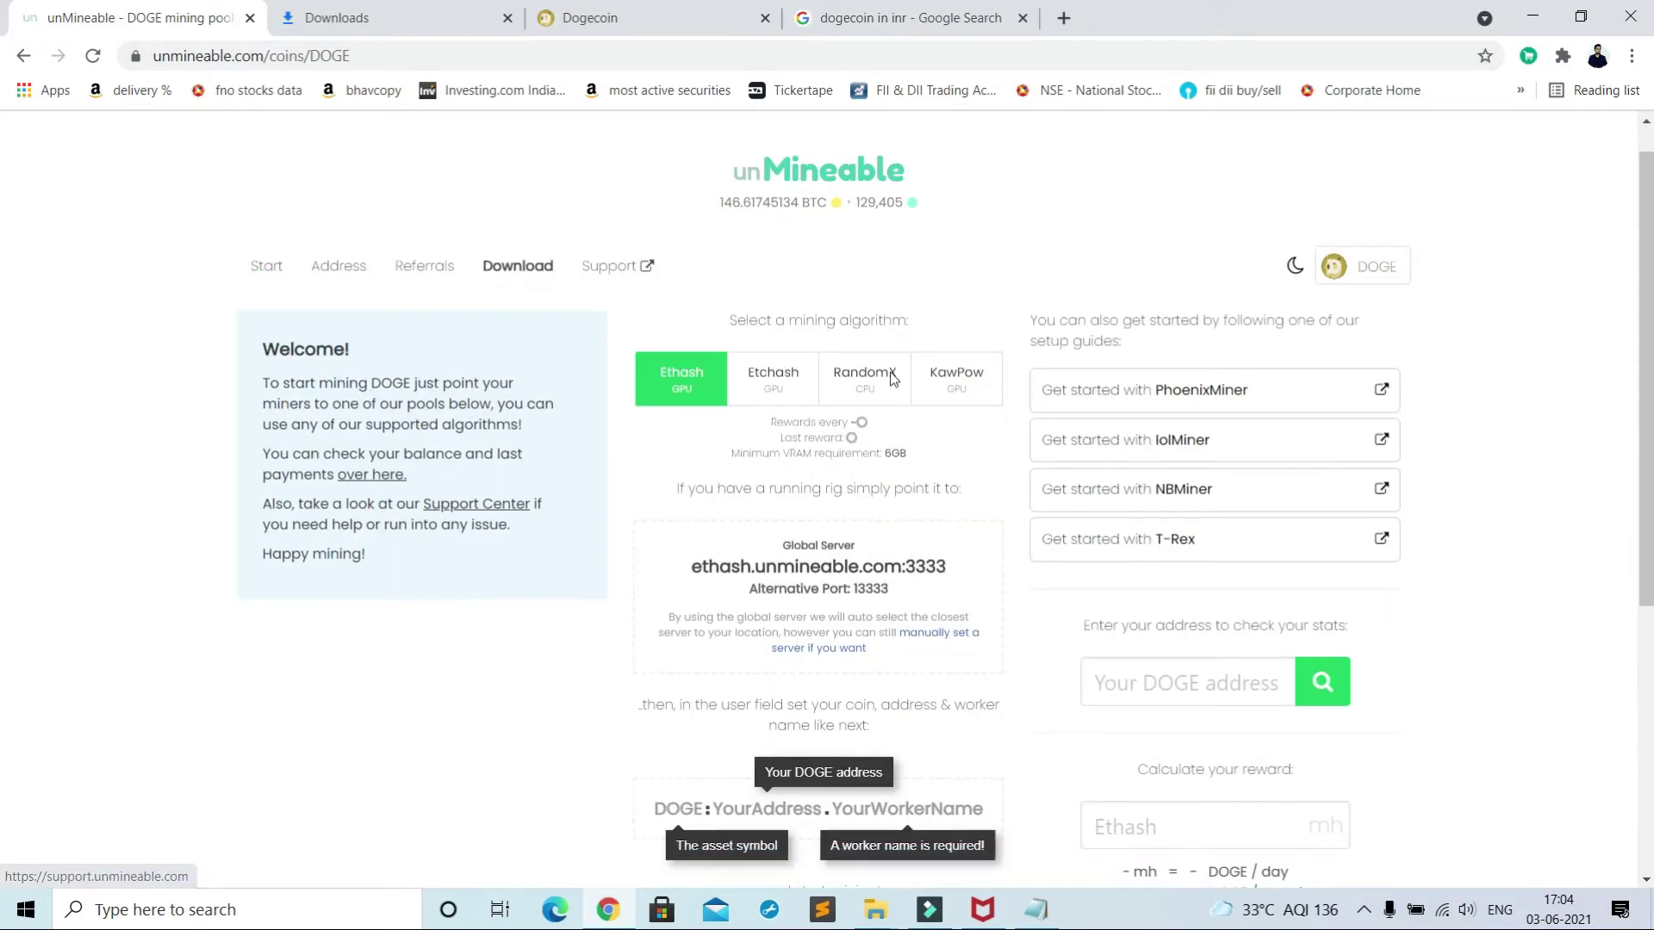
left_click(1189, 505)
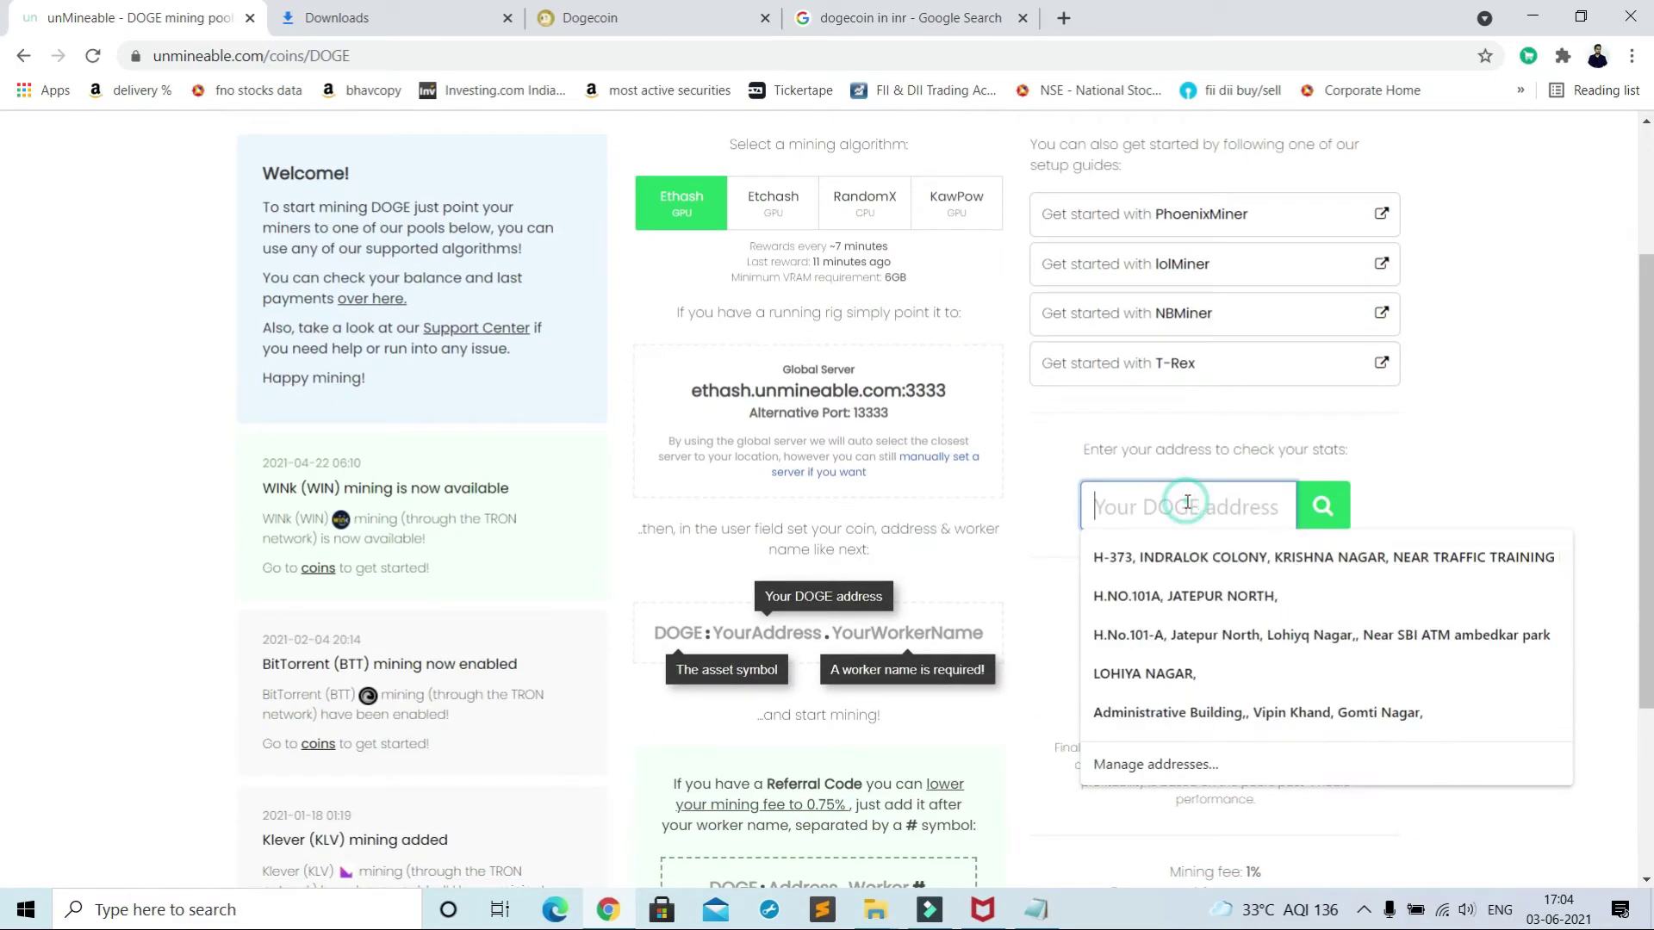
key("ctrl+v")
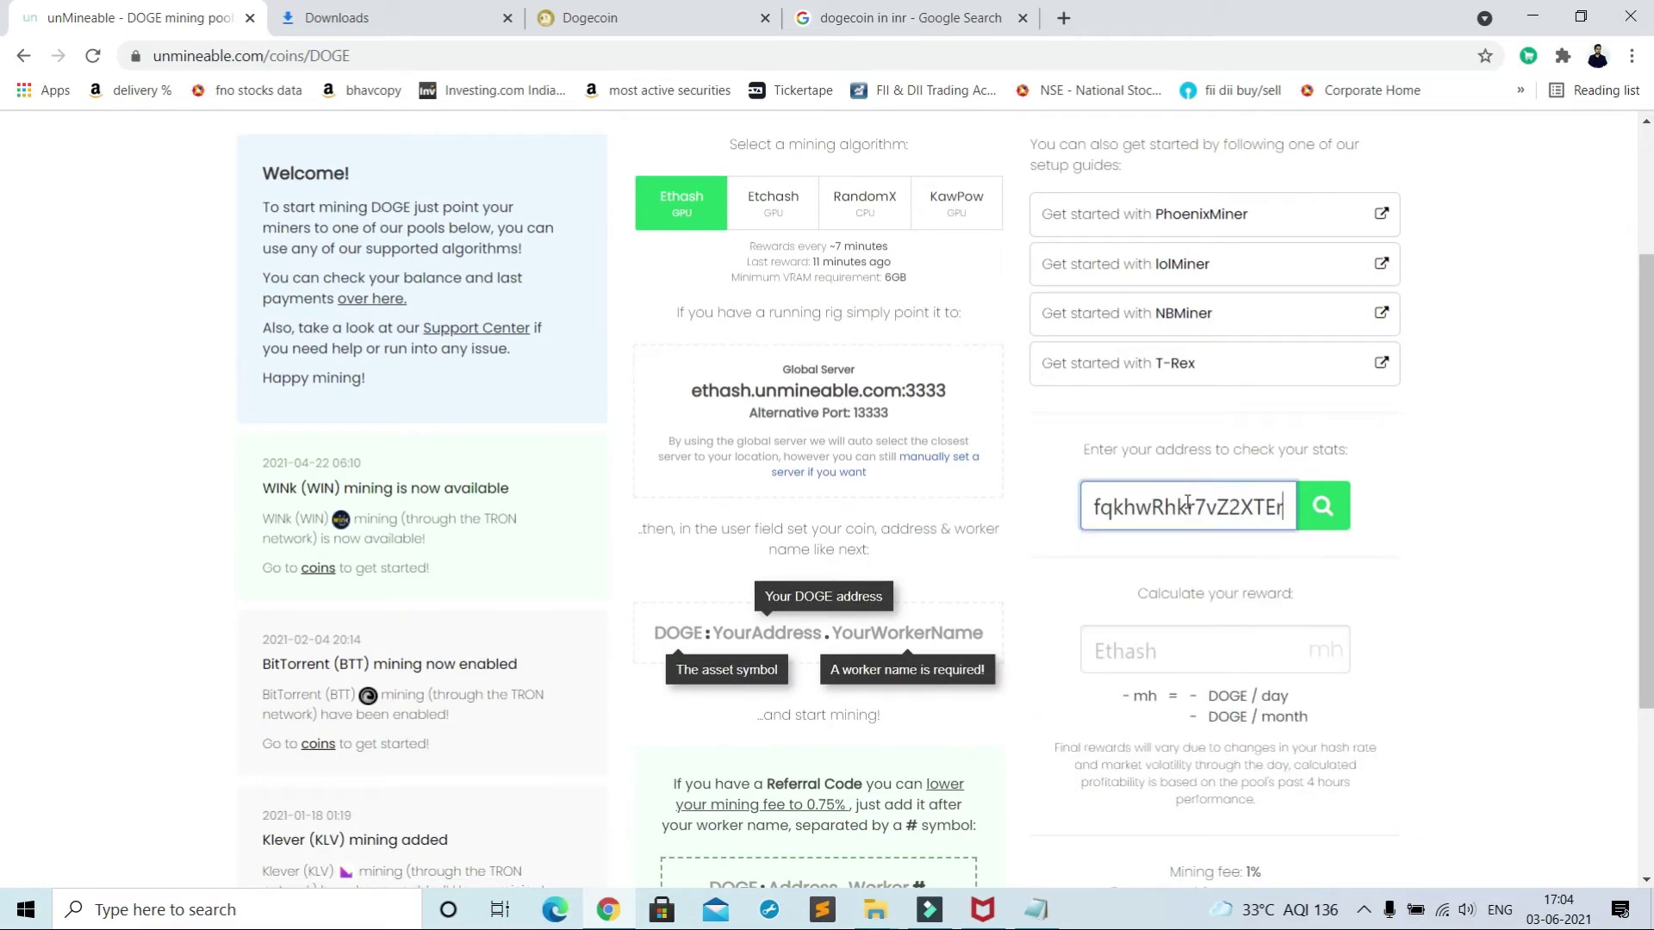
left_click(1331, 520)
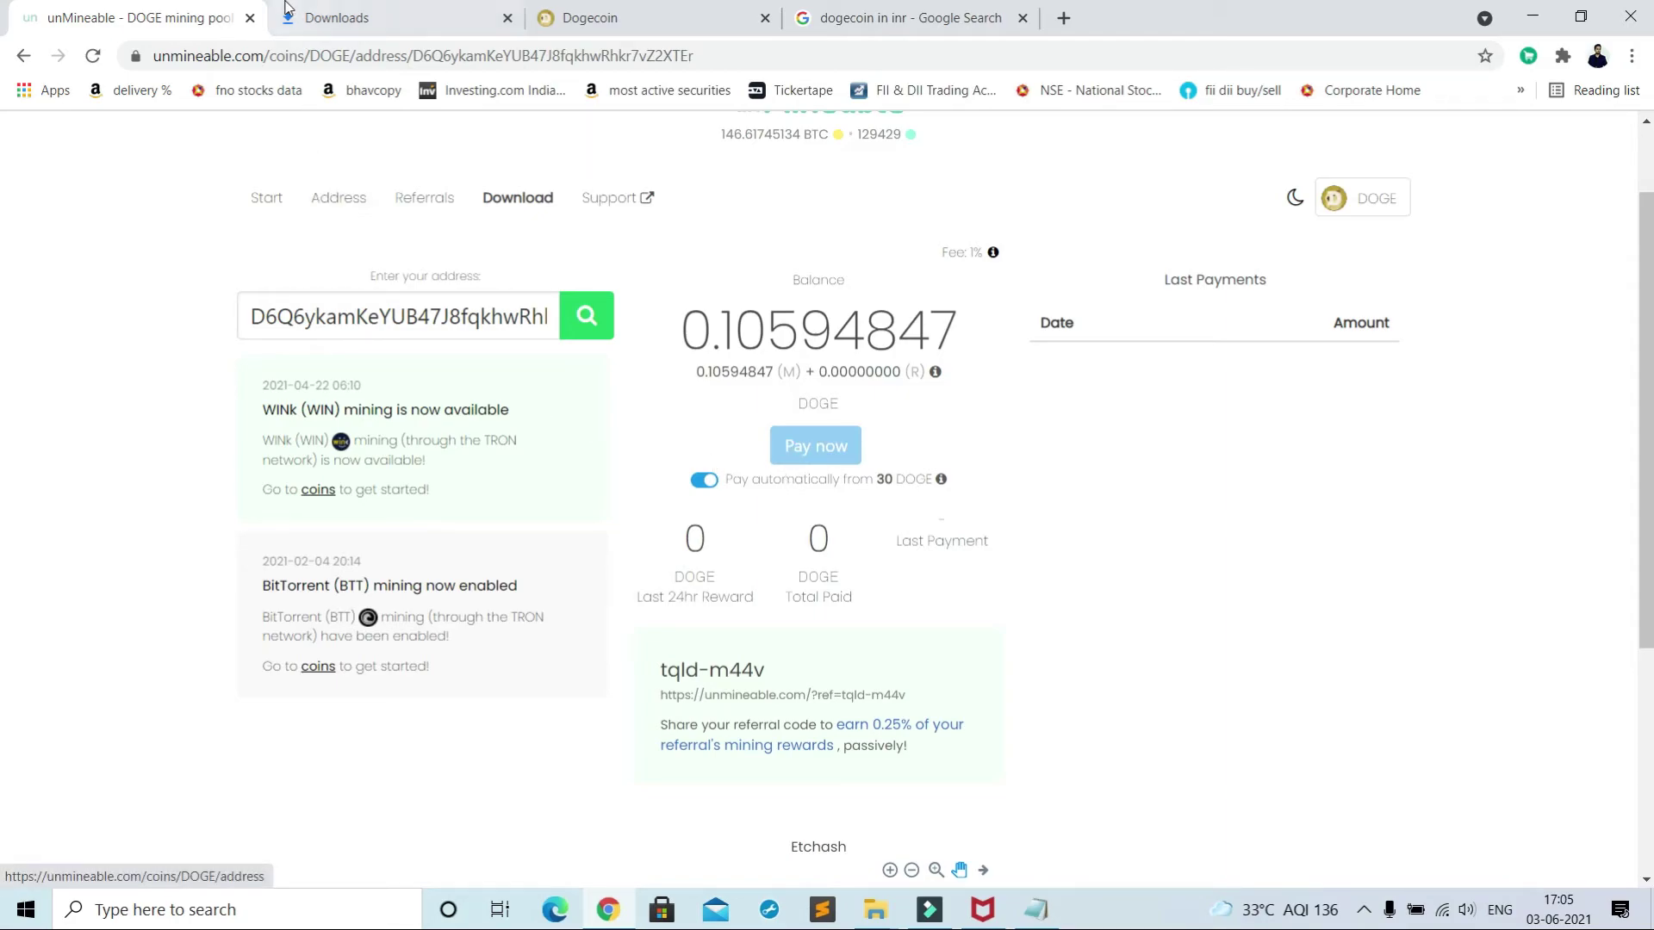
Step: Return to the 'dogecoin in inr' results and clear the 31.13 price selection
left_click(377, 8)
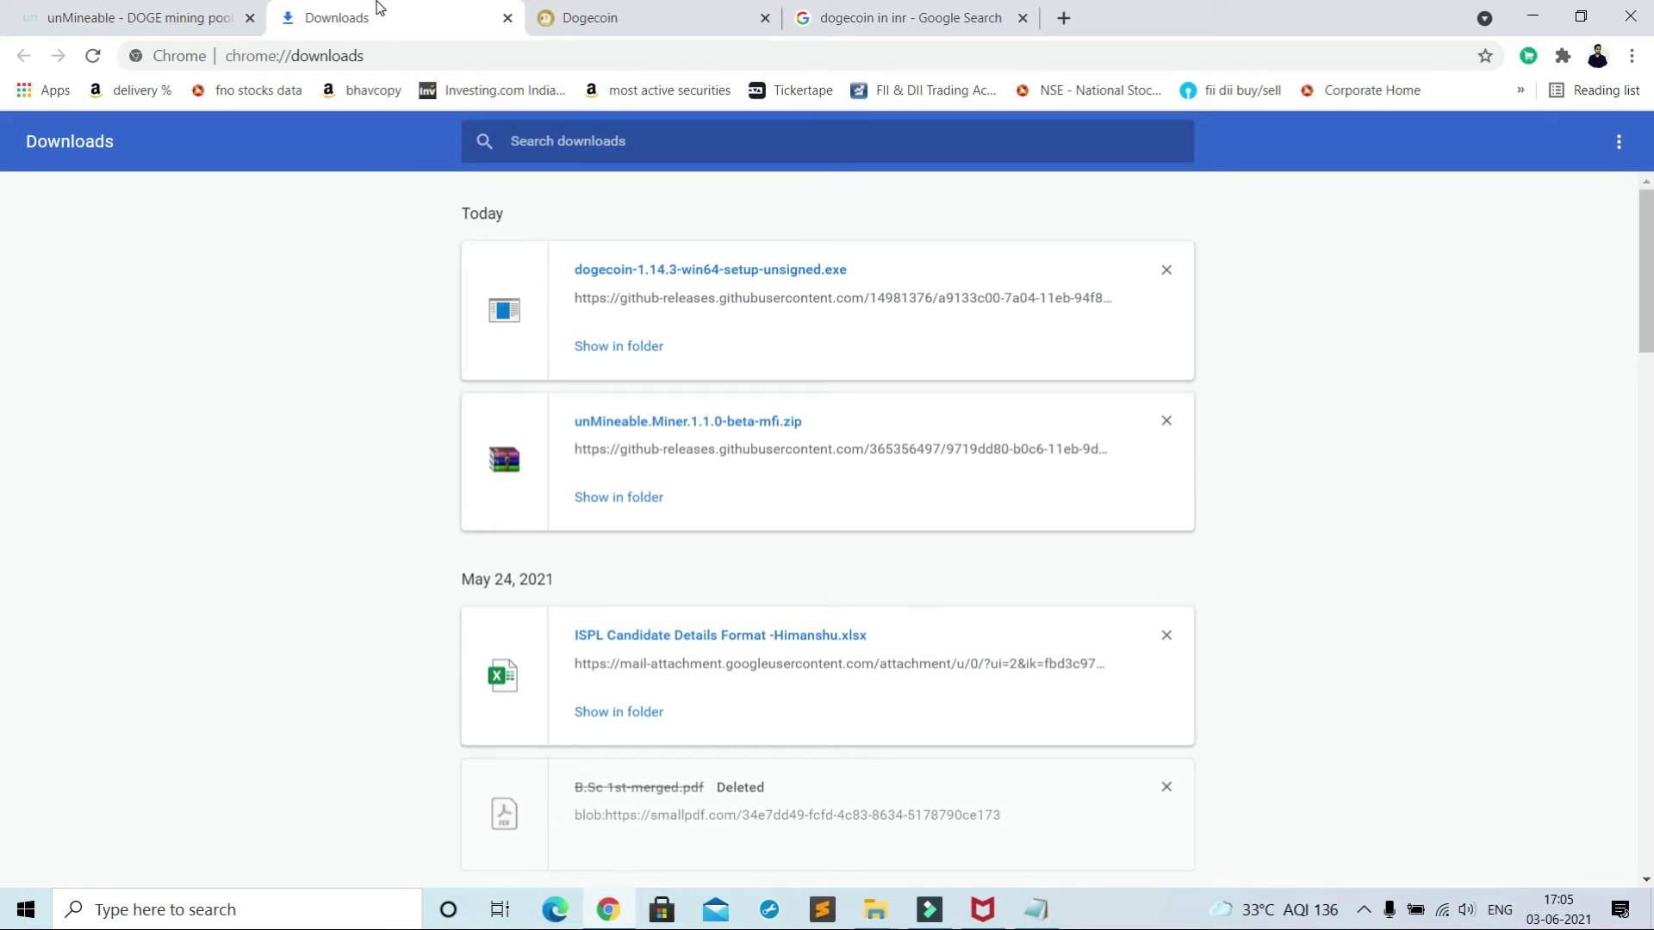
left_click(685, 16)
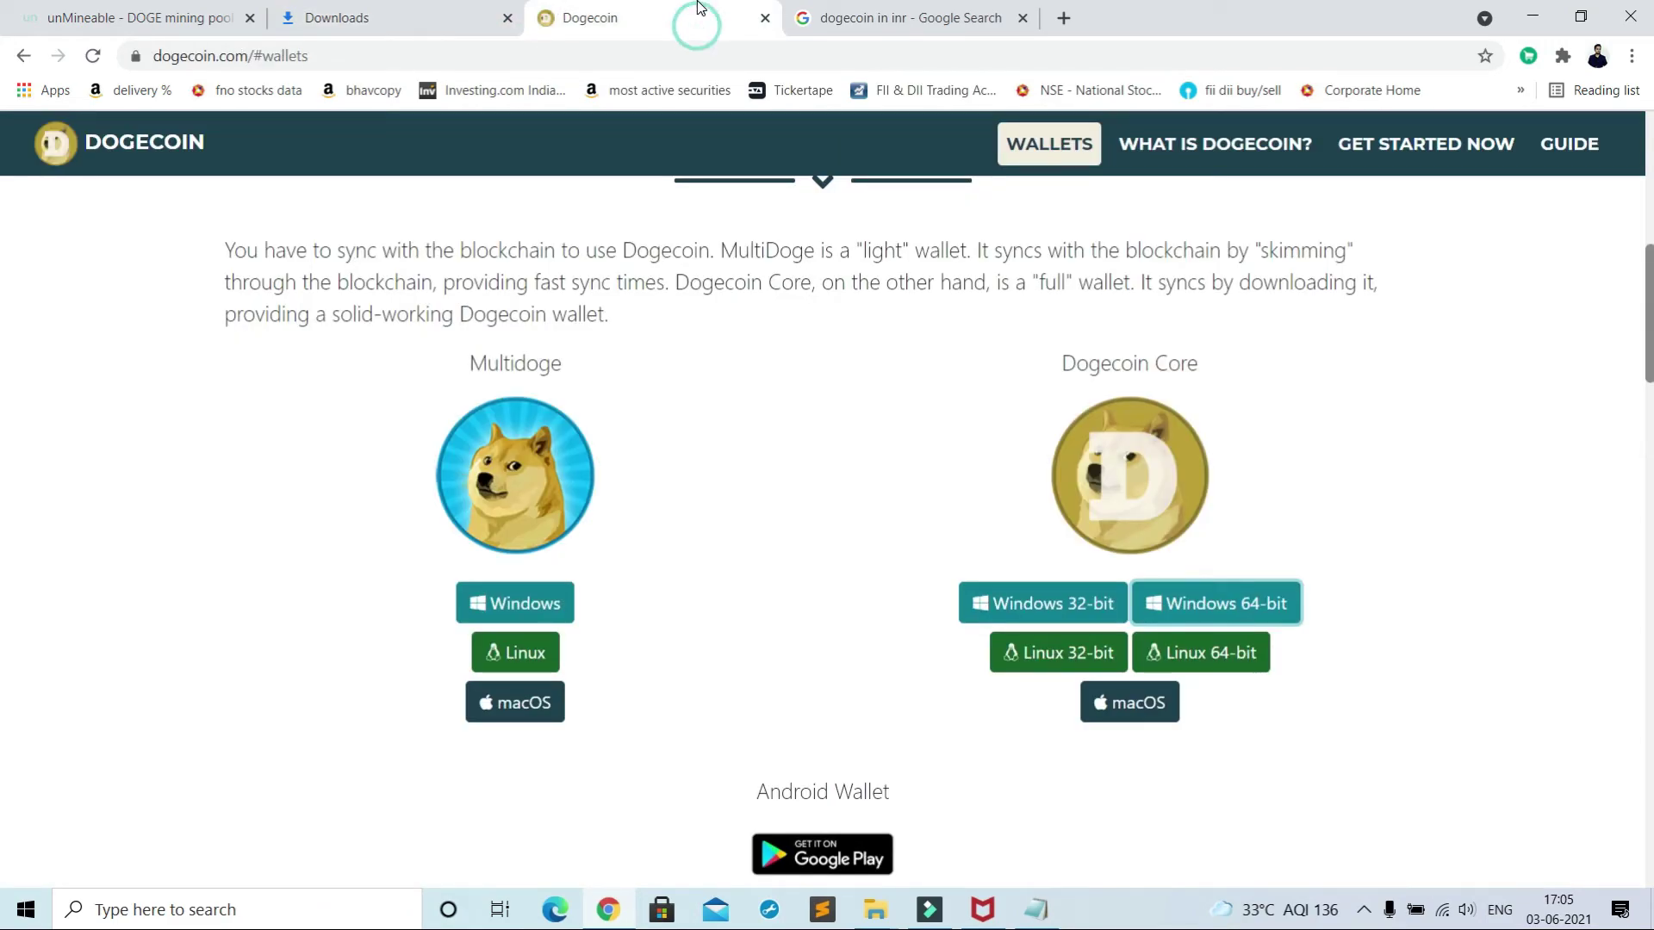
left_click(1012, 11)
left_click(104, 402)
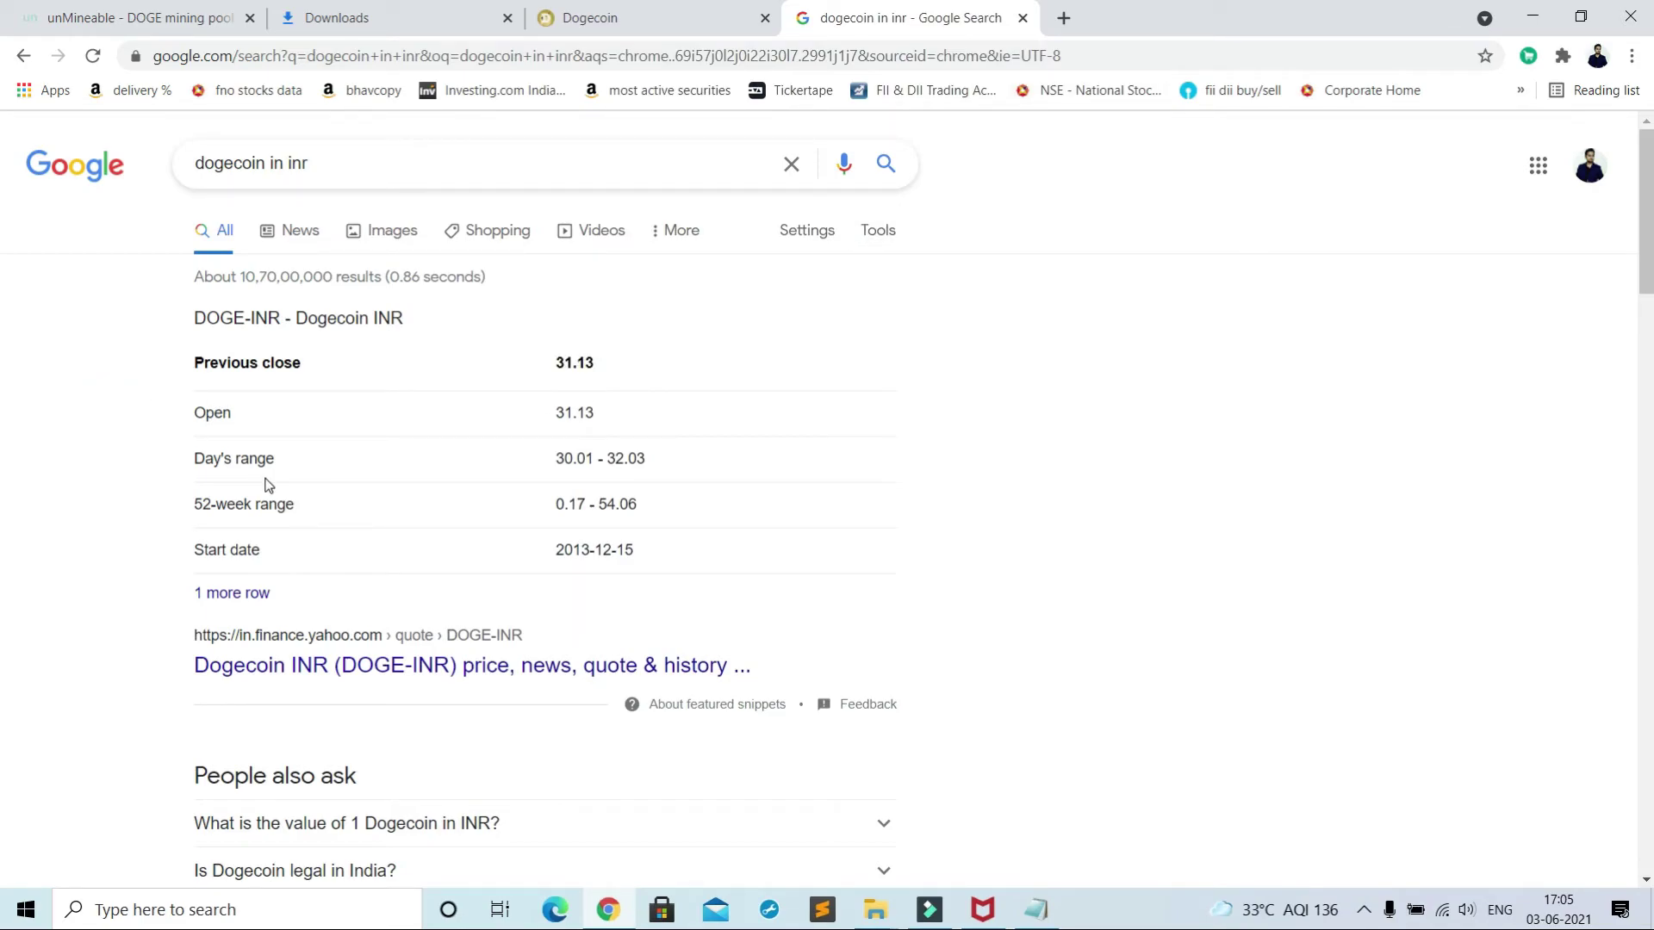
Step: In a new Chrome window, search 'dogecoin mining' and open CoinWarz's Dogecoin Mining Calculator
key("ctrl+n")
left_click(702, 60)
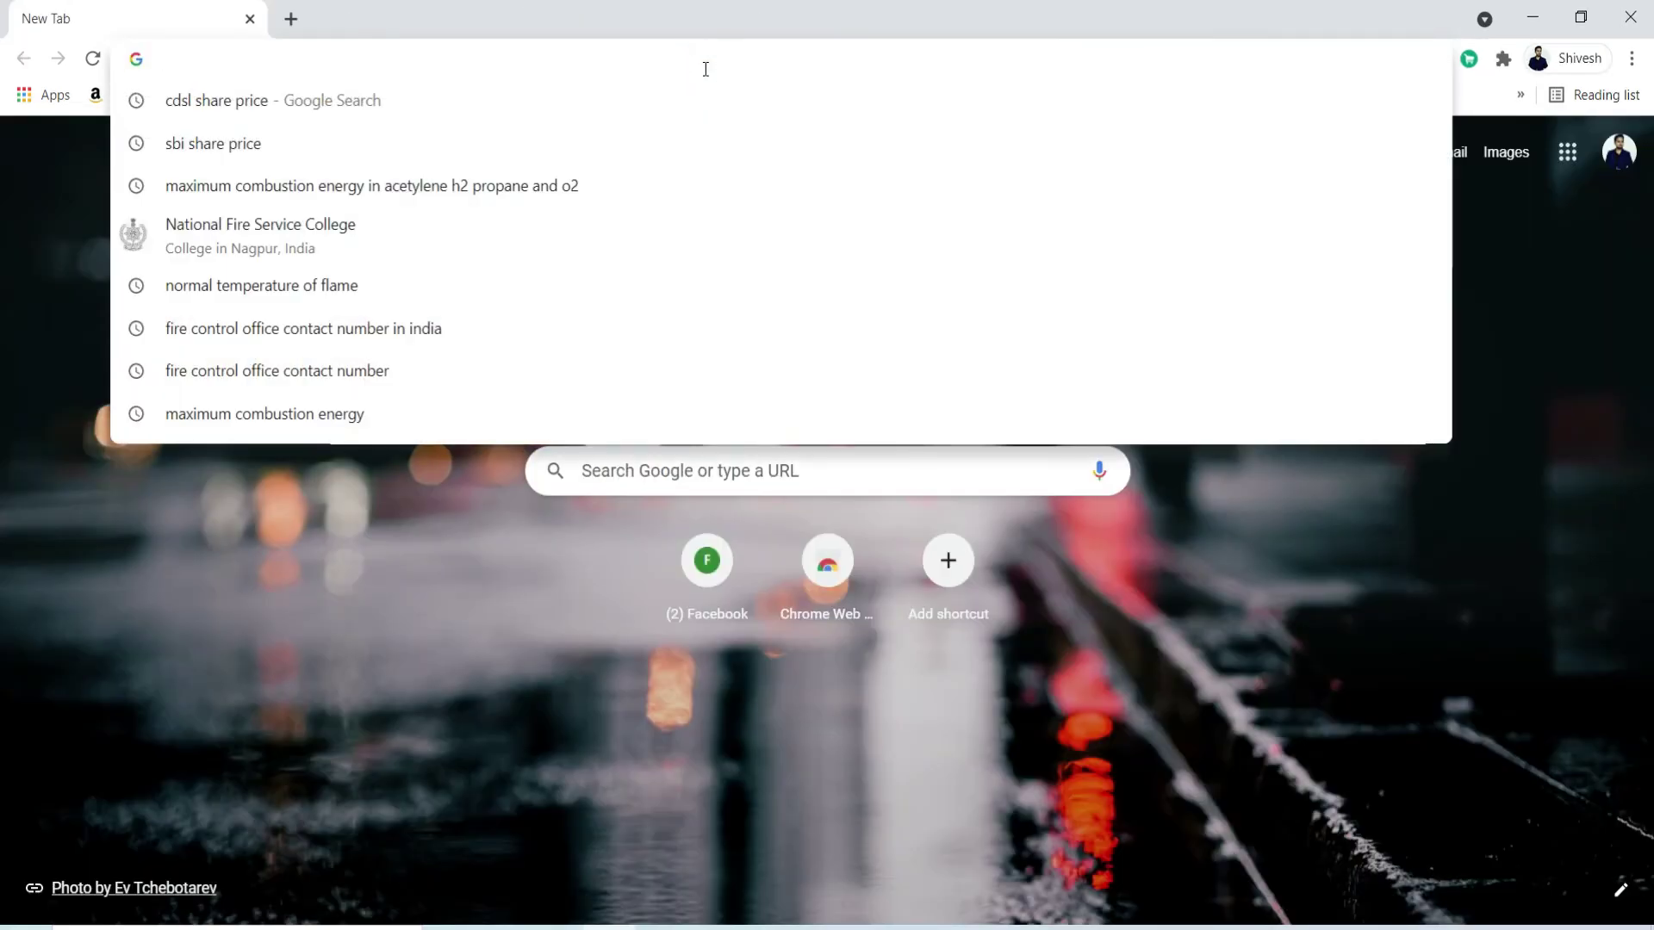
type("do")
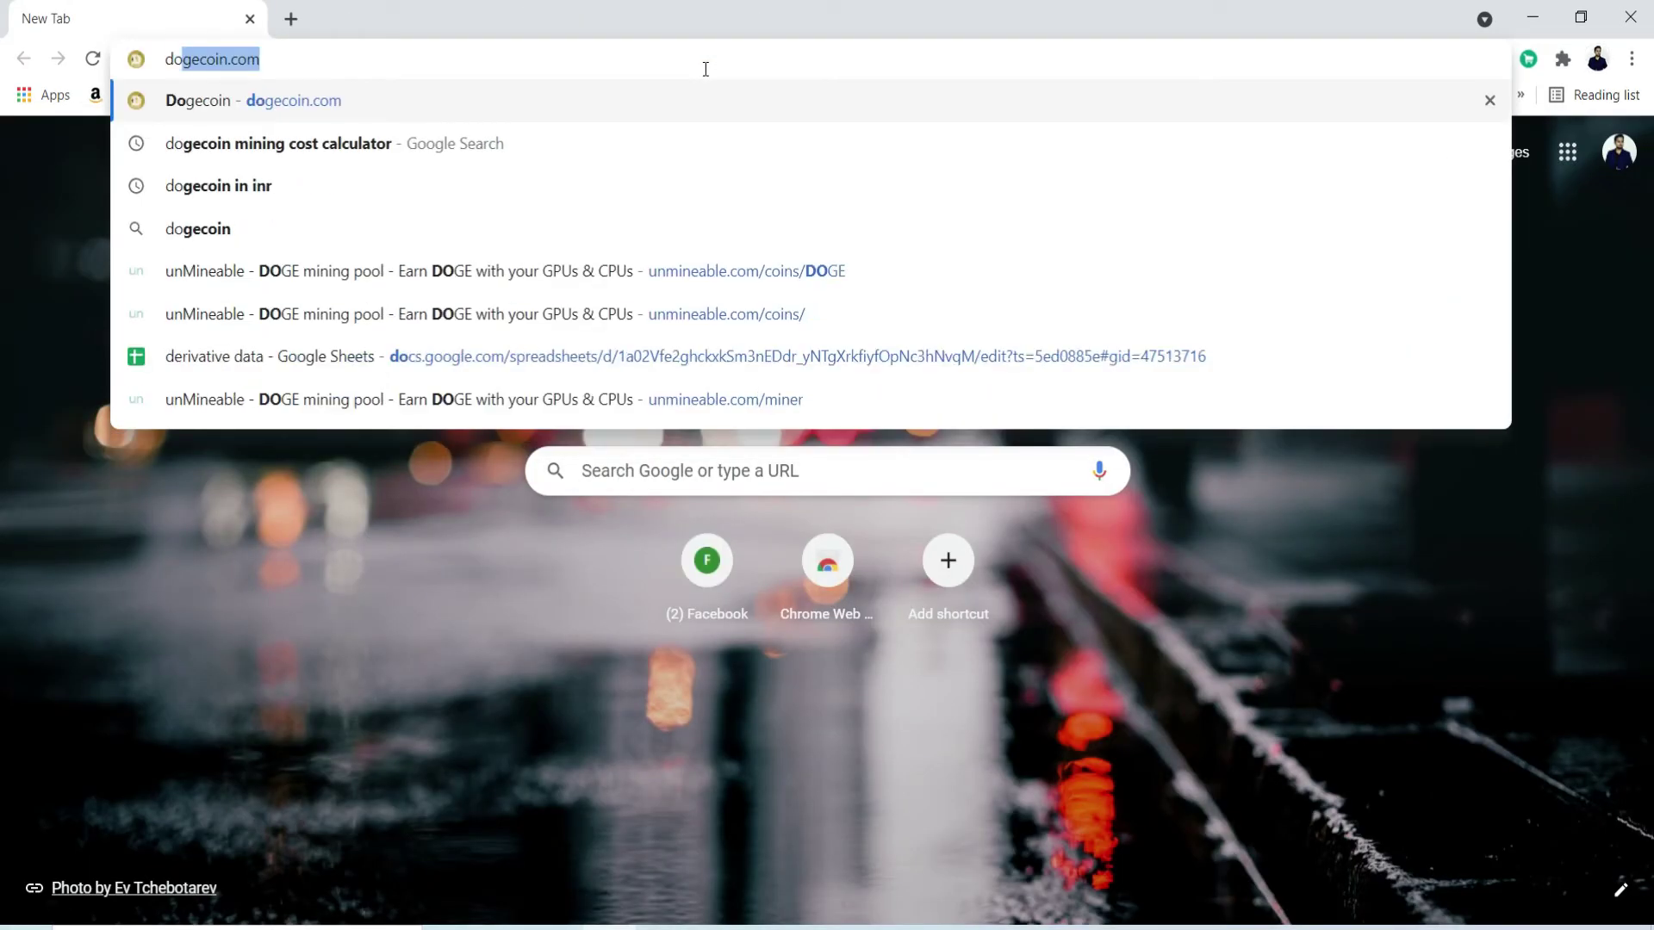
type("gecoin mining")
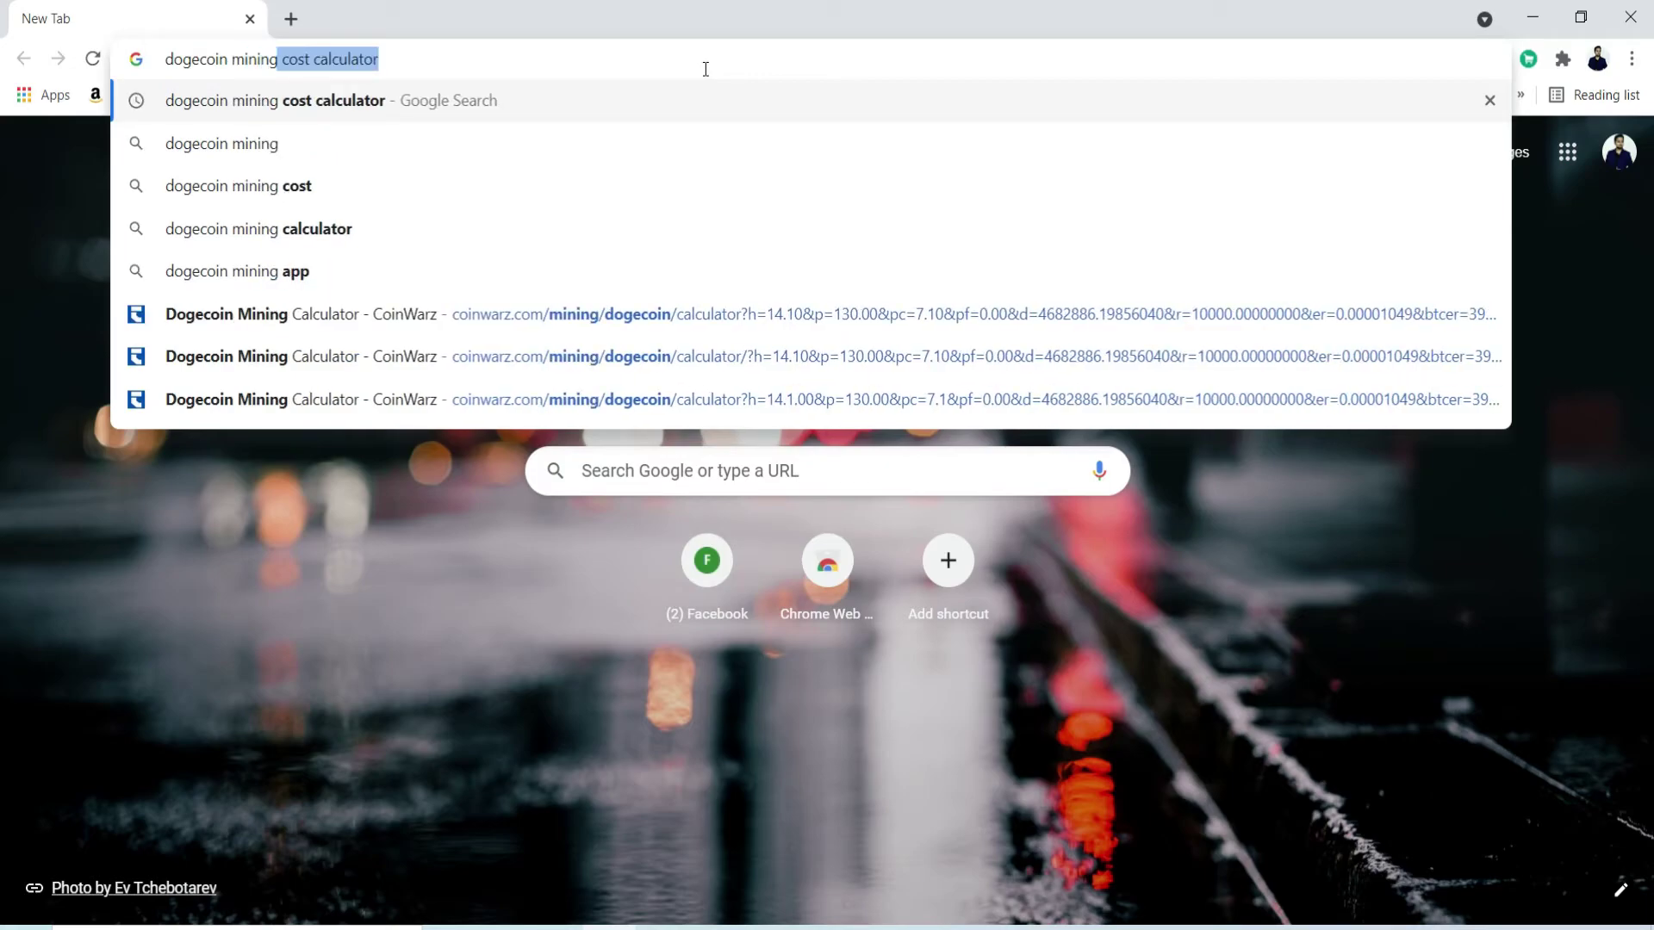
key("Return")
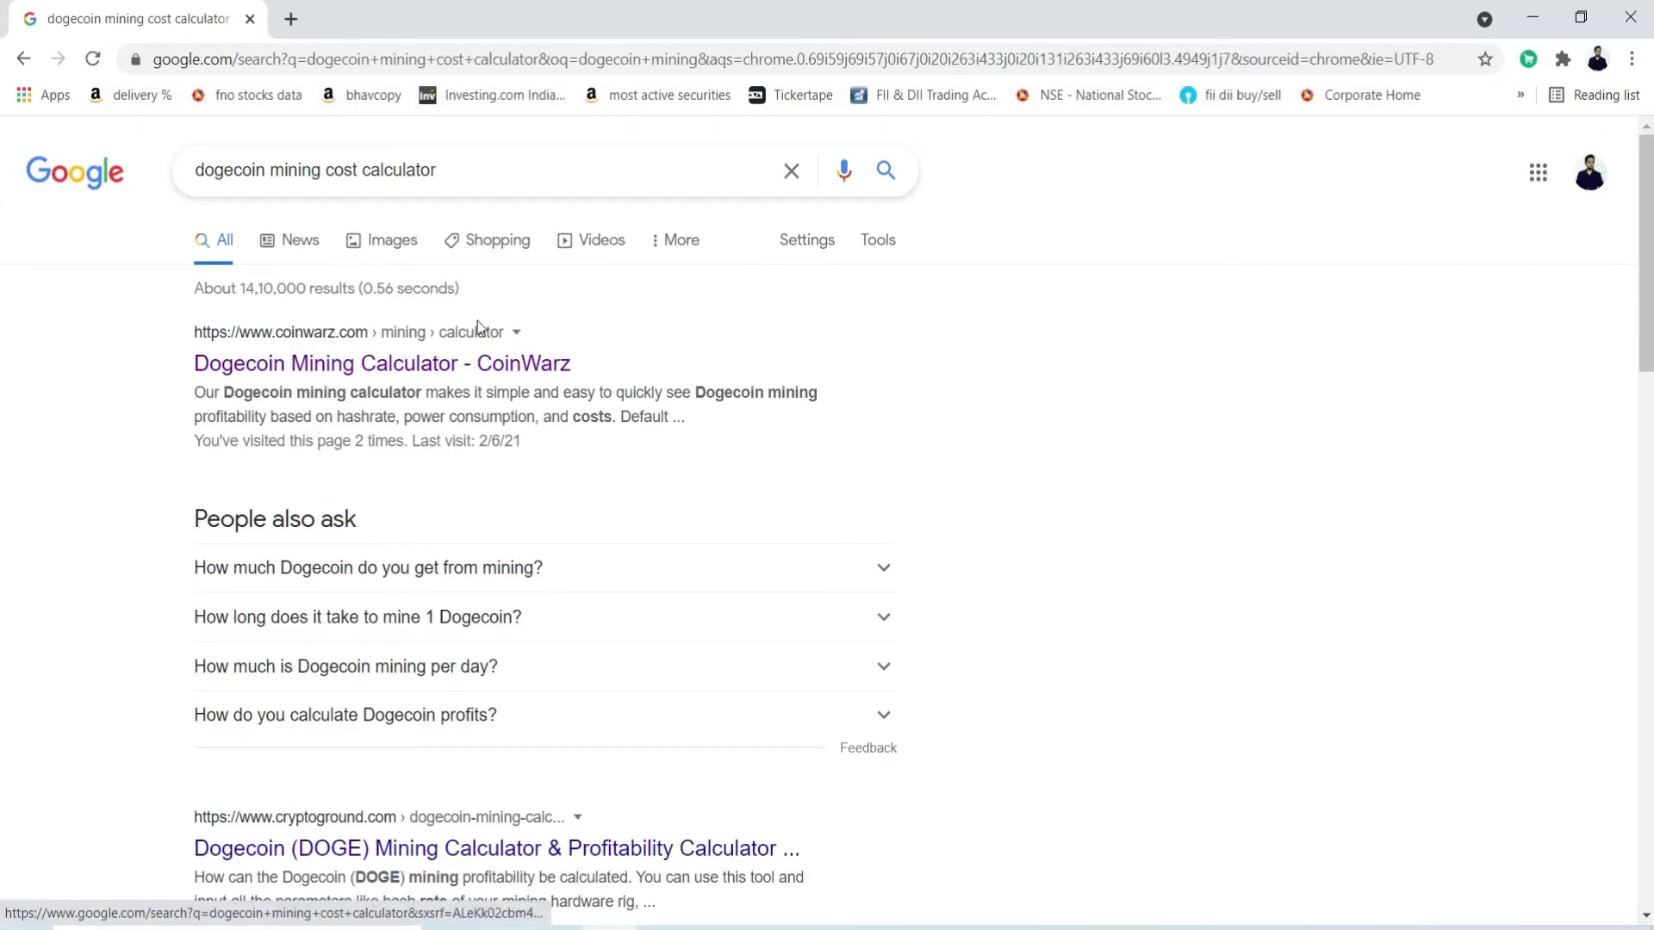
left_click(482, 364)
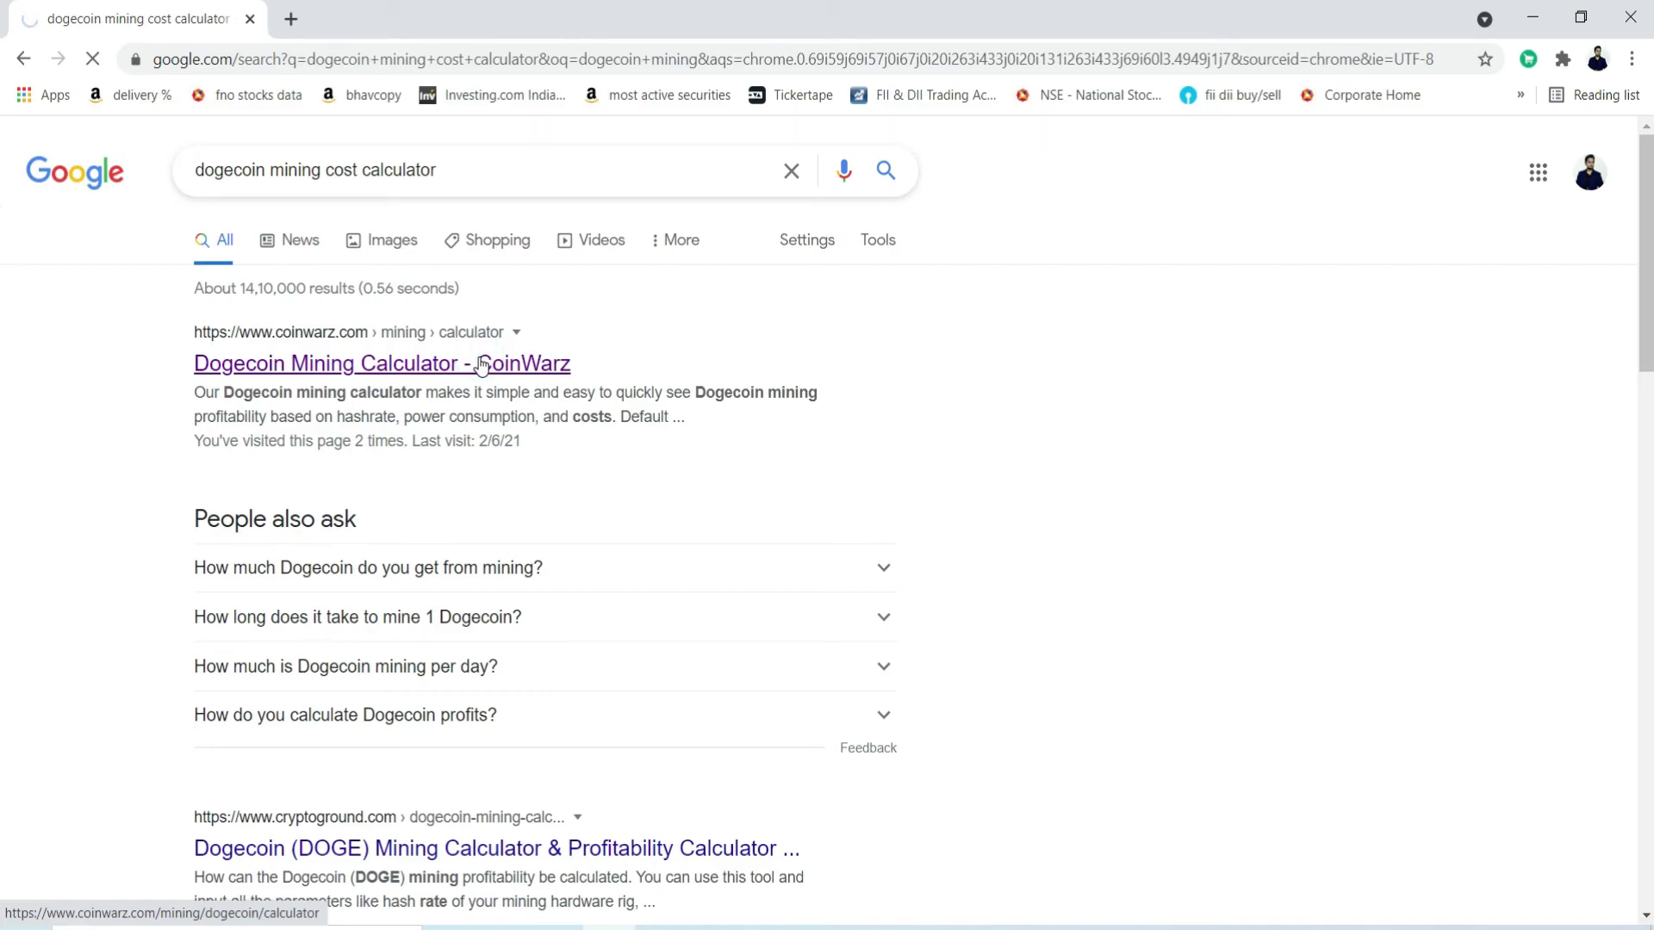
scroll(215, 264, "down", 5)
scroll(215, 265, "up", 1)
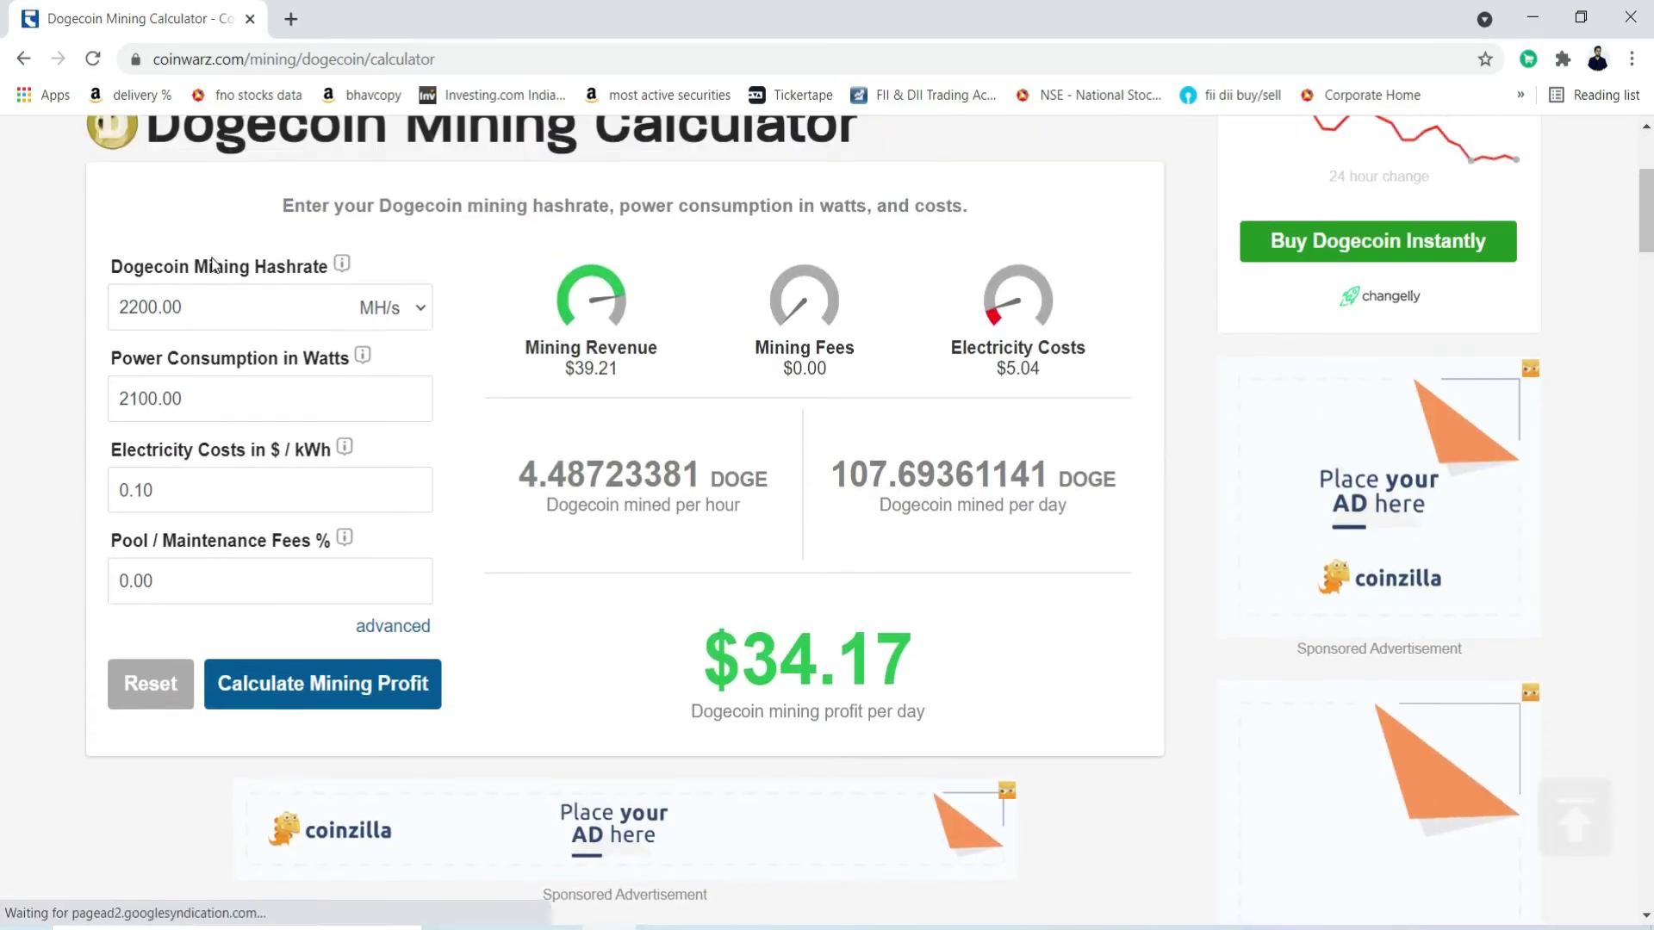
Step: Replace the hashrate with 14.1 MH/s and the power consumption with 130 W
left_click(177, 307)
key("ctrl+a")
key("BackSpace")
type("14.")
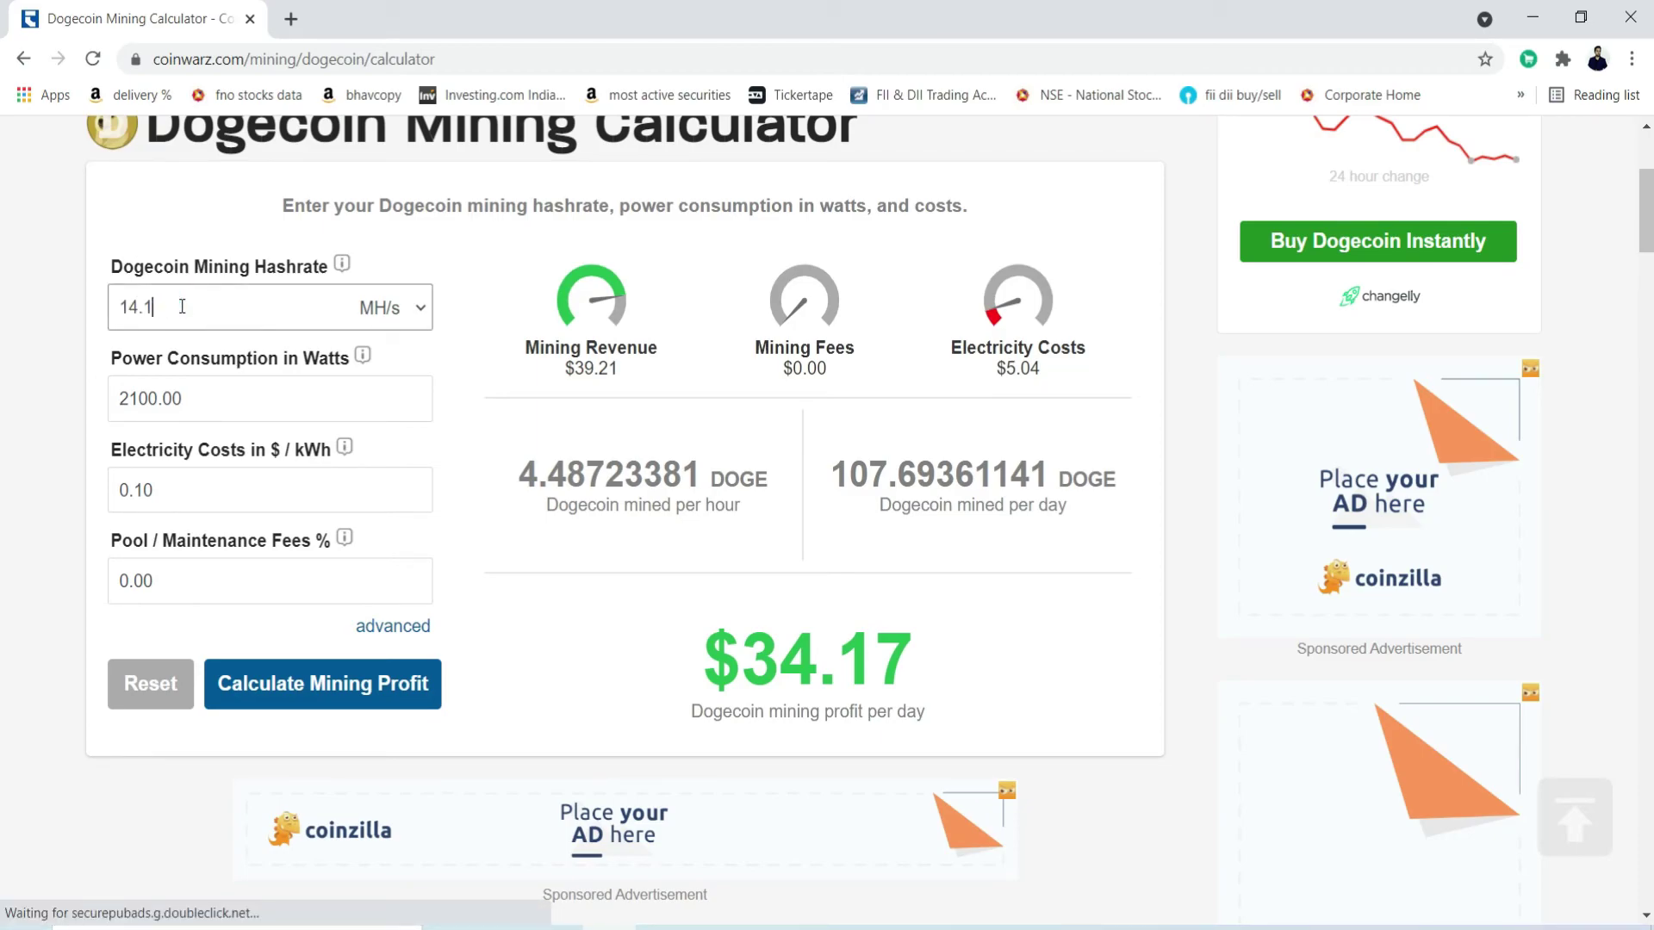
left_click(217, 388)
key("BackSpace")
key("BackSpace")
key("BackSpace")
key("BackSpace")
key("BackSpace")
type("130")
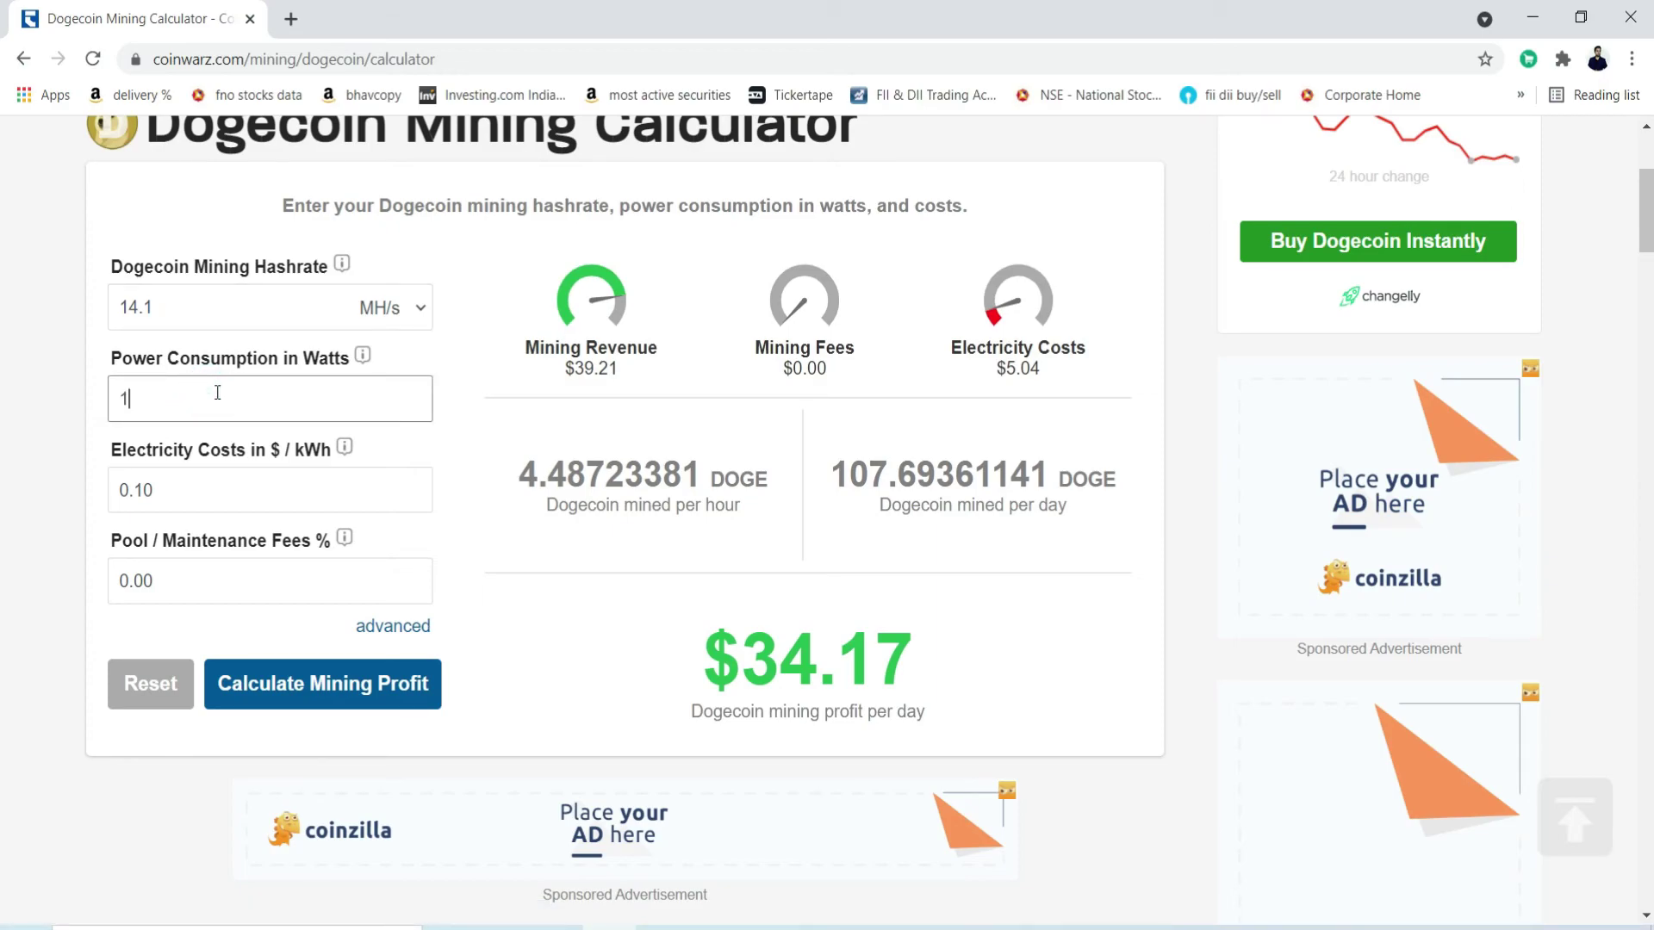
left_click(238, 490)
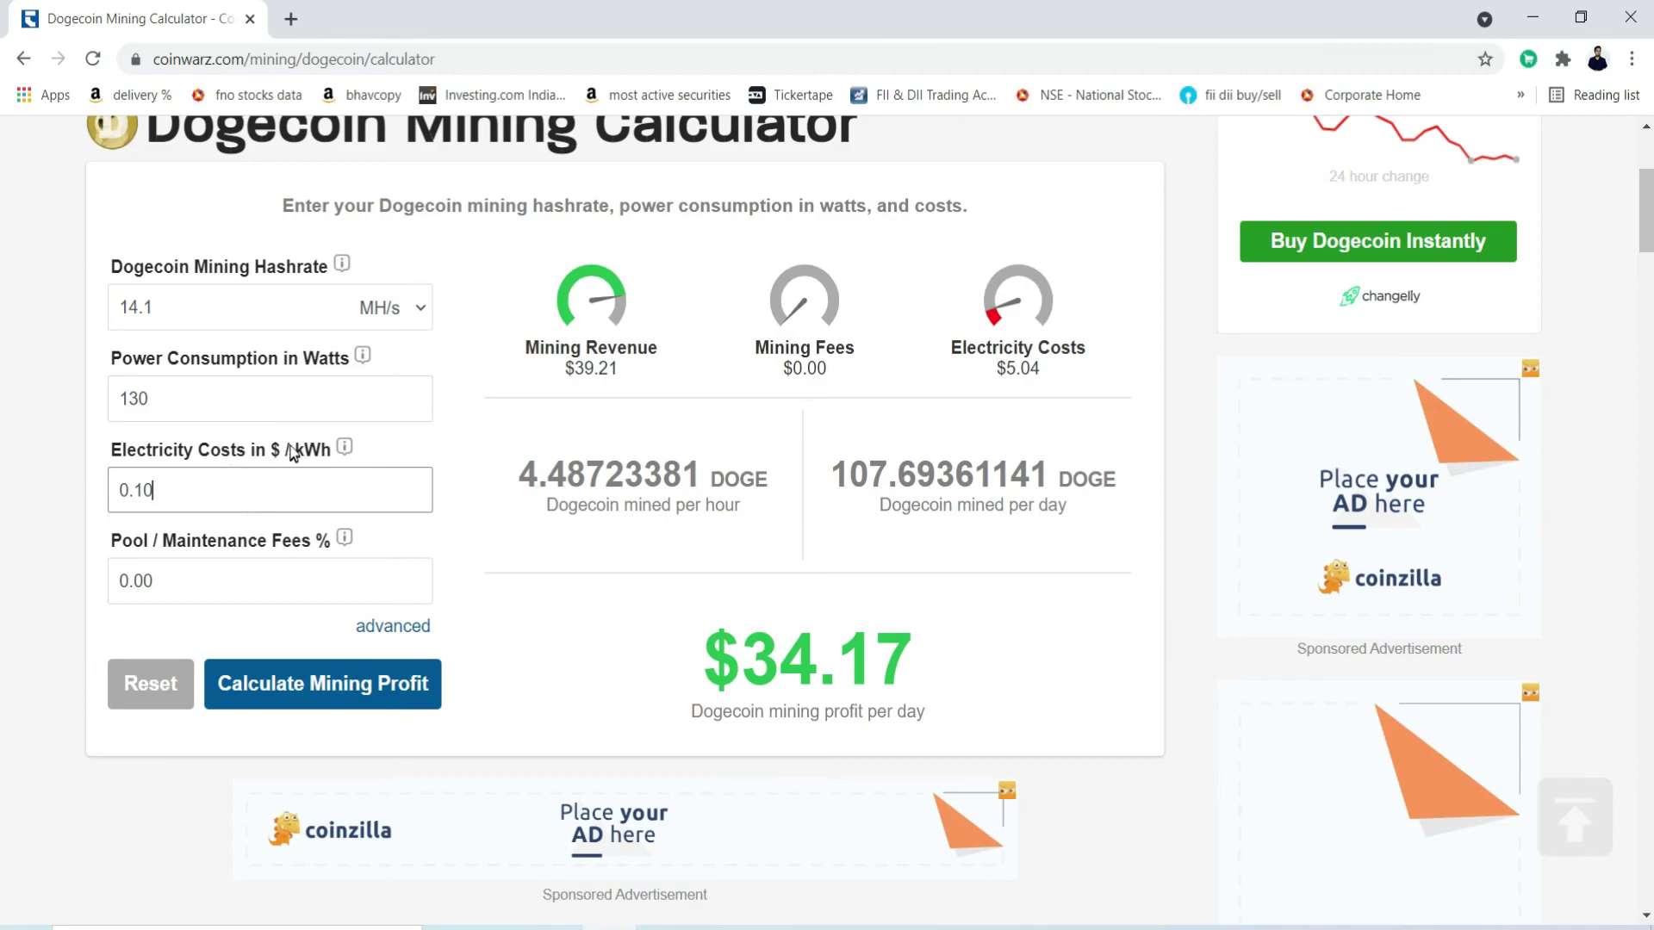
left_click(291, 19)
Step: Search 'dolar to inr' to find 1 US dollar equals 73.02 rupees
left_click(295, 69)
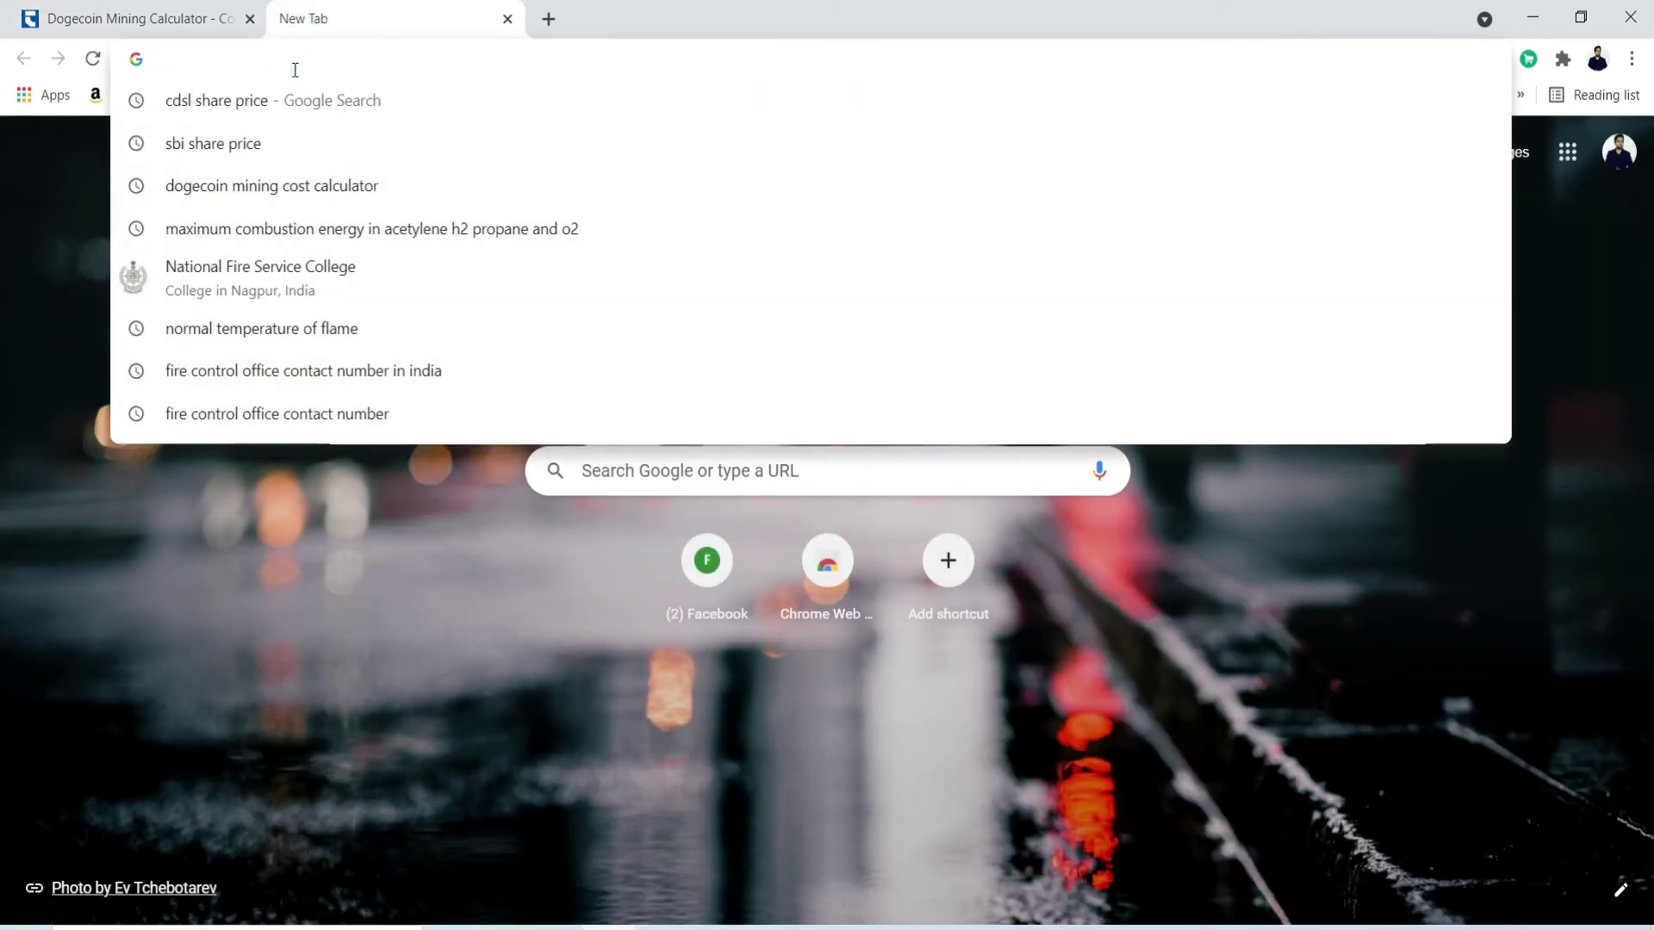
type("dolar to inr")
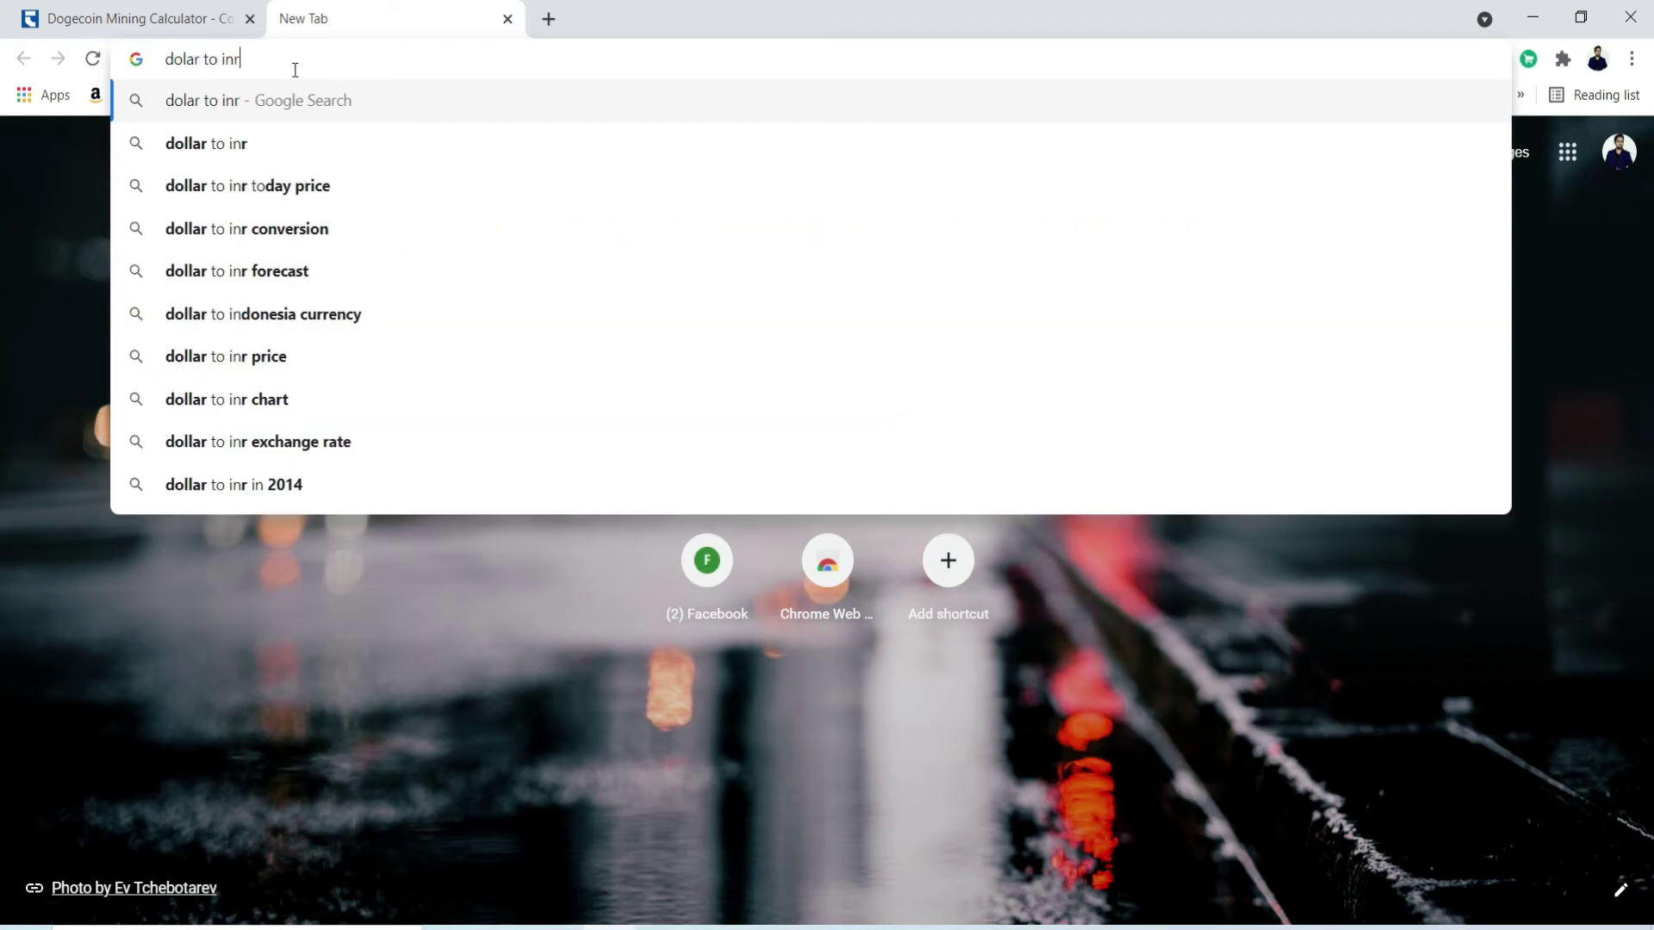
key("Return")
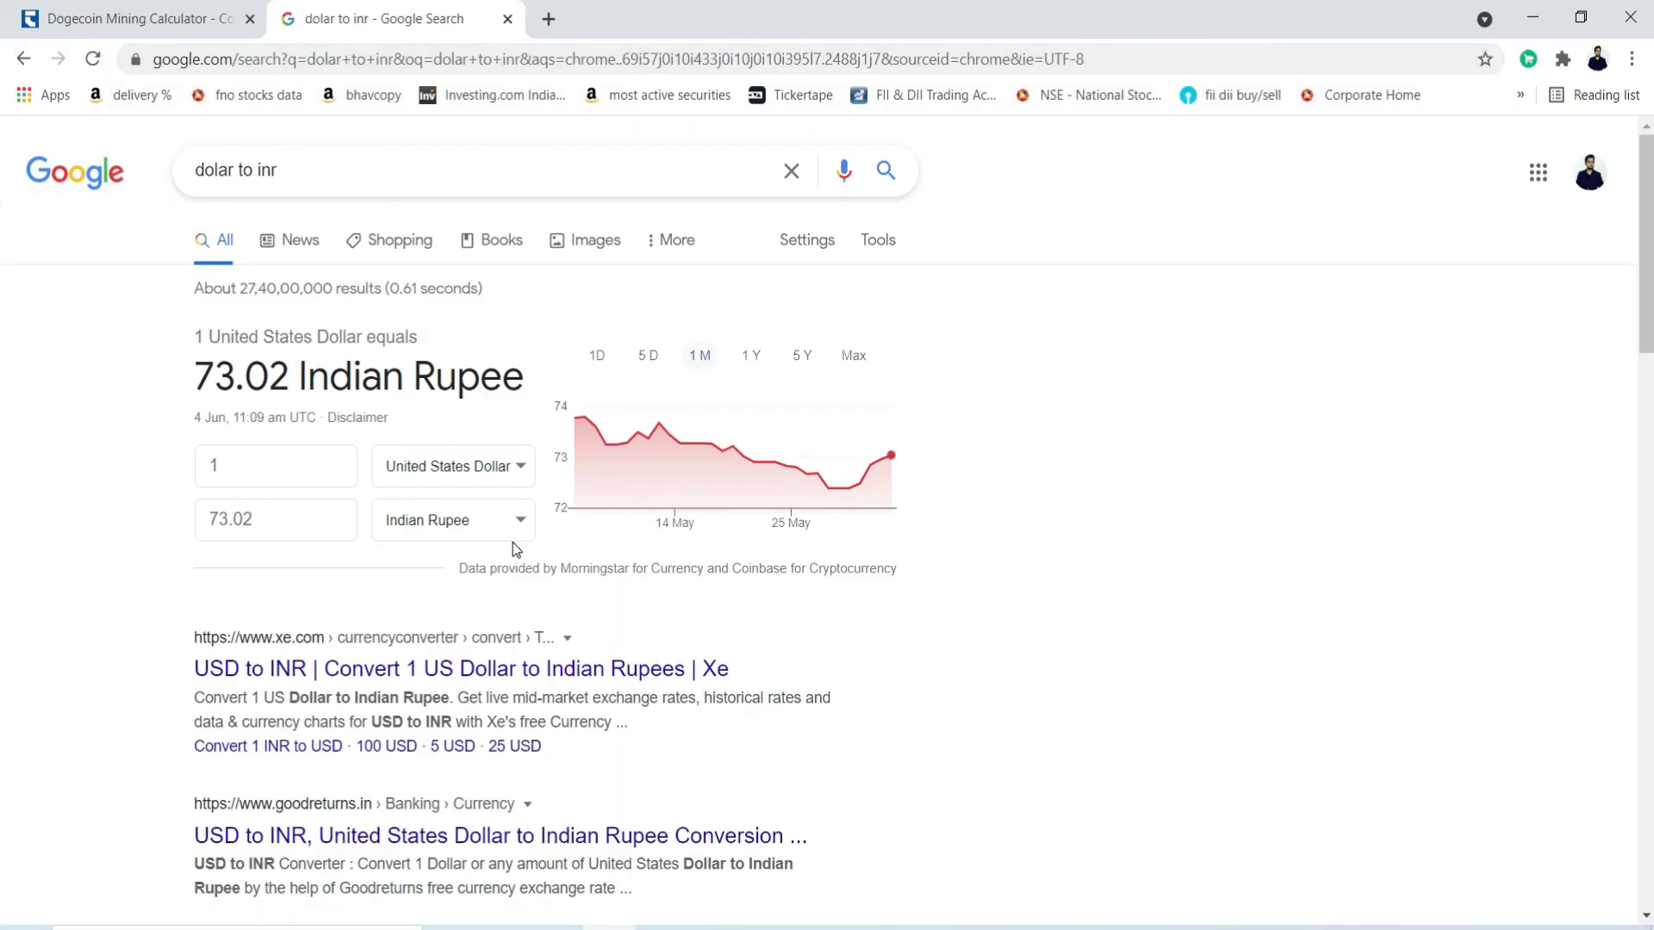
Step: Compute 8 ÷ 73.2 ≈ 0.109 in Calculator and return to the CoinWarz calculator page
key("super")
type("cal")
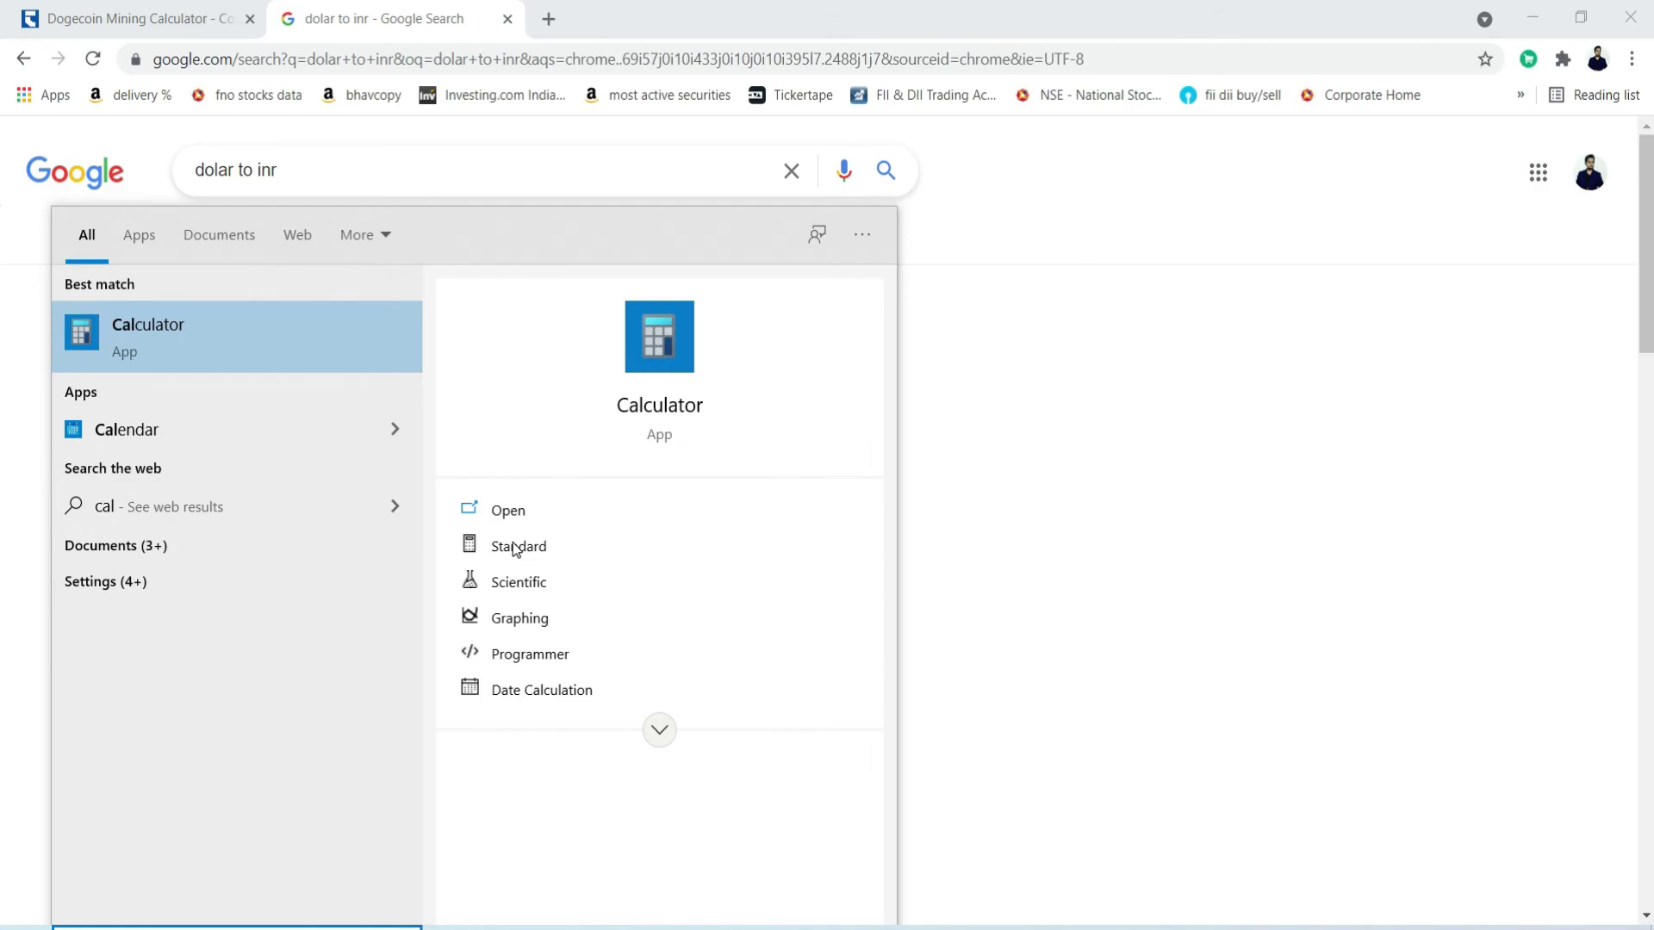
key("Return")
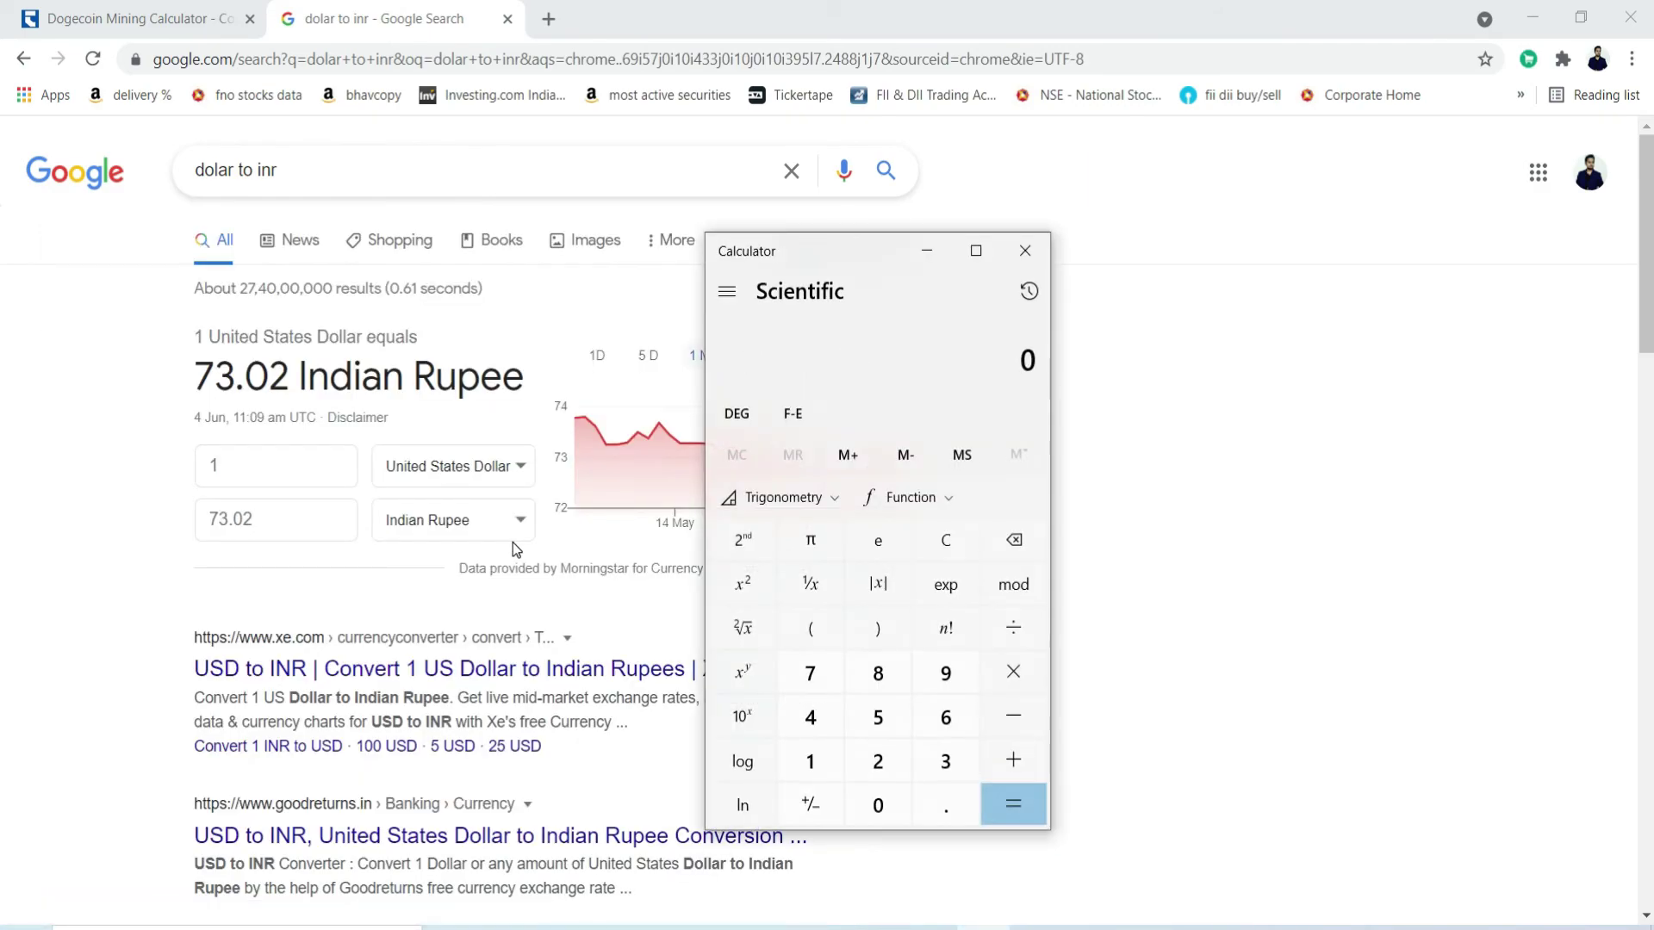
left_click(878, 673)
left_click(1014, 628)
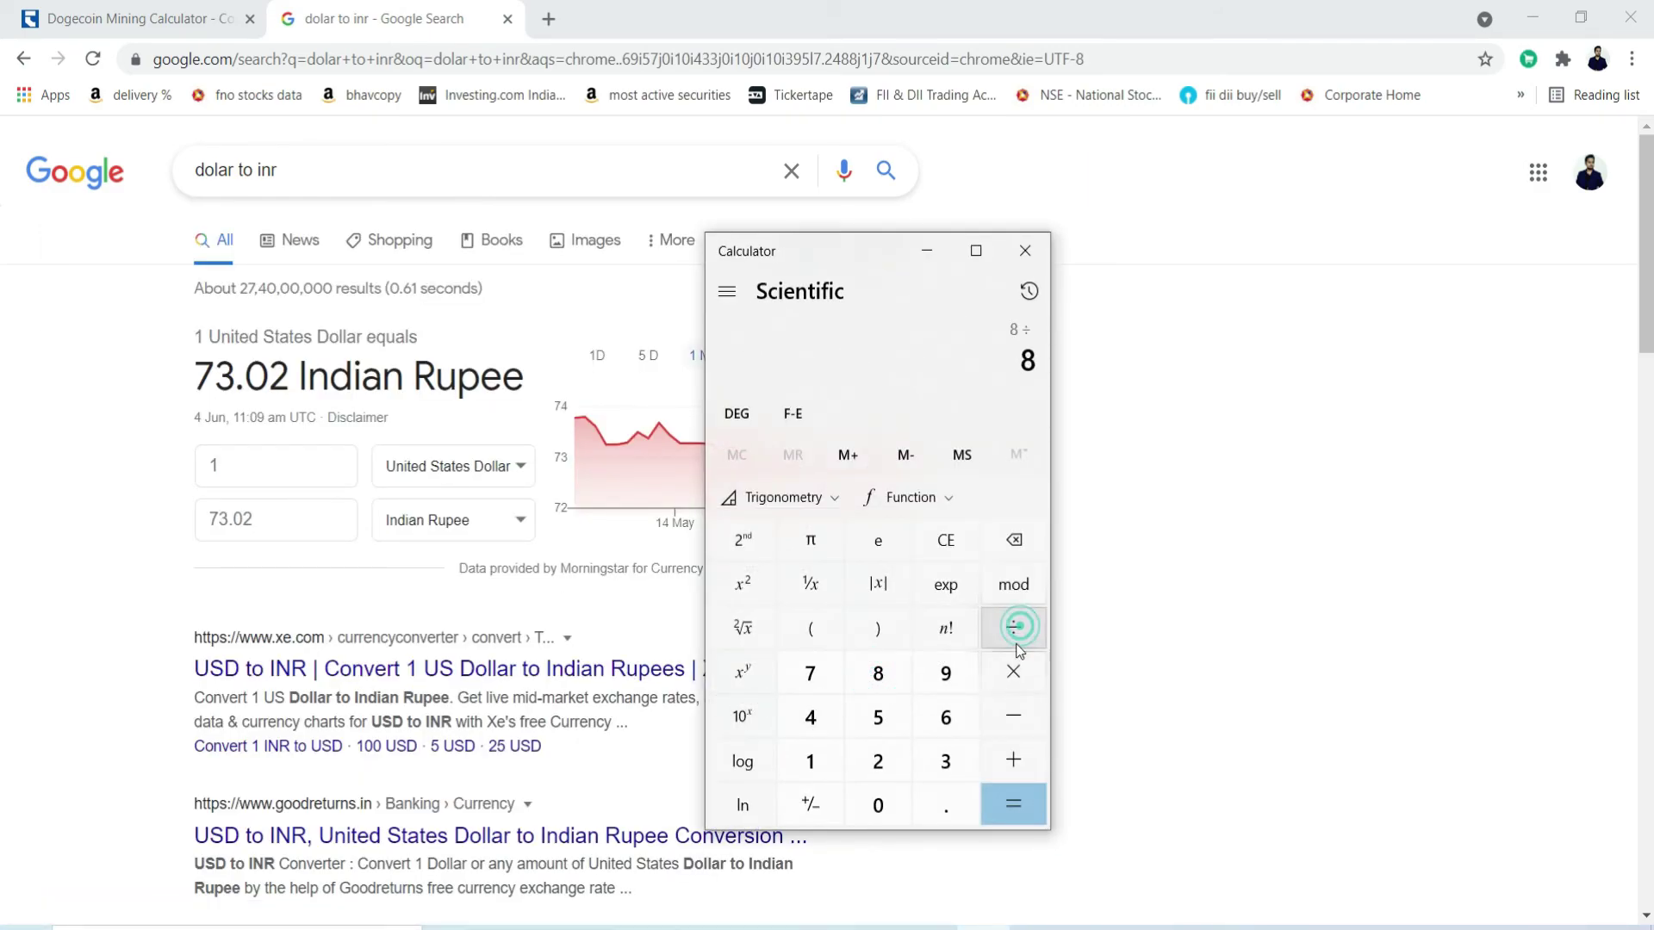
left_click(823, 675)
left_click(945, 761)
left_click(948, 808)
left_click(881, 746)
left_click(1008, 804)
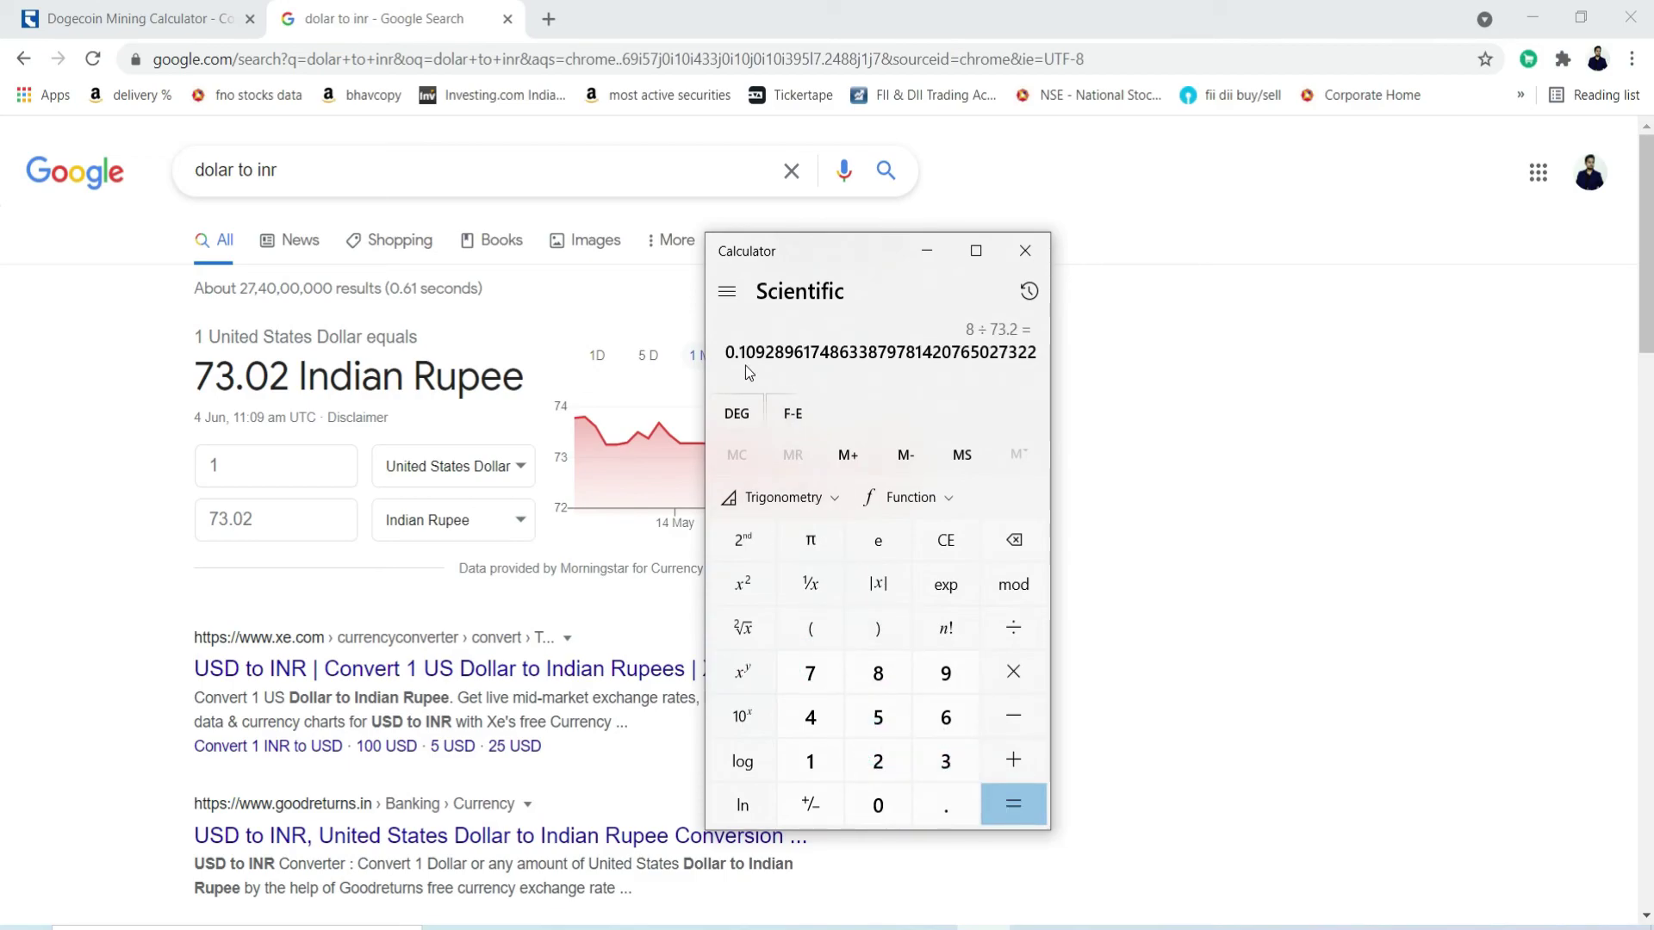
left_click(108, 16)
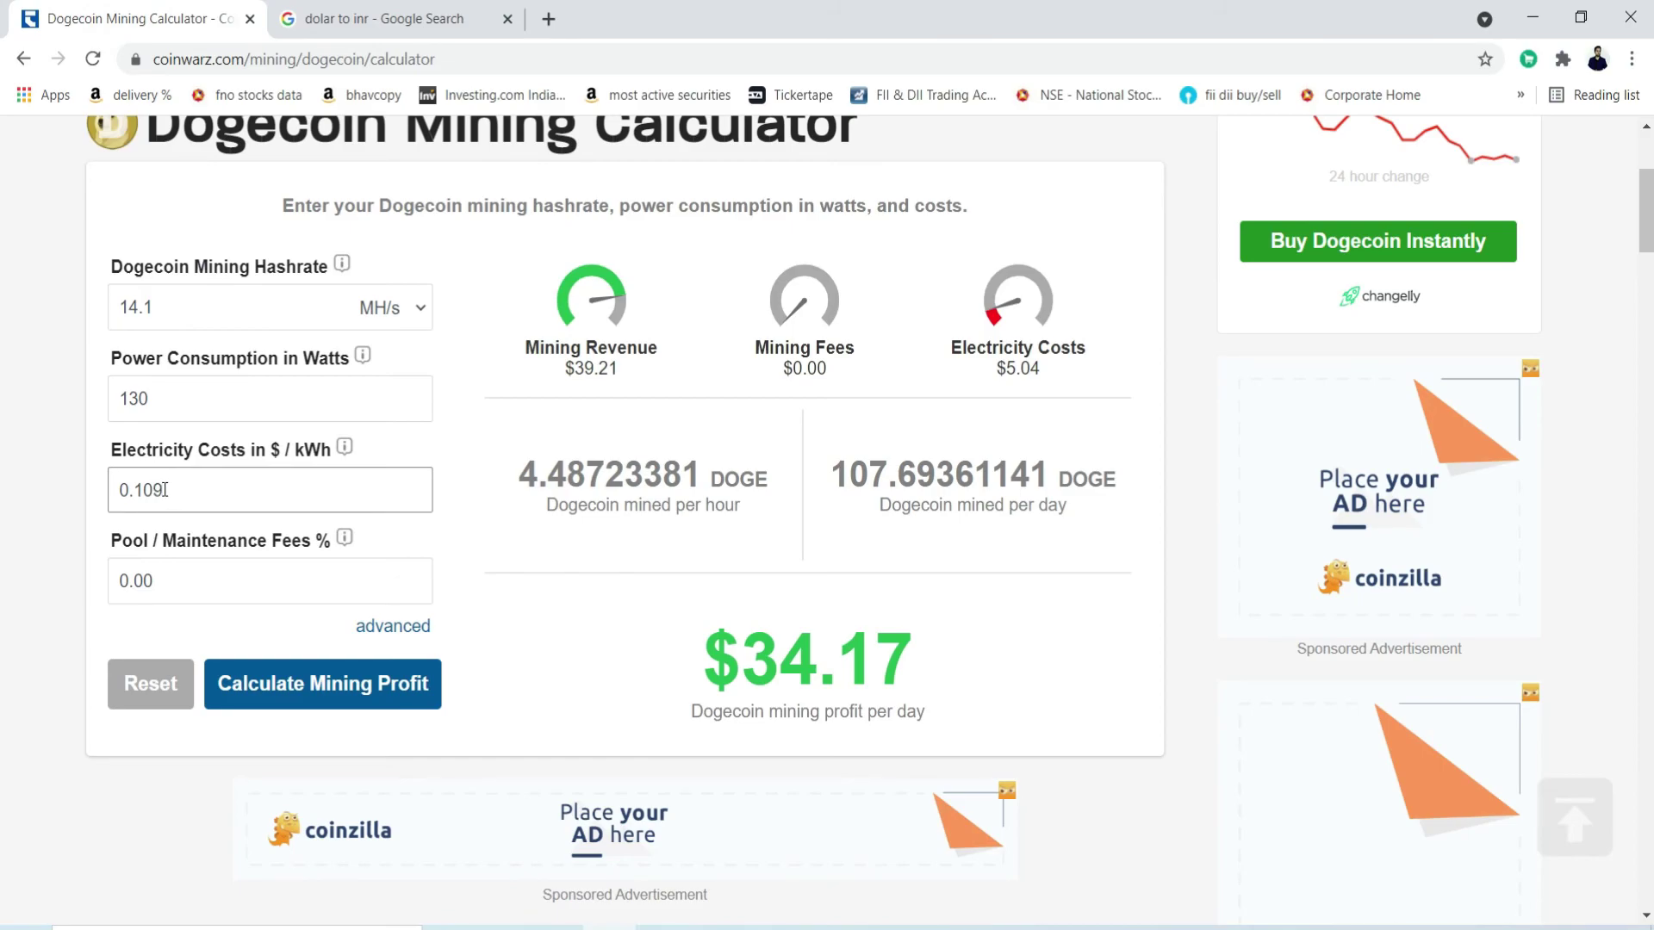
Step: Recalculate CoinWarz profit and highlight the ($0.09) loss, 0.69021815 DOGE/day and 0.02875909 DOGE/hour
left_click(43, 524)
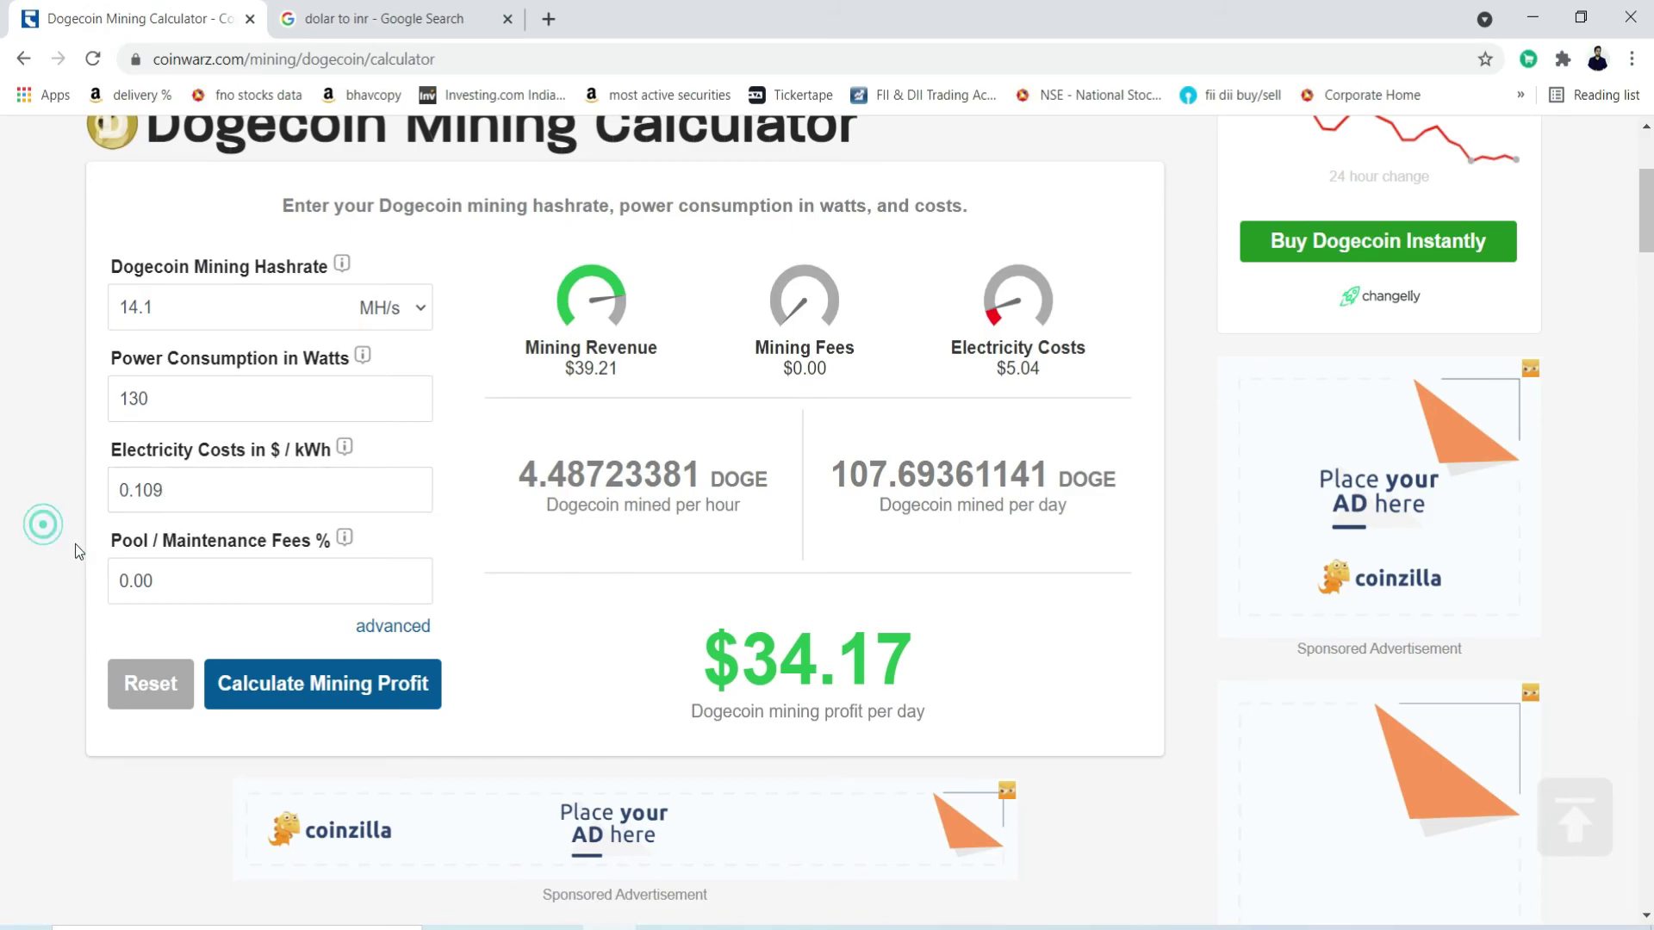
left_click(341, 694)
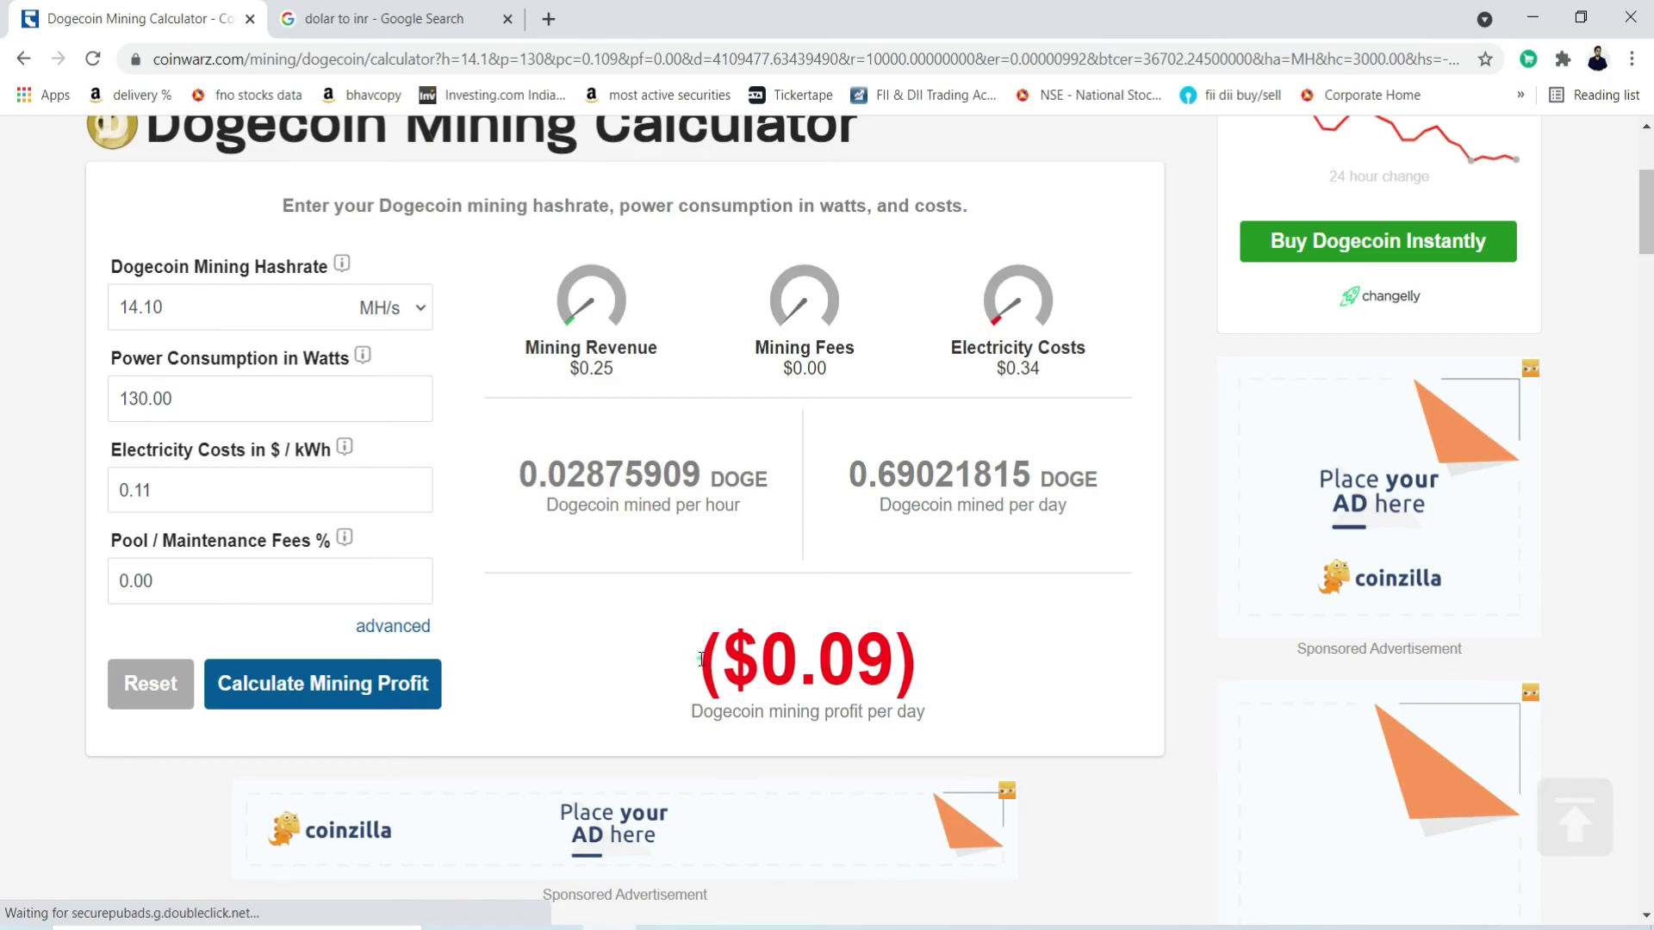
left_click_drag(701, 659, 931, 664)
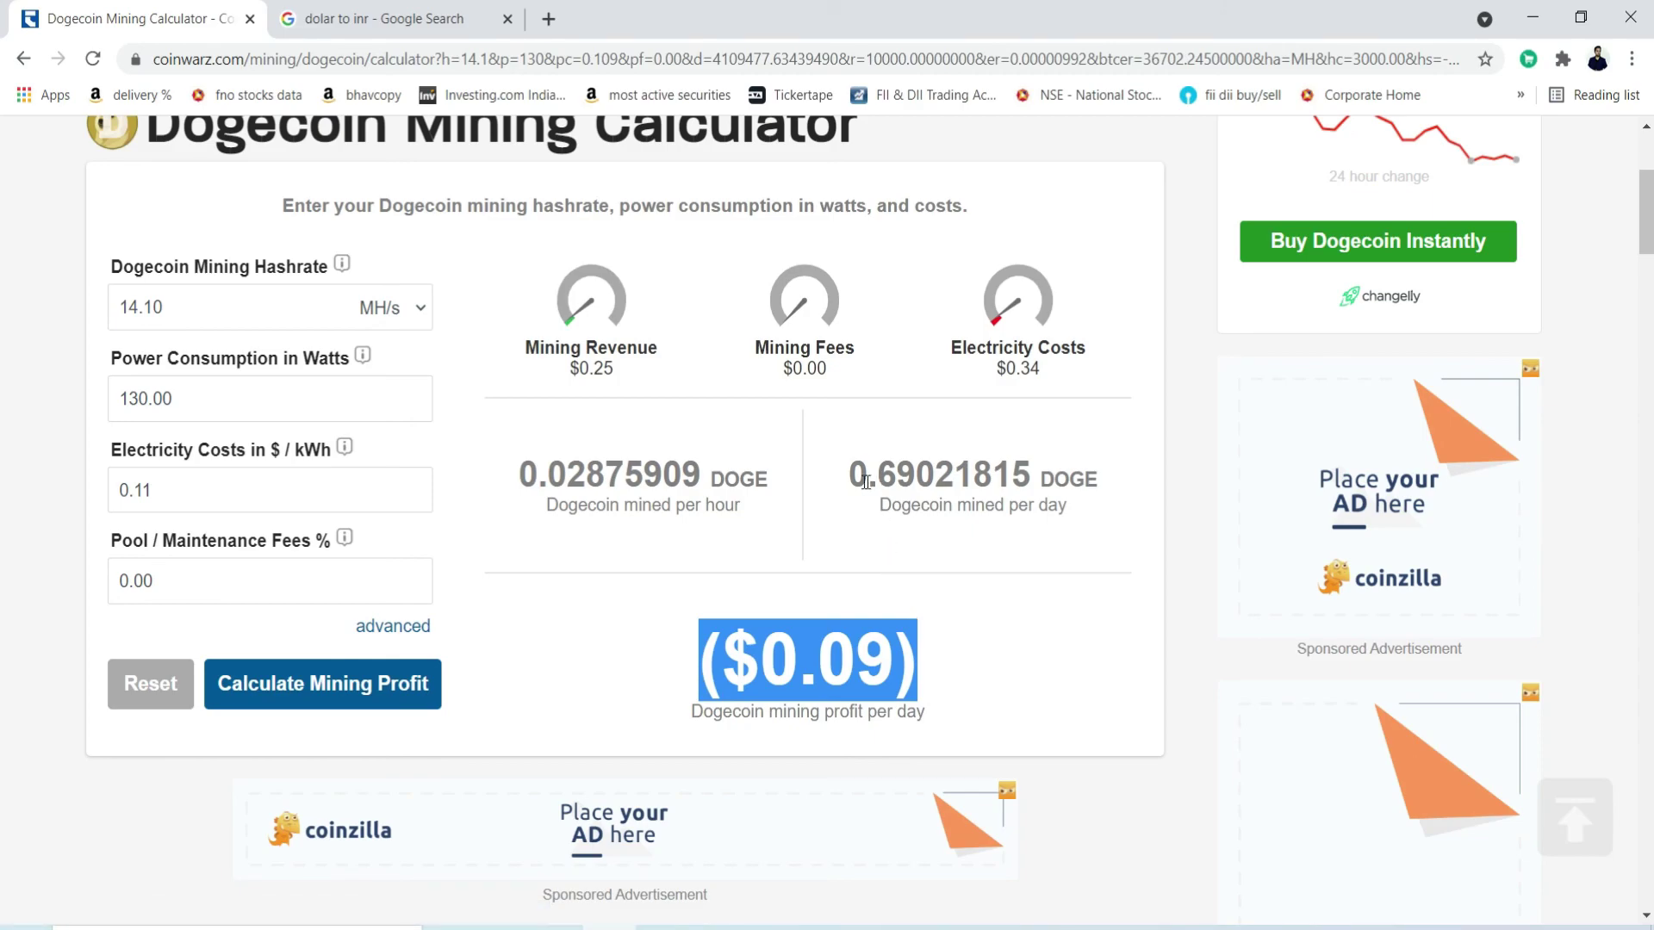
left_click_drag(852, 476, 1068, 482)
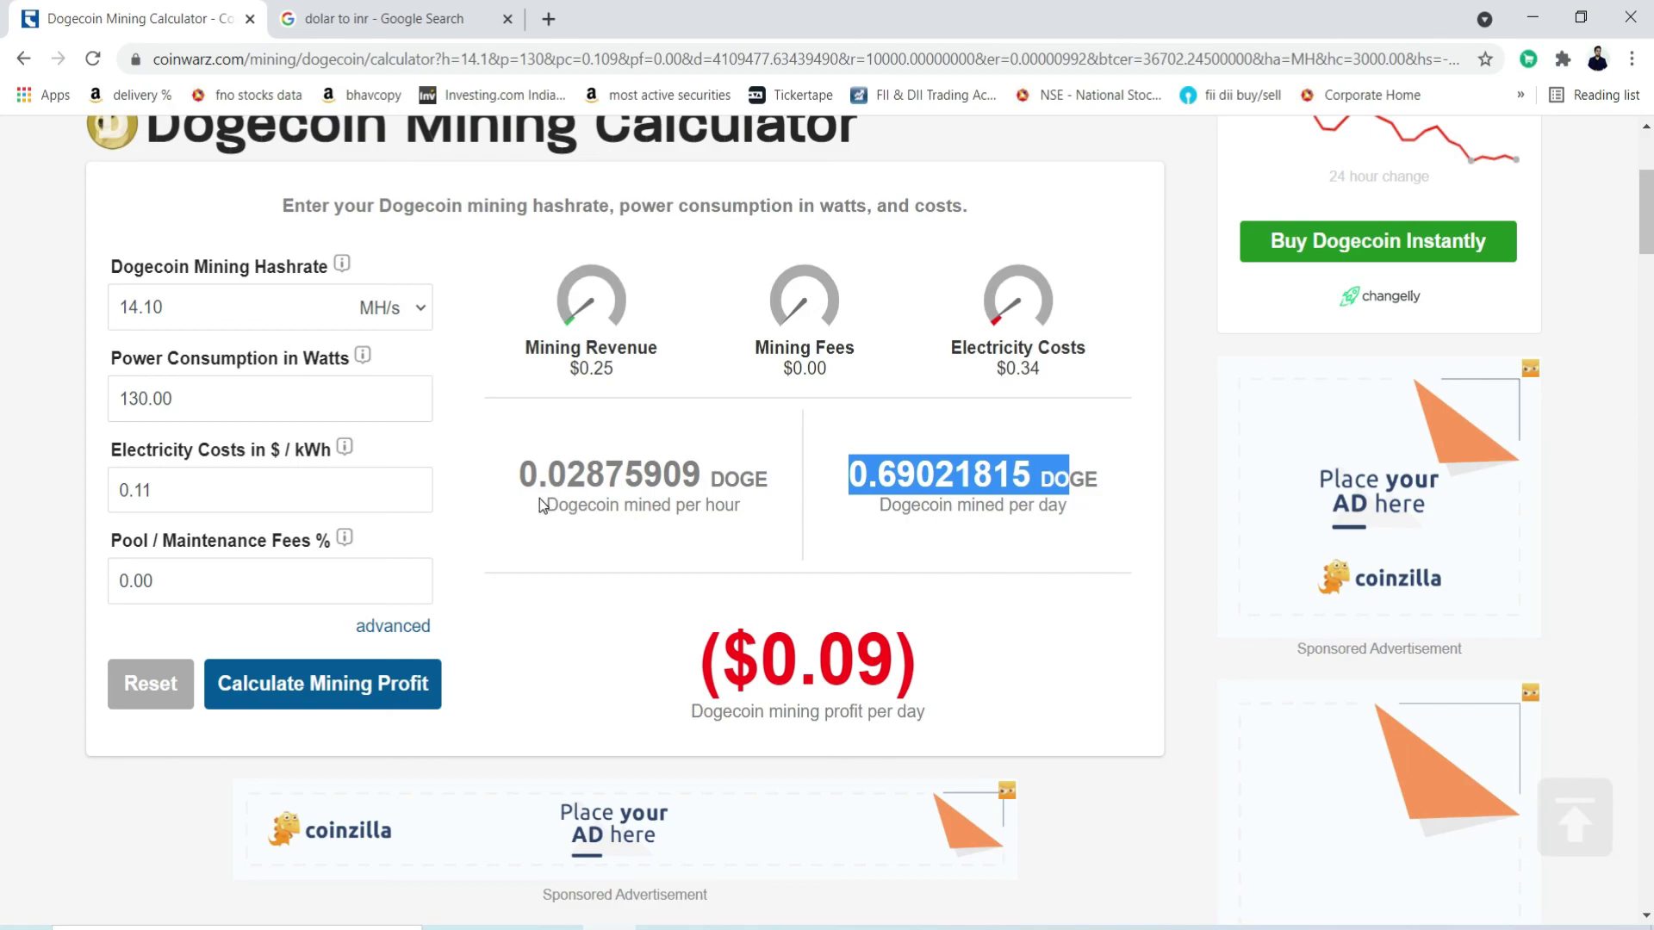
left_click_drag(519, 476, 756, 477)
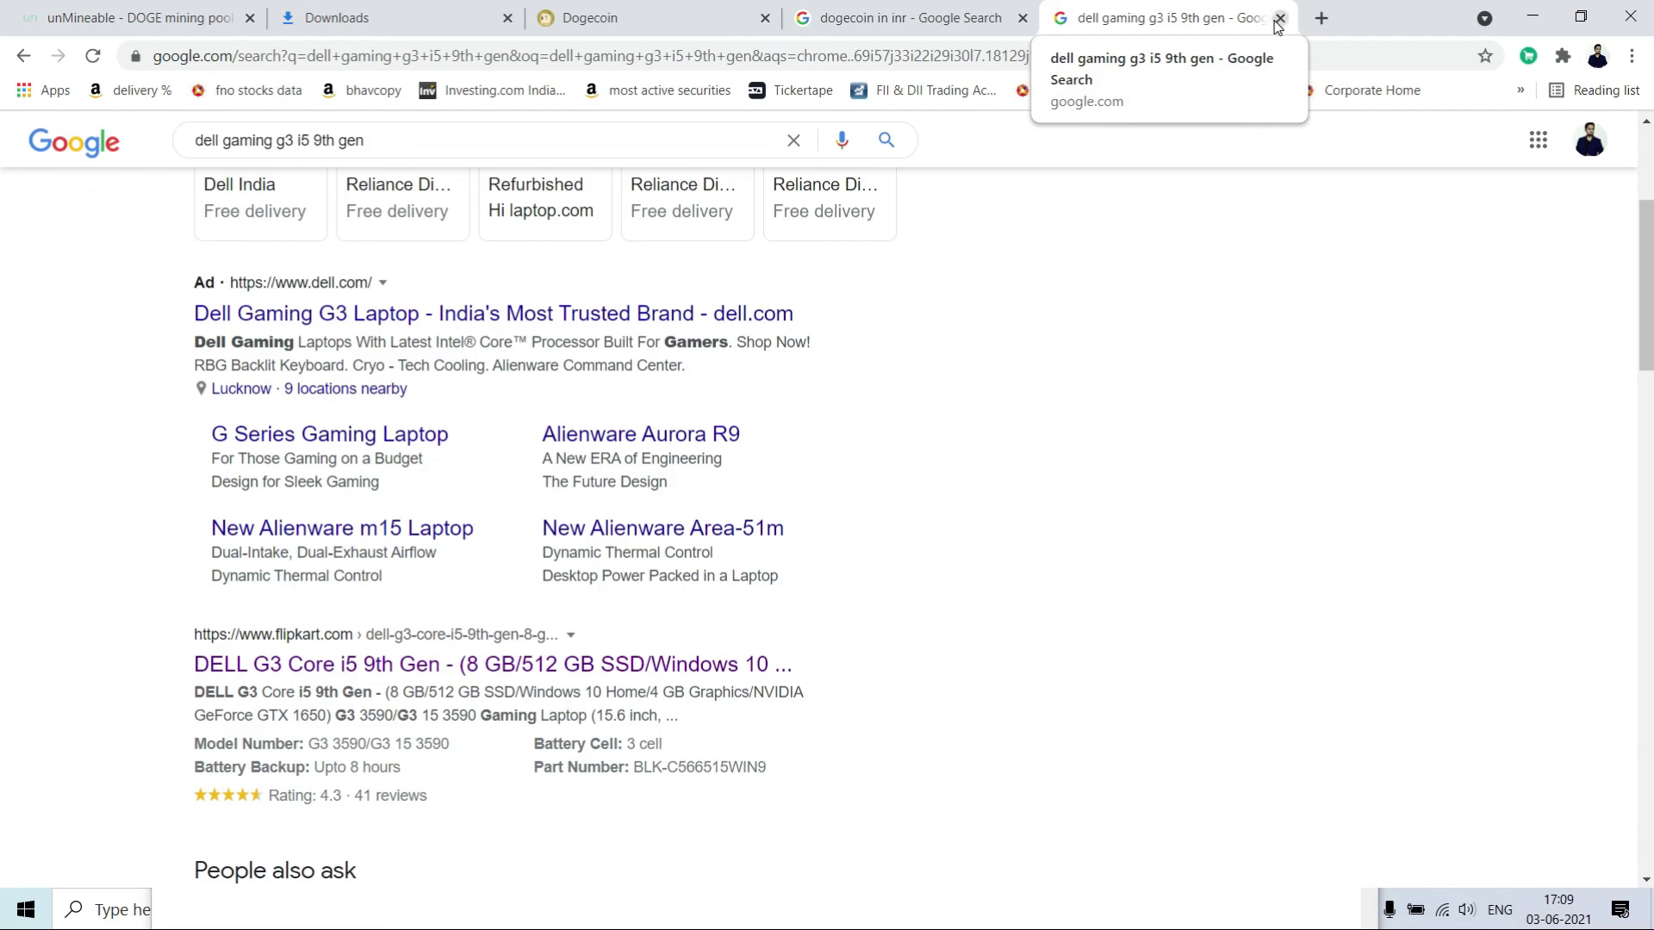
Step: Close the Dell G3 and 'dogecoin in inr' tabs, minimize Chrome, close Notepad, and show McAfee's quarantine
left_click(1272, 19)
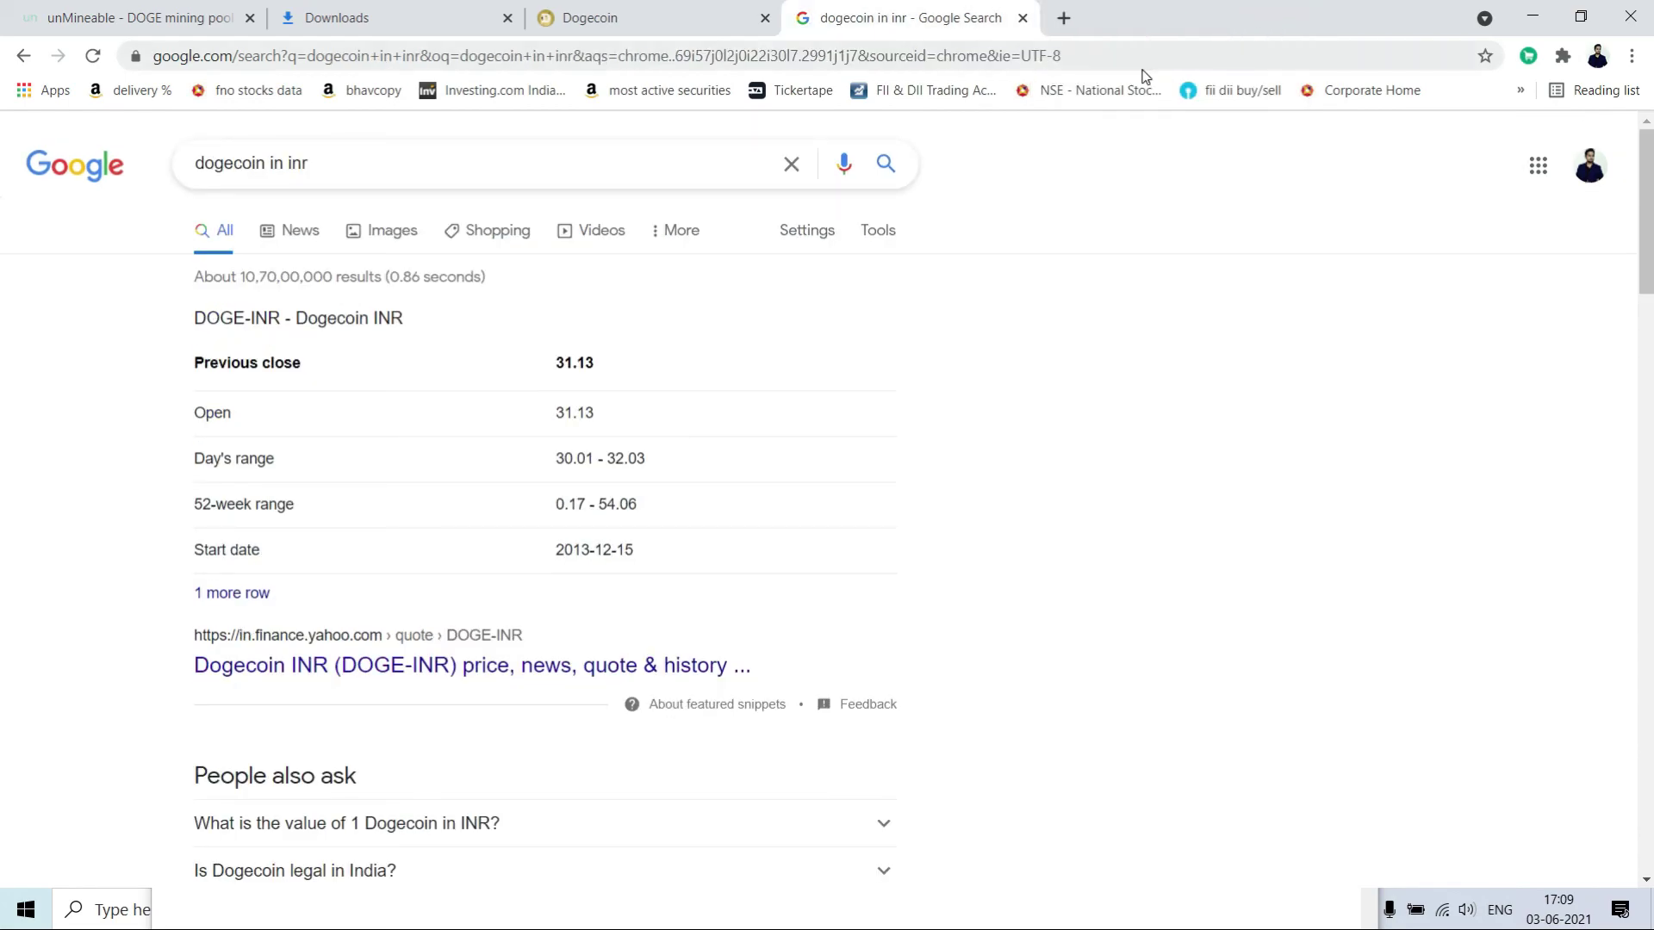
left_click(1023, 18)
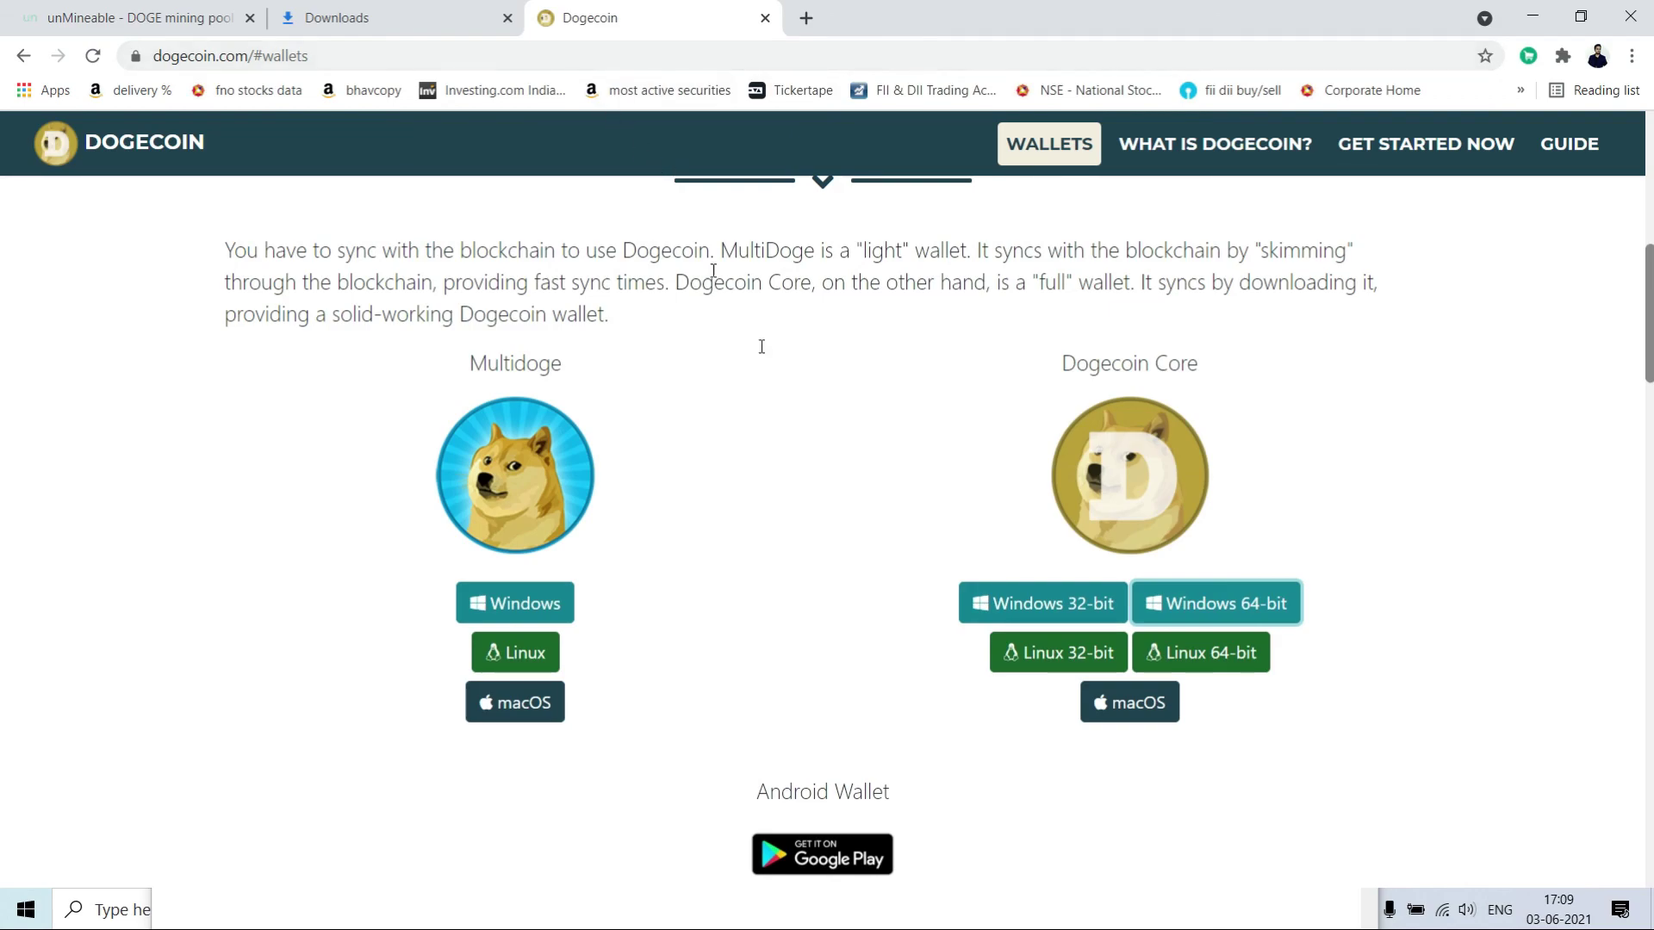
left_click(1532, 16)
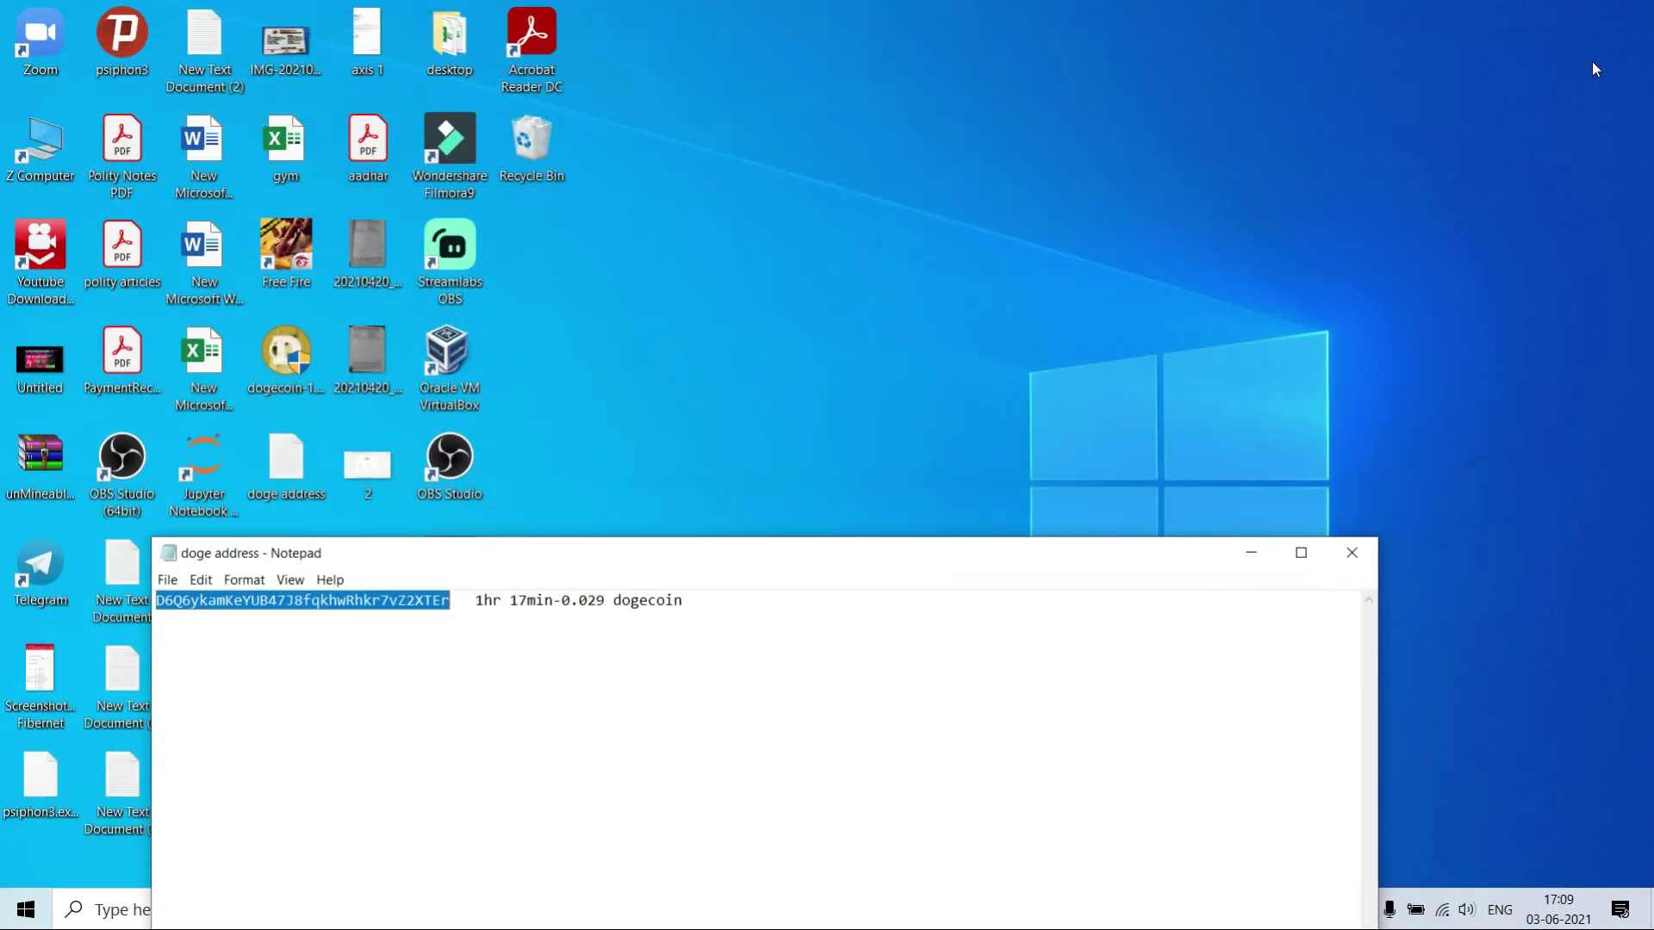
left_click(1354, 549)
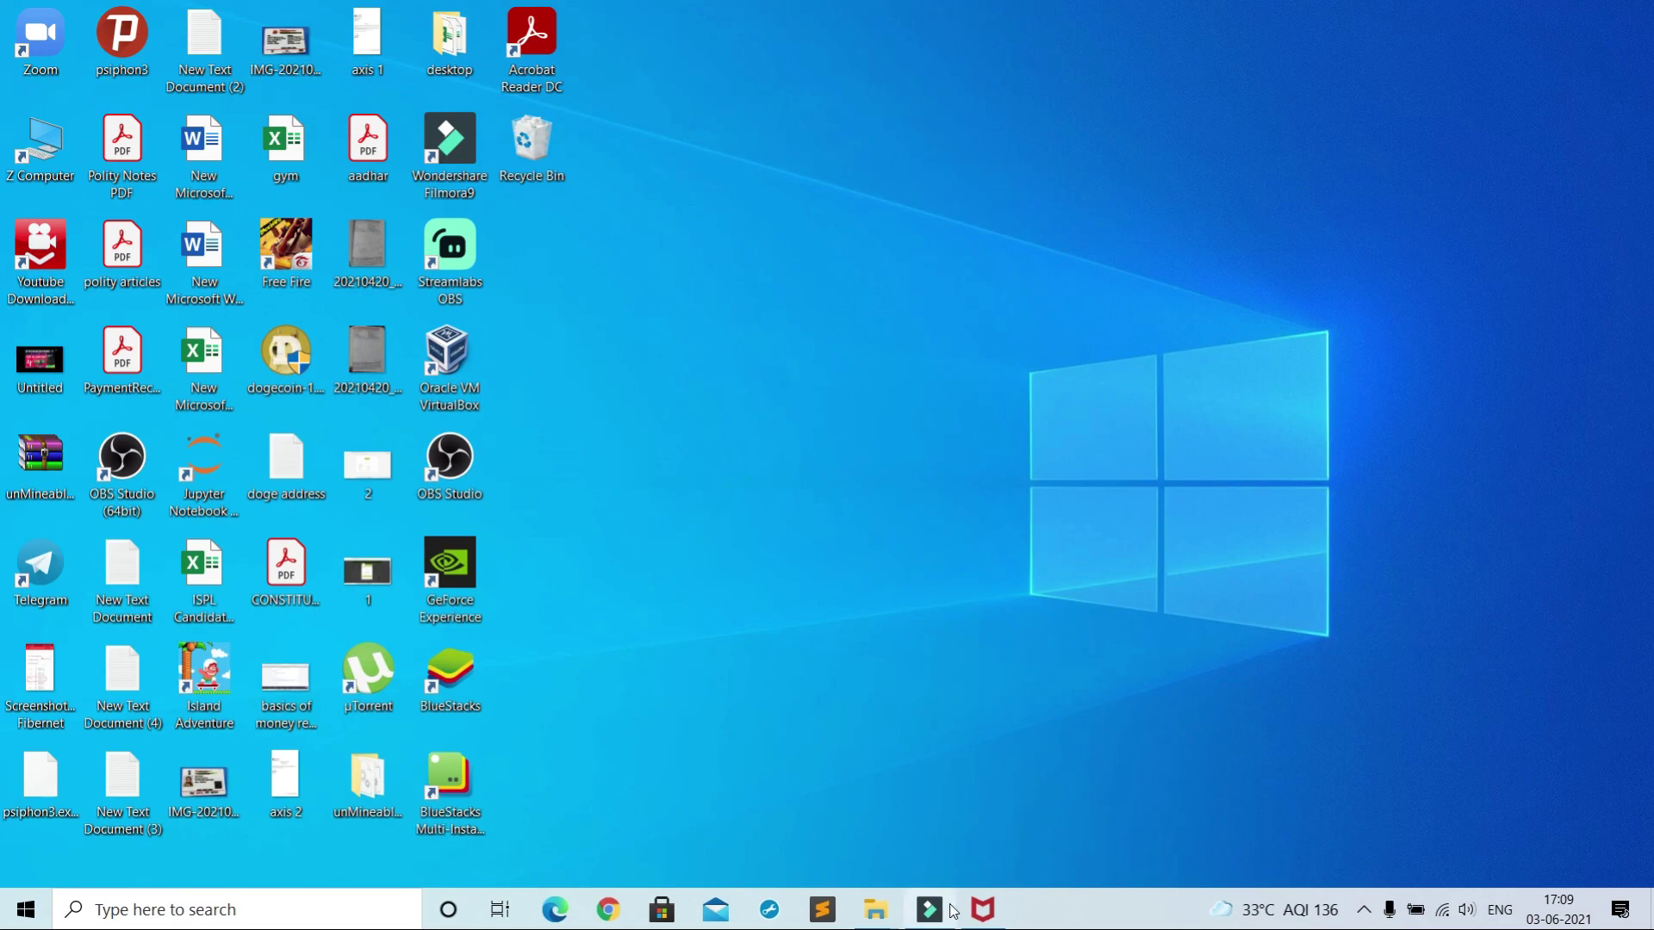
left_click(980, 913)
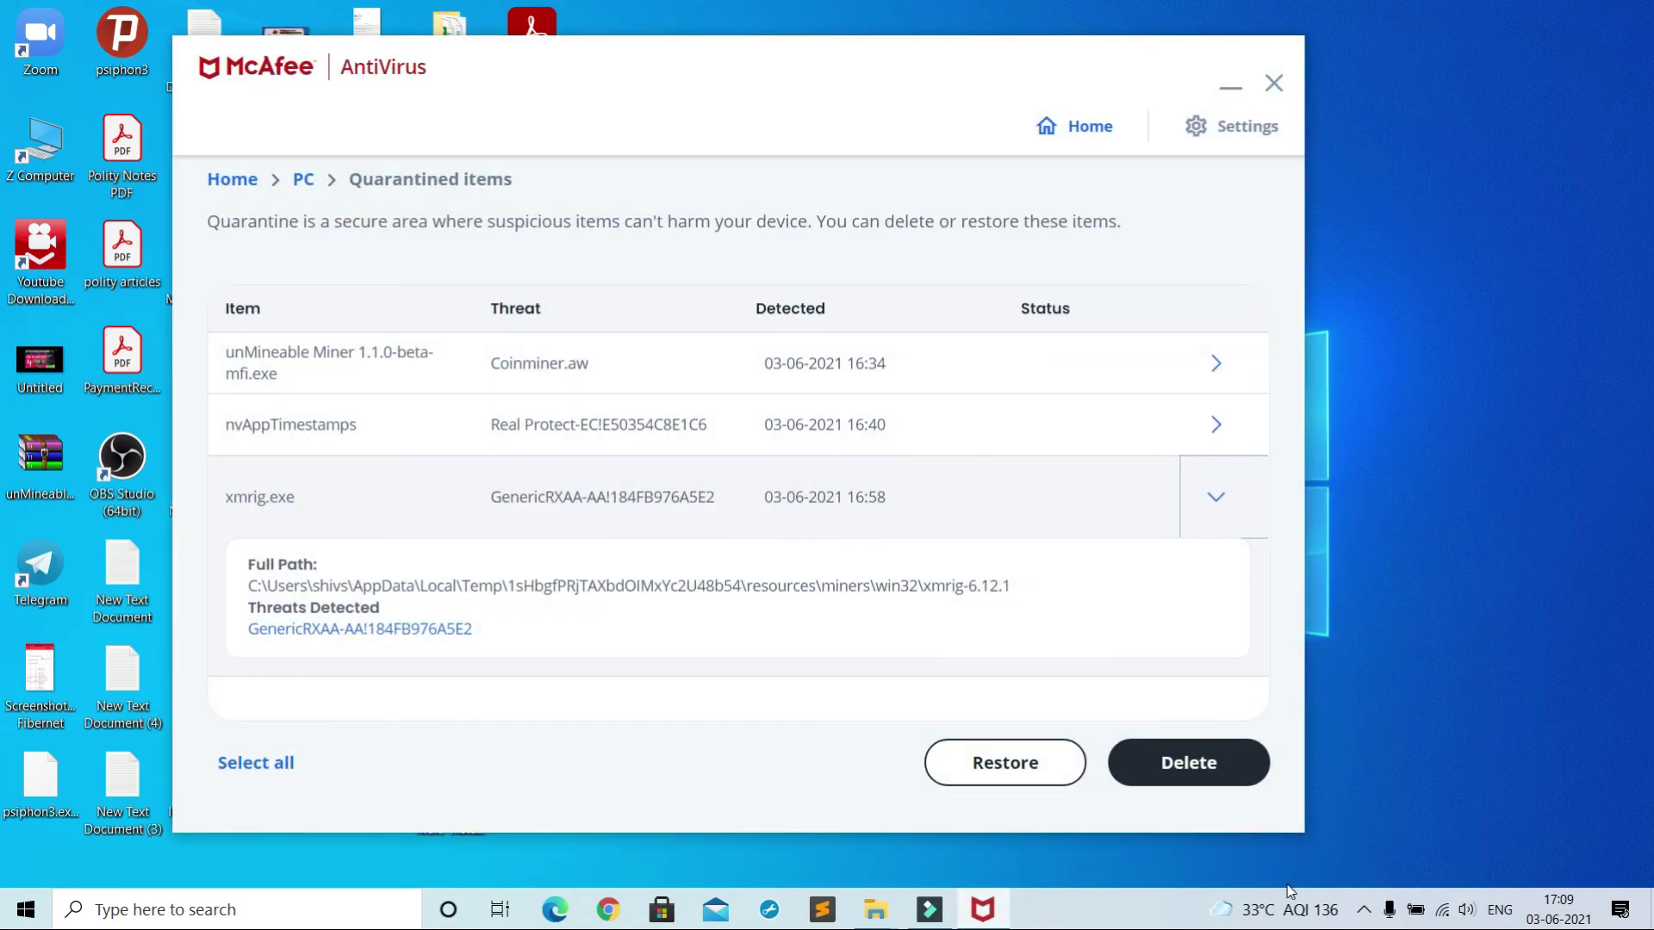